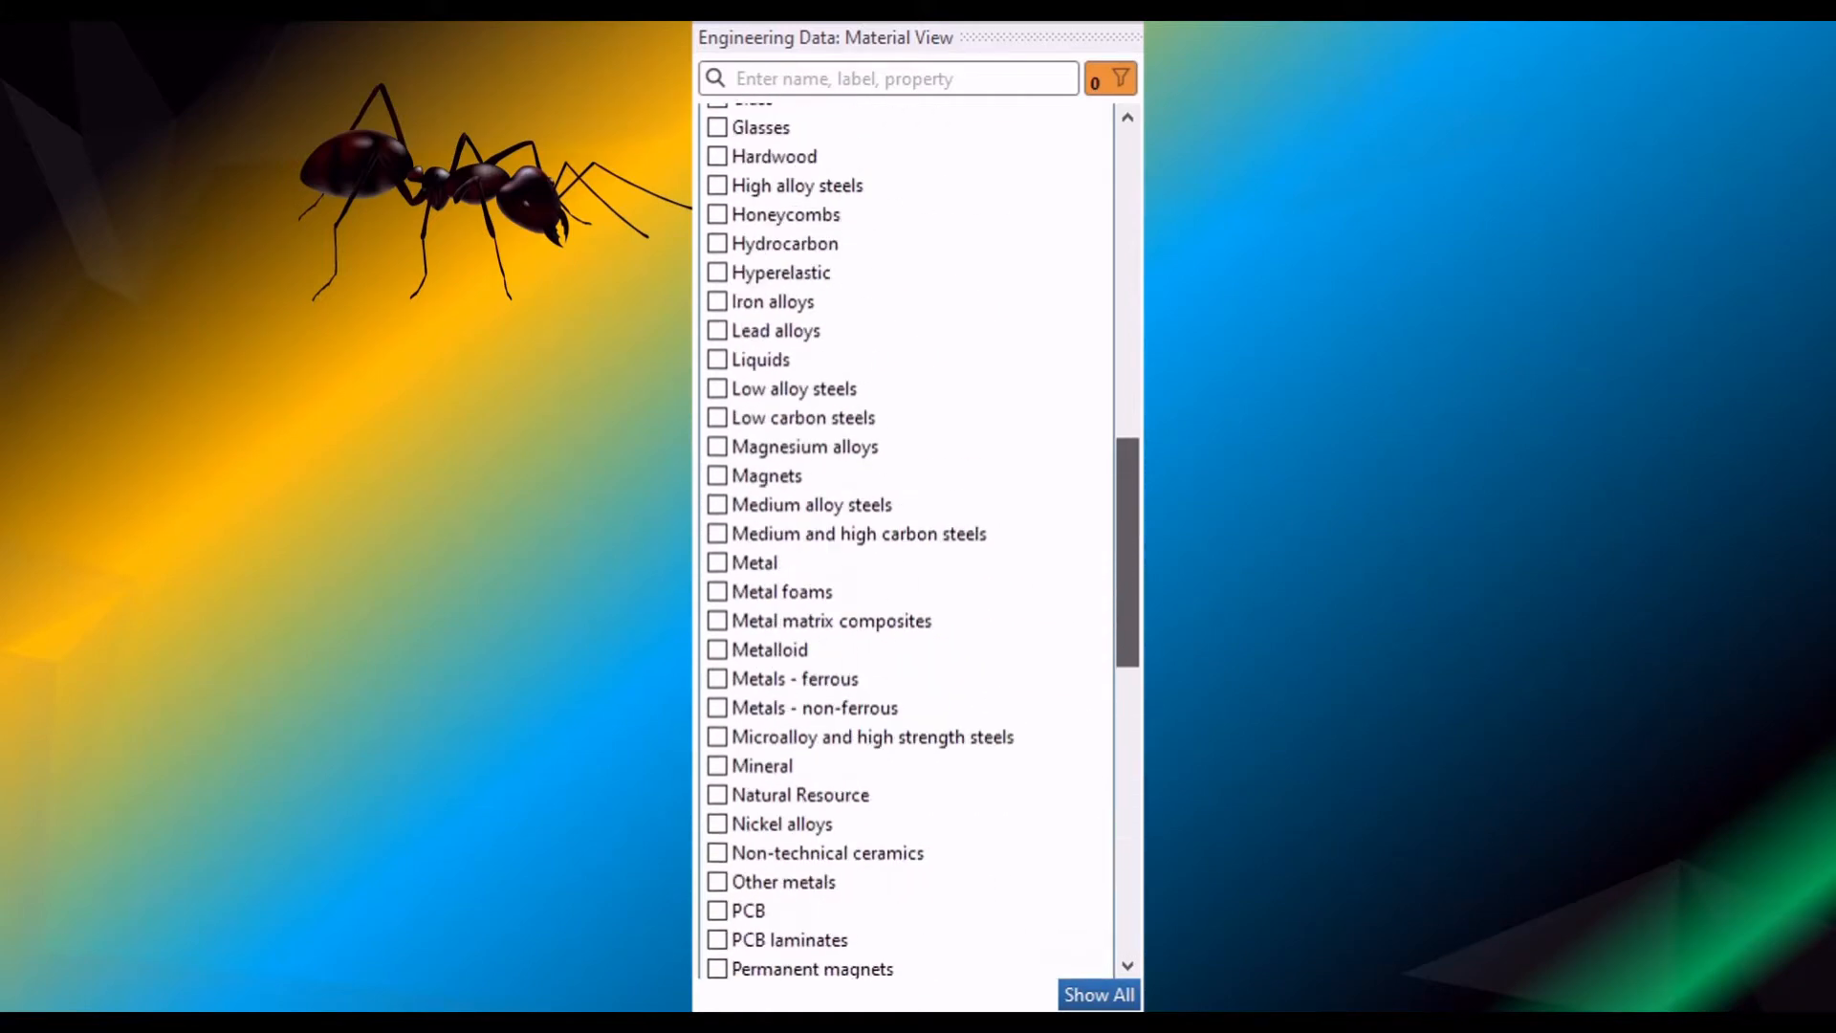
- Collapse the label filters and review the material libraries available for filtering
click(761, 164)
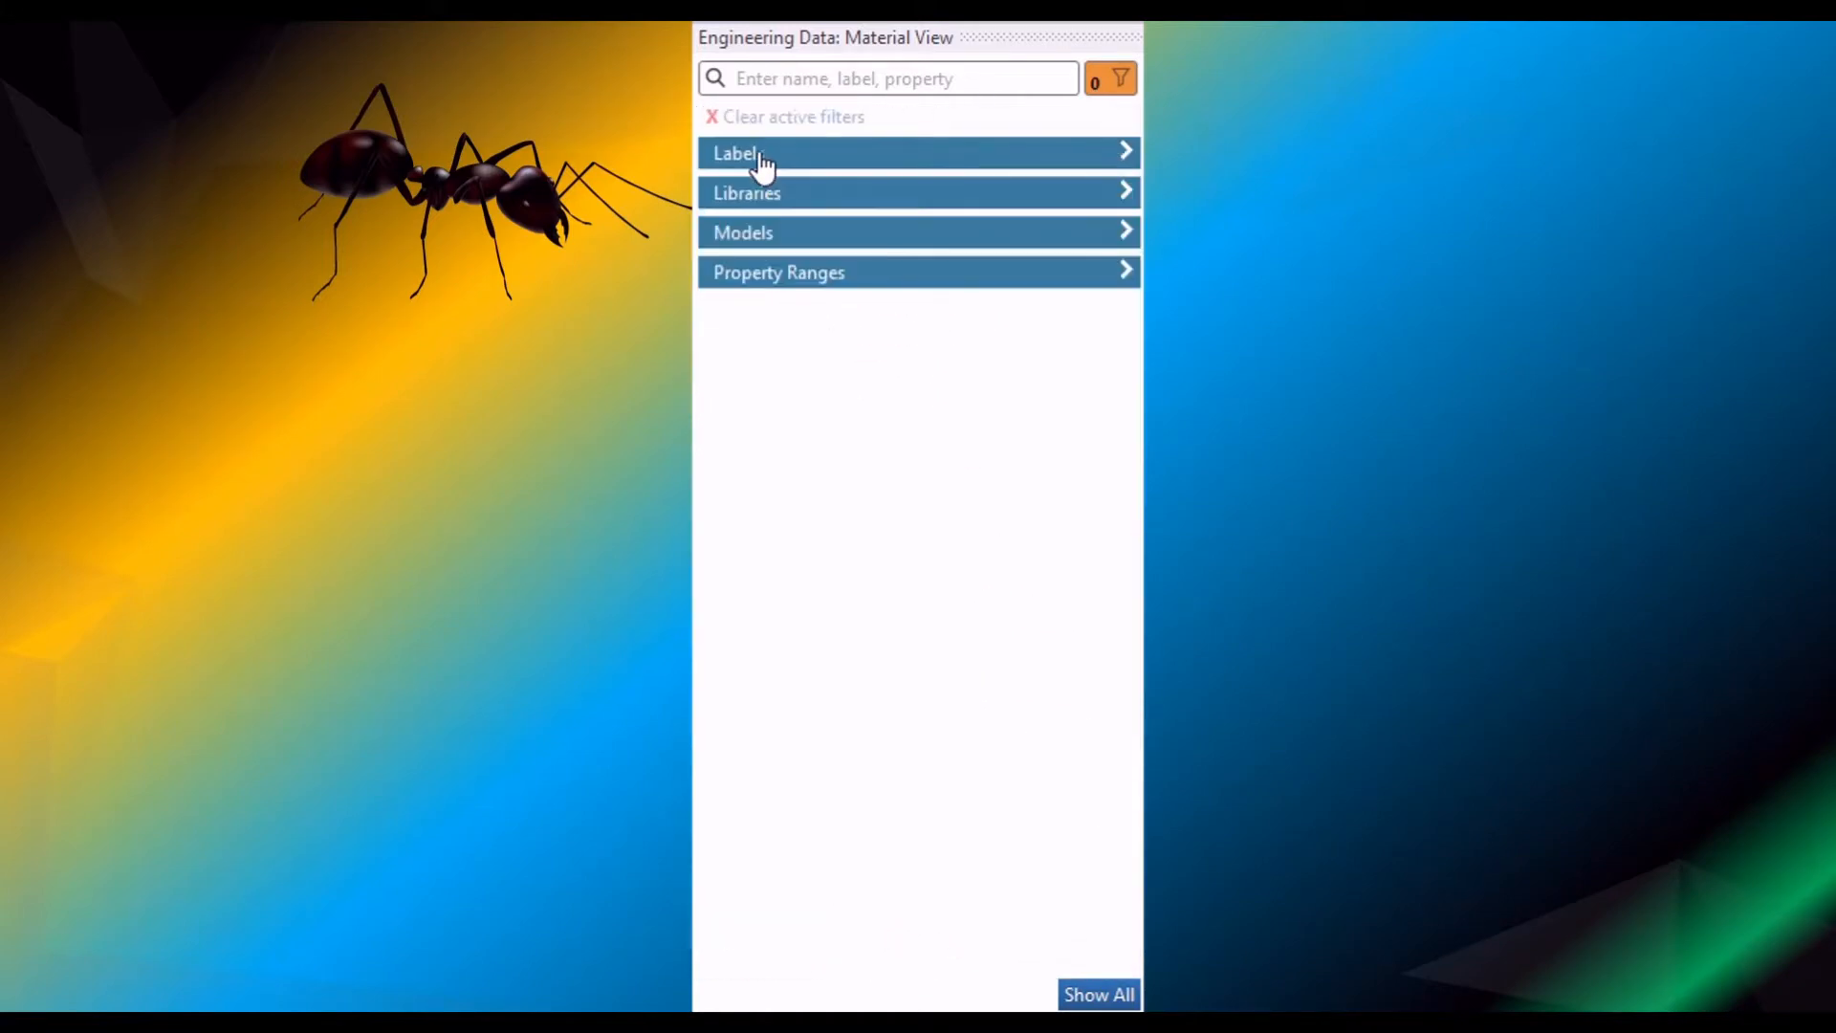
click(784, 196)
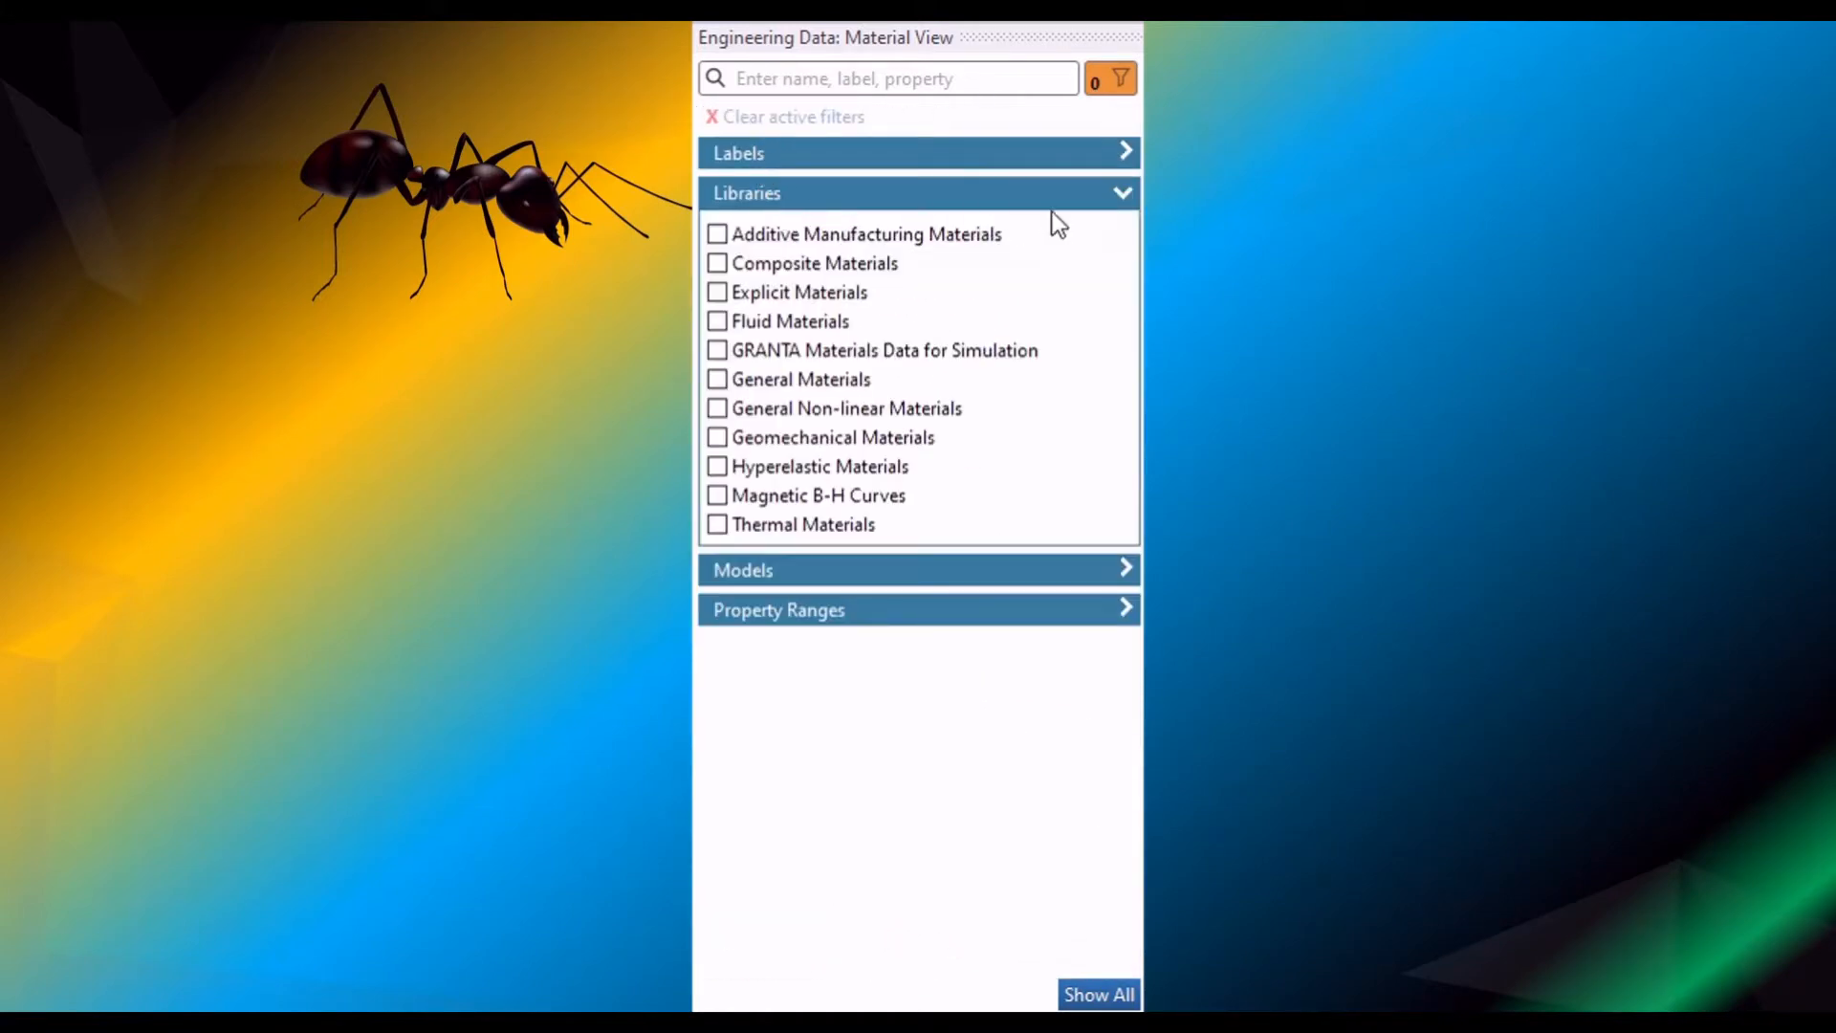
click(768, 197)
- Try an Absorption Coefficient model filter on the materials and remove it again
click(770, 247)
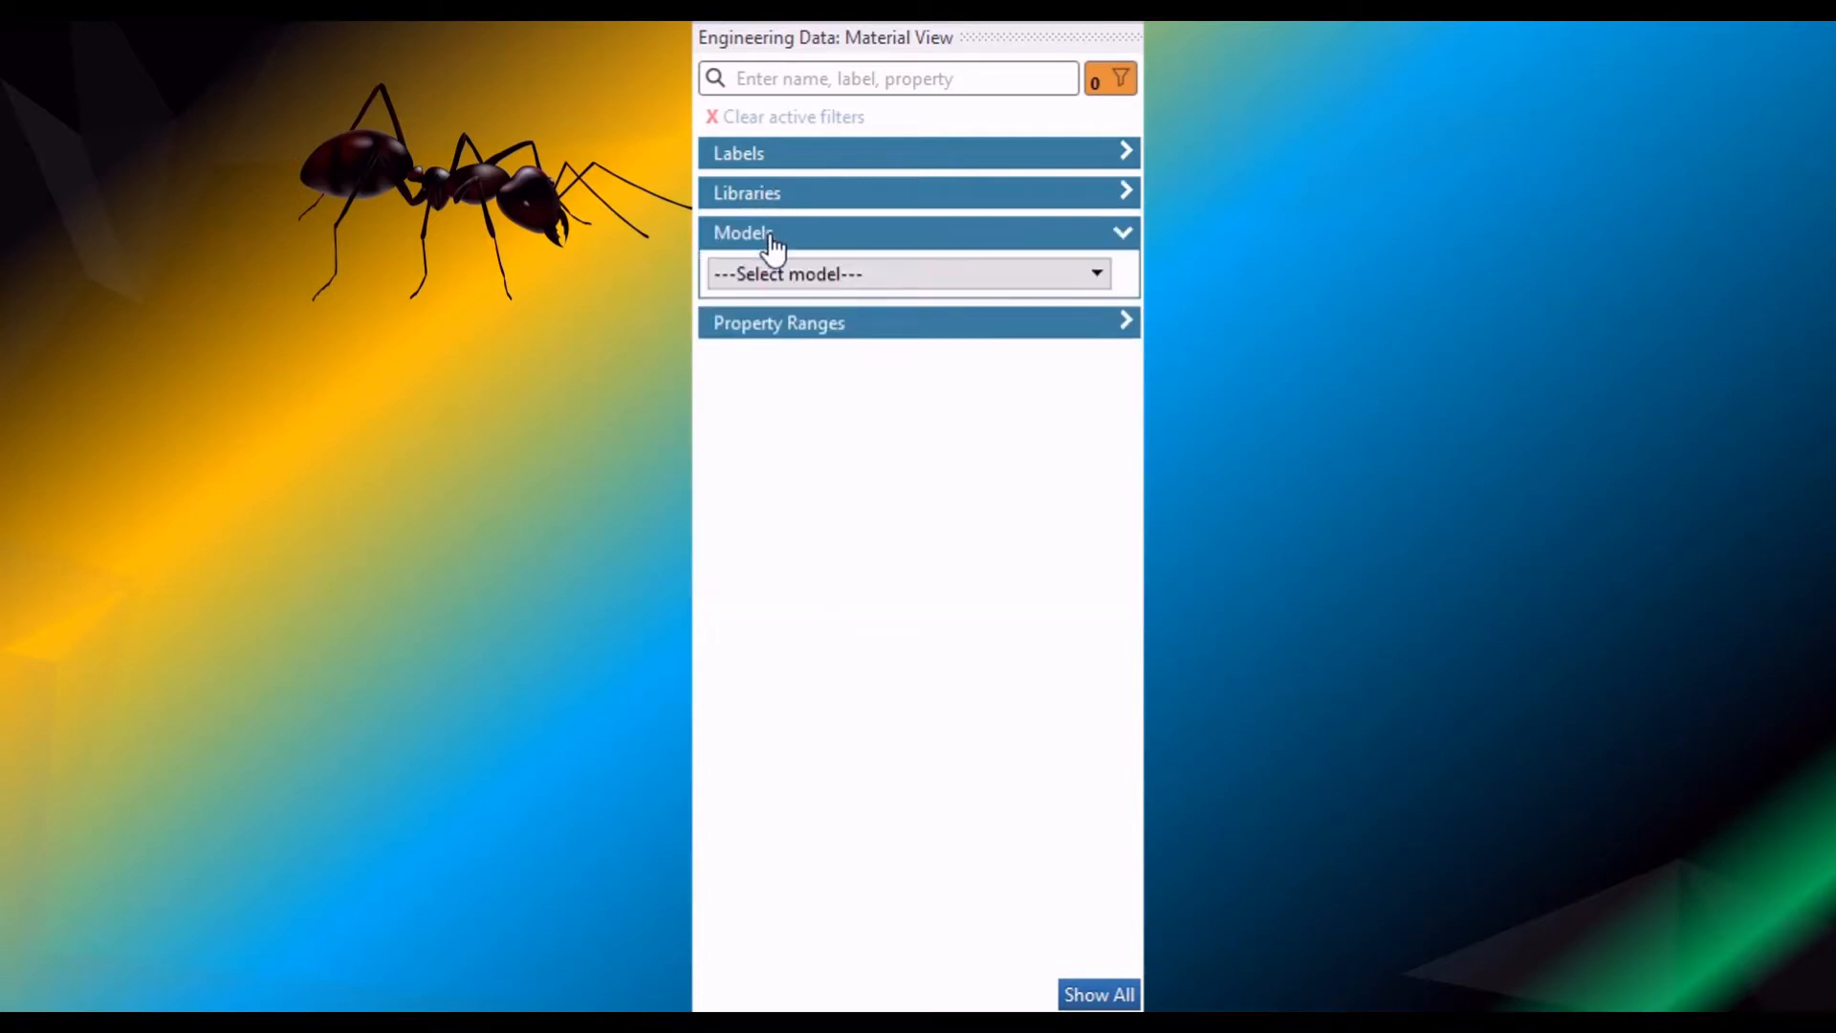
click(774, 268)
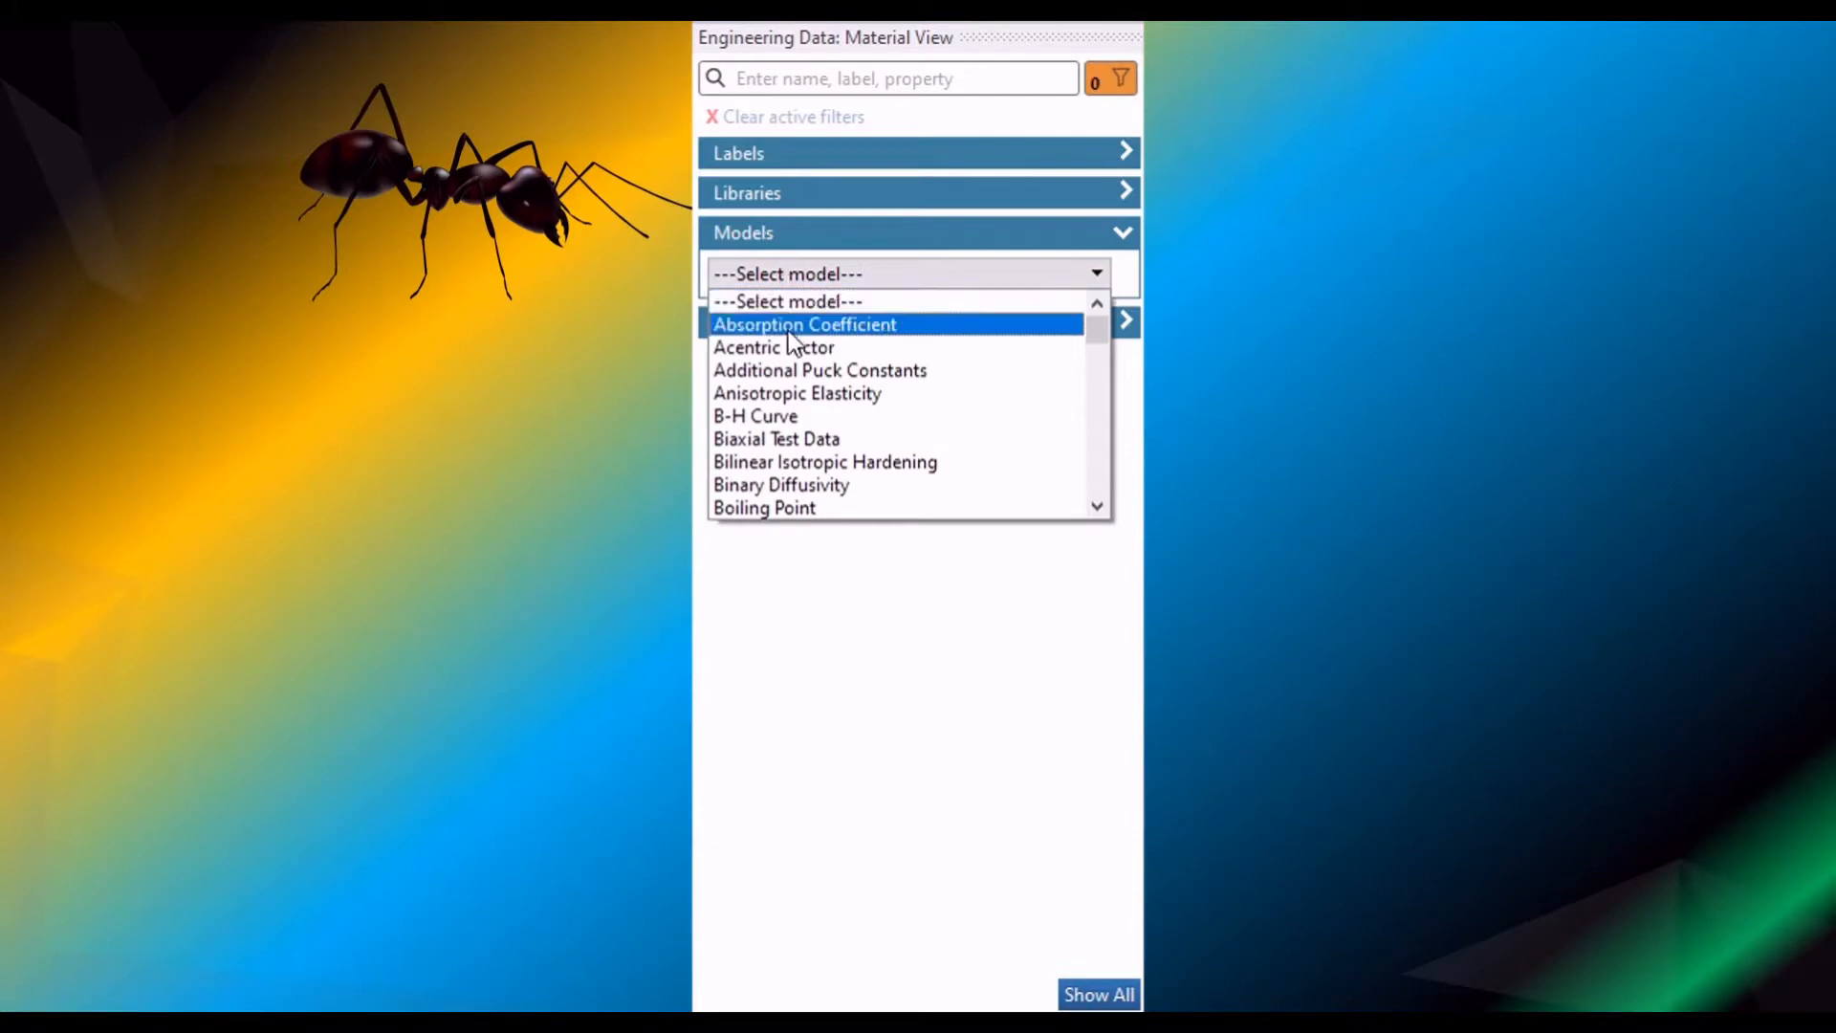
click(789, 328)
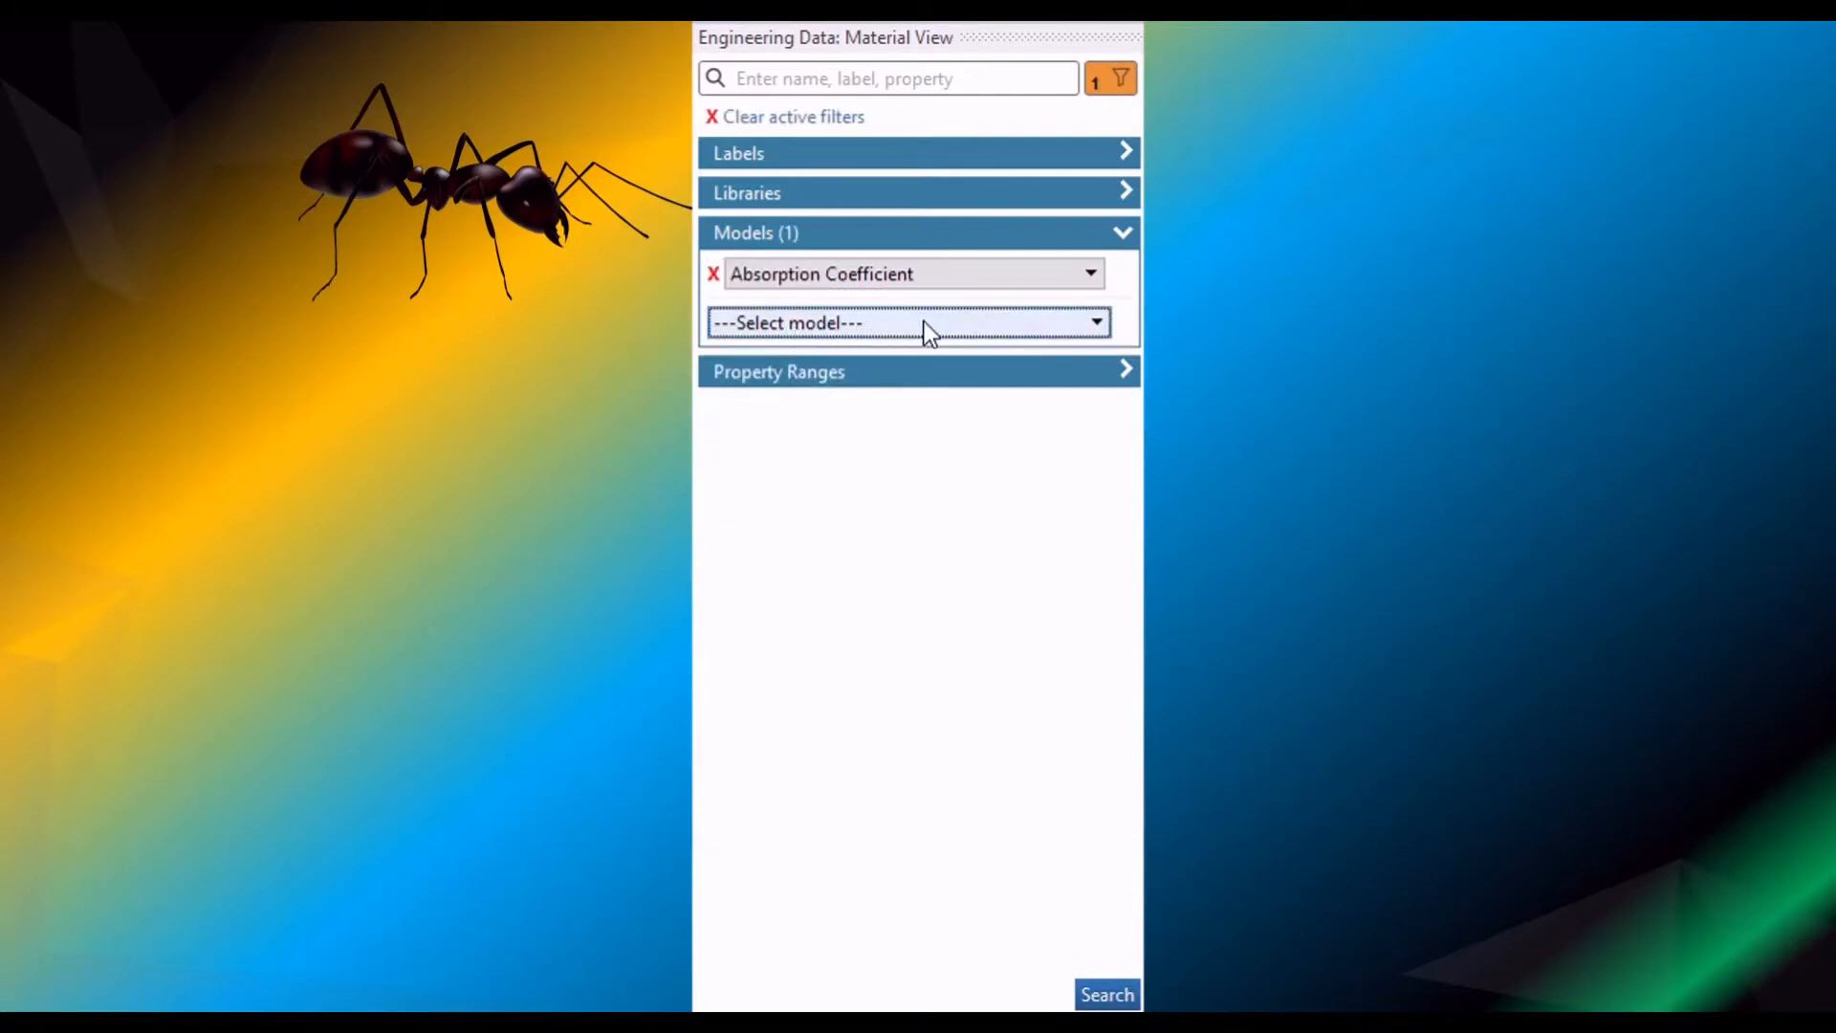
click(715, 277)
click(922, 241)
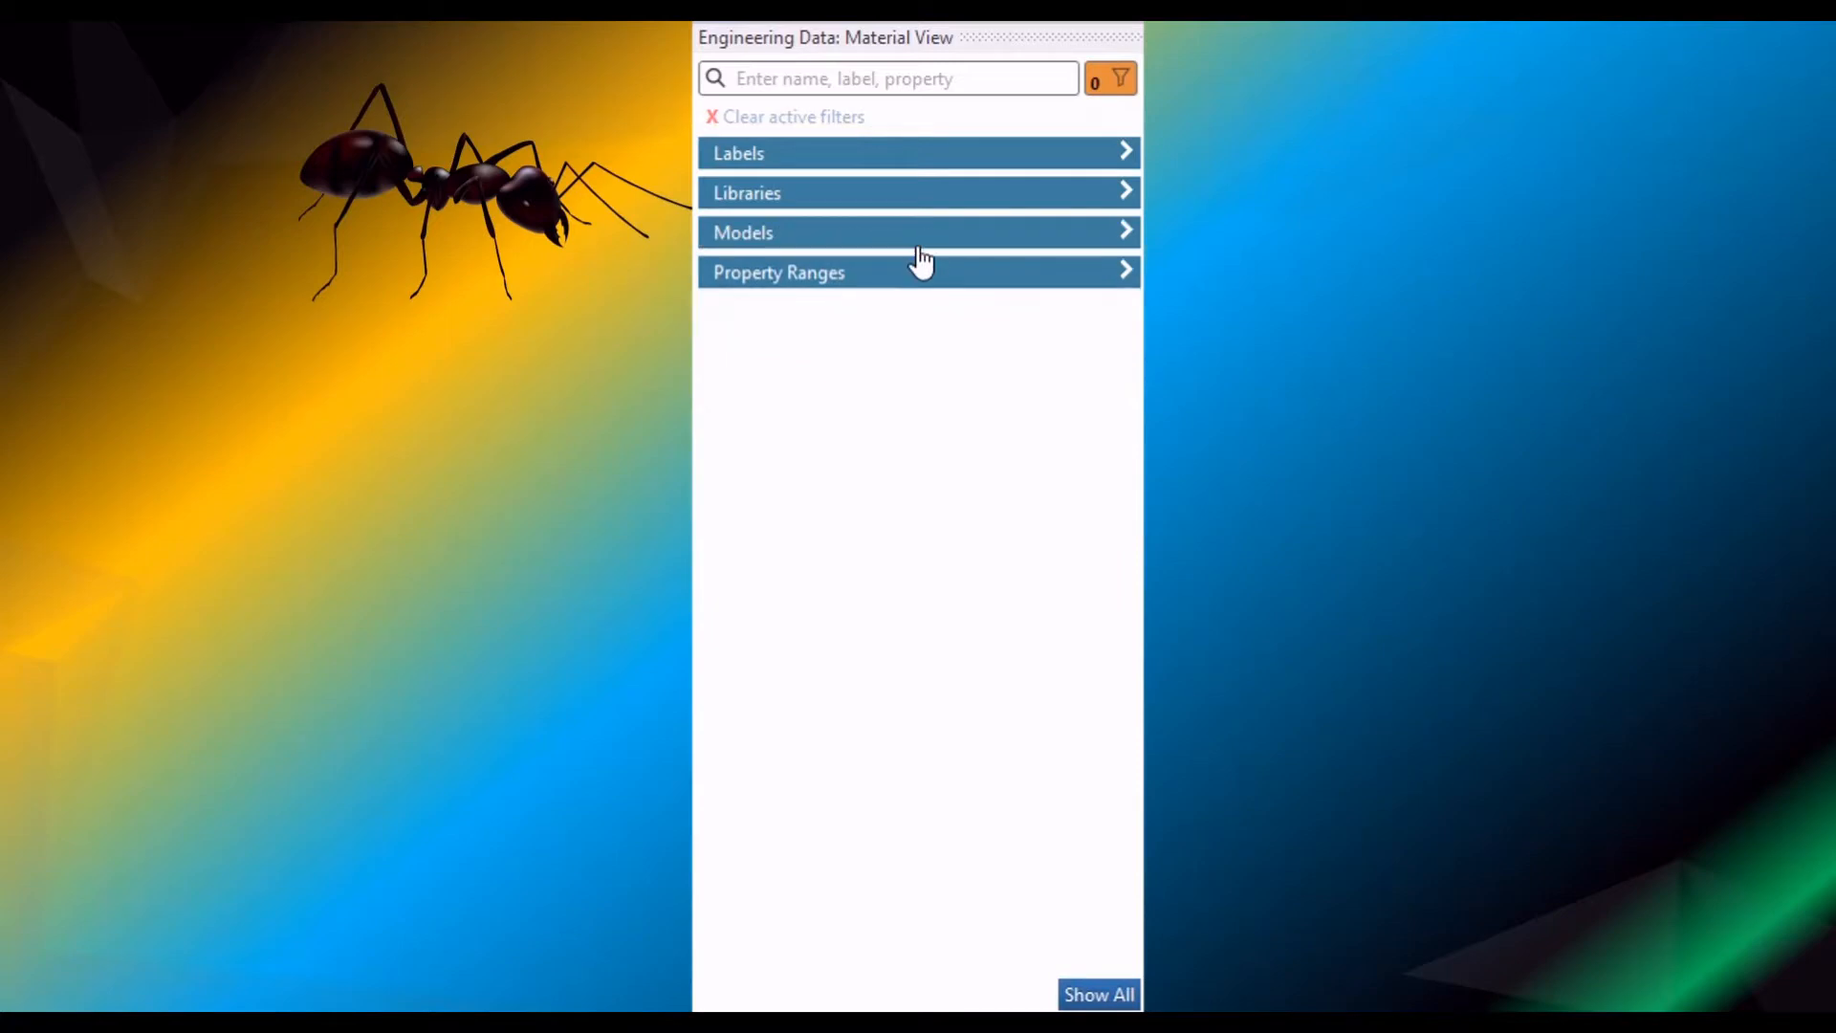
- Try a property range filter for Acentric Factor and remove it again
click(909, 276)
click(889, 316)
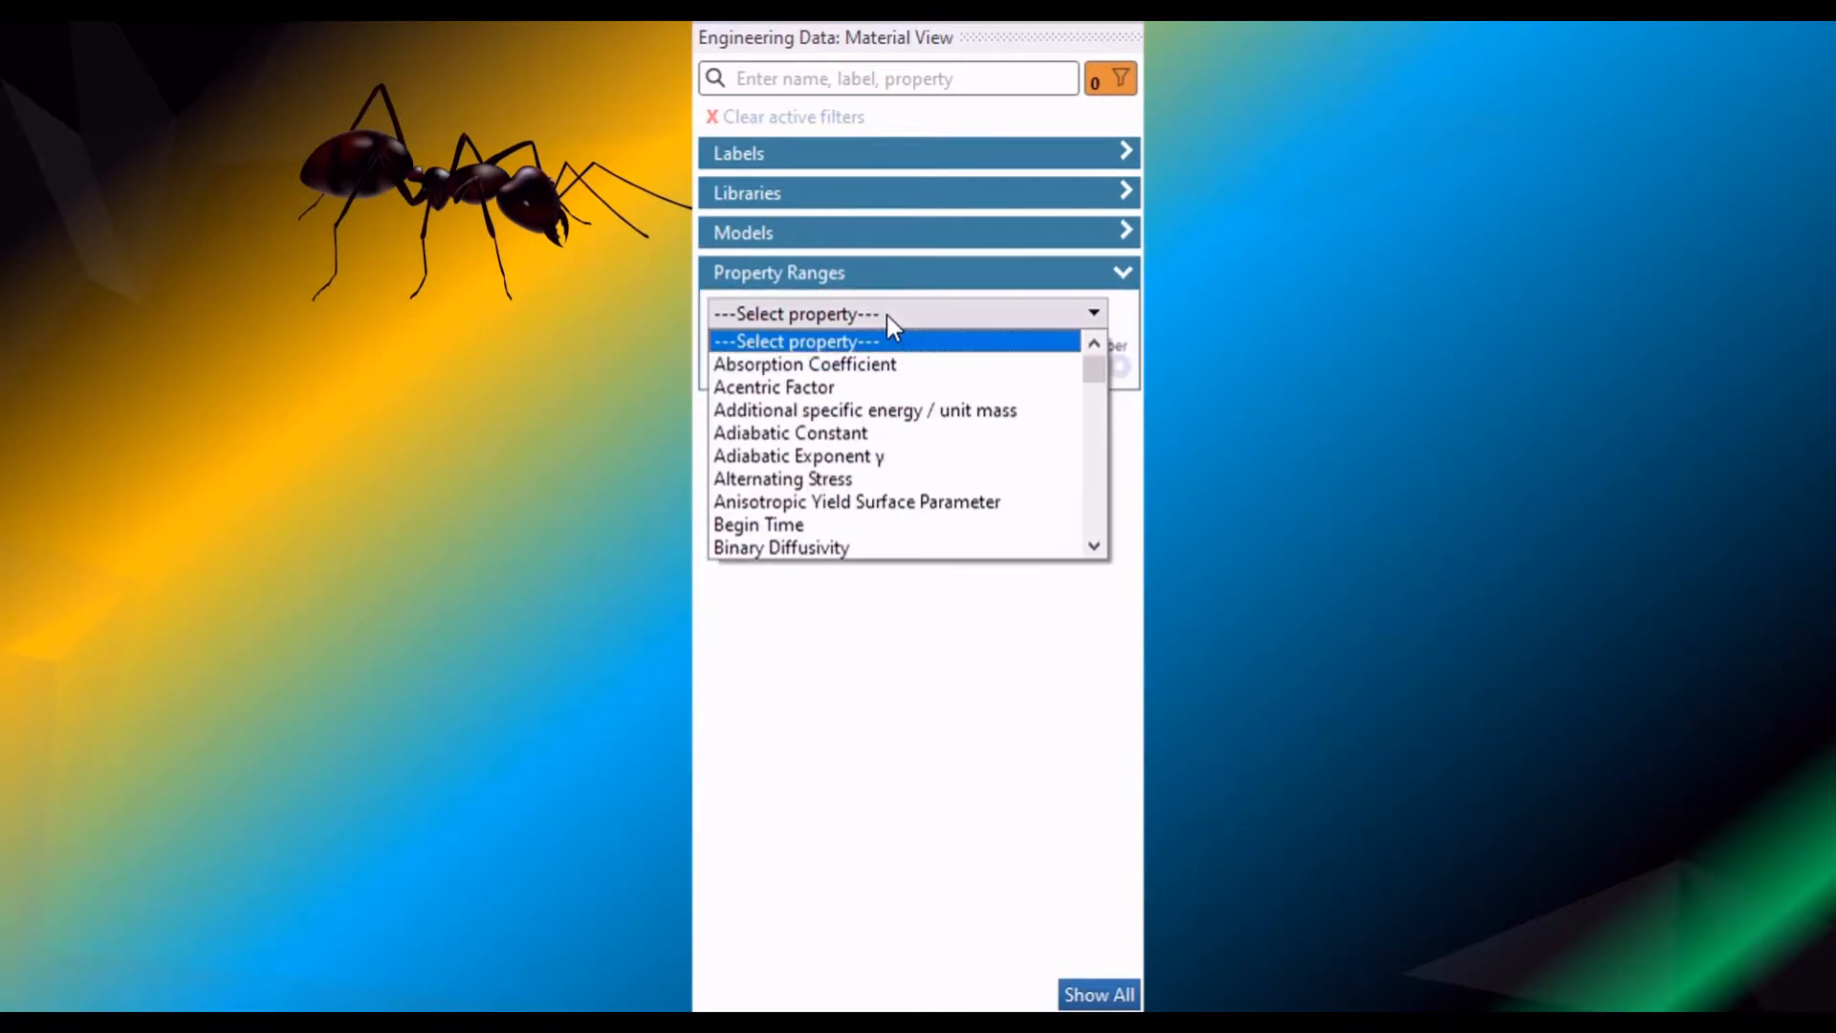
click(879, 389)
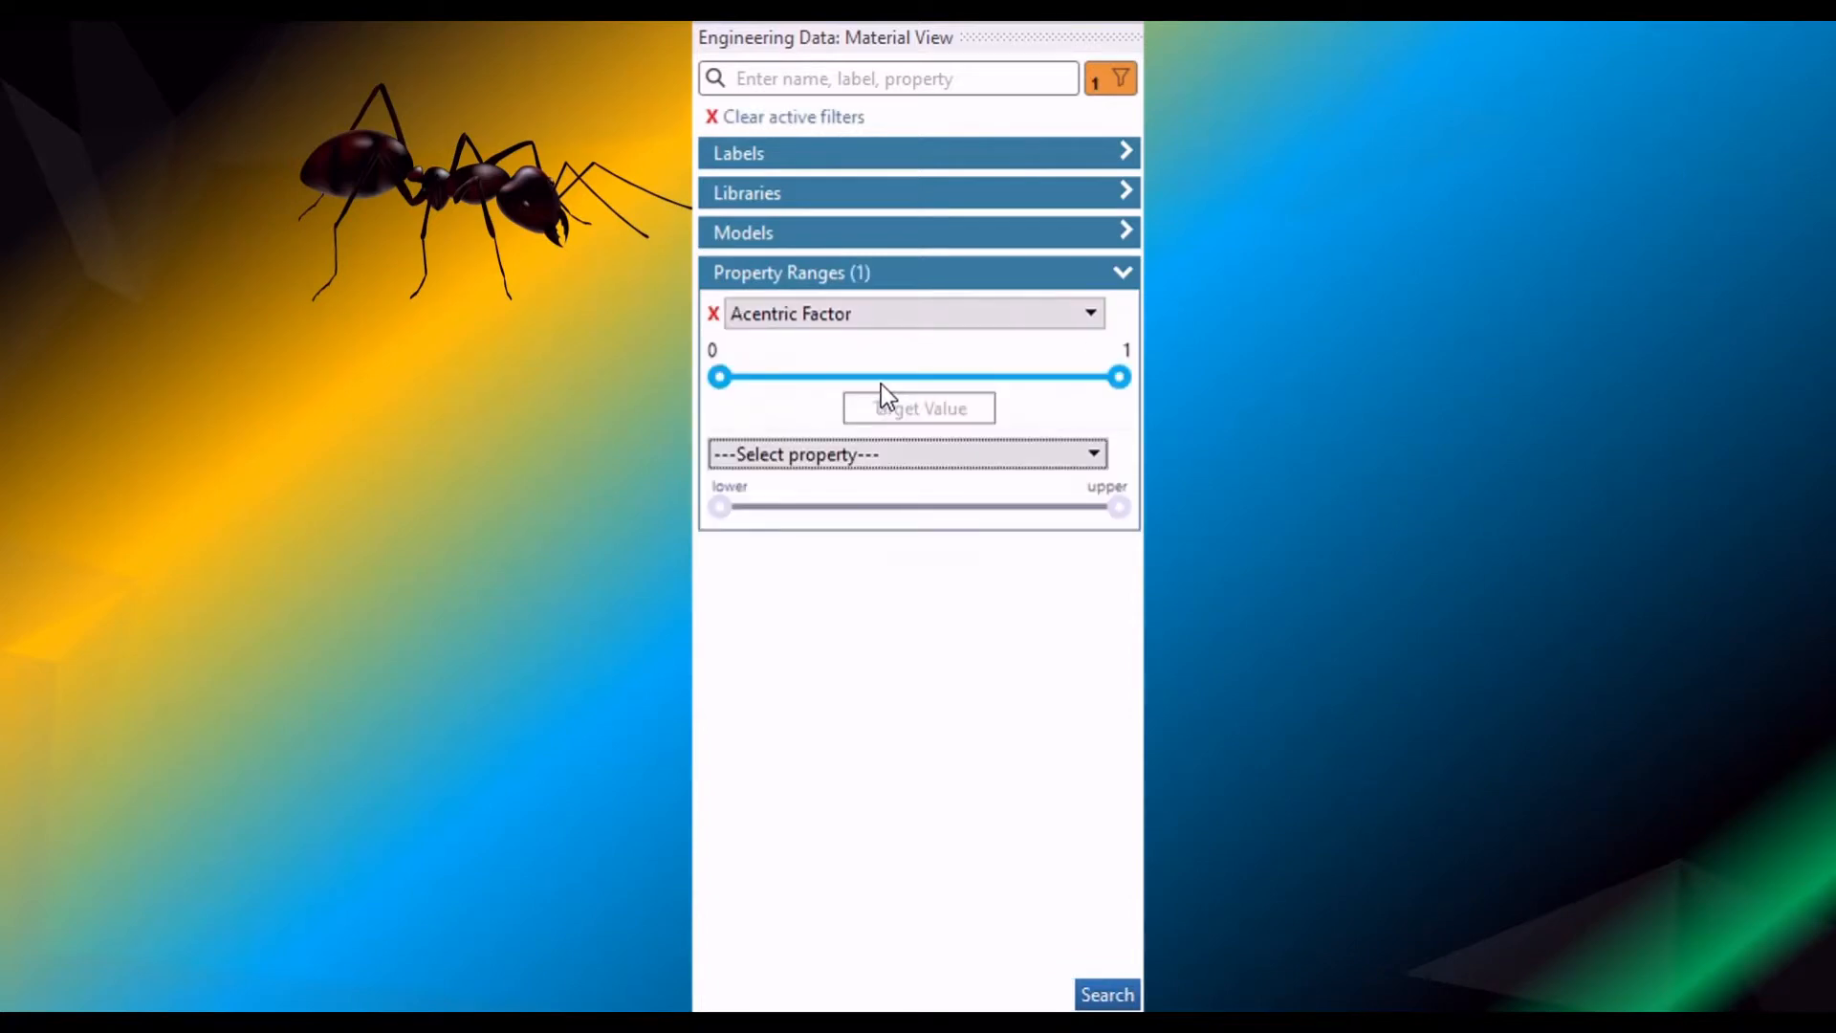
click(713, 313)
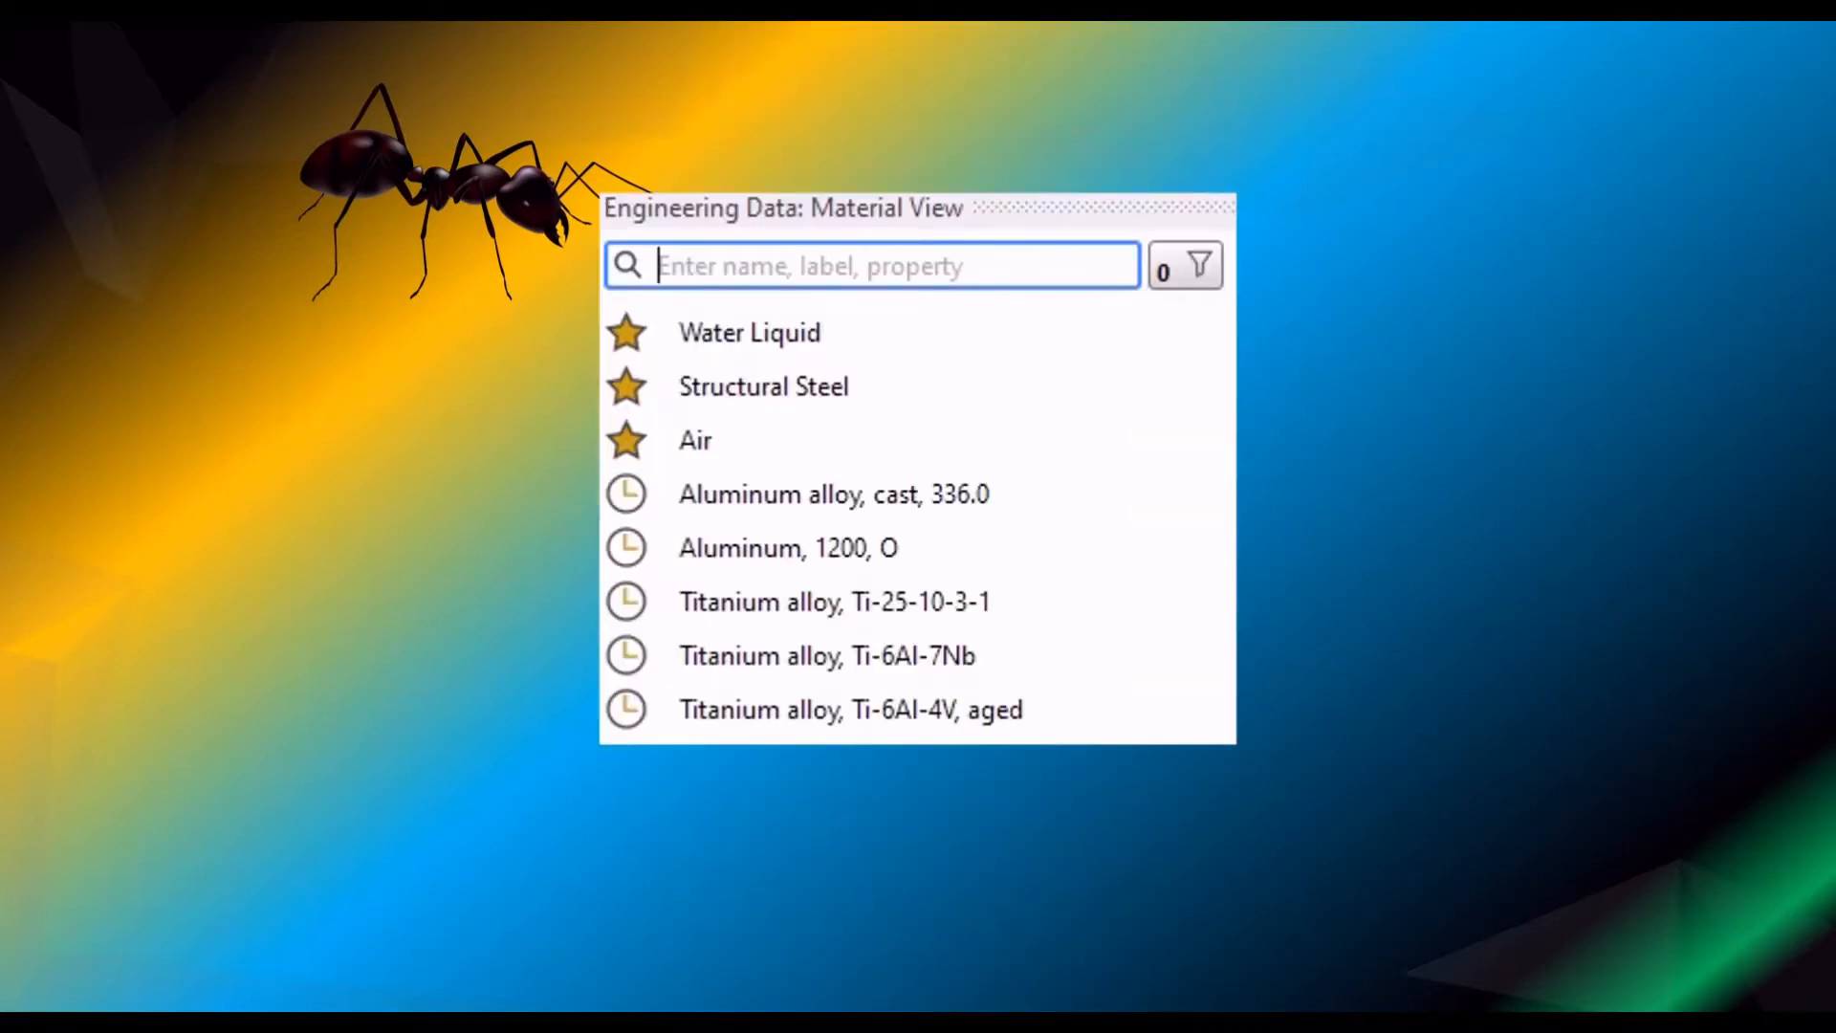
- Search the materials for "Tungsten", browse the matches, and replace the search with "oak"
text(Tun)
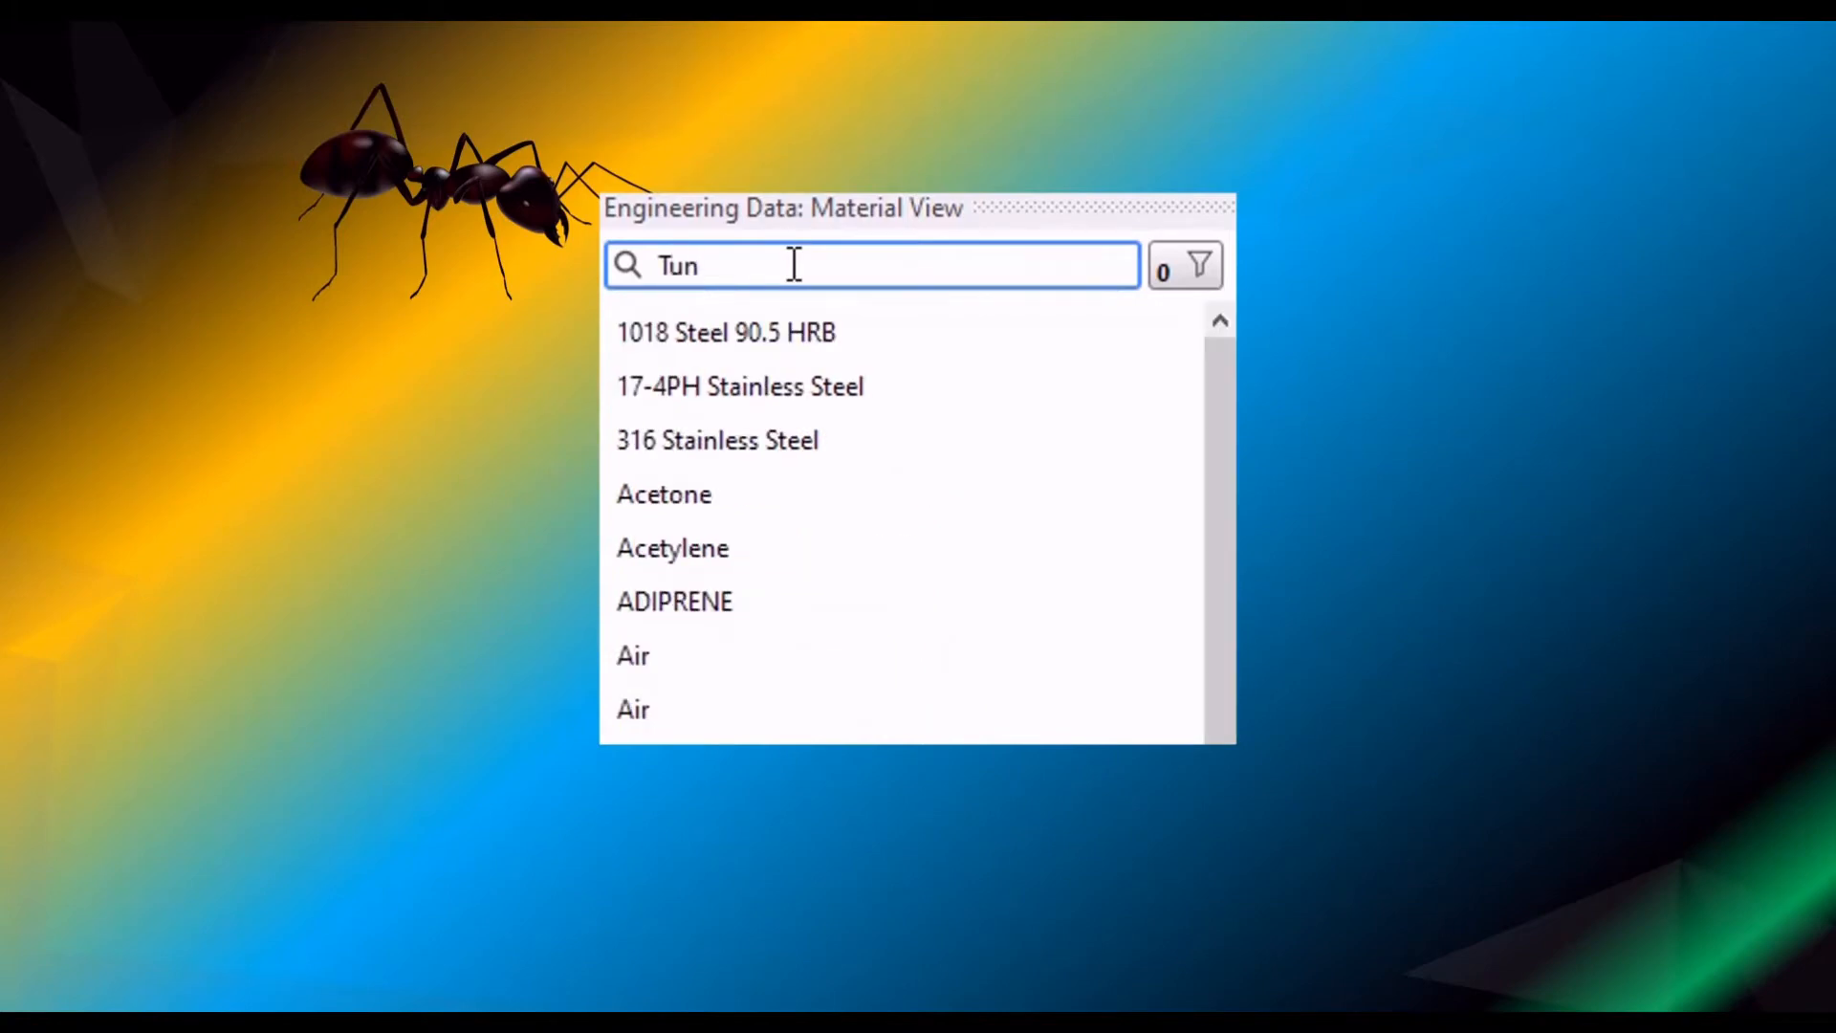
text(gsten)
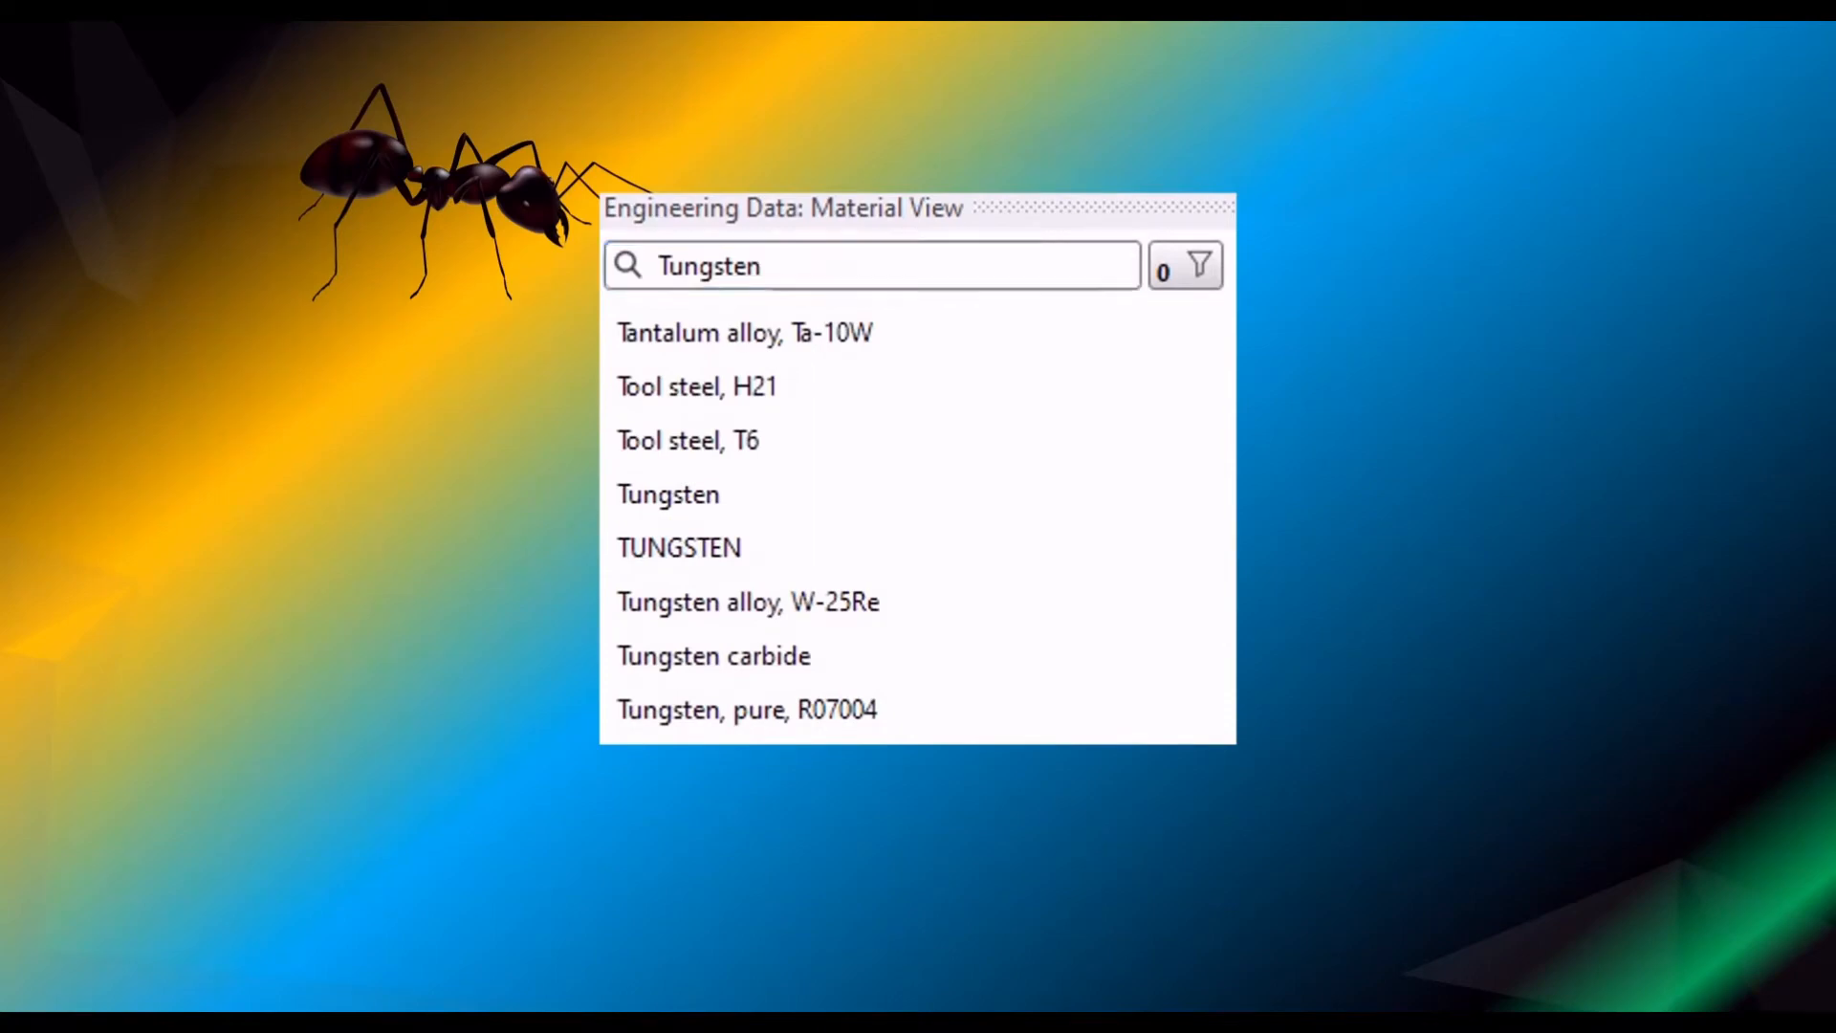
scroll(926, 737, down, 2)
scroll(930, 736, down, 1)
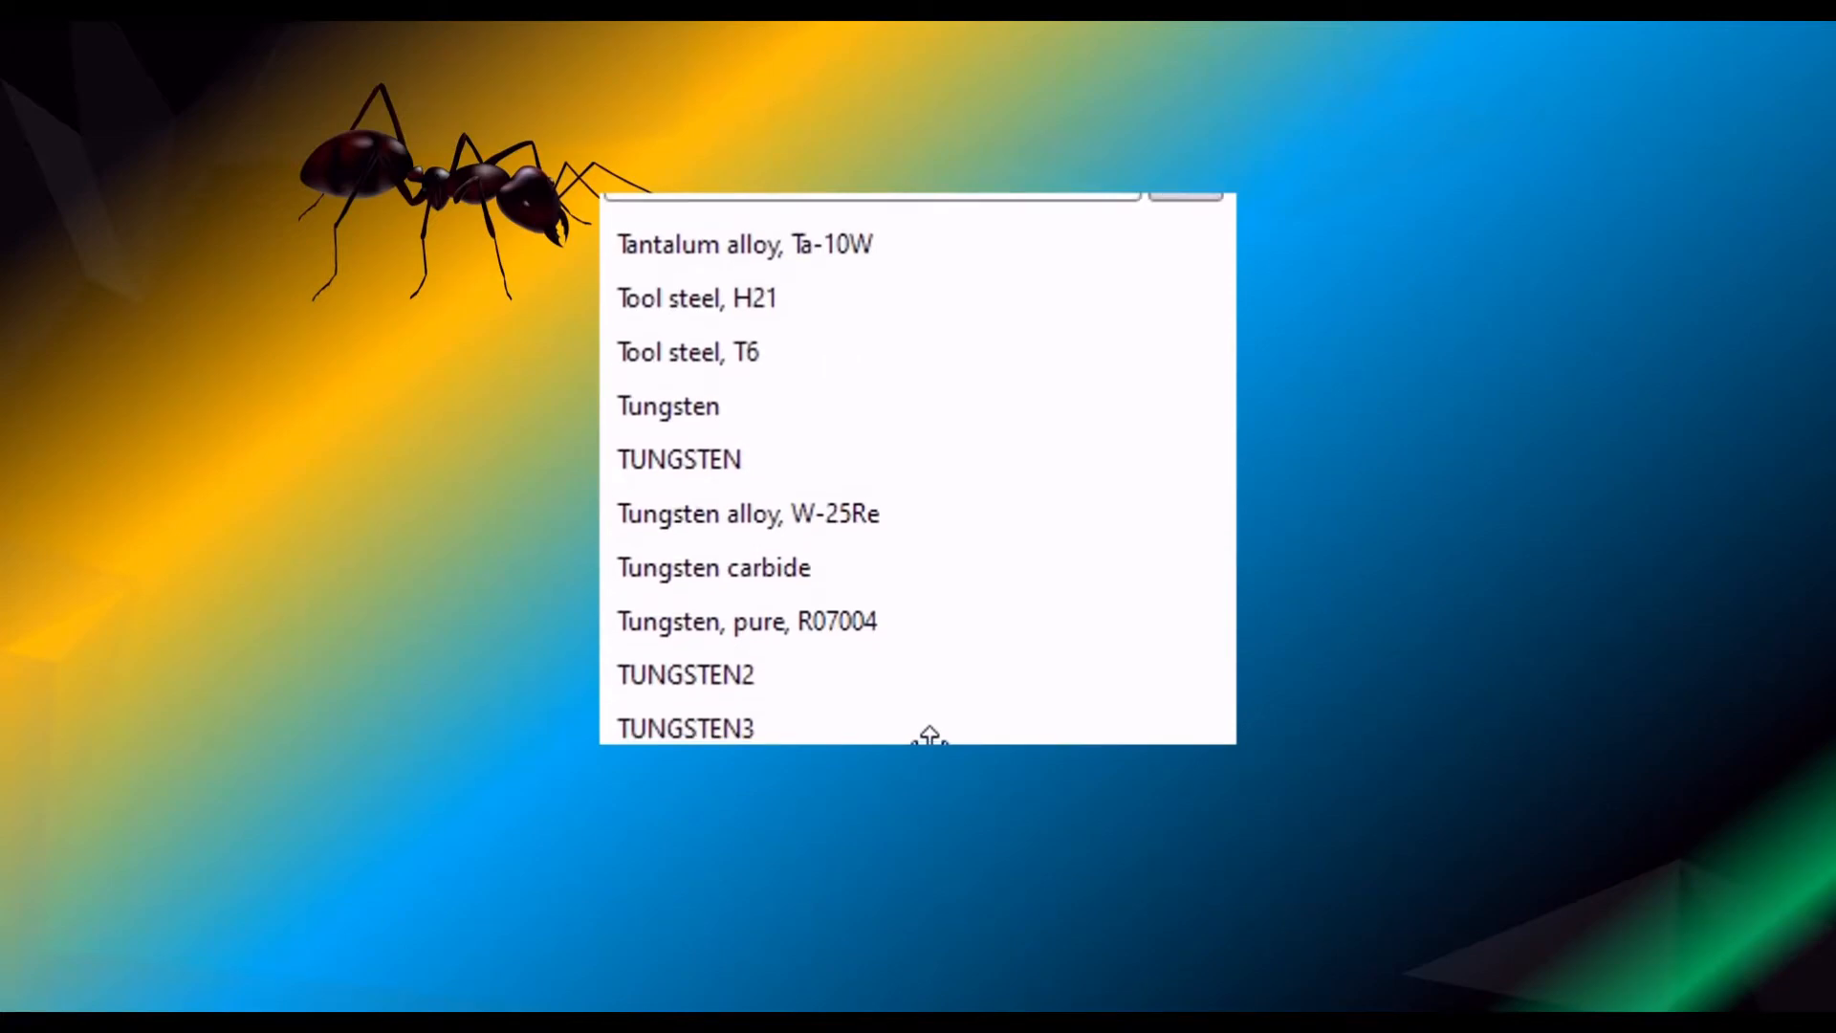
scroll(930, 736, up, 2)
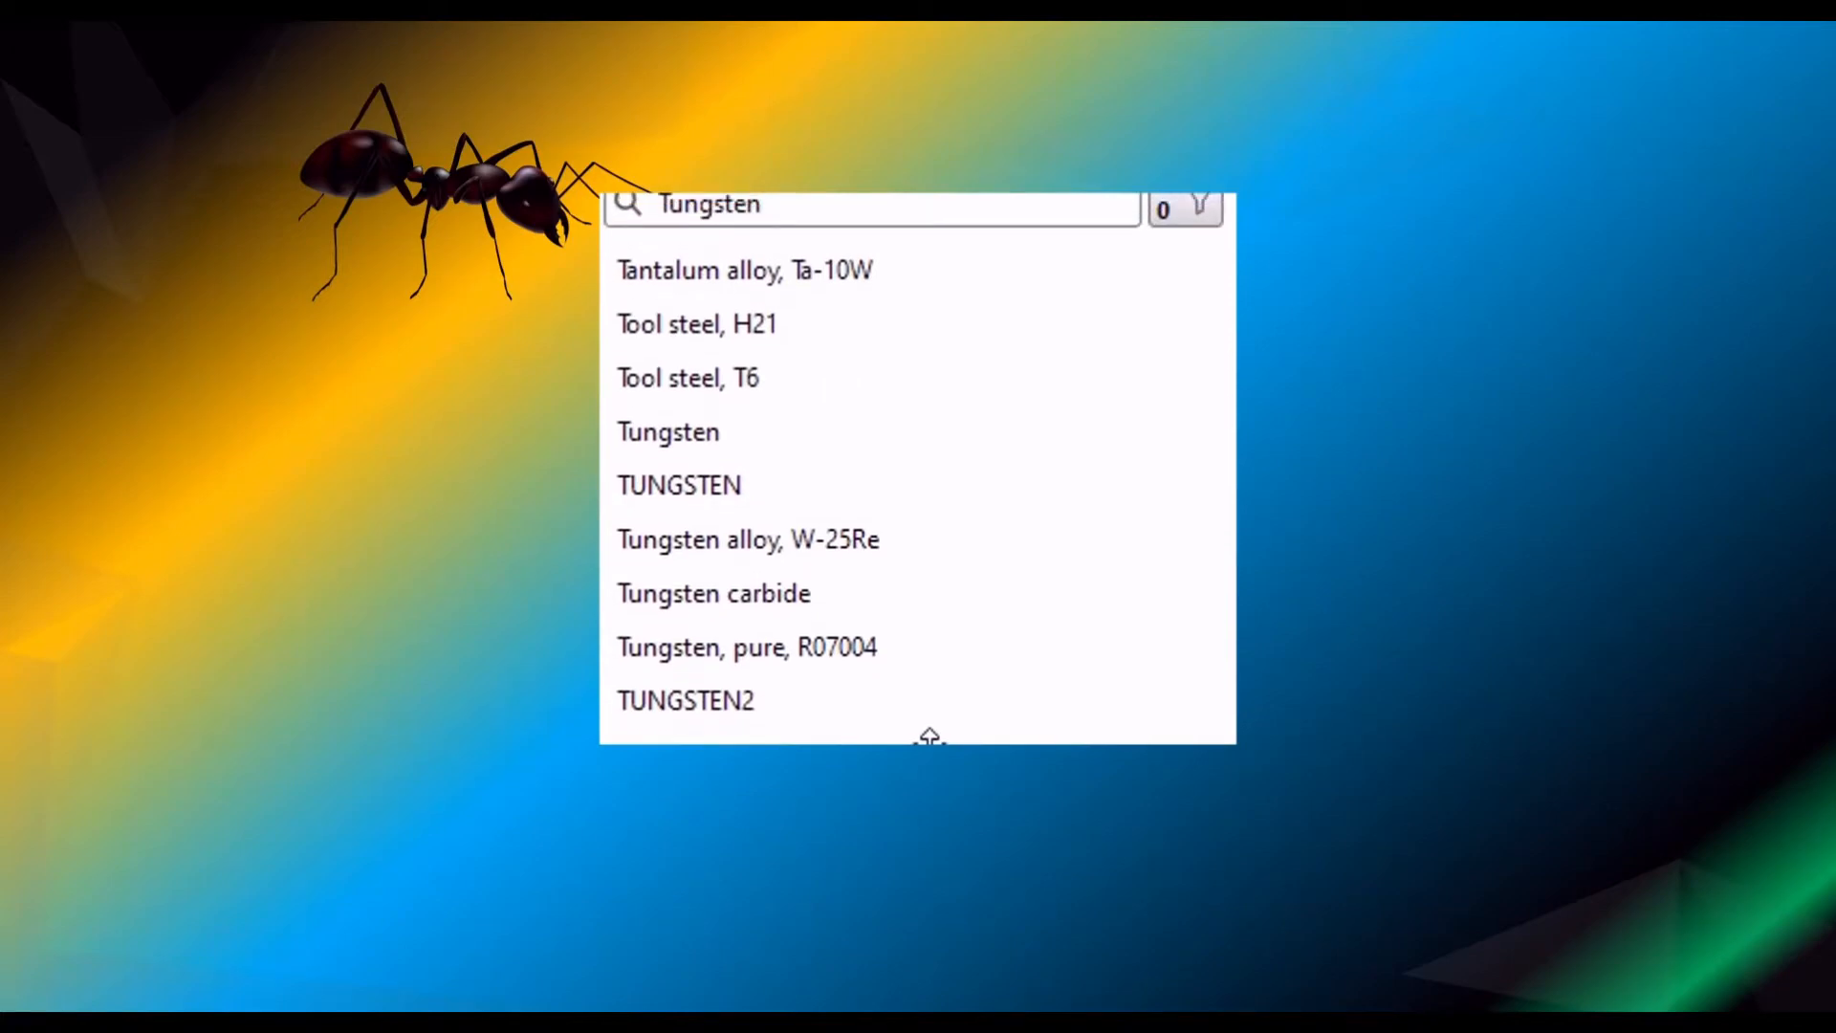
double_click(763, 221)
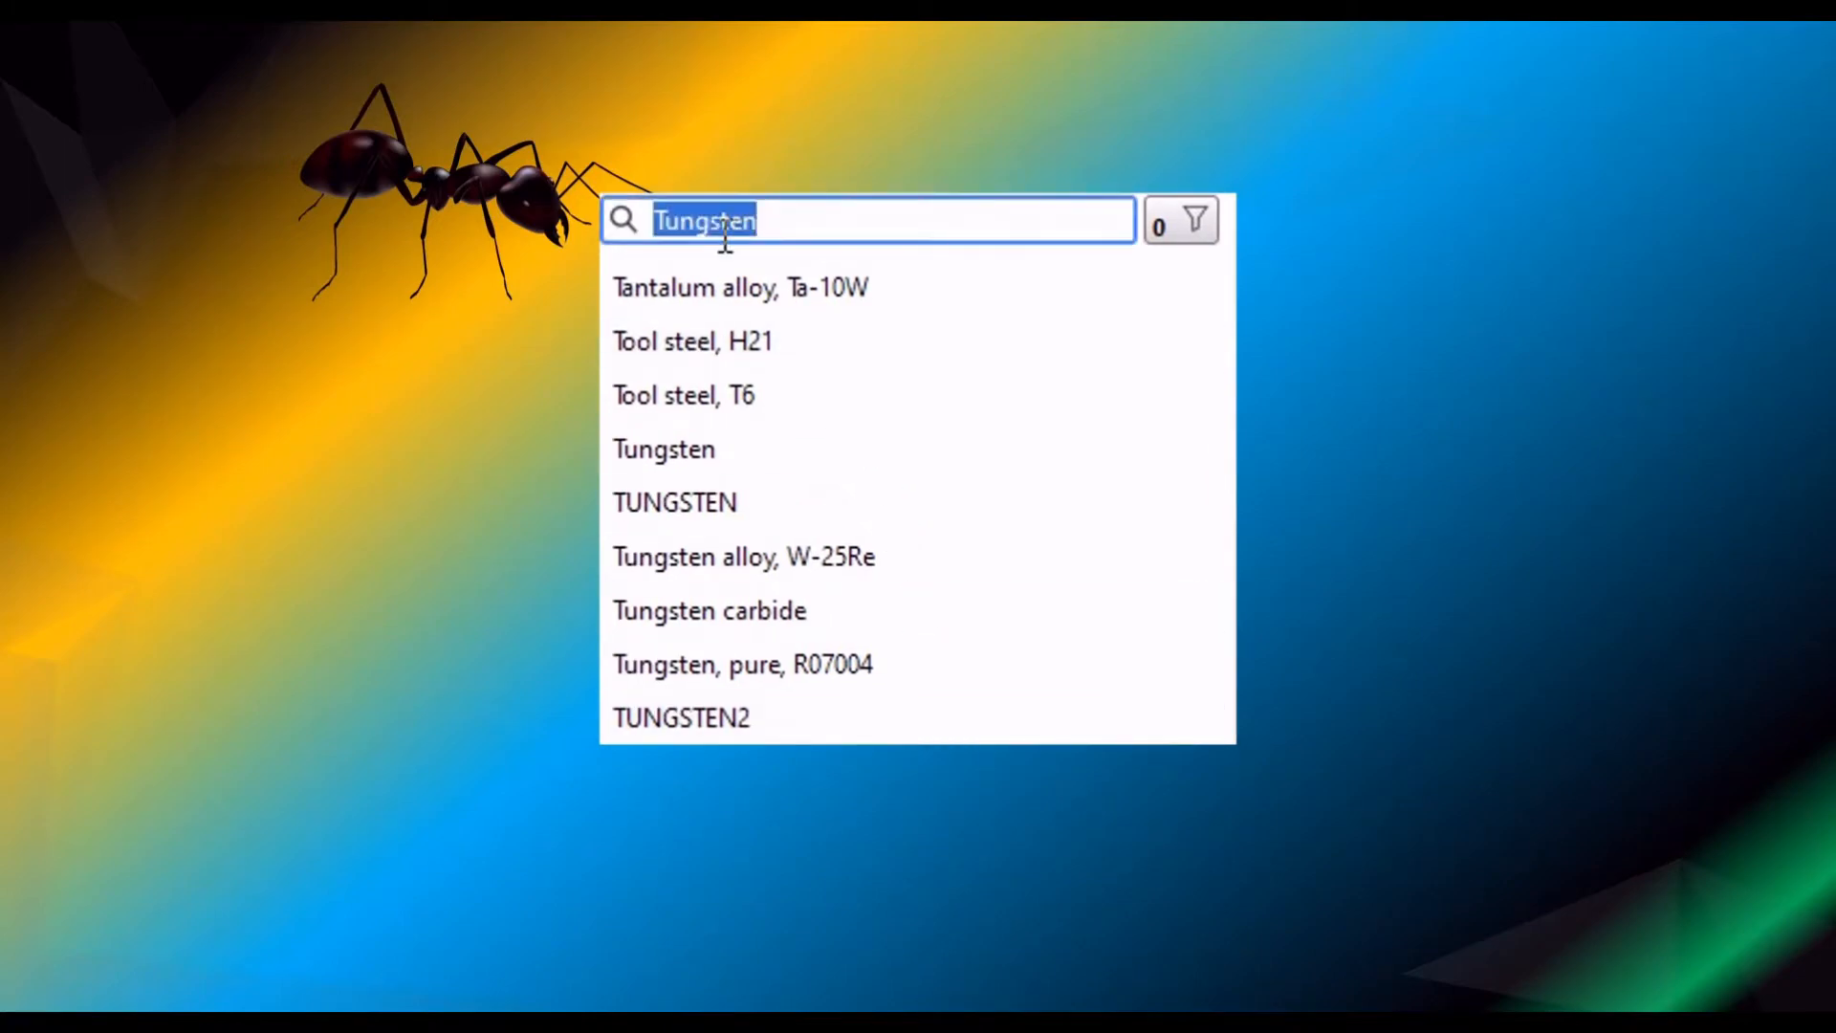
text(oak)
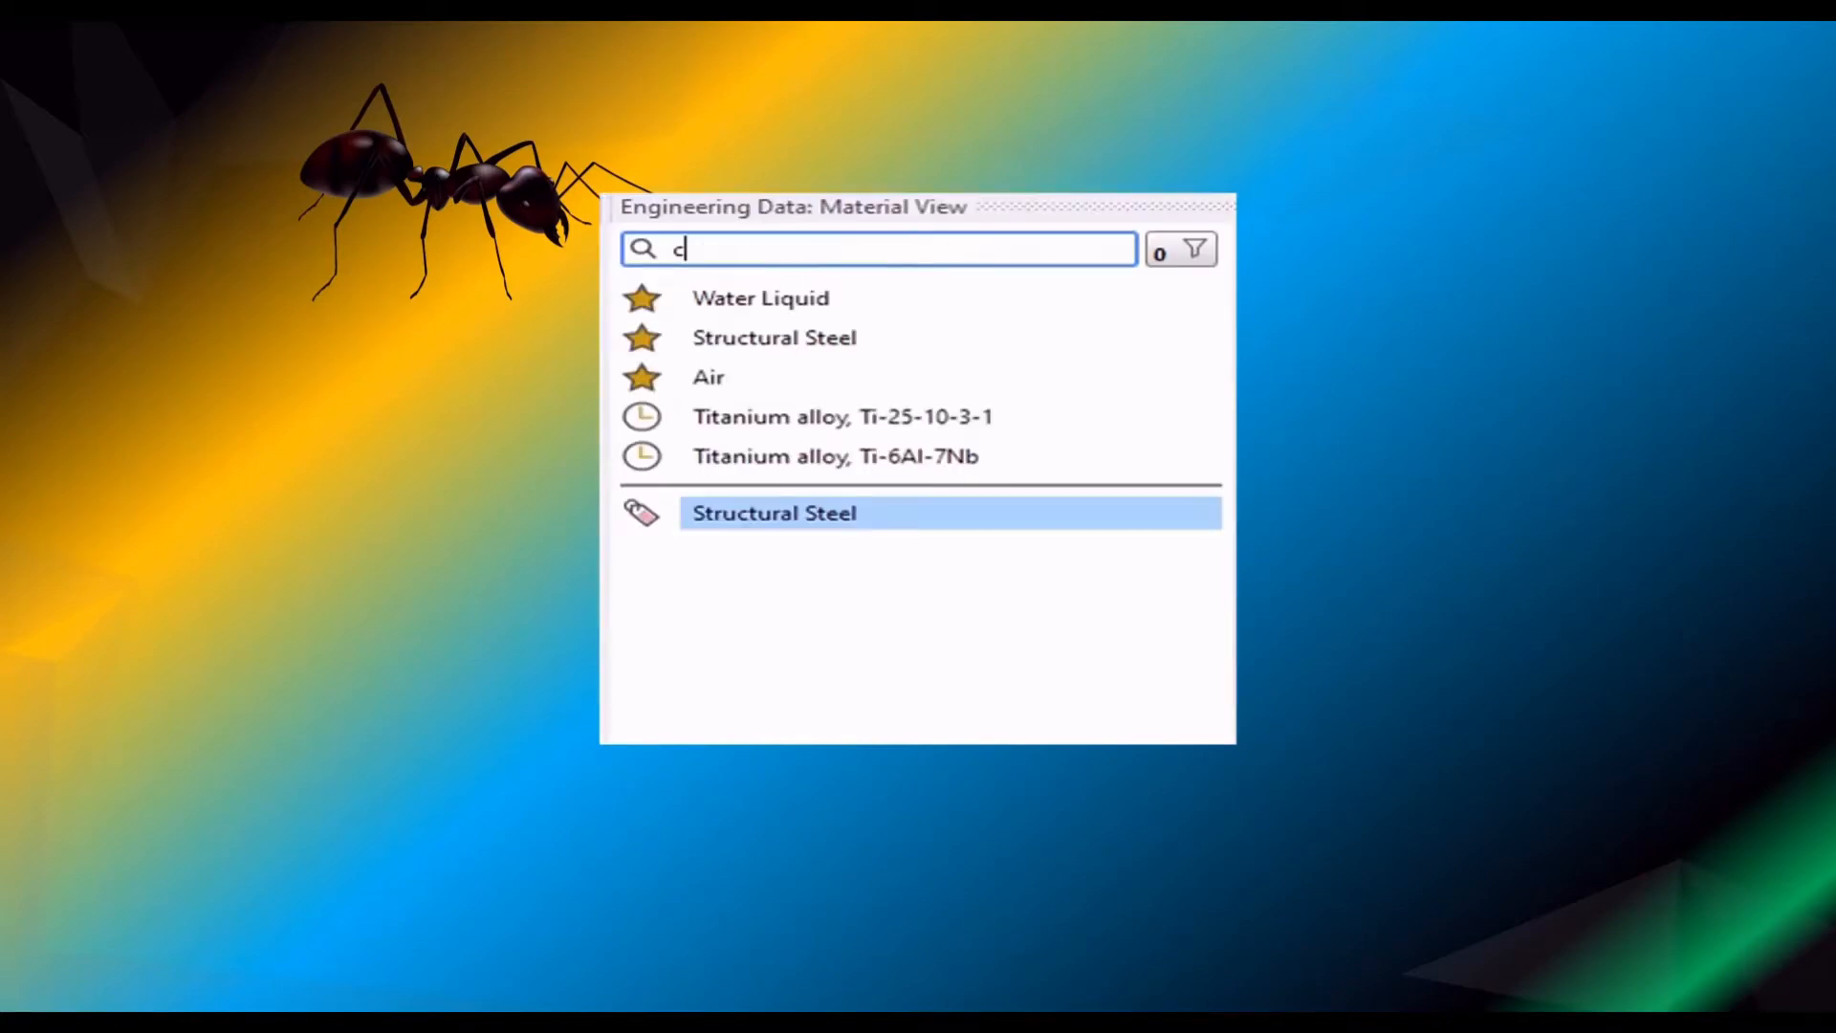
- Search the materials for "composite", browse the matches, and replace the search term with one starting with "pu"
text(omposite)
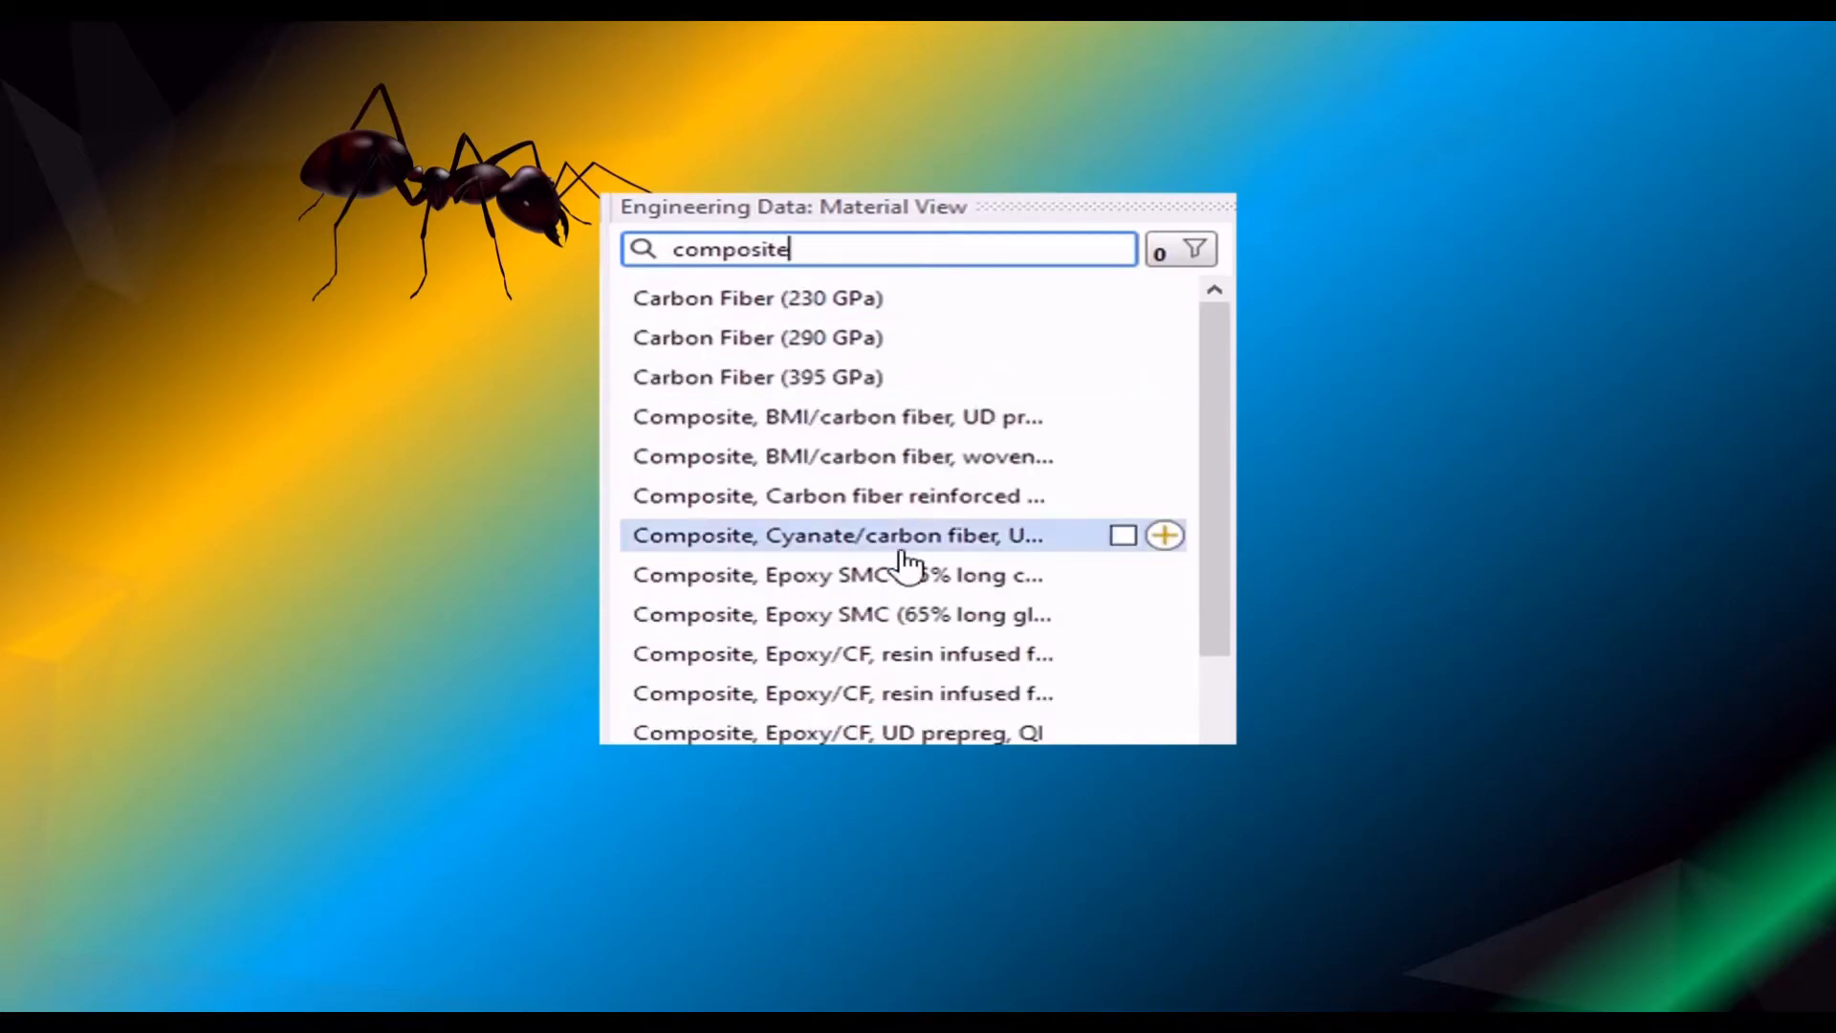
scroll(913, 636, down, 10)
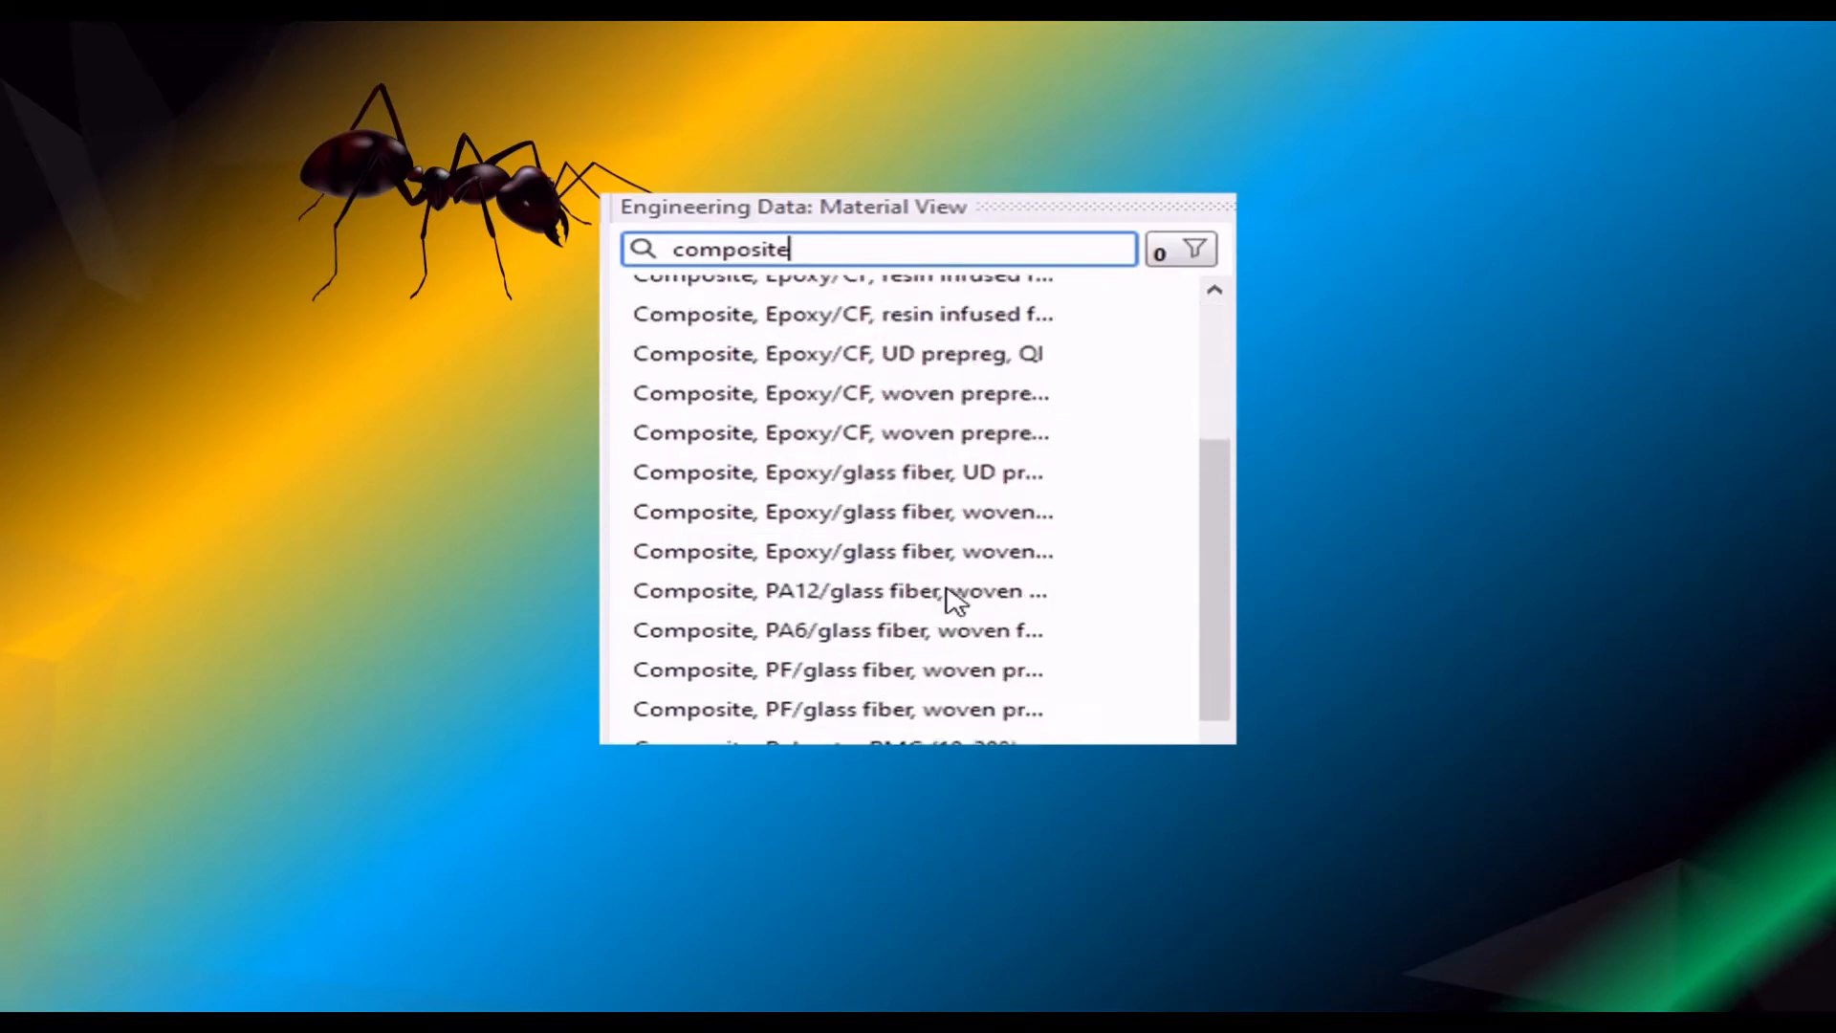
scroll(918, 636, down, 4)
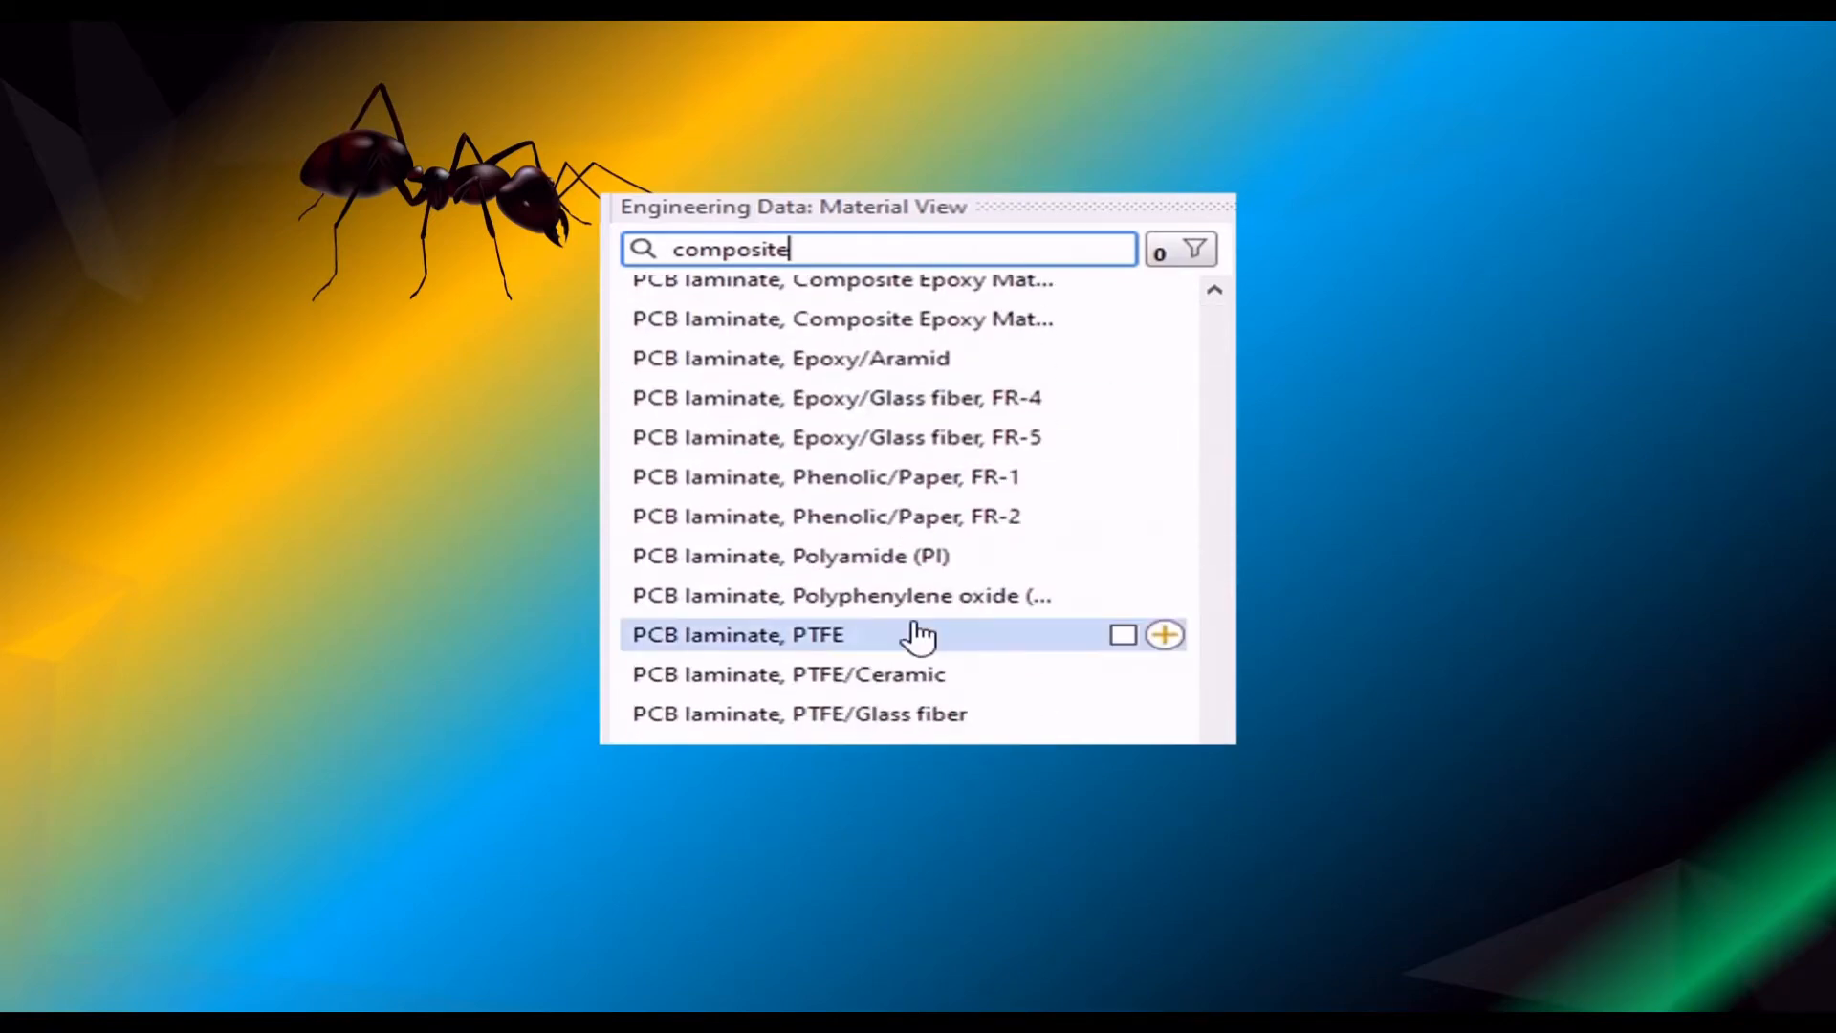
scroll(913, 660, up, 13)
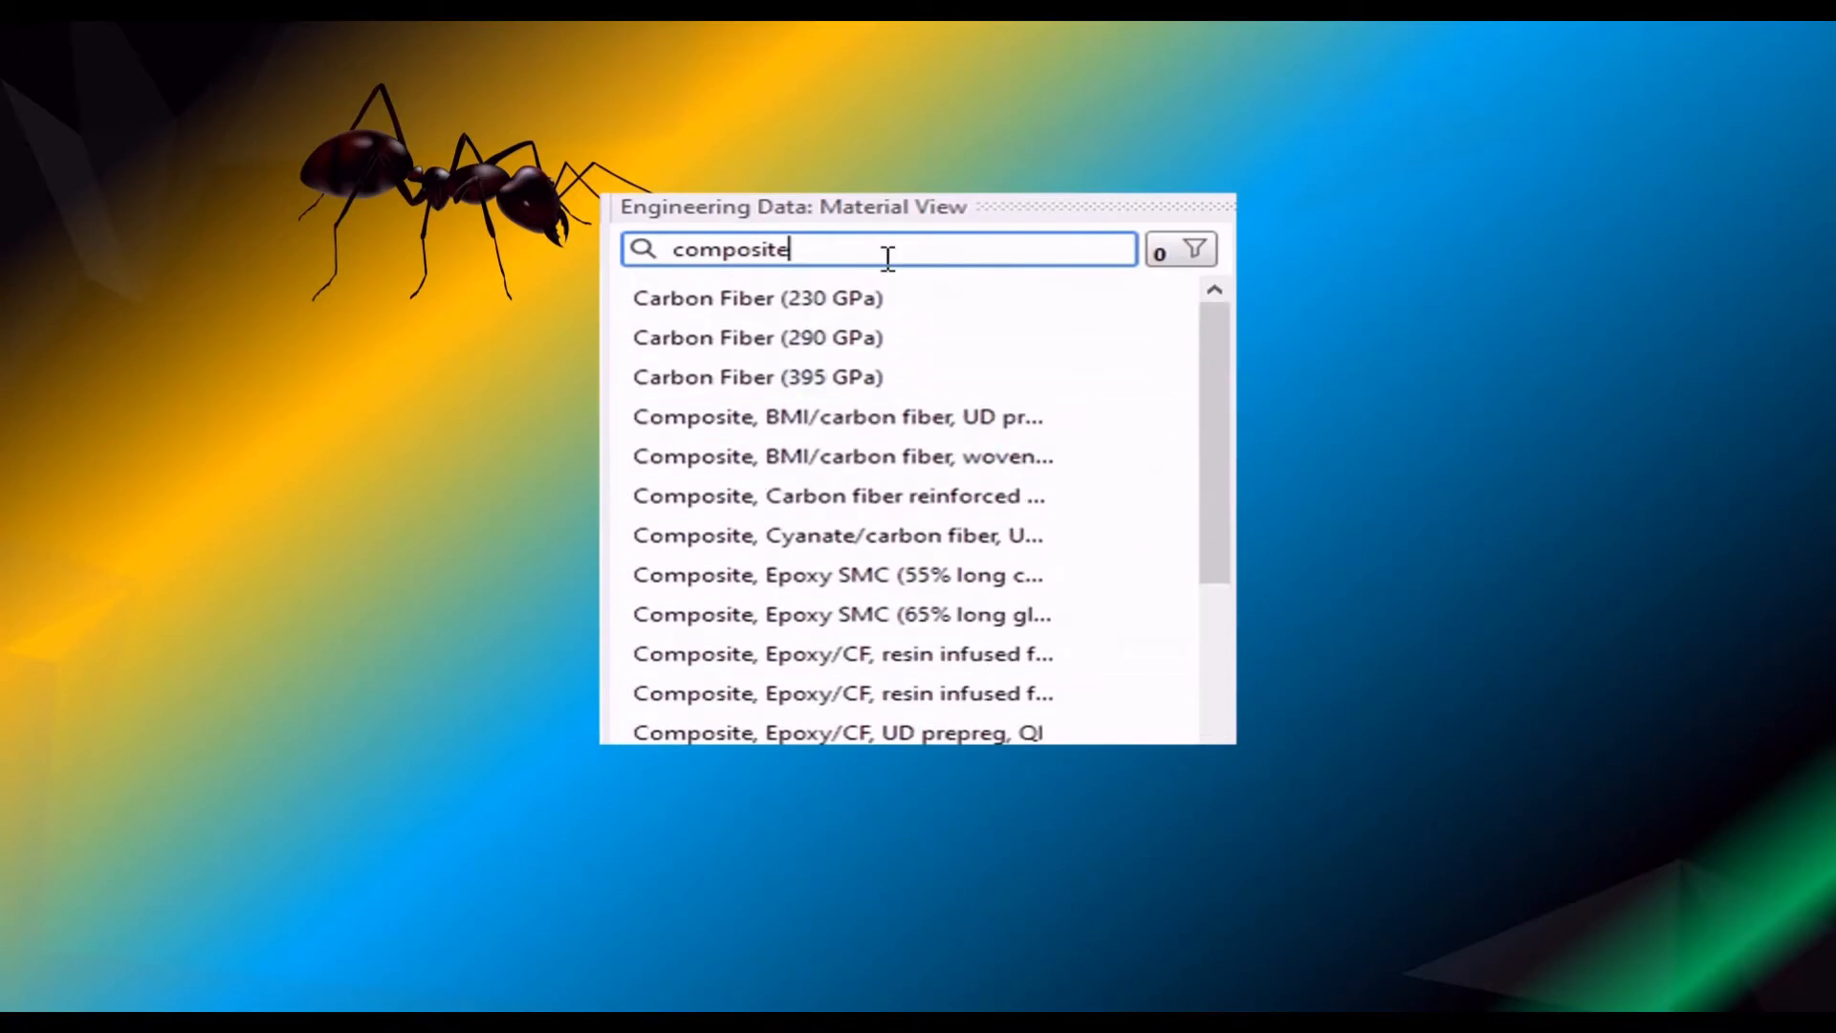
drag(885, 259, 621, 251)
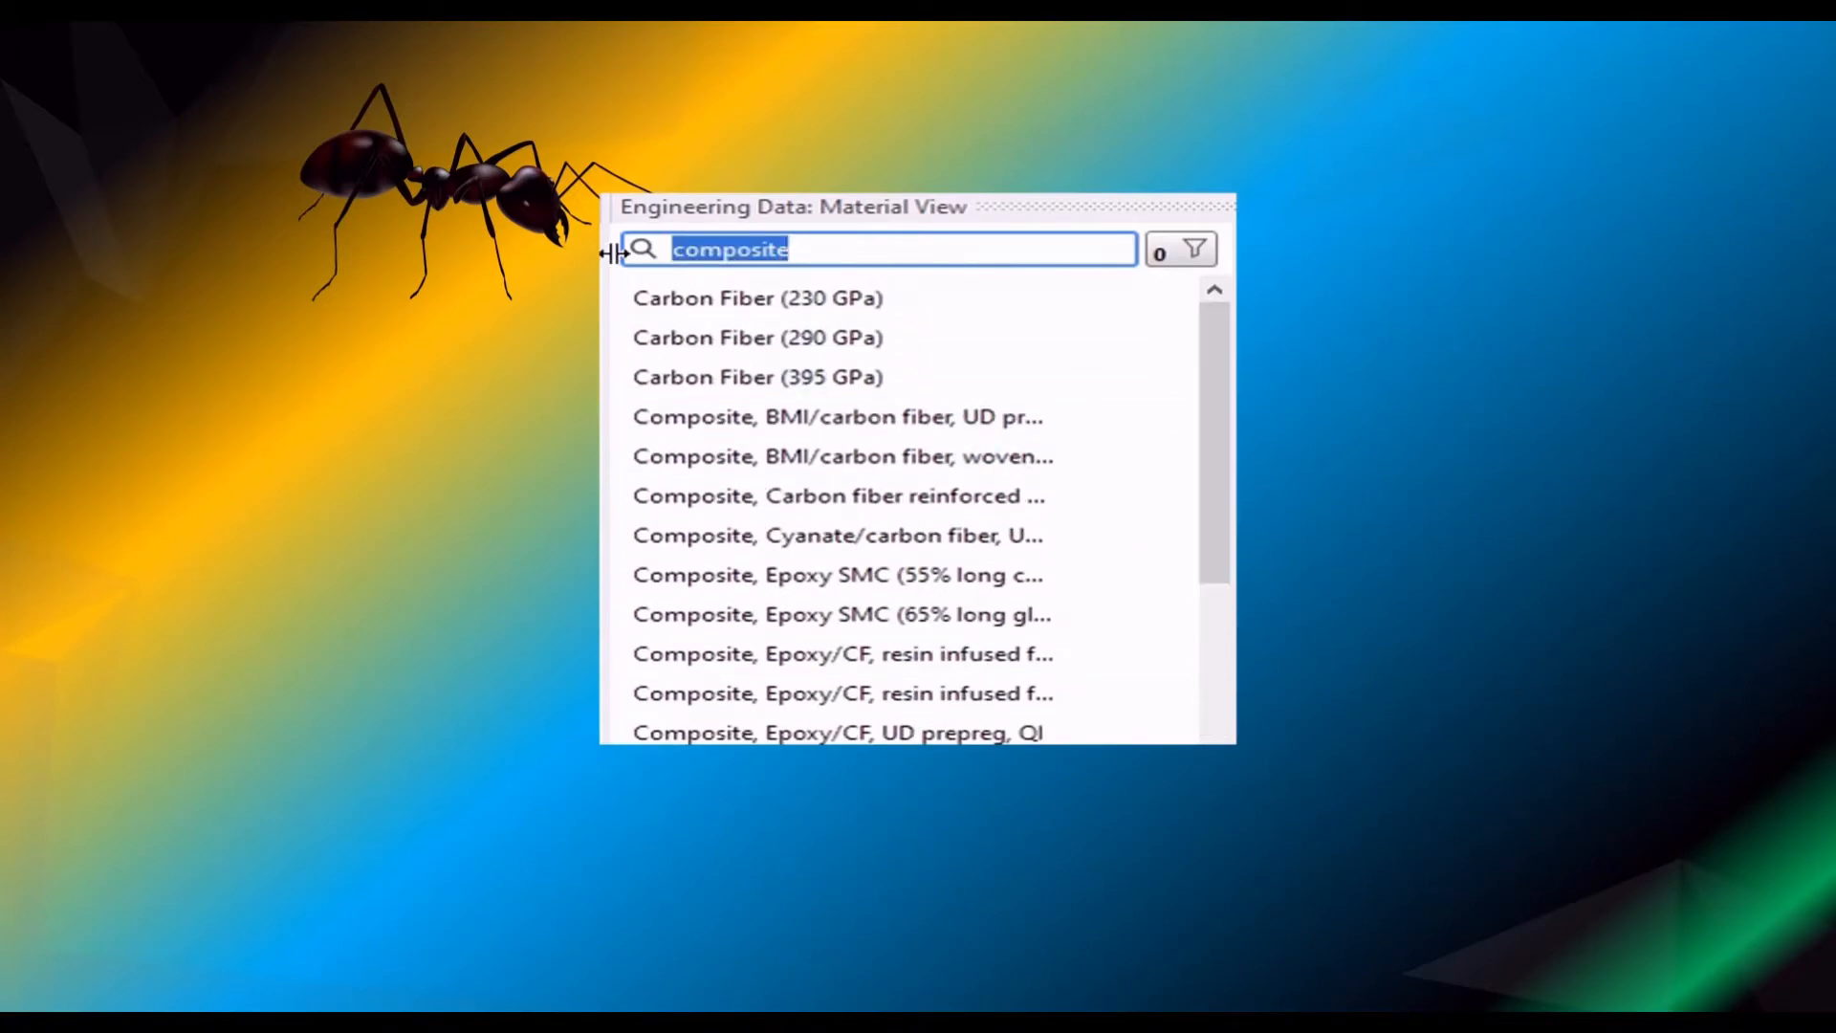
text(pu)
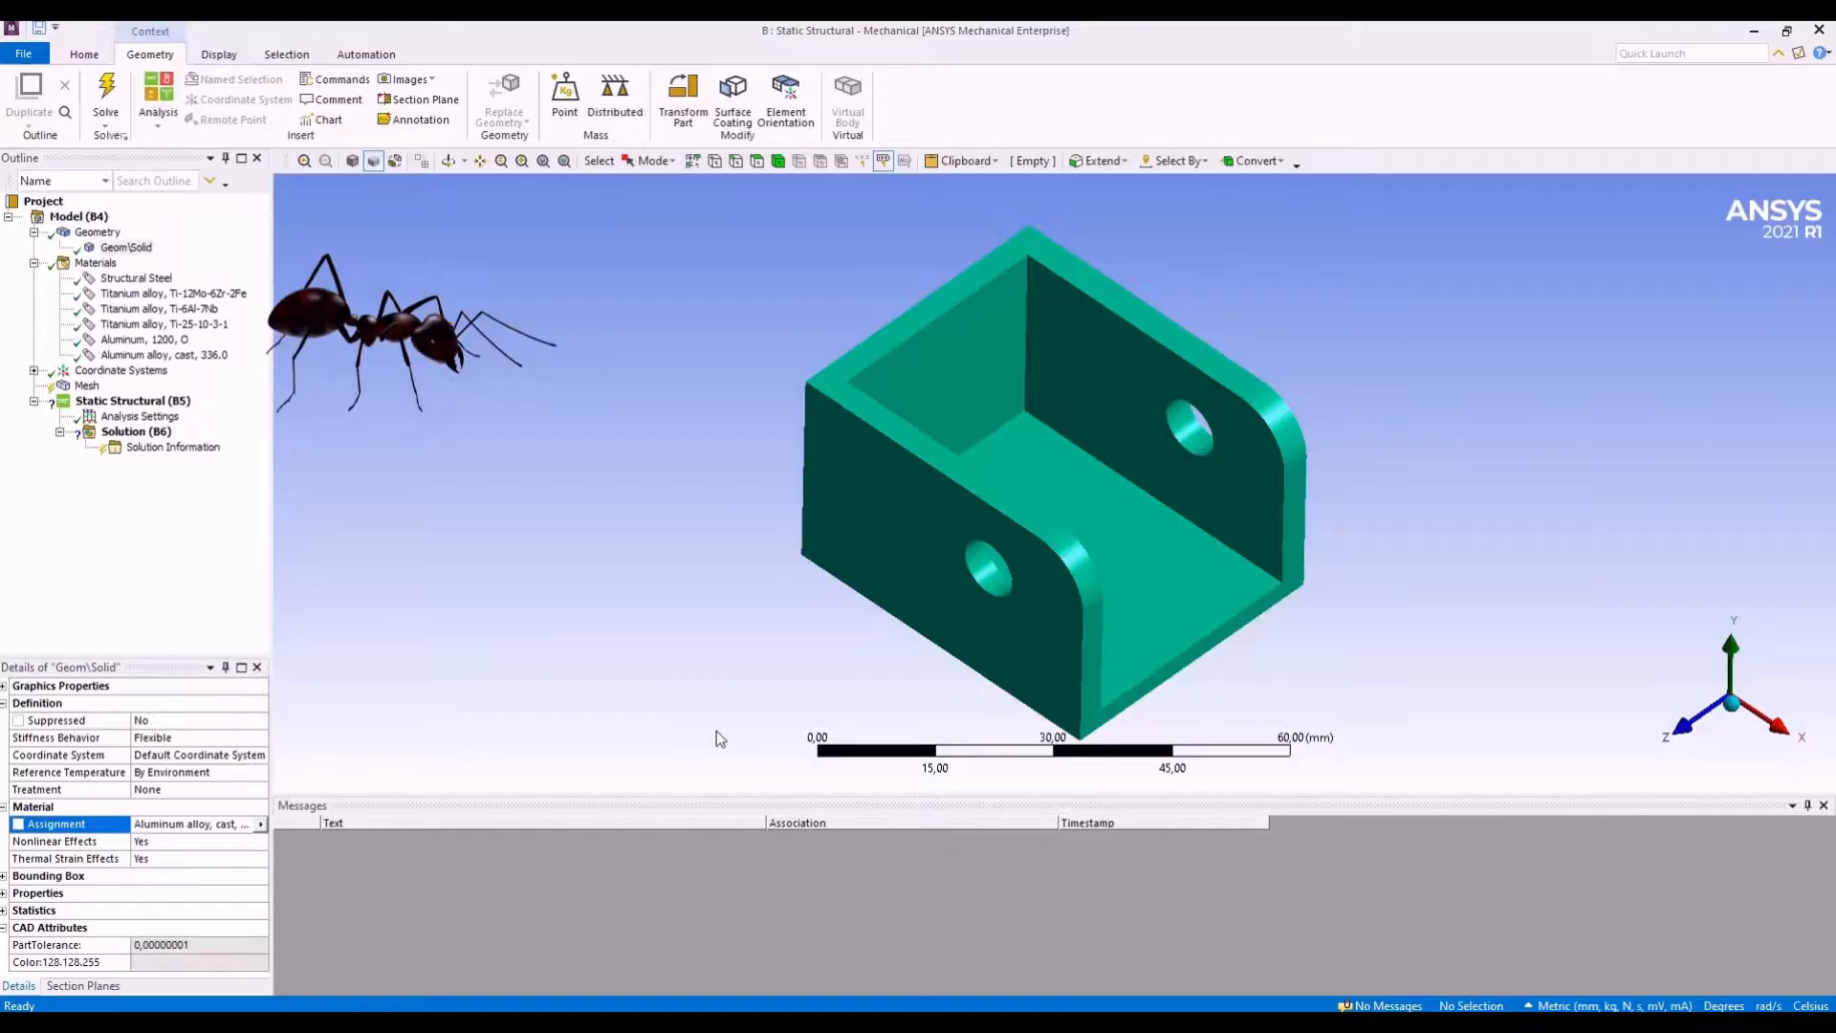
- Review the active libraries and the advanced library filters while choosing a material for the Geom\Solid body's assignment
click(260, 824)
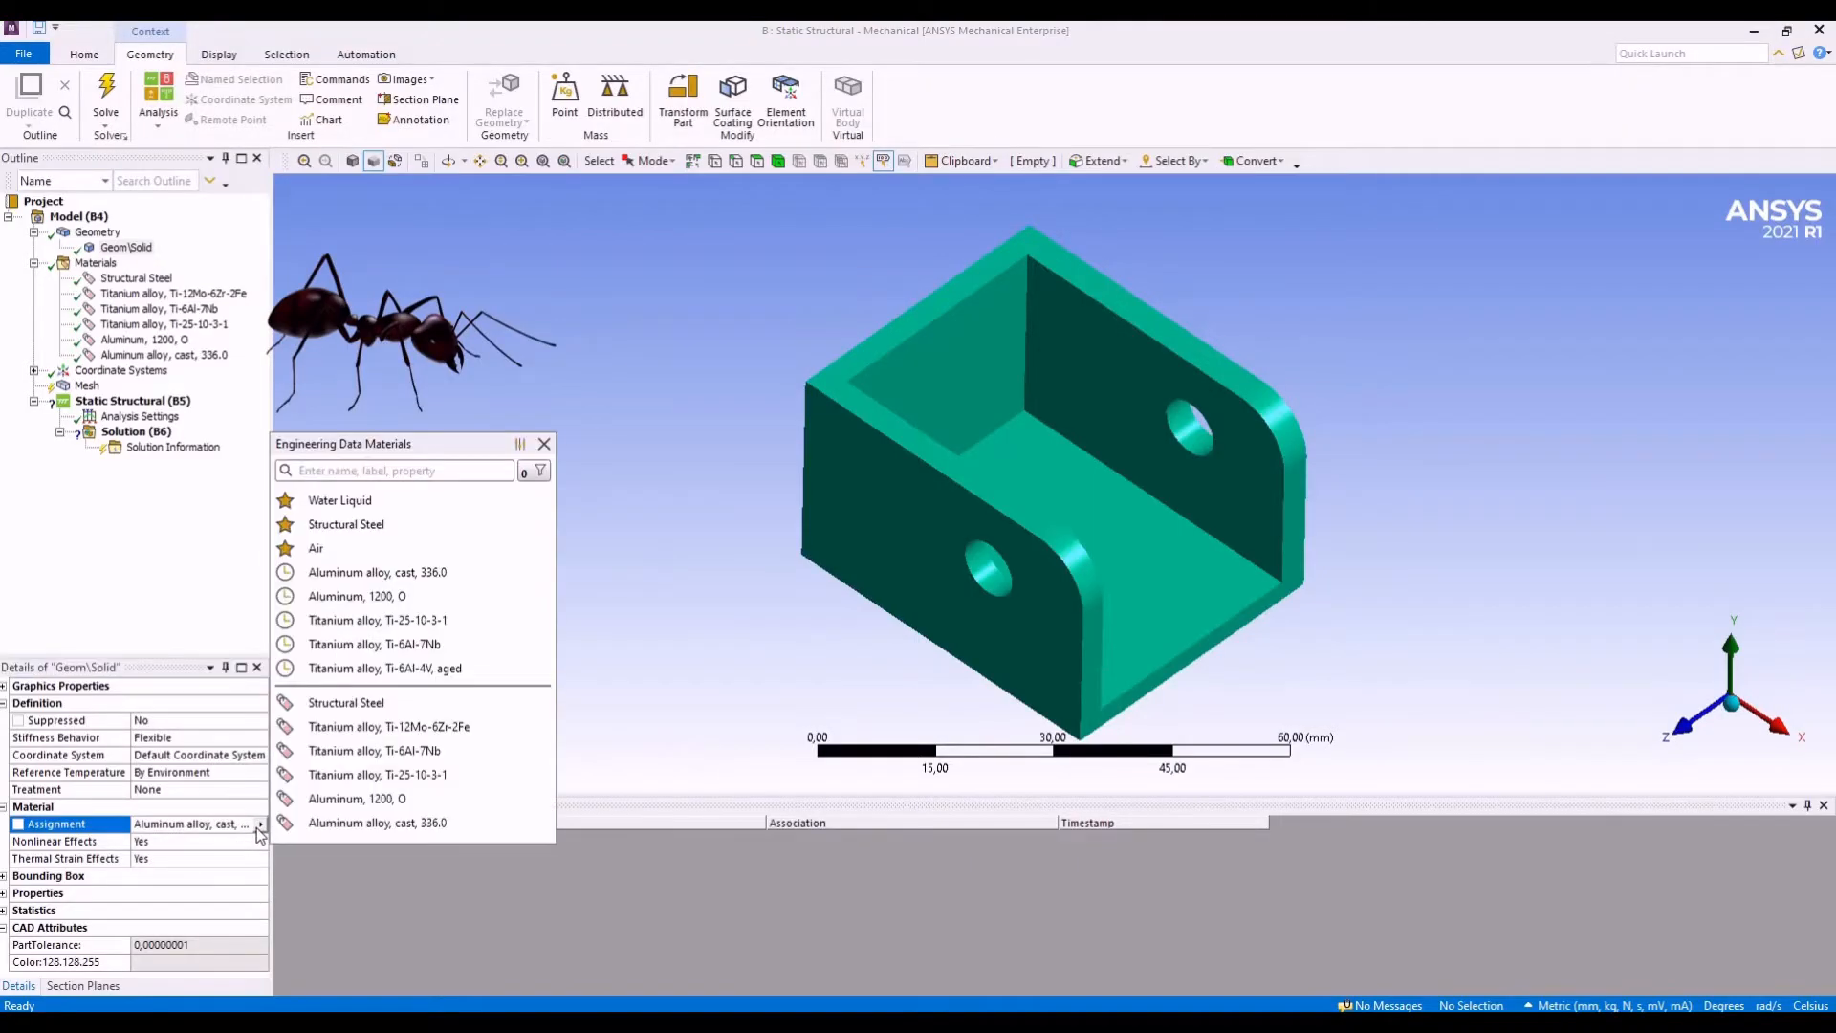
click(519, 449)
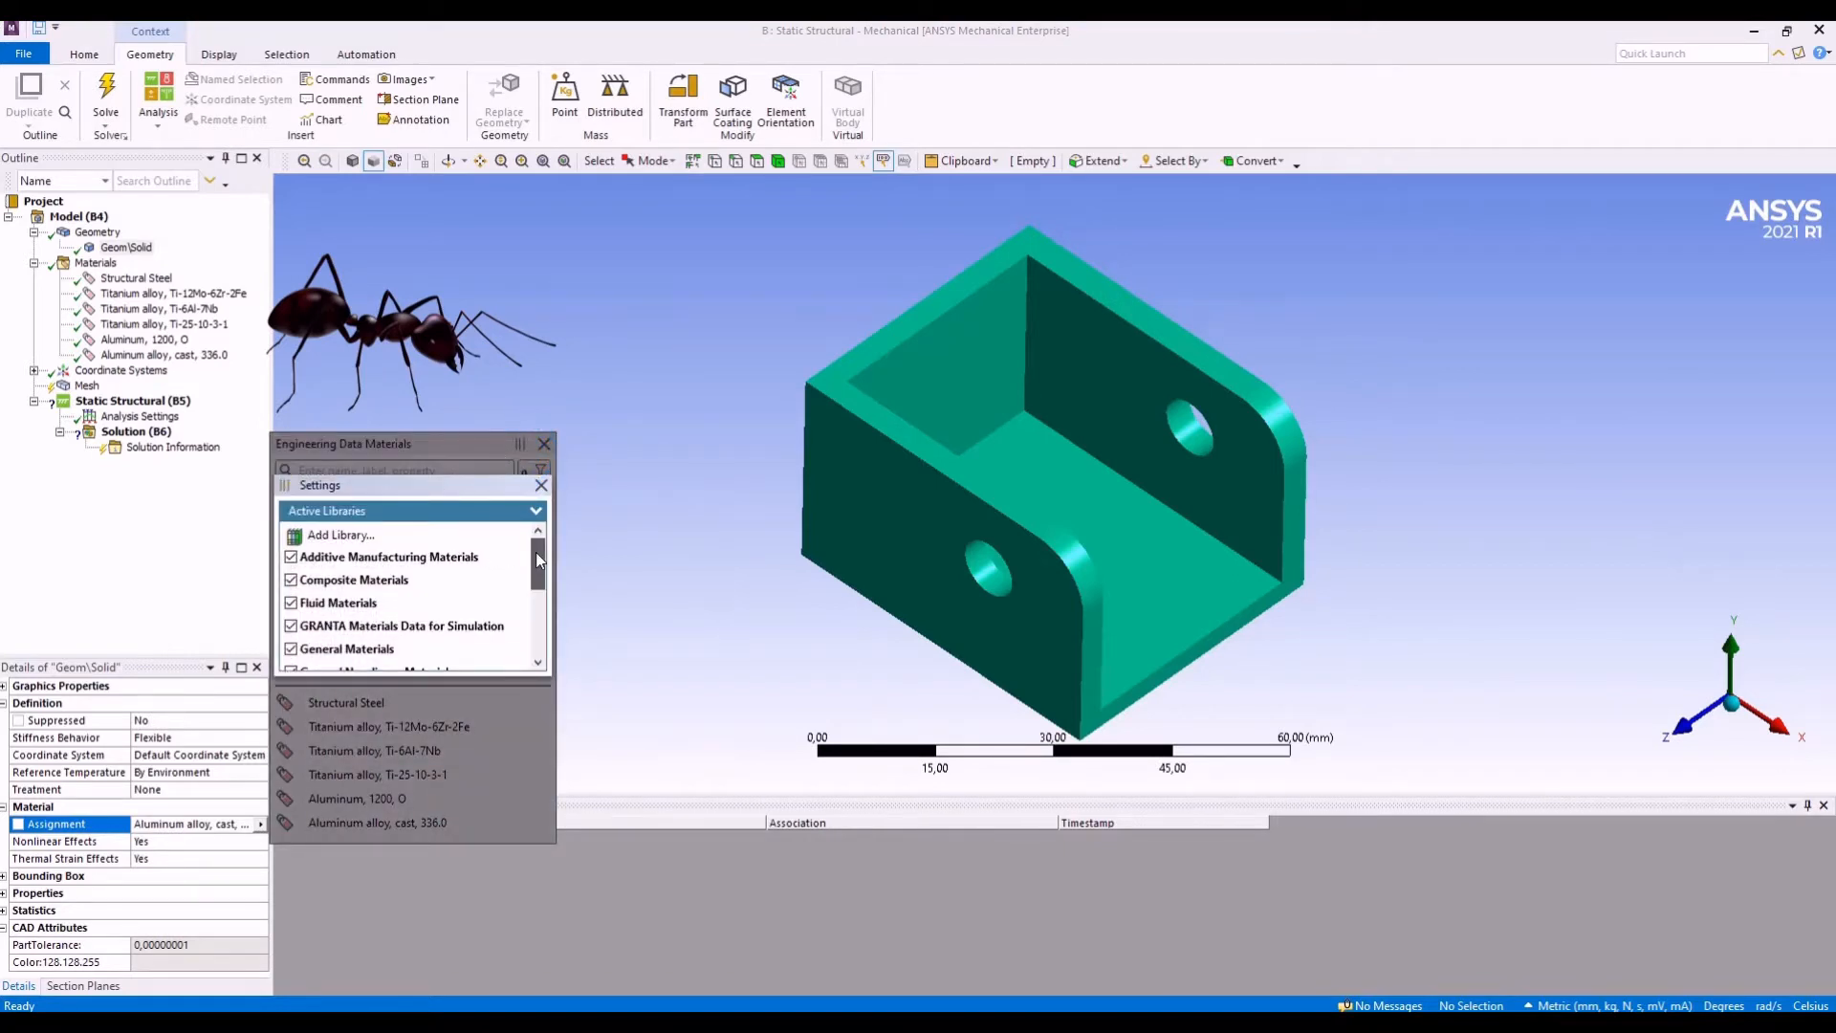
drag(533, 559, 524, 623)
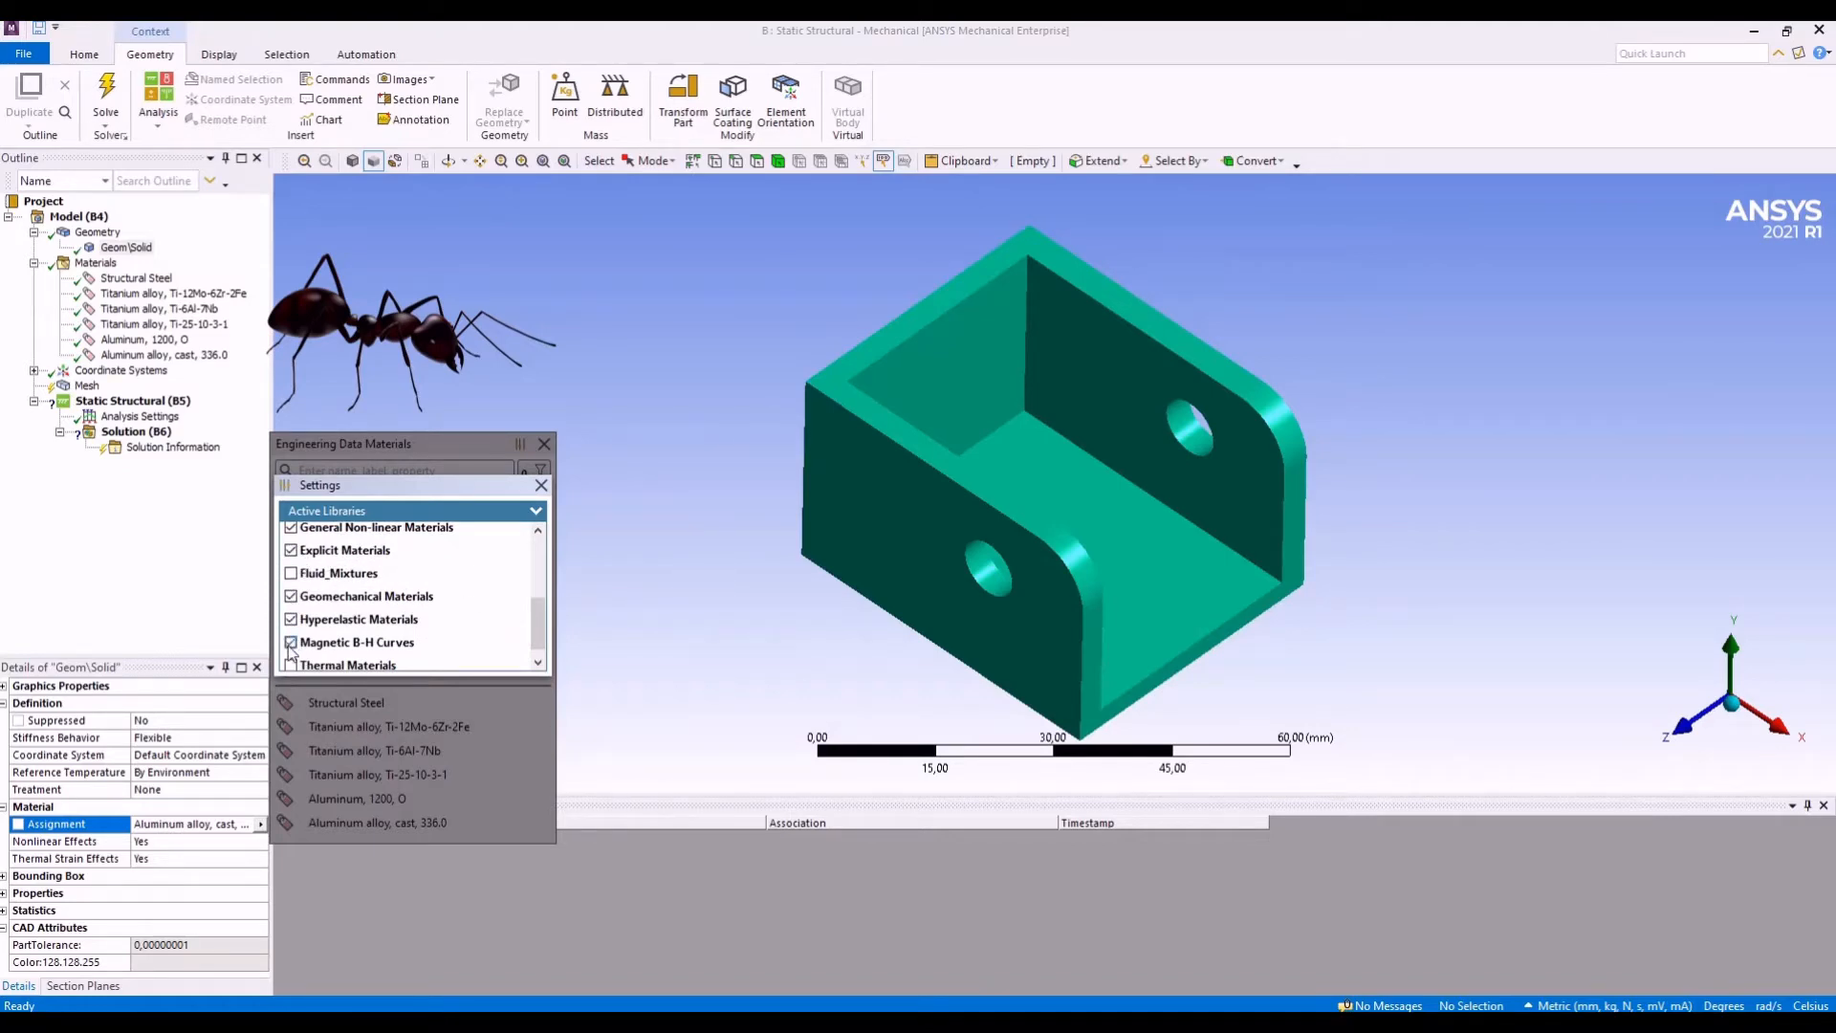
scroll(291, 652, down, 1)
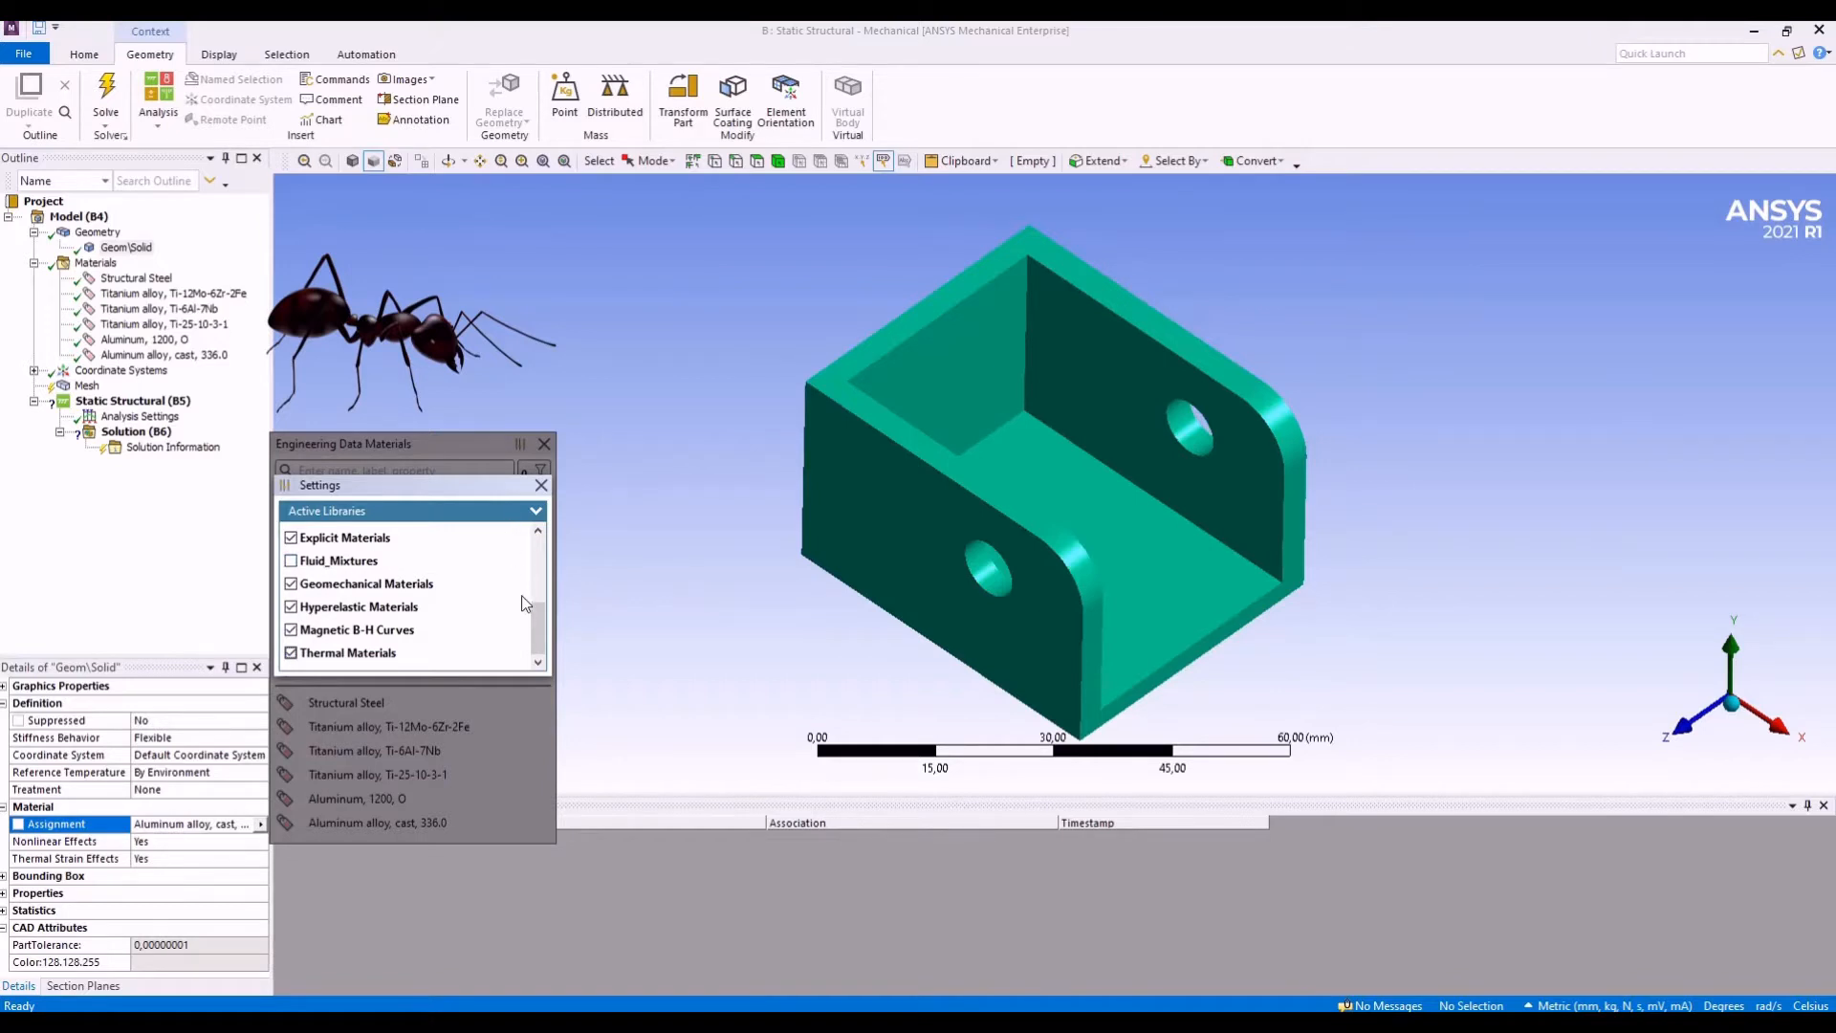
scroll(524, 631, up, 5)
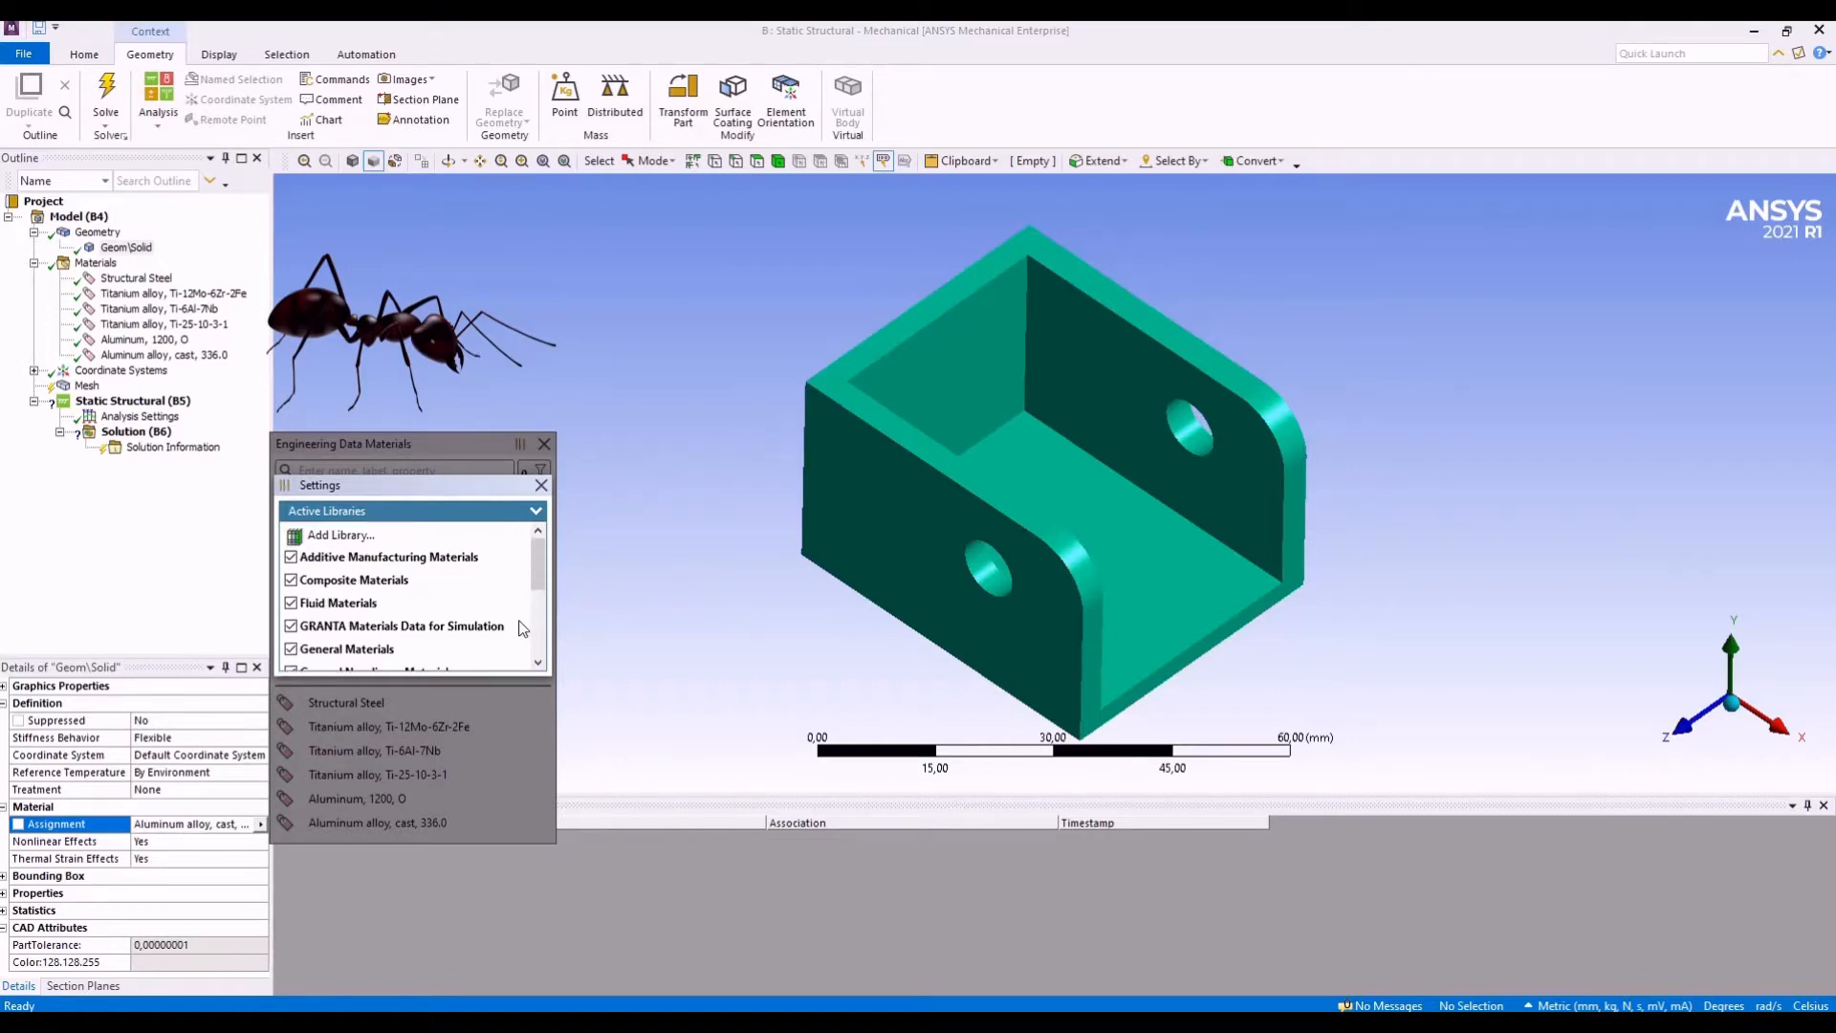
scroll(524, 627, down, 5)
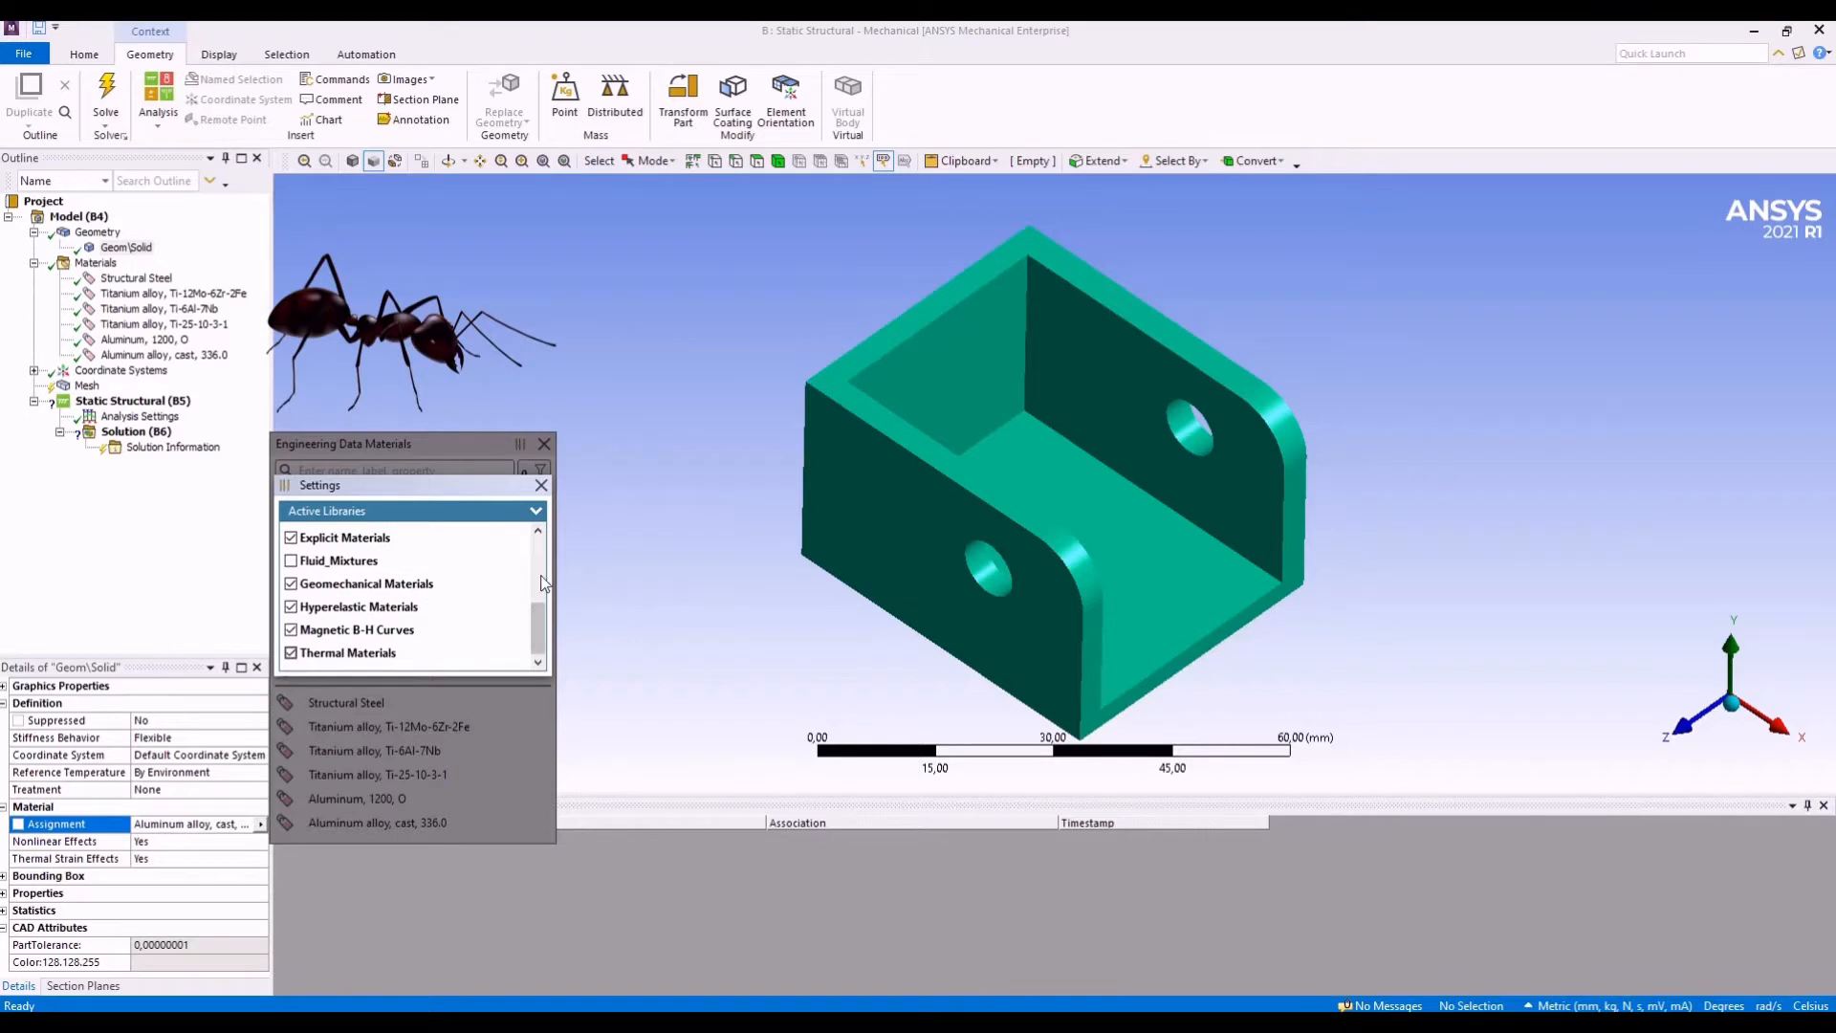
click(541, 485)
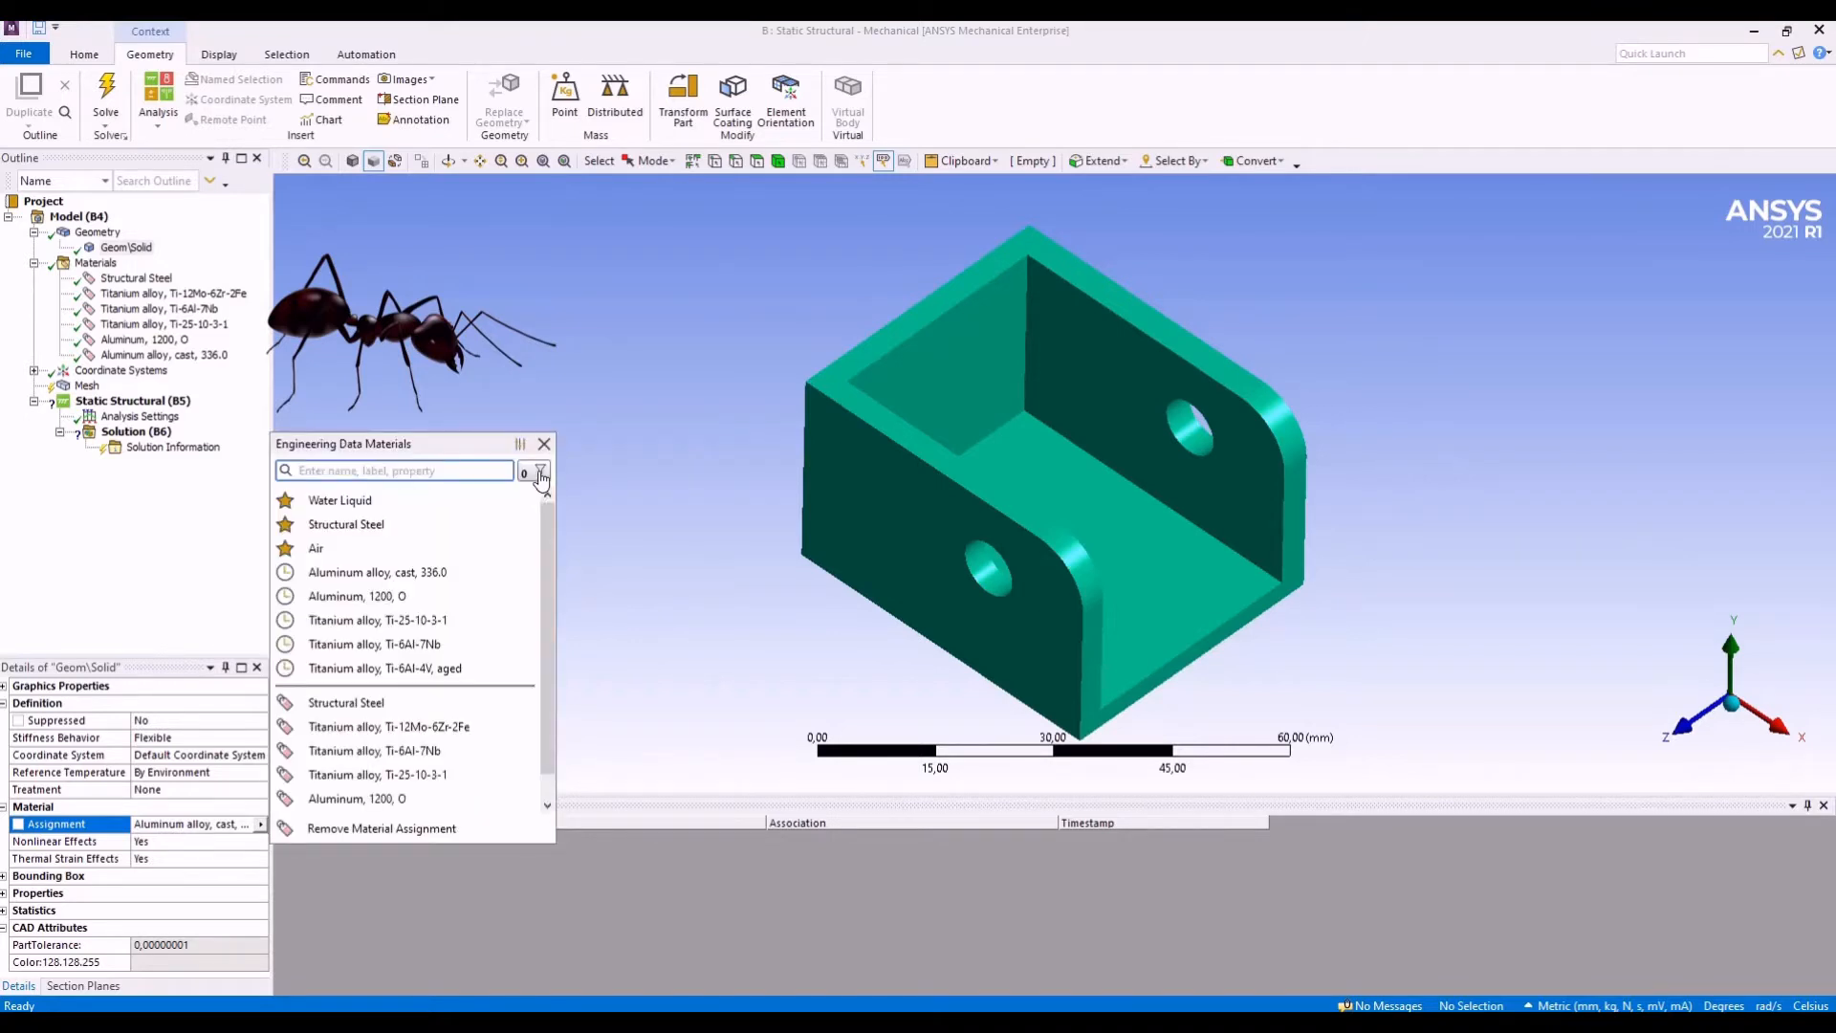
click(540, 474)
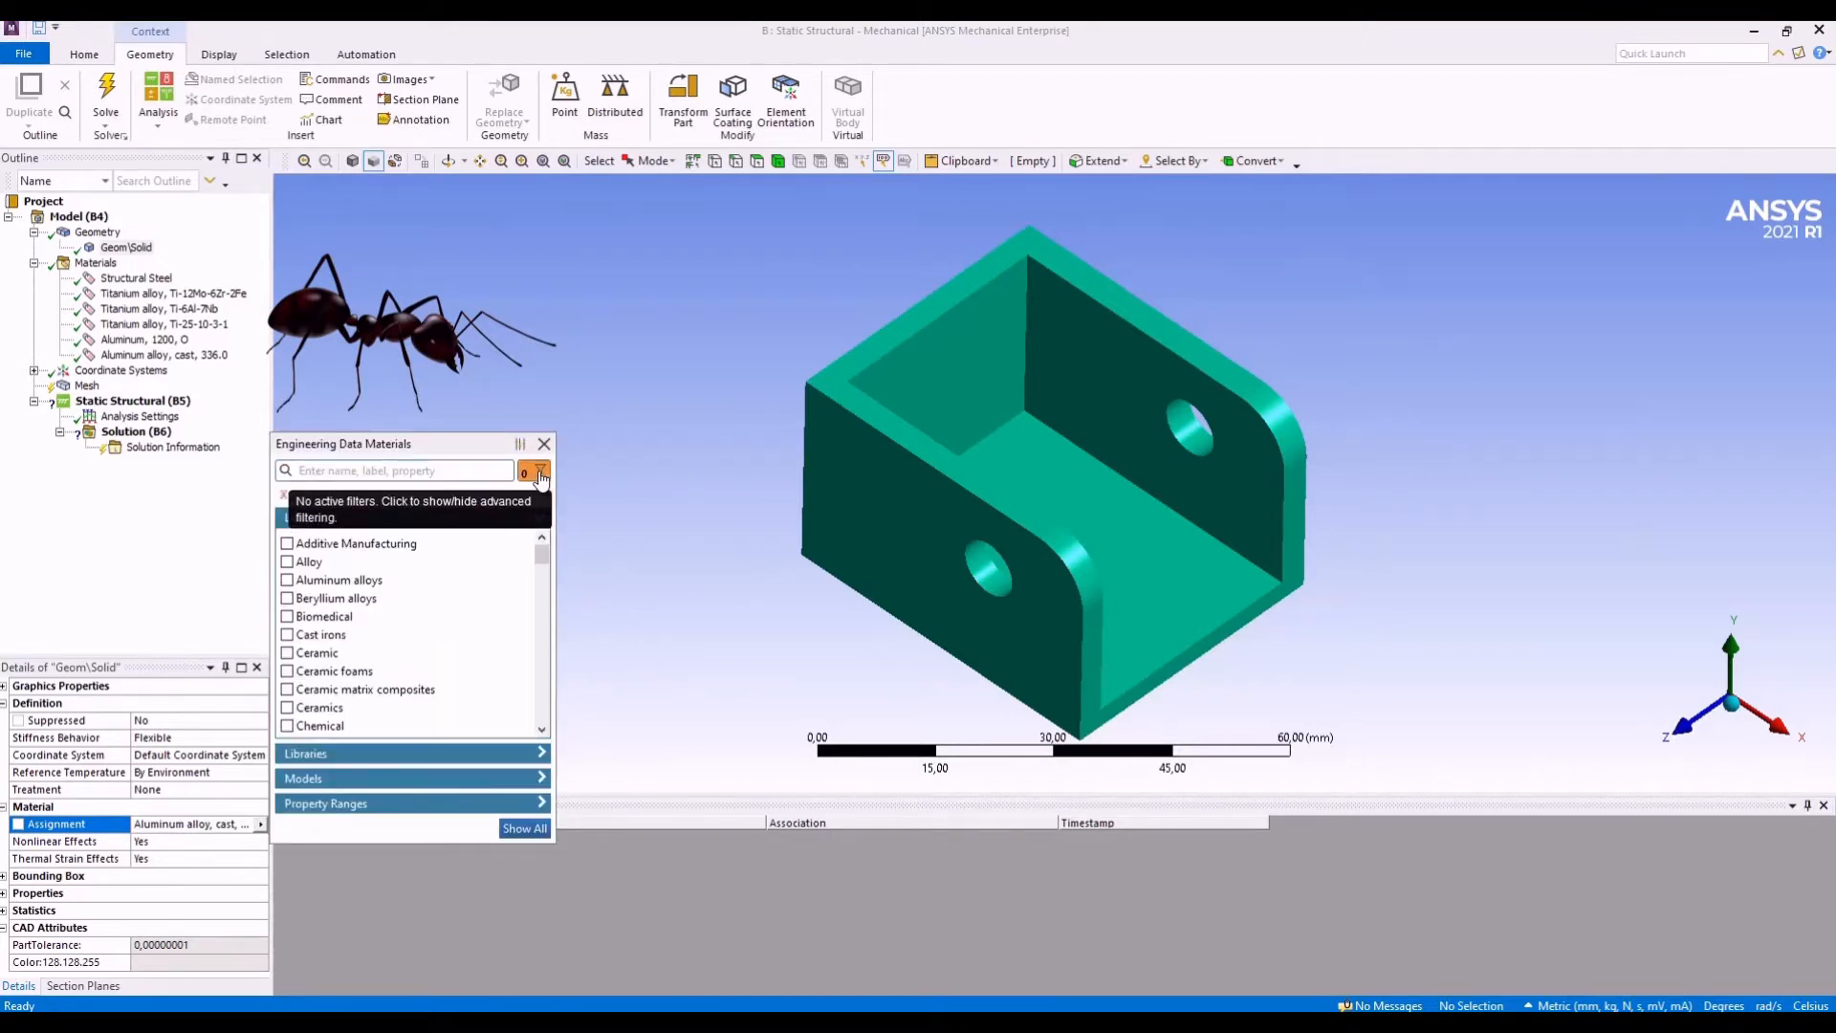
click(410, 755)
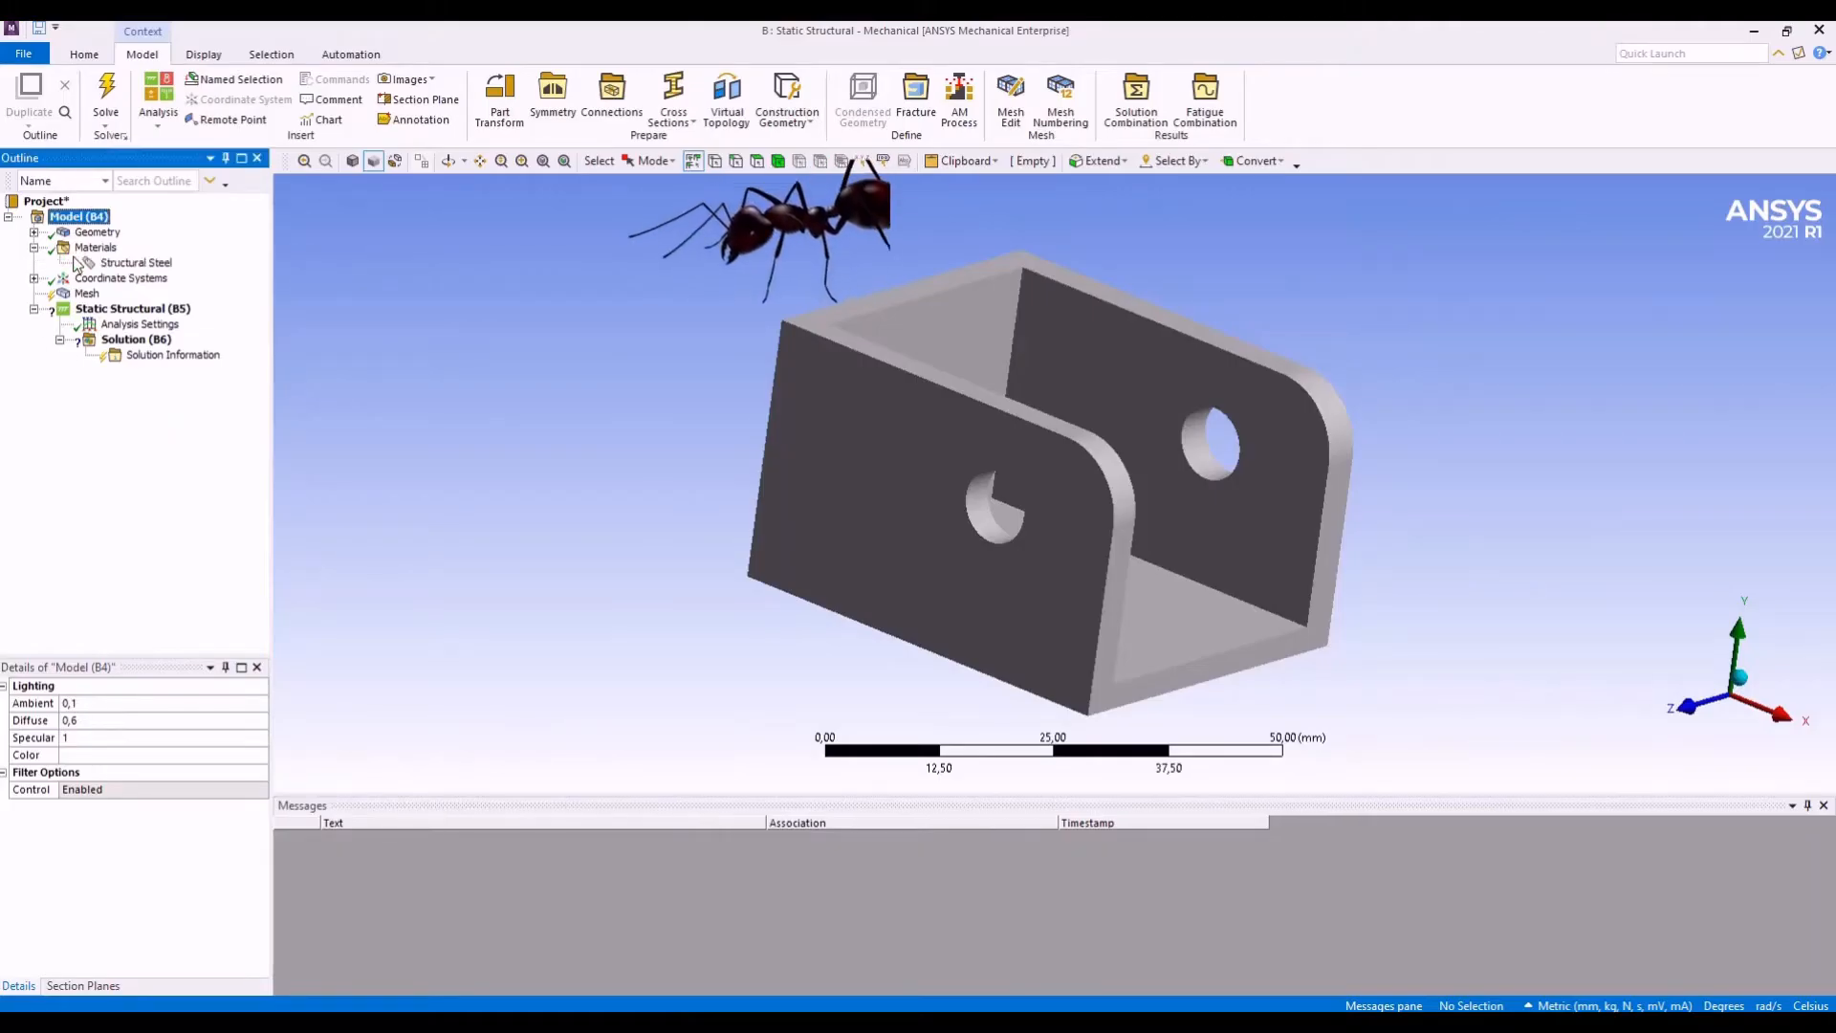
- Examine the structural, thermal, electric and magnetic properties of Structural Steel among the model's materials
click(98, 249)
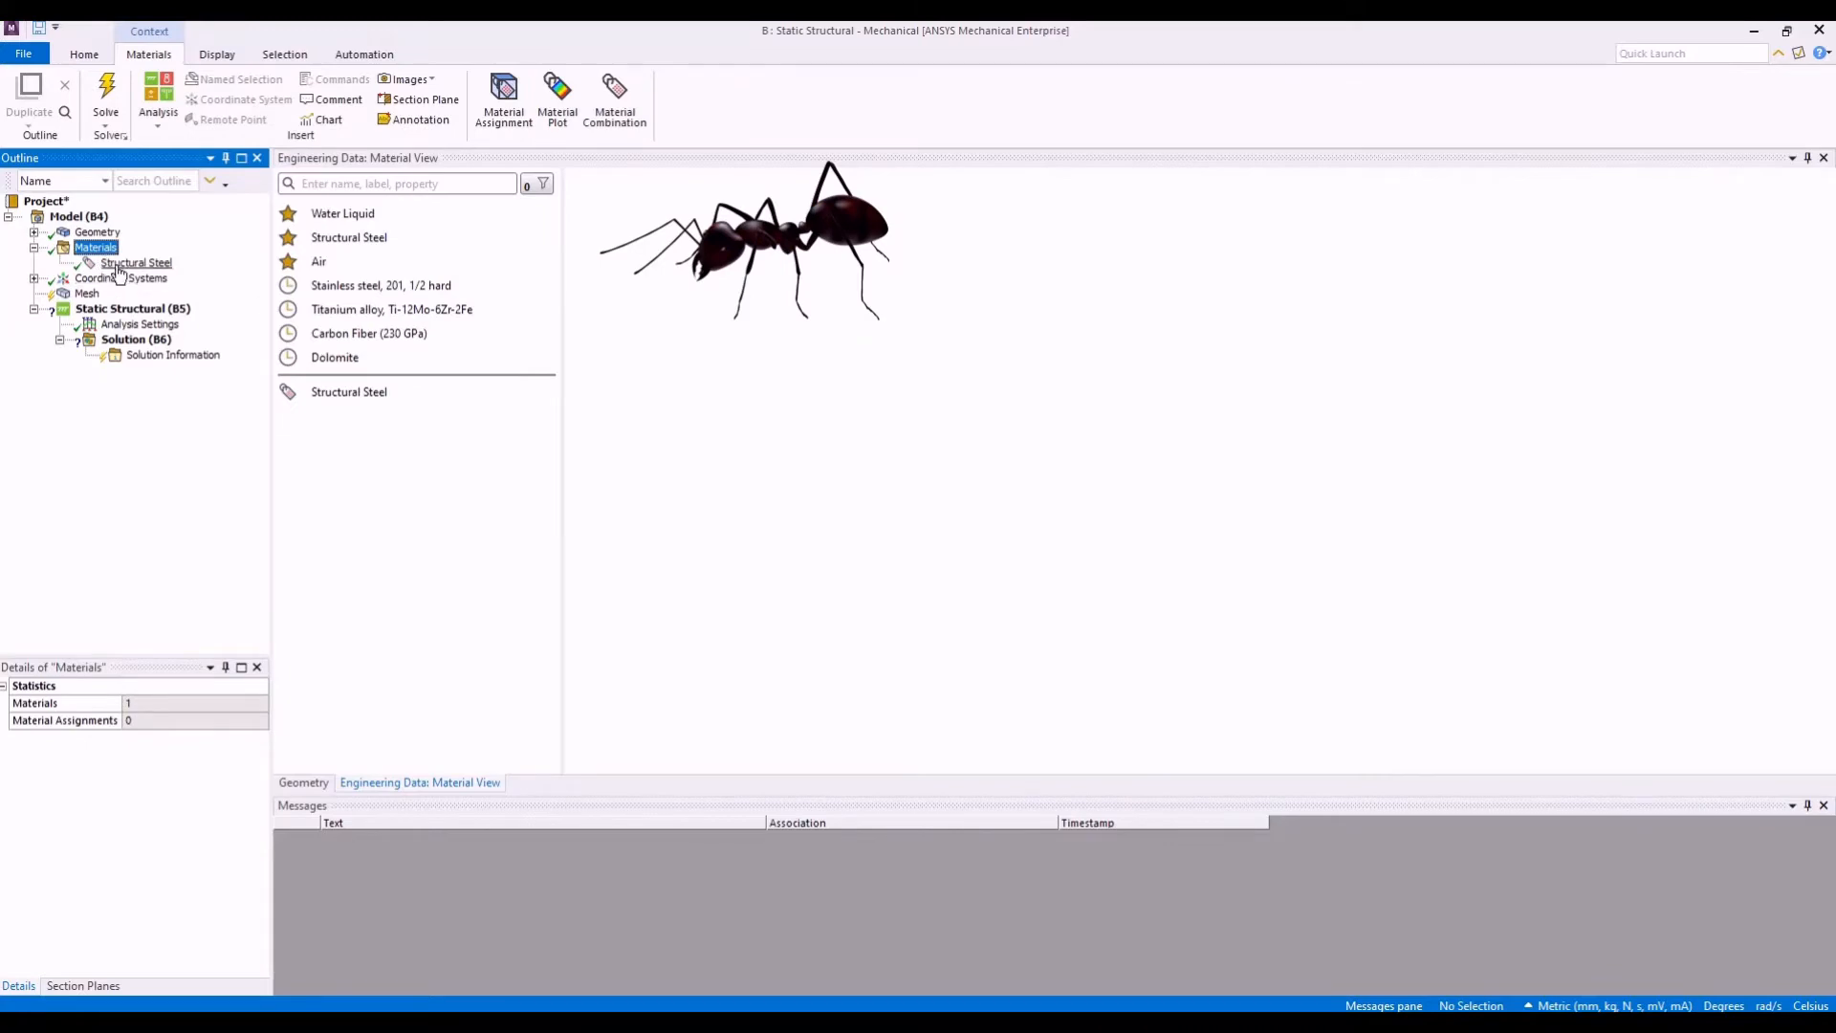
click(110, 264)
scroll(554, 537, down, 5)
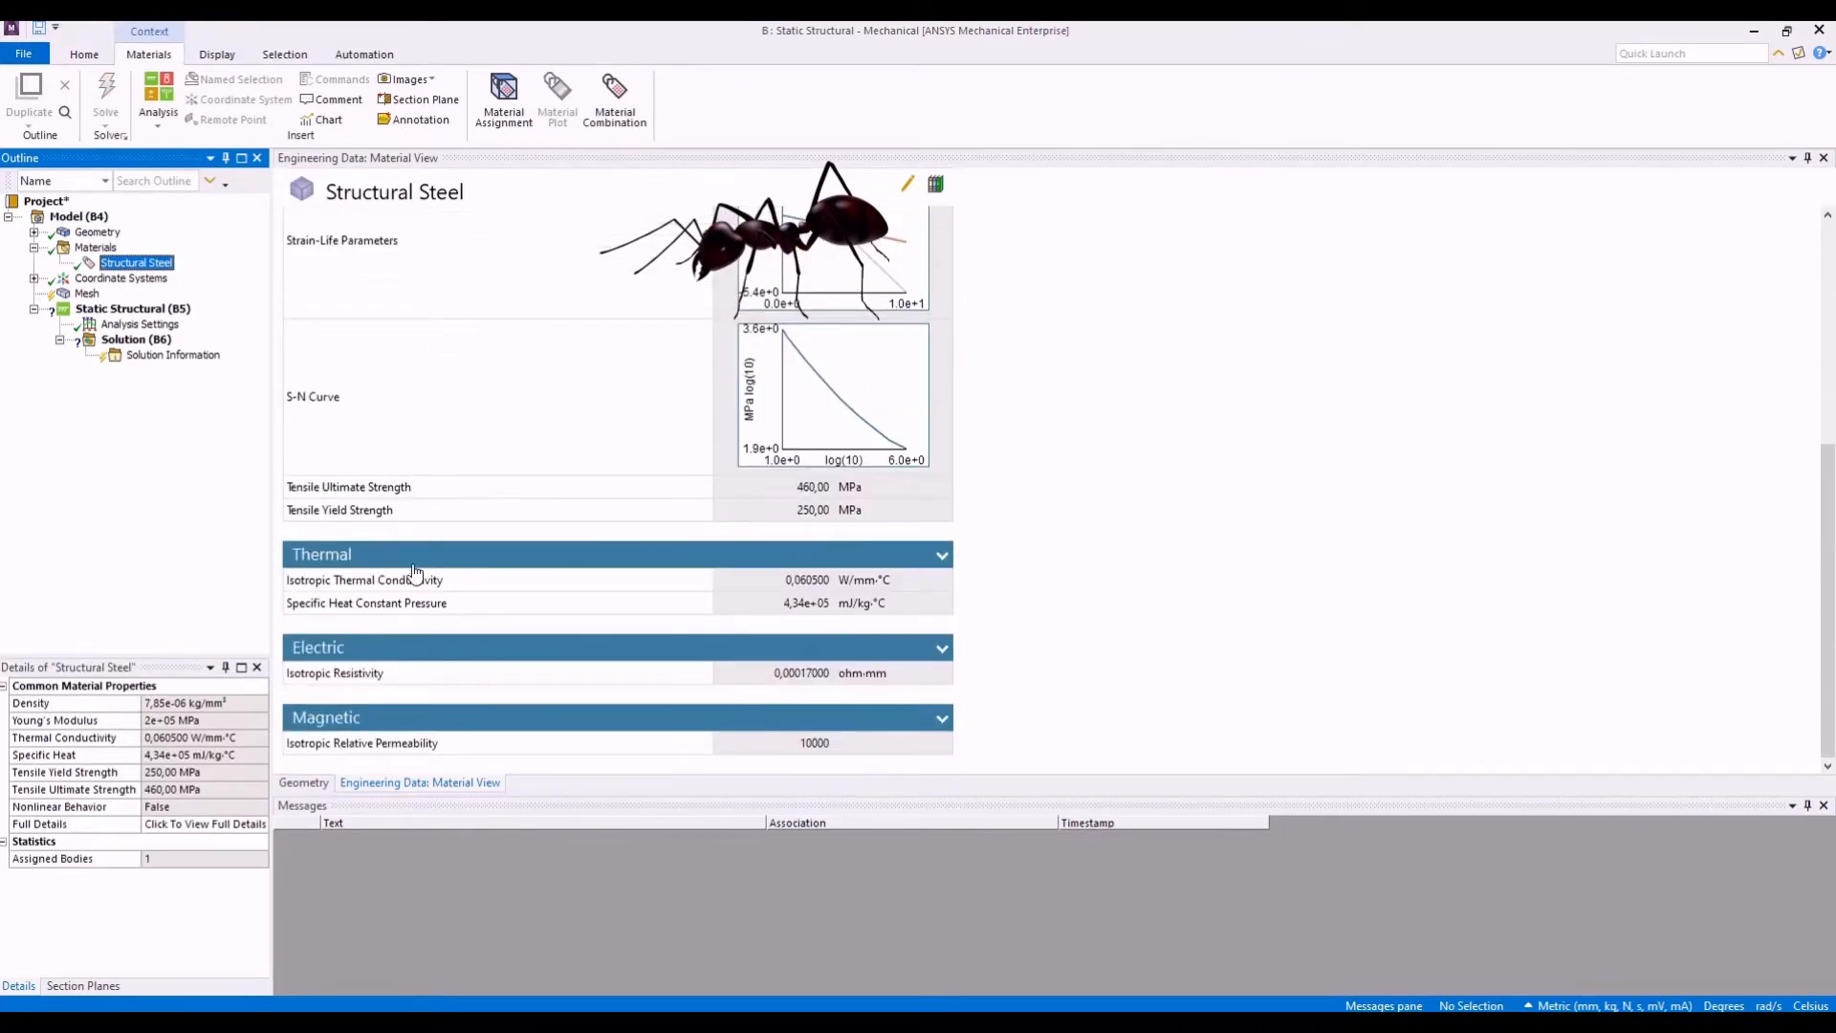
scroll(416, 572, up, 5)
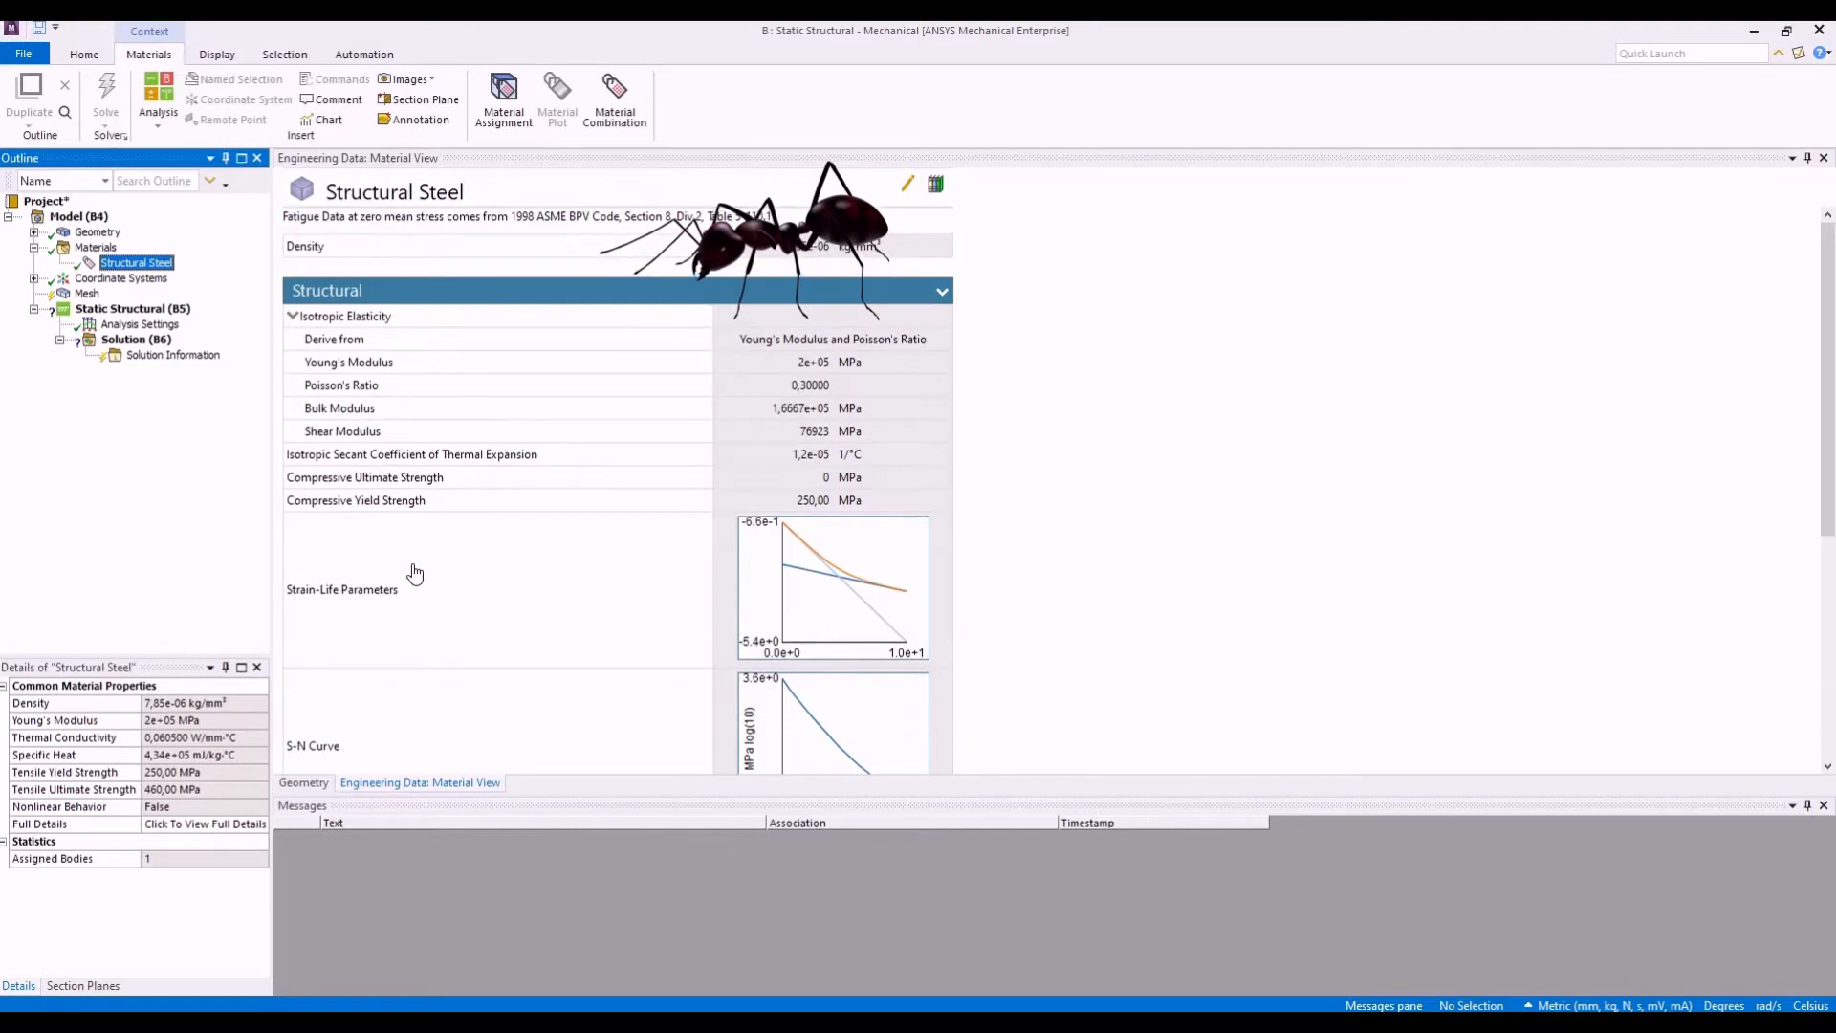
- List all materials from the active libraries without any filter and browse the whole list from beginning to end
click(113, 248)
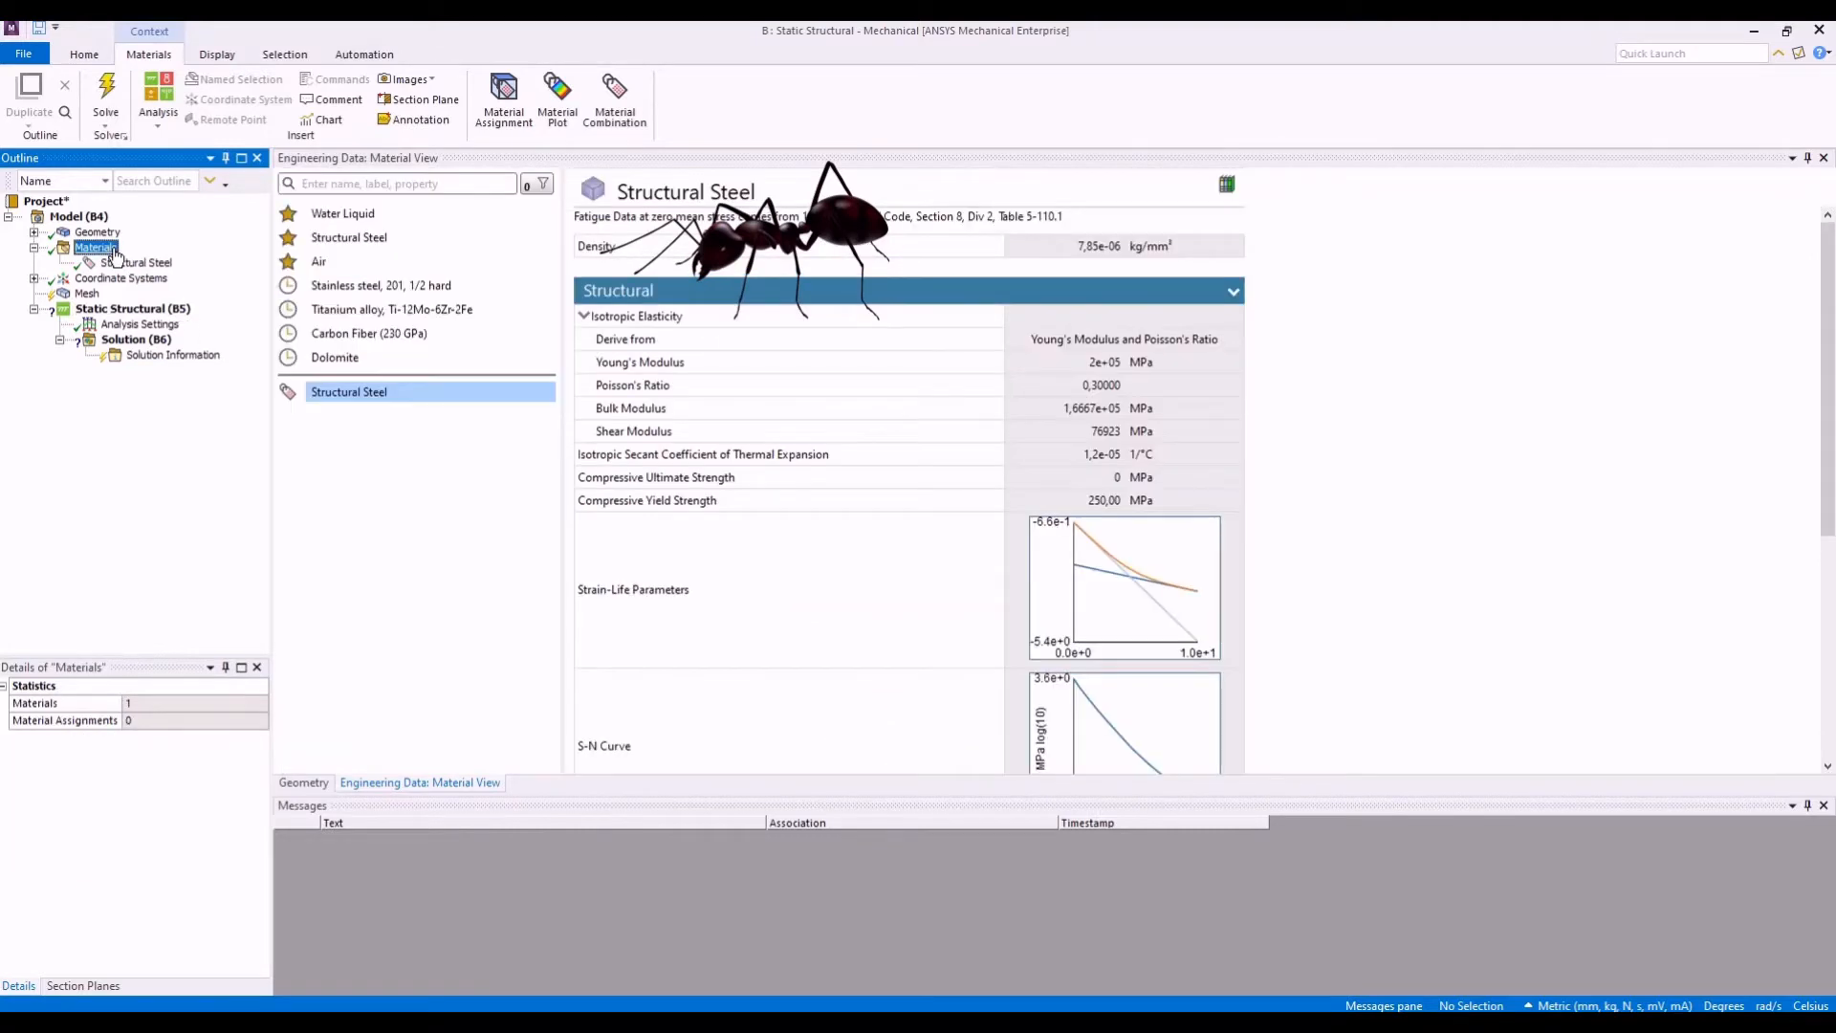
click(535, 187)
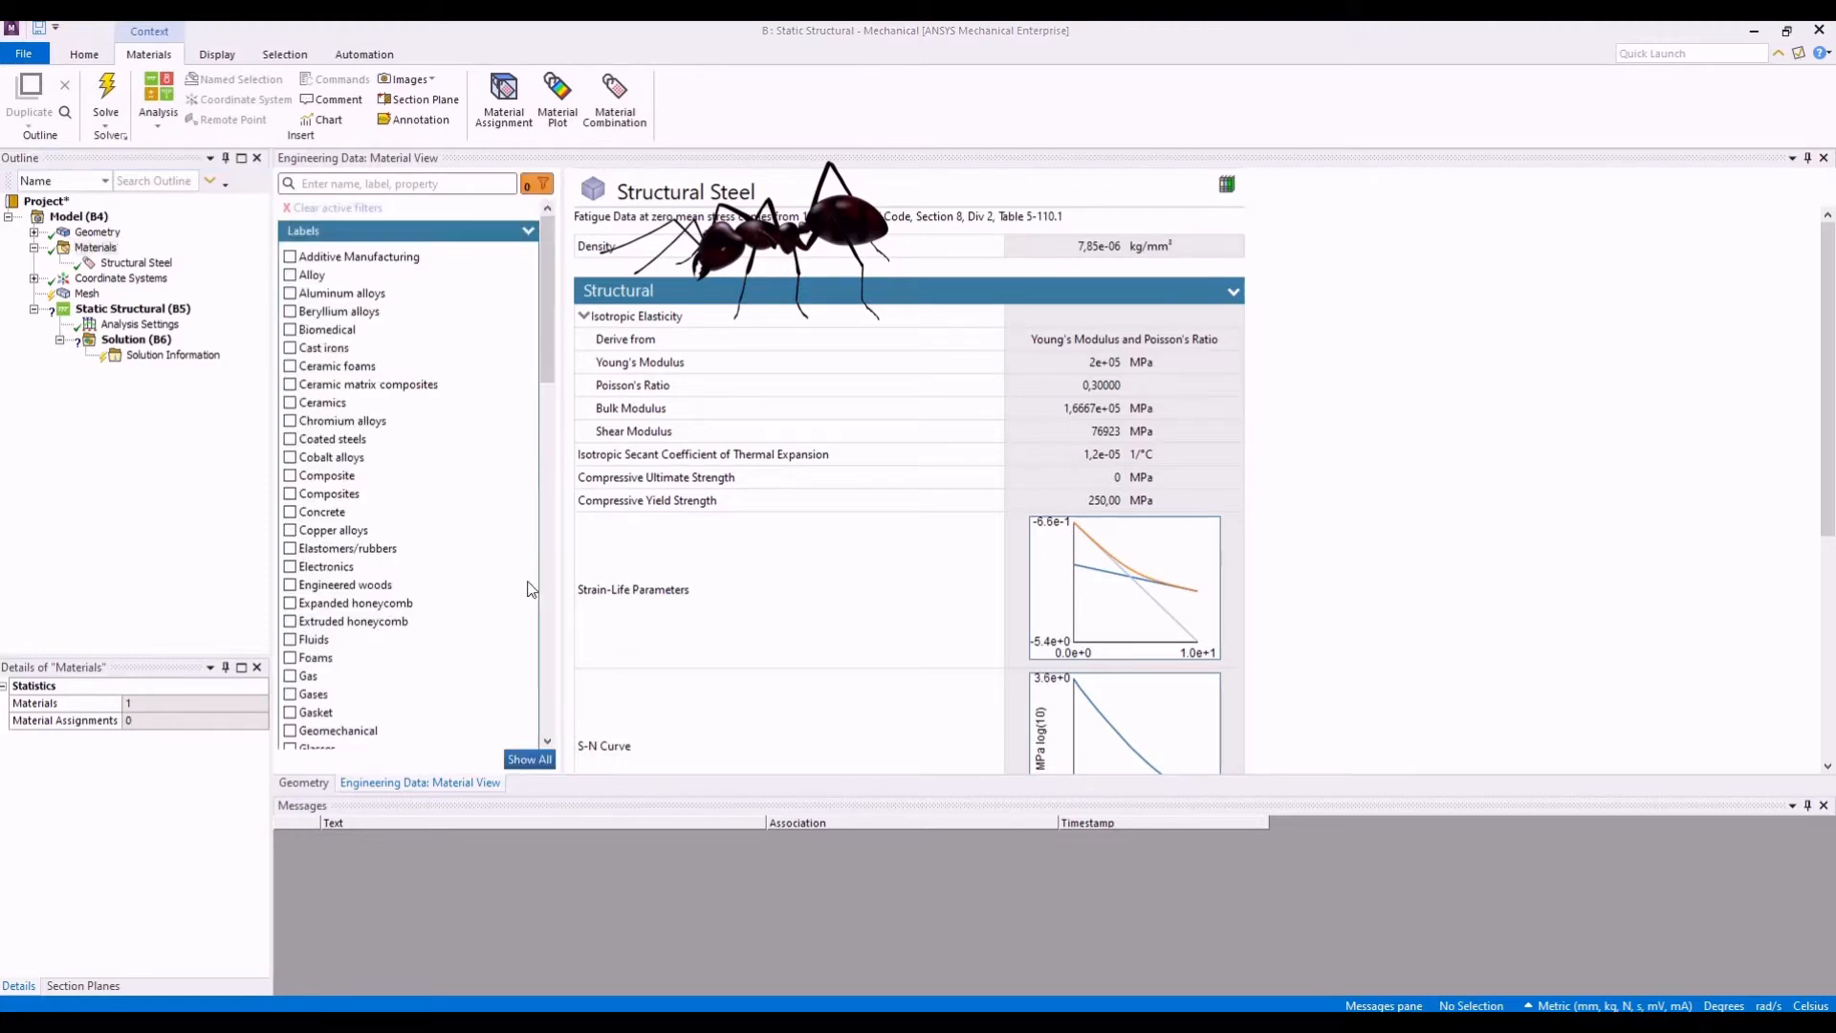
click(523, 760)
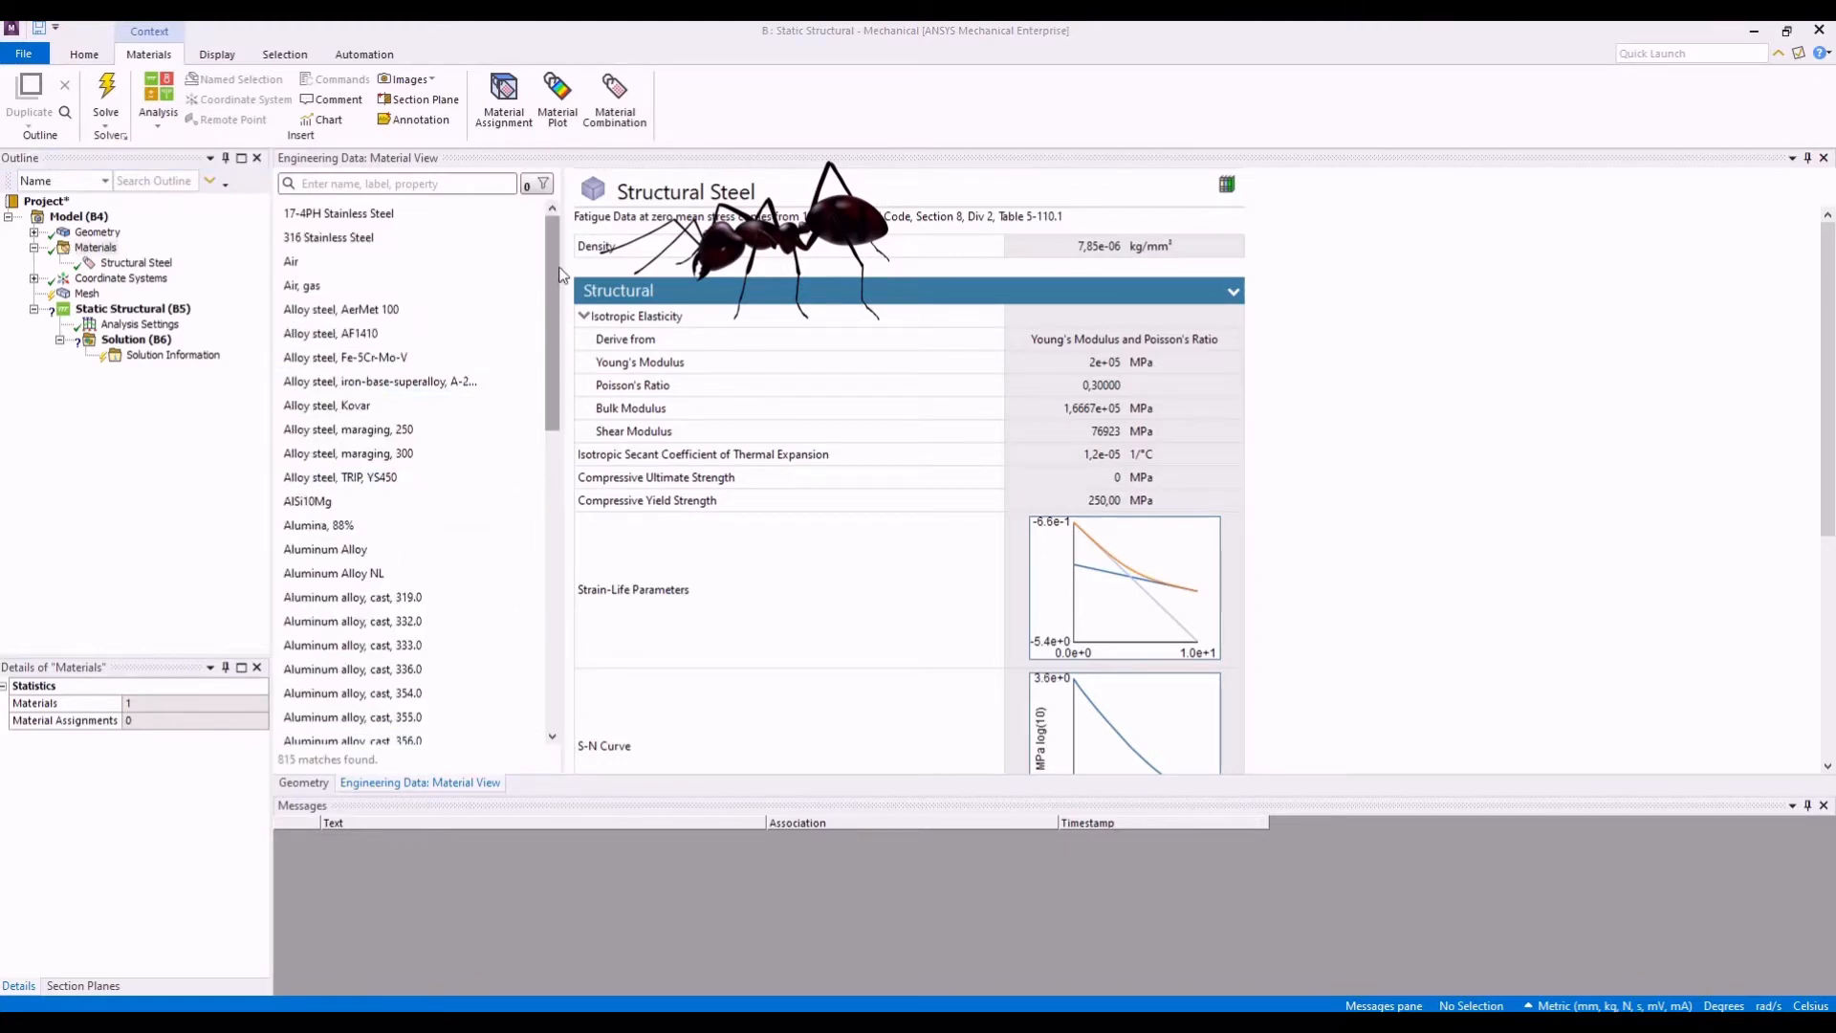
drag(557, 244, 529, 614)
scroll(529, 615, down, 15)
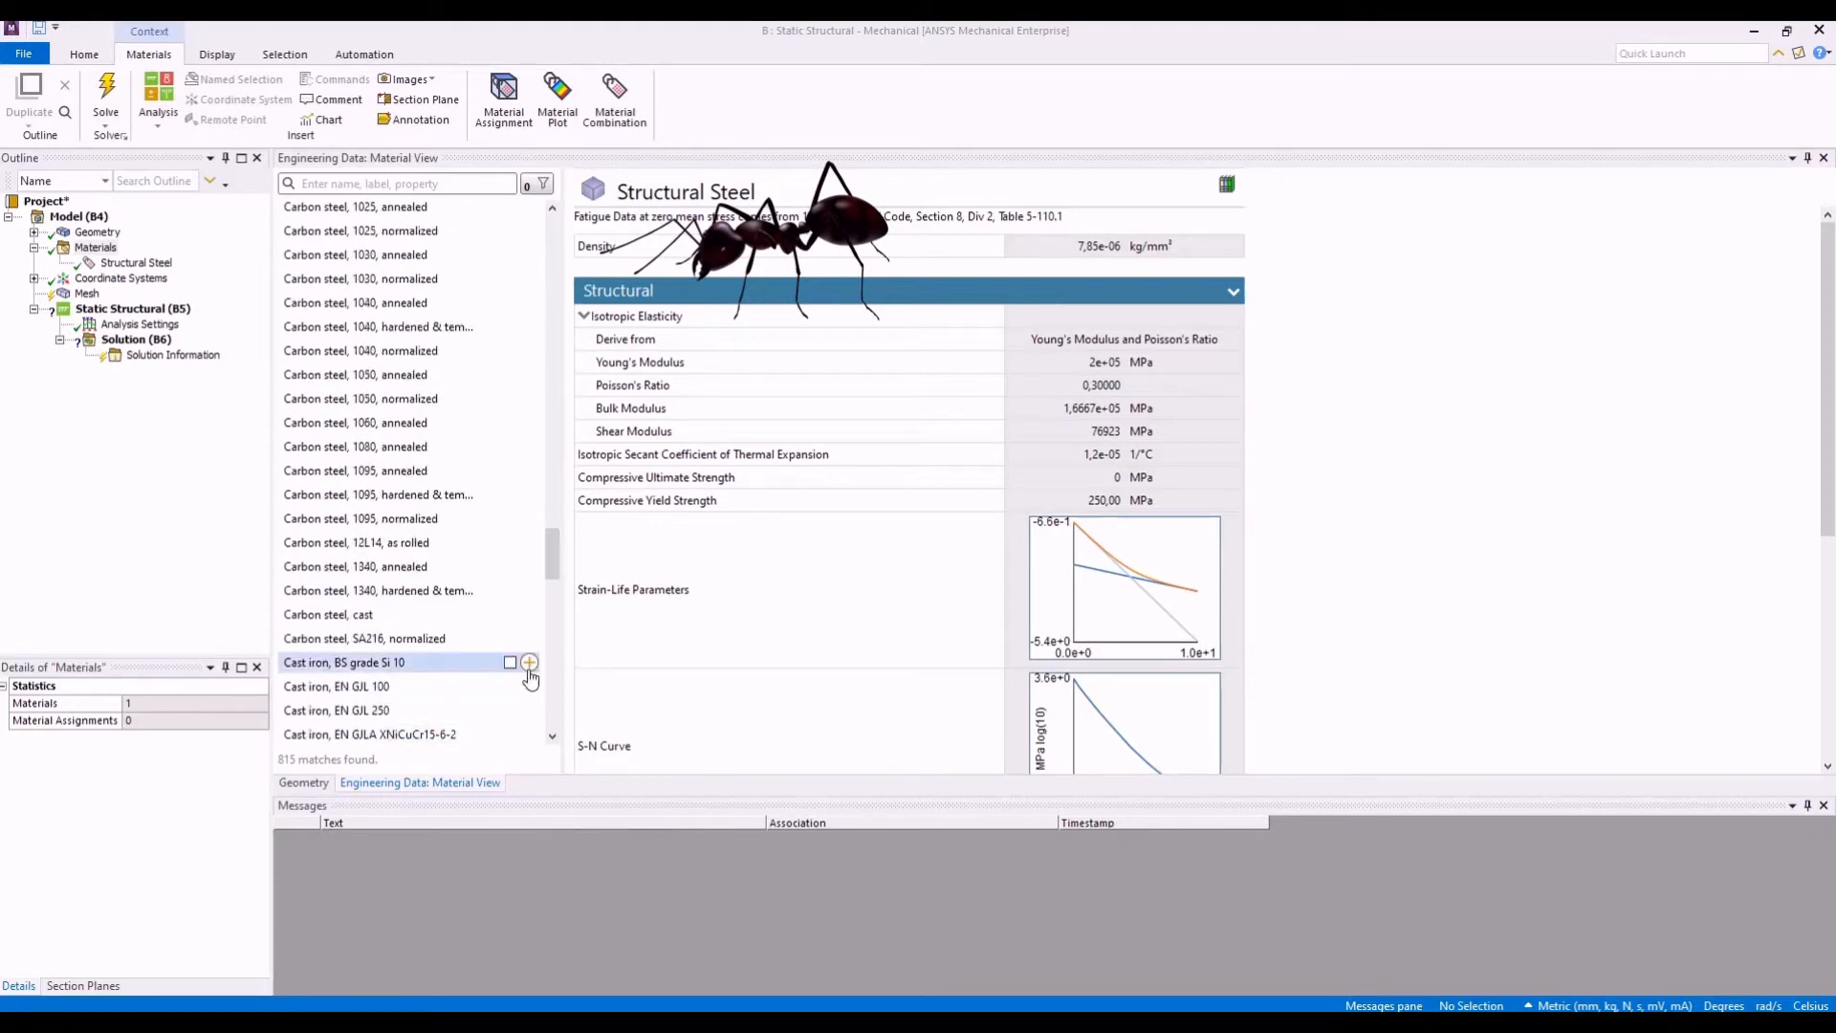
scroll(548, 574, down, 10)
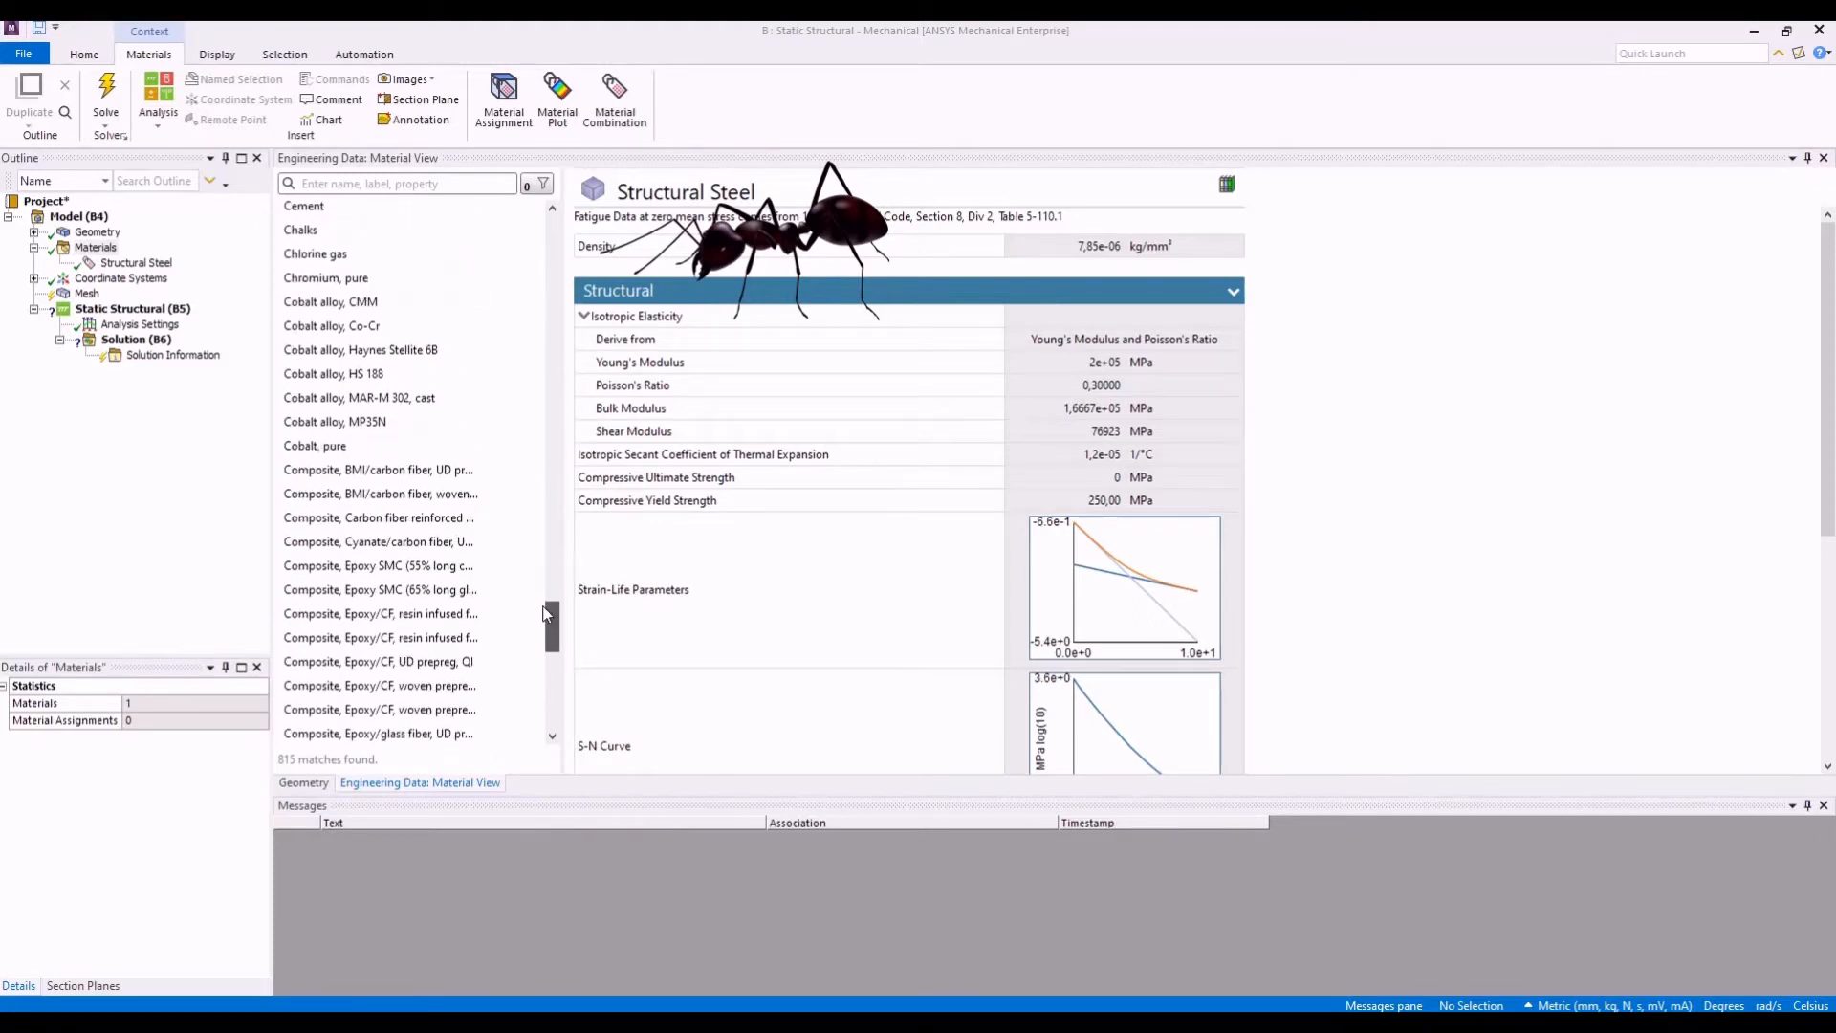
scroll(538, 658, down, 12)
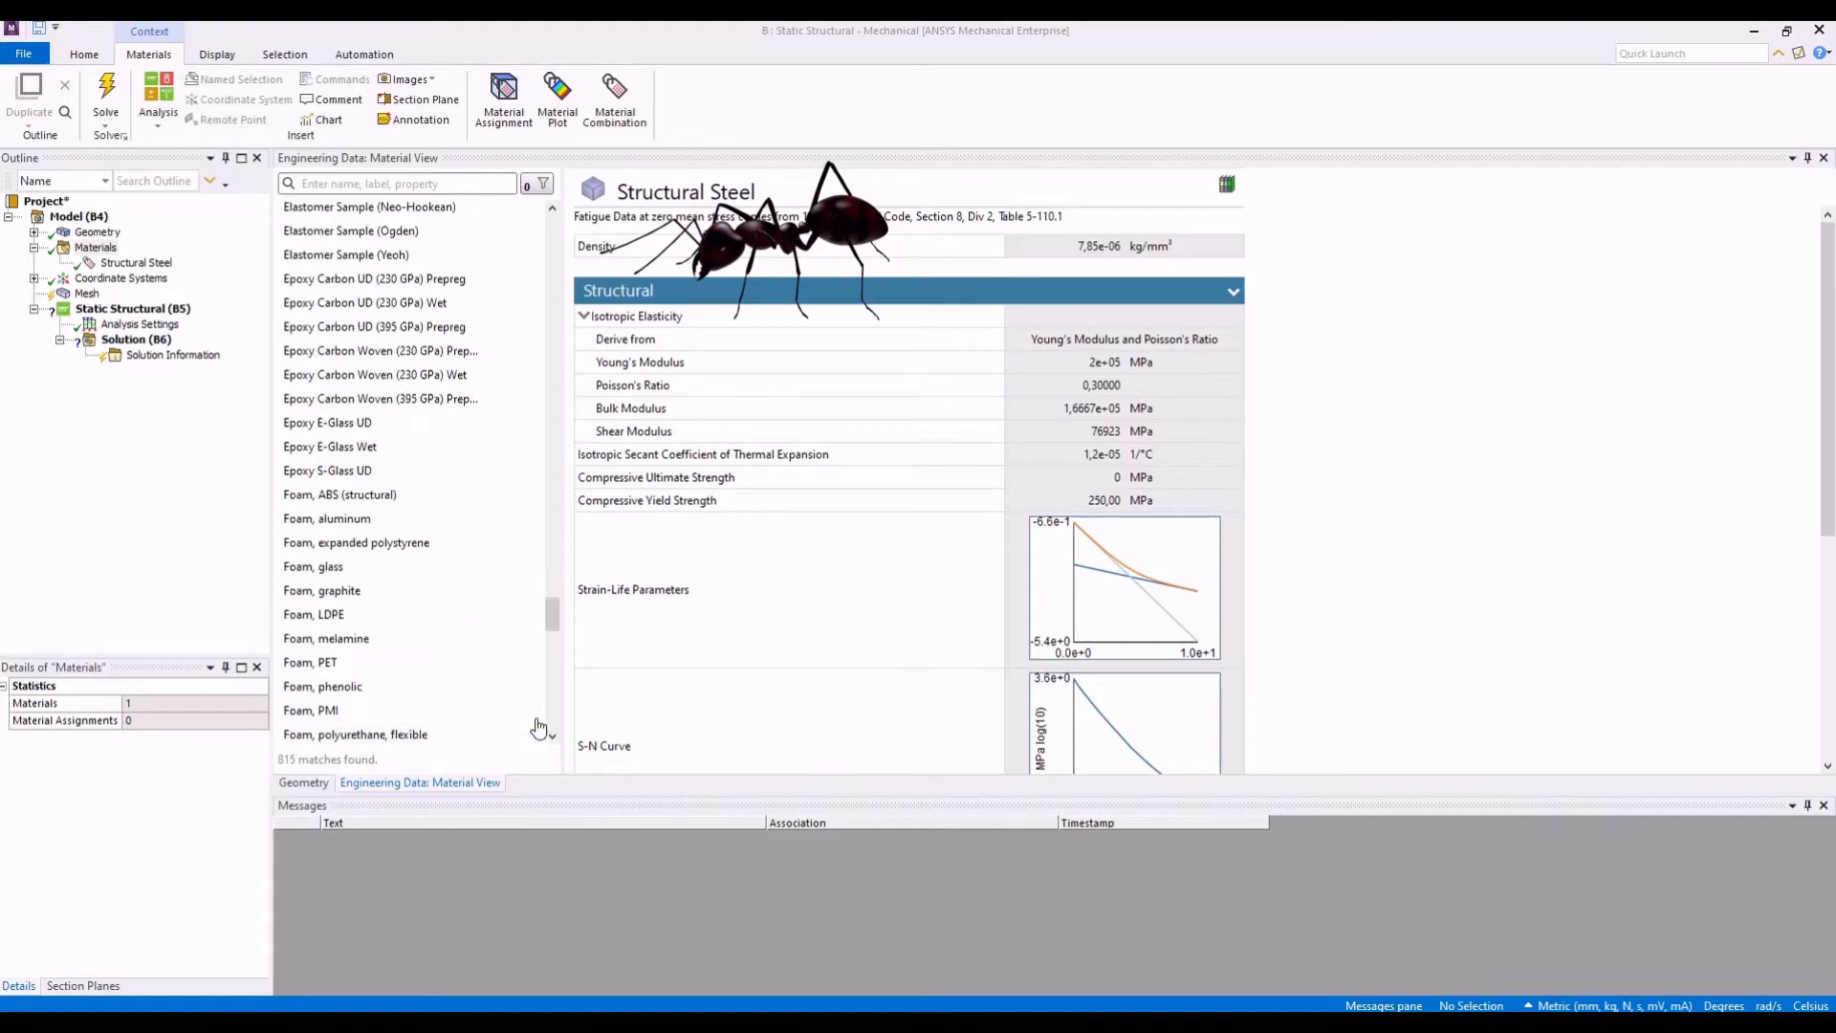
scroll(552, 631, down, 15)
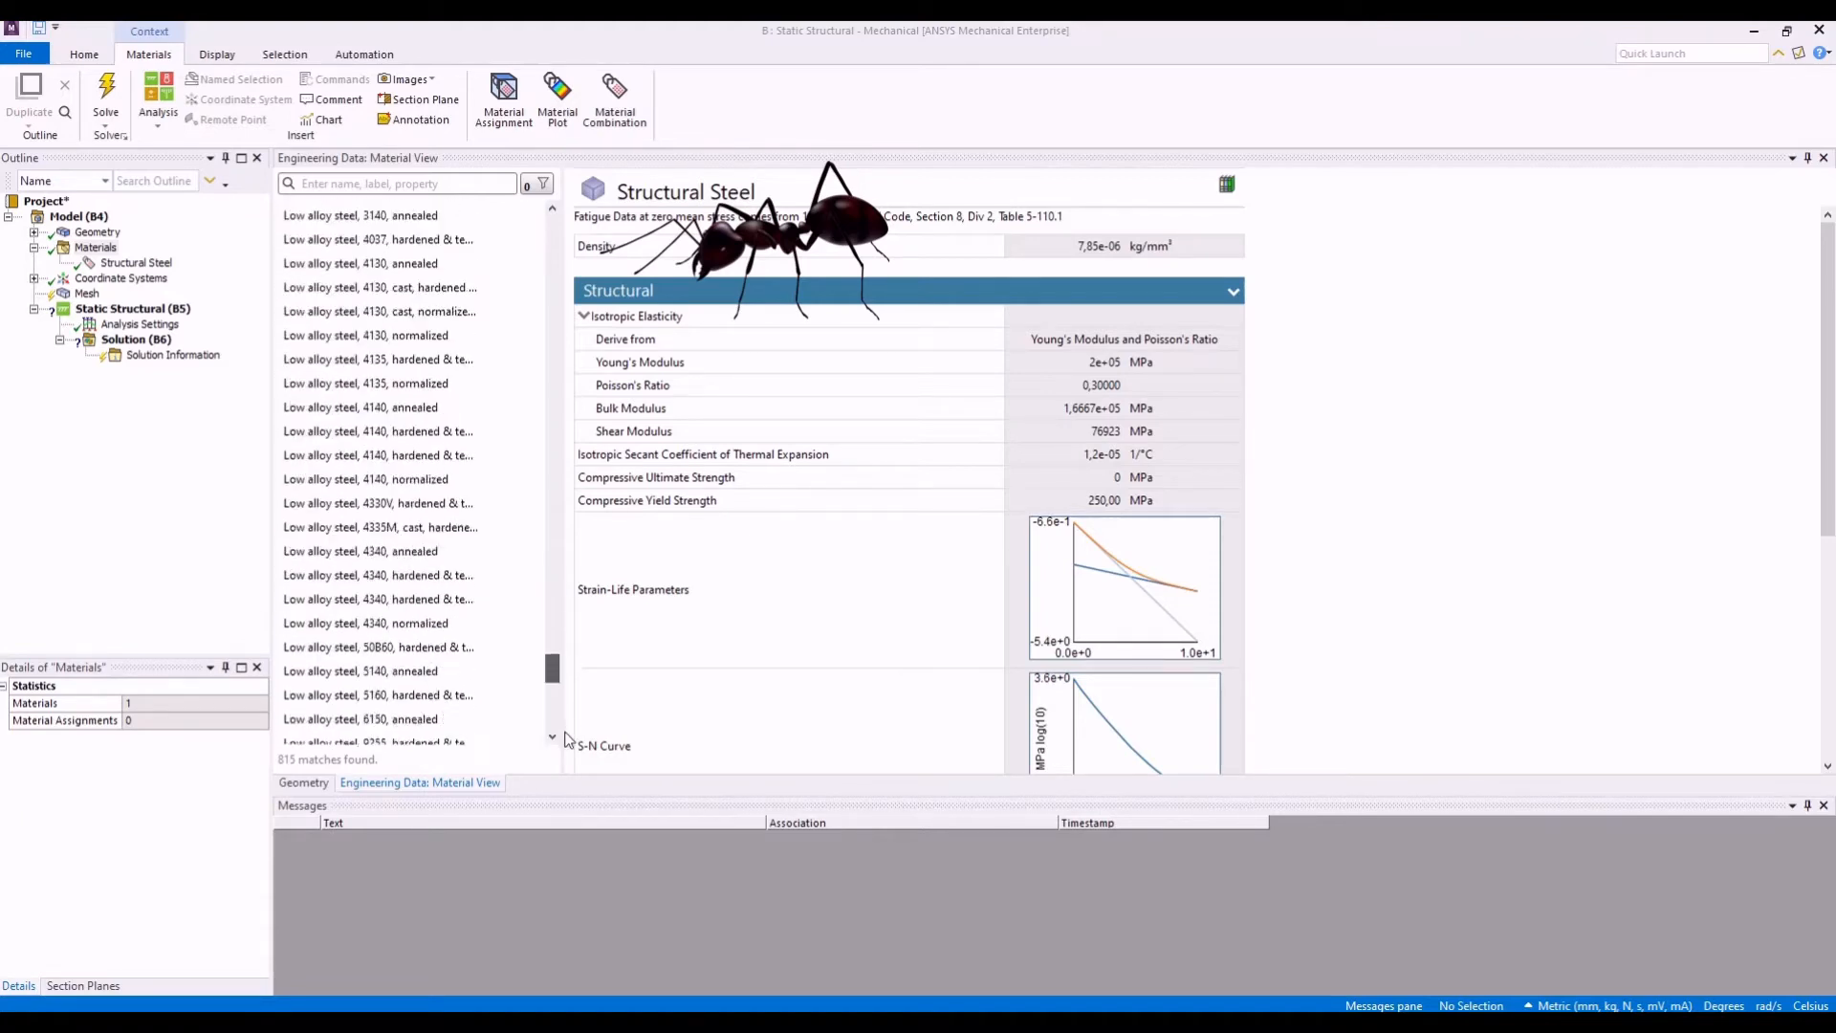
scroll(551, 684, down, 4)
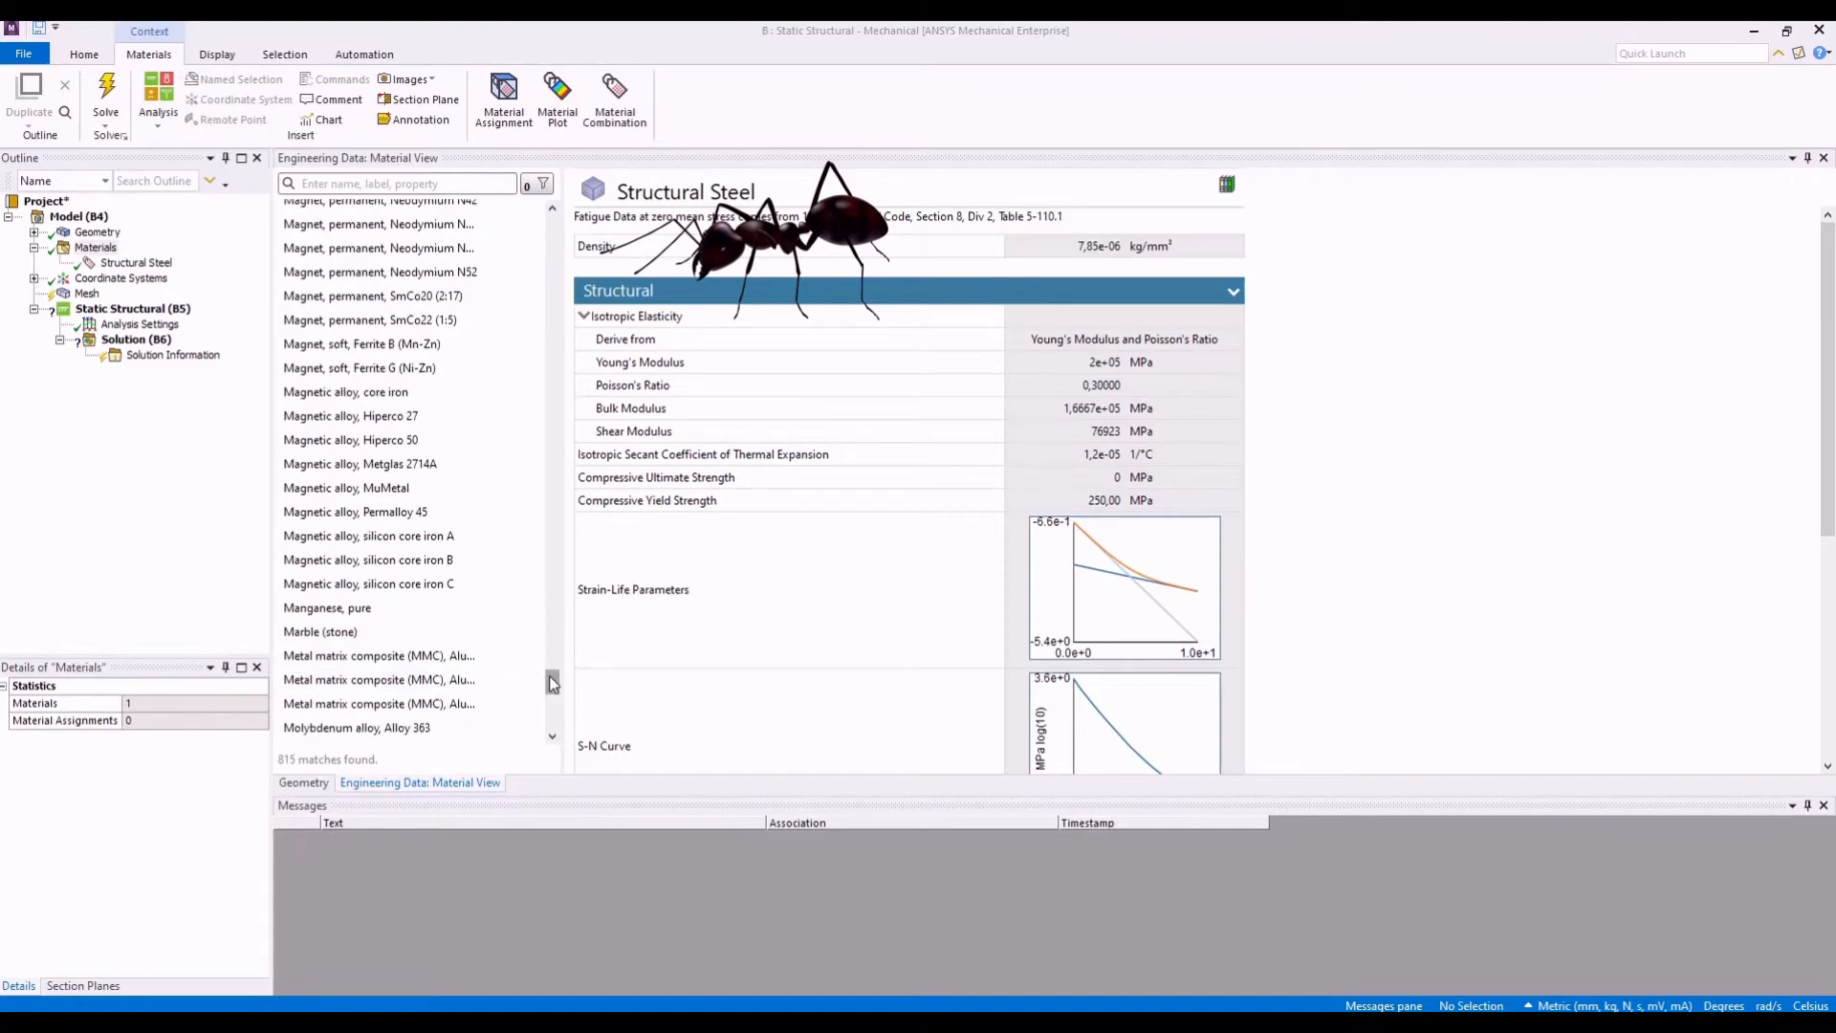
scroll(552, 670, down, 20)
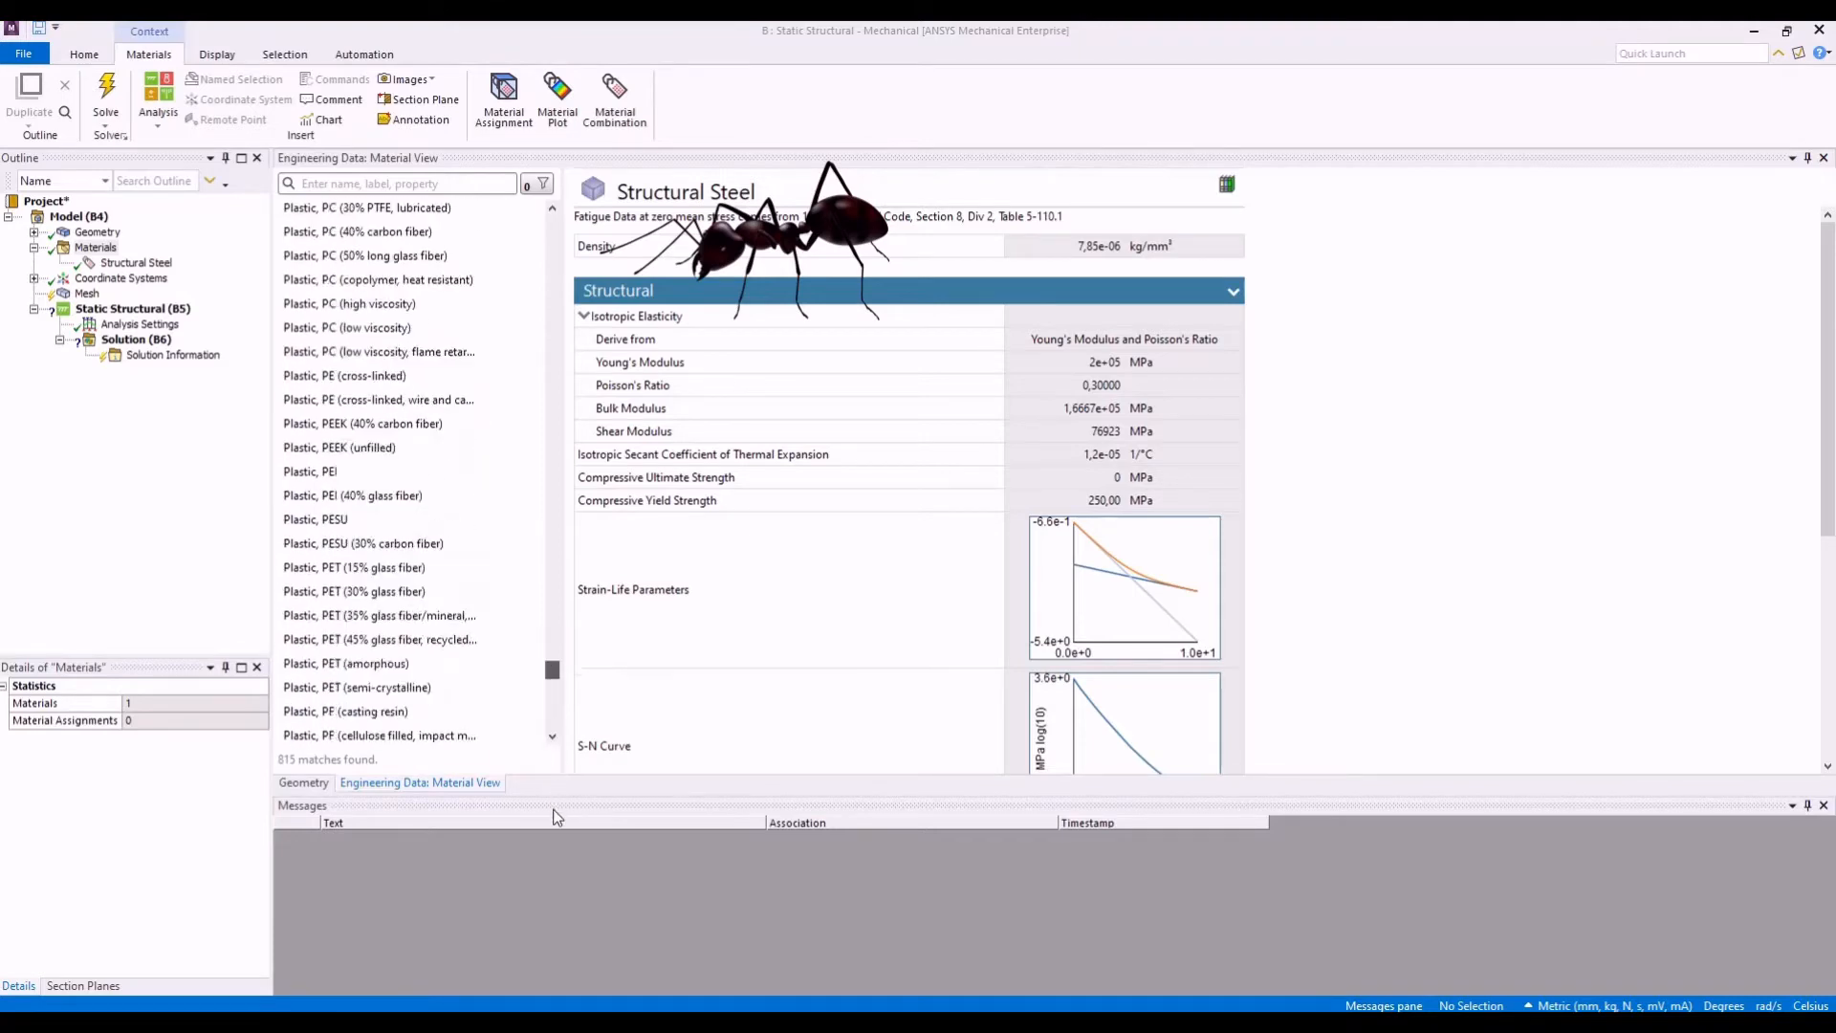
drag(553, 857, 552, 1014)
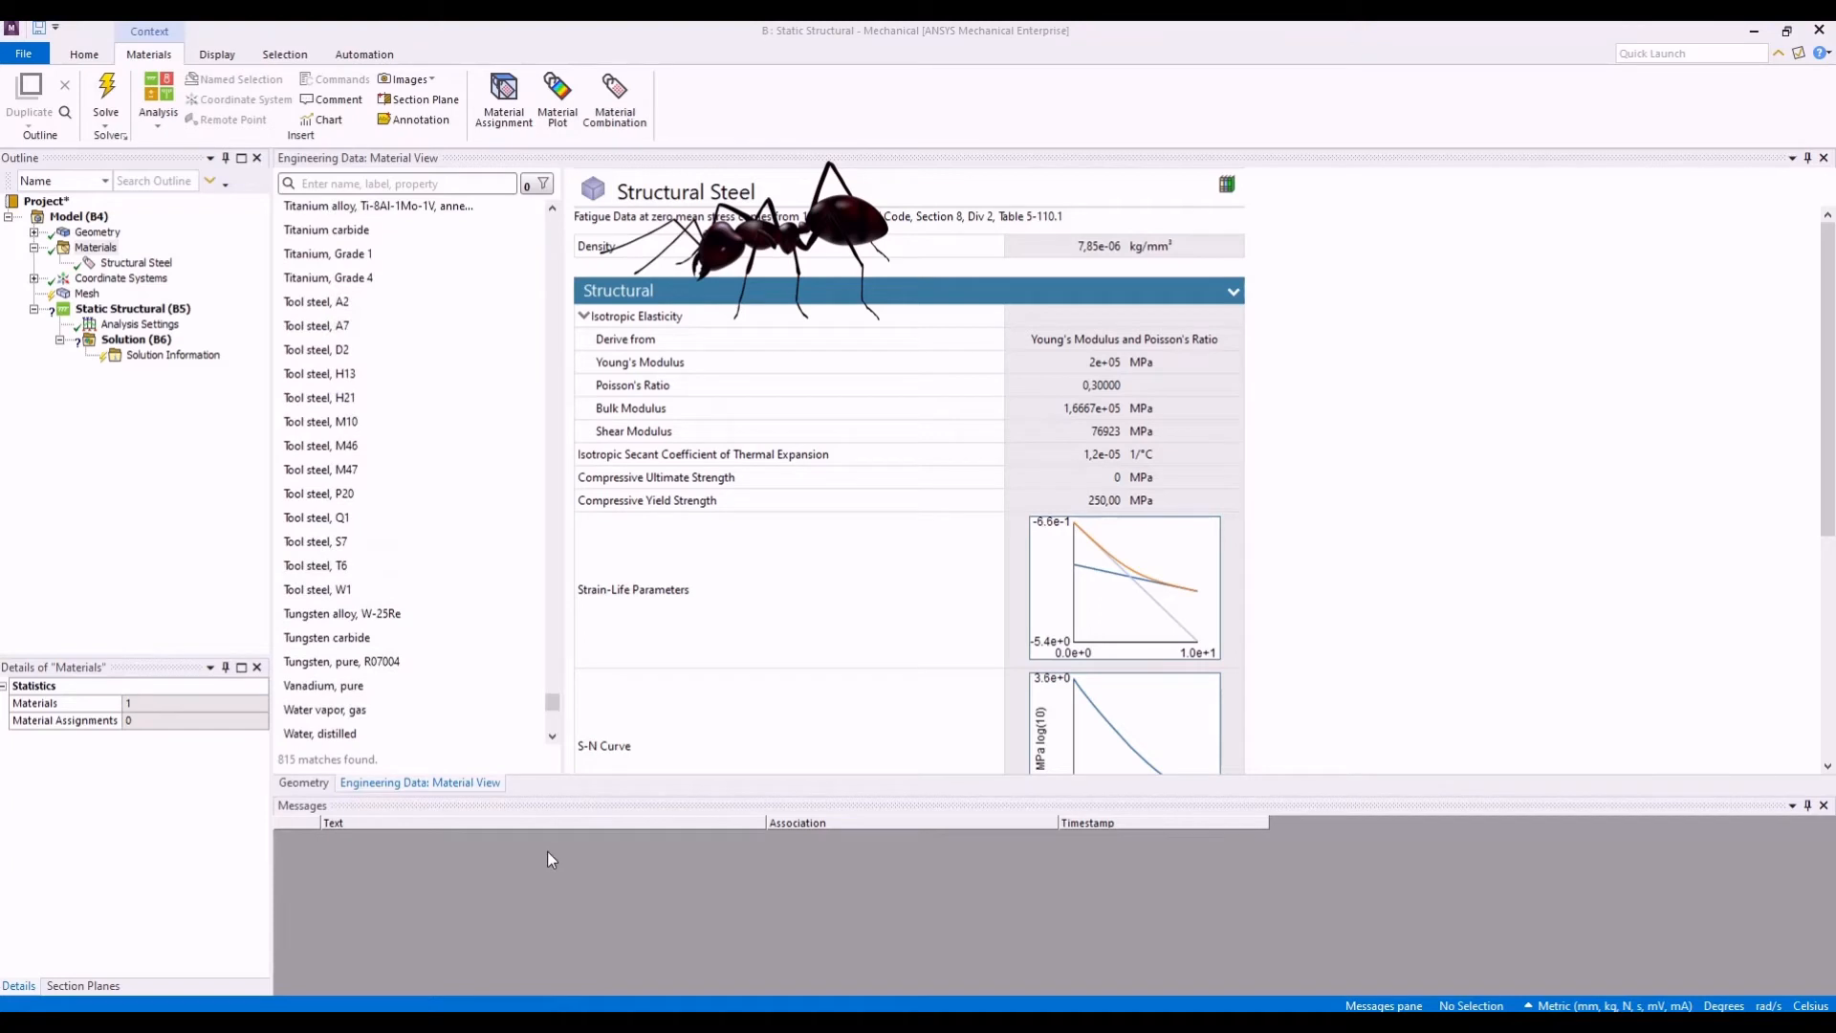
click(548, 859)
scroll(535, 669, down, 7)
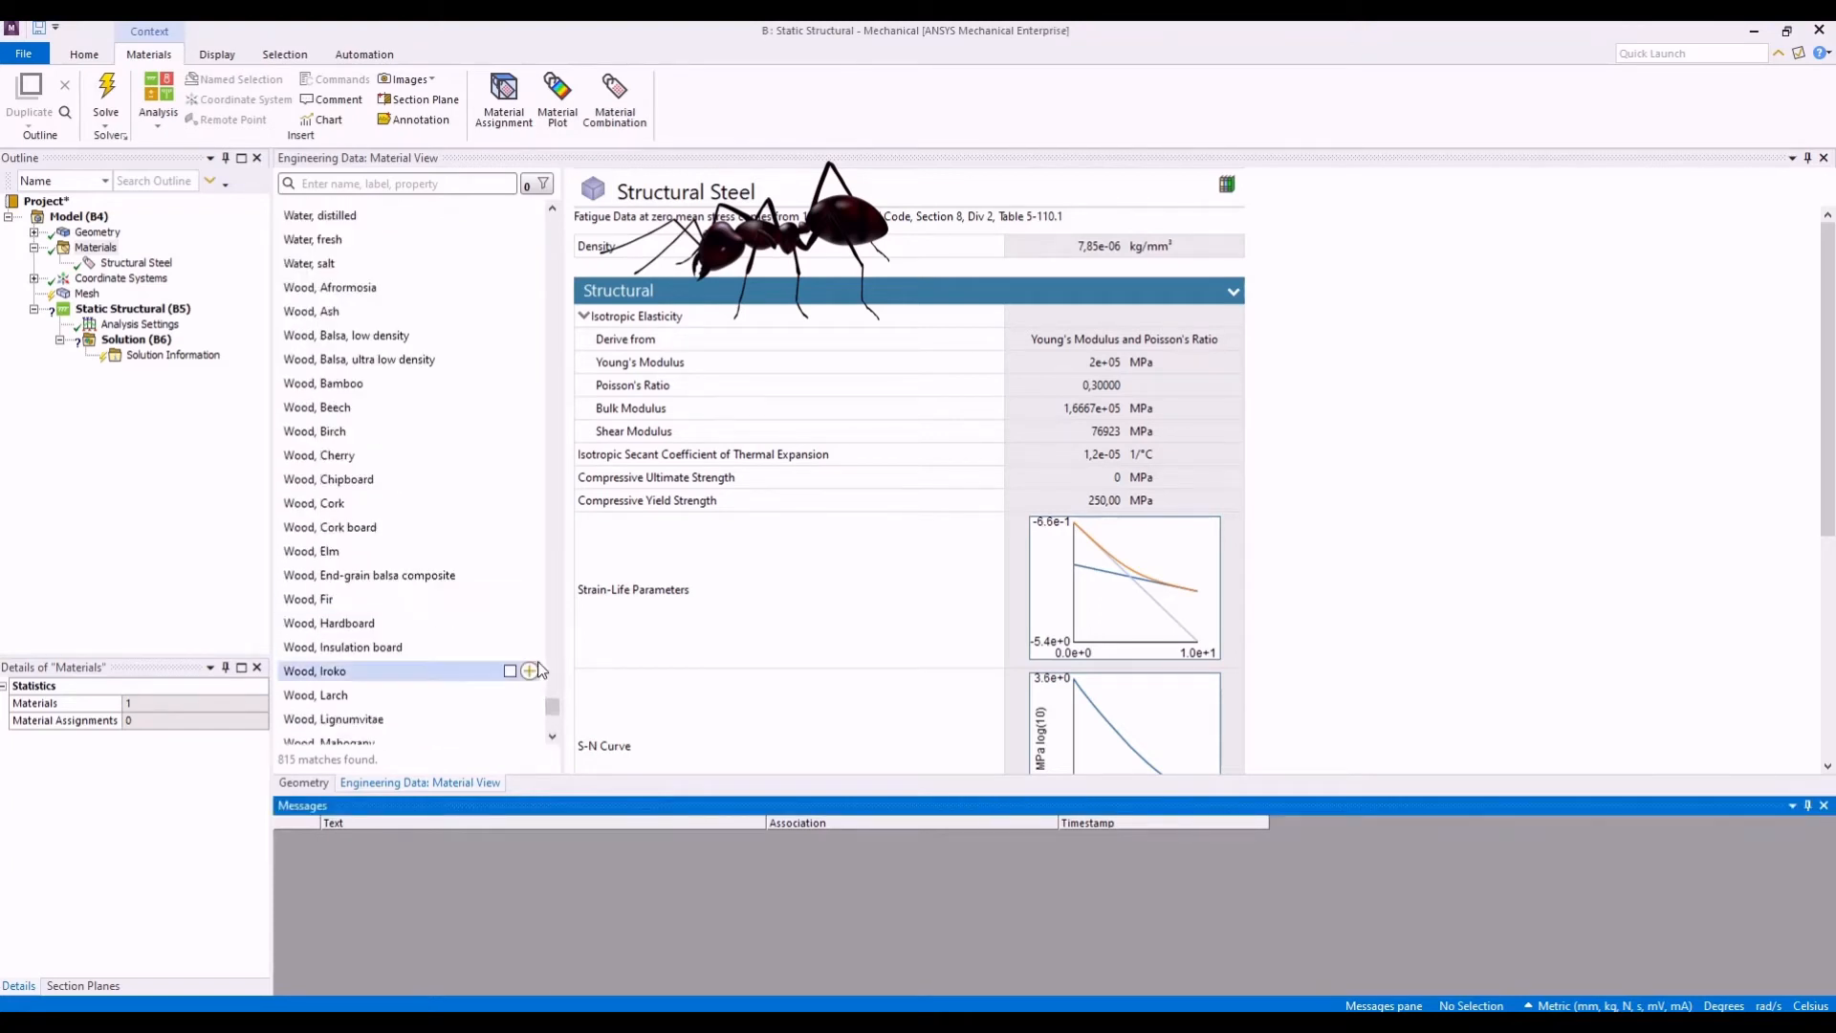
drag(554, 709, 558, 226)
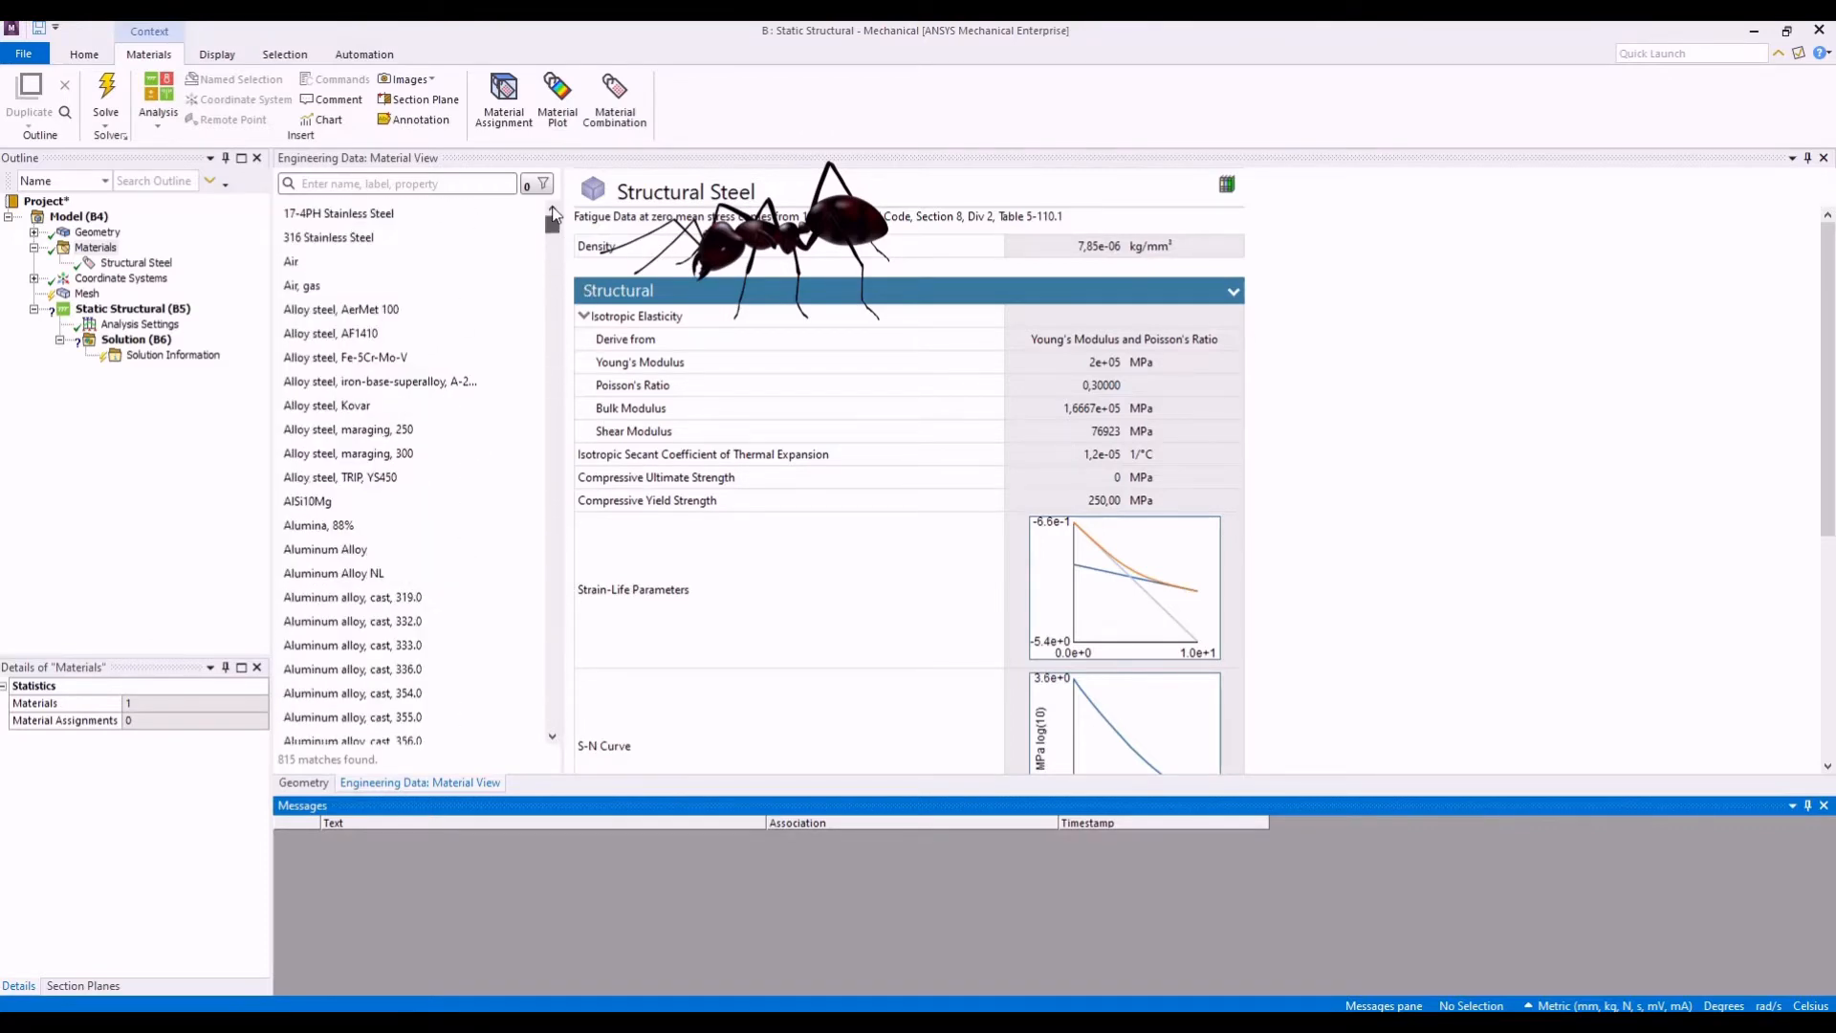
- Filter the library materials by the Aluminum alloys label
click(538, 185)
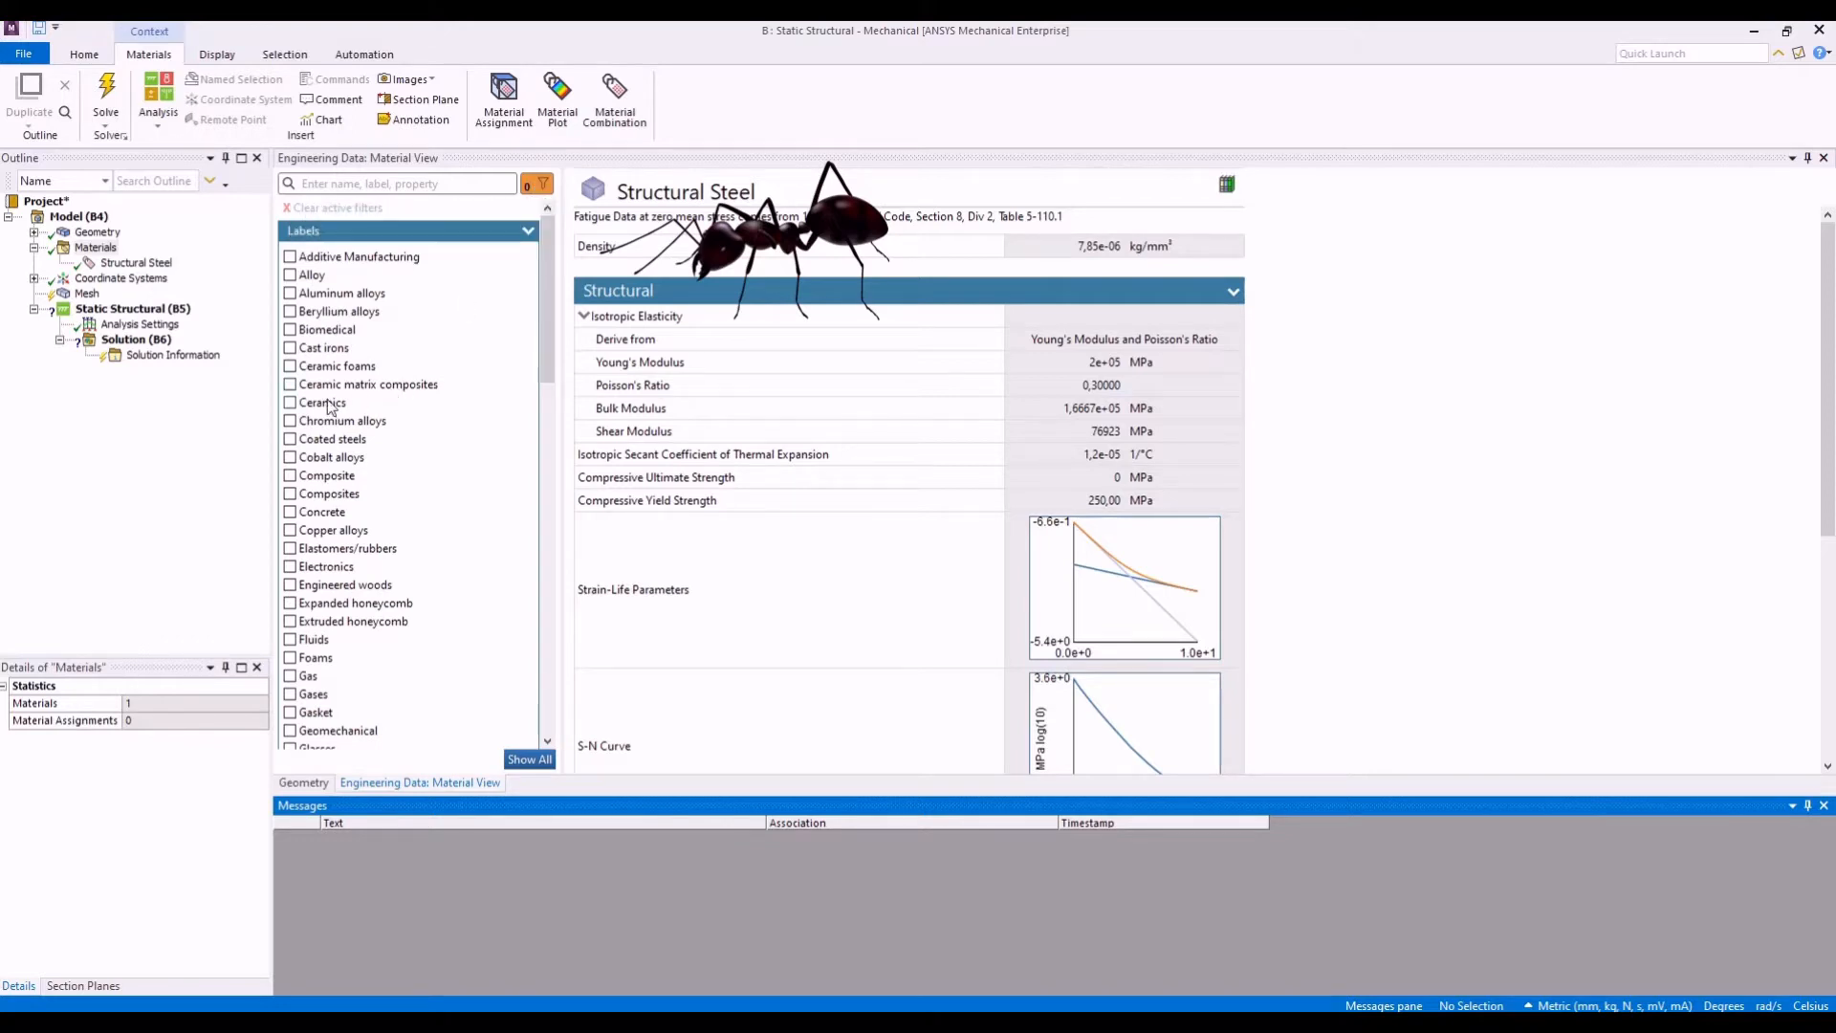
click(290, 293)
click(536, 759)
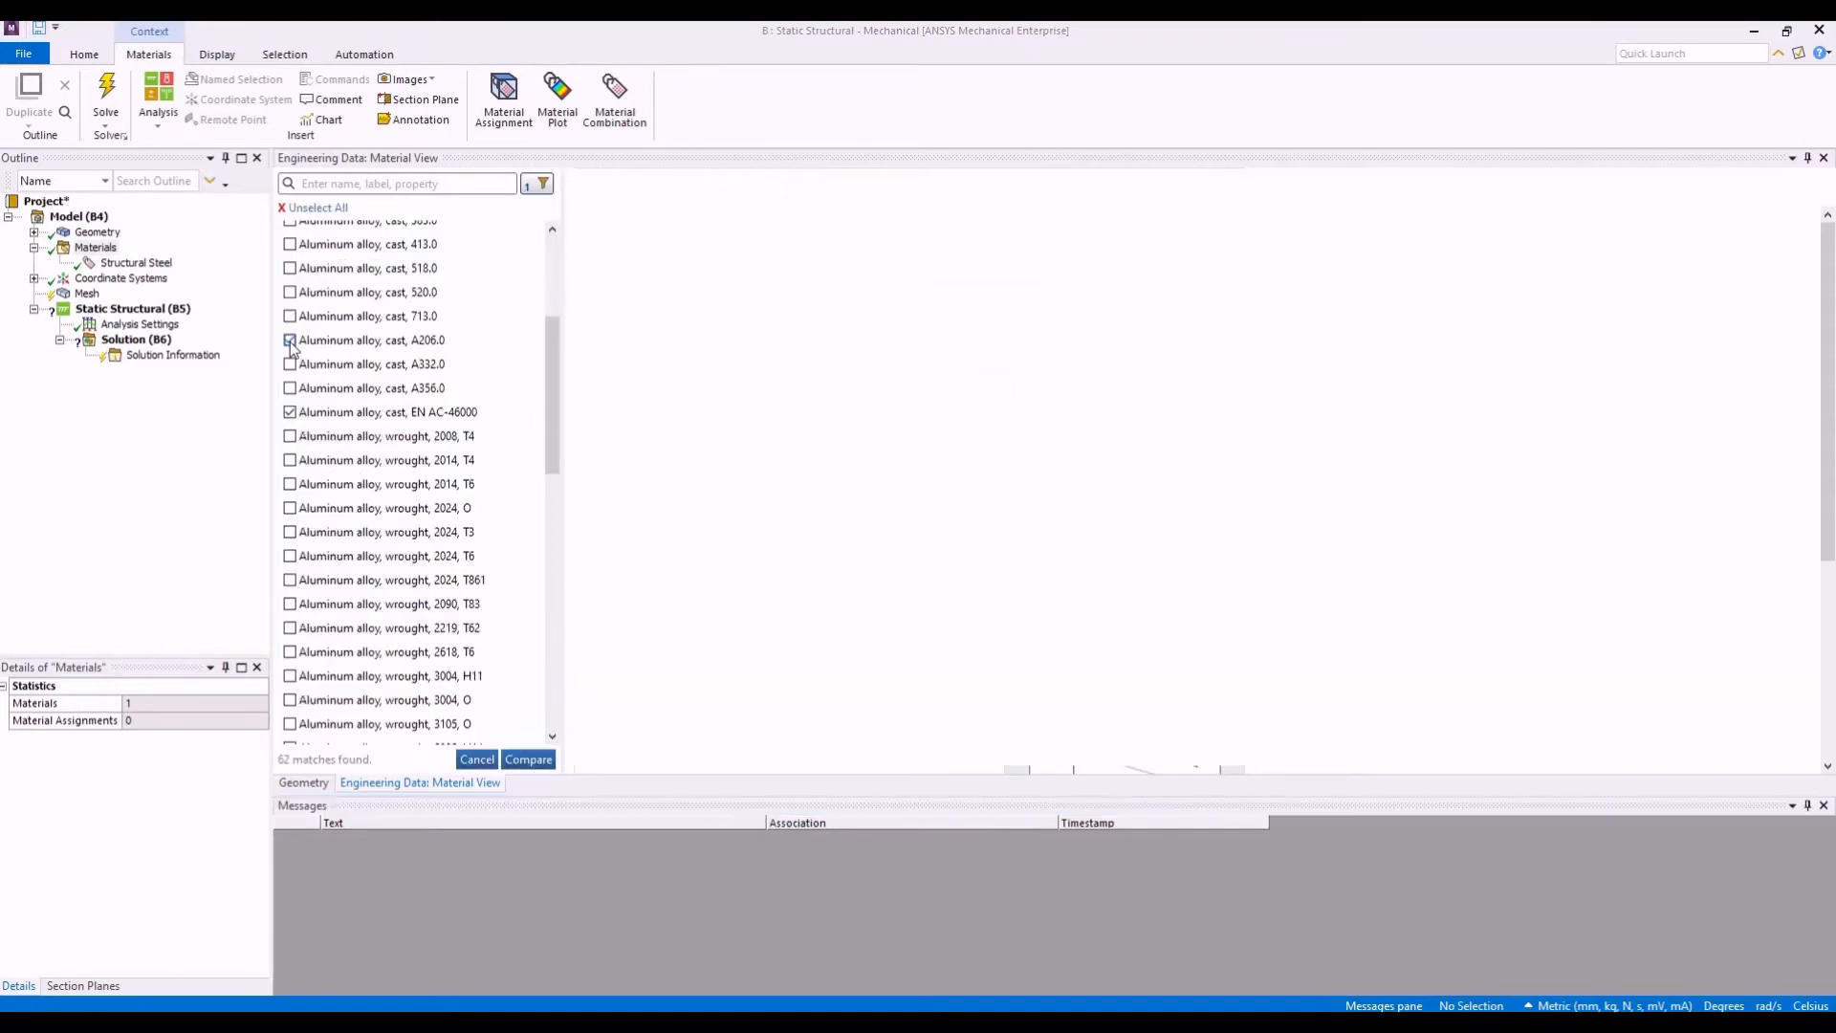
- Compare the structural, thermal and electric properties of cast aluminum alloys A206.0 and EN AC-46000, and close the comparison
click(531, 760)
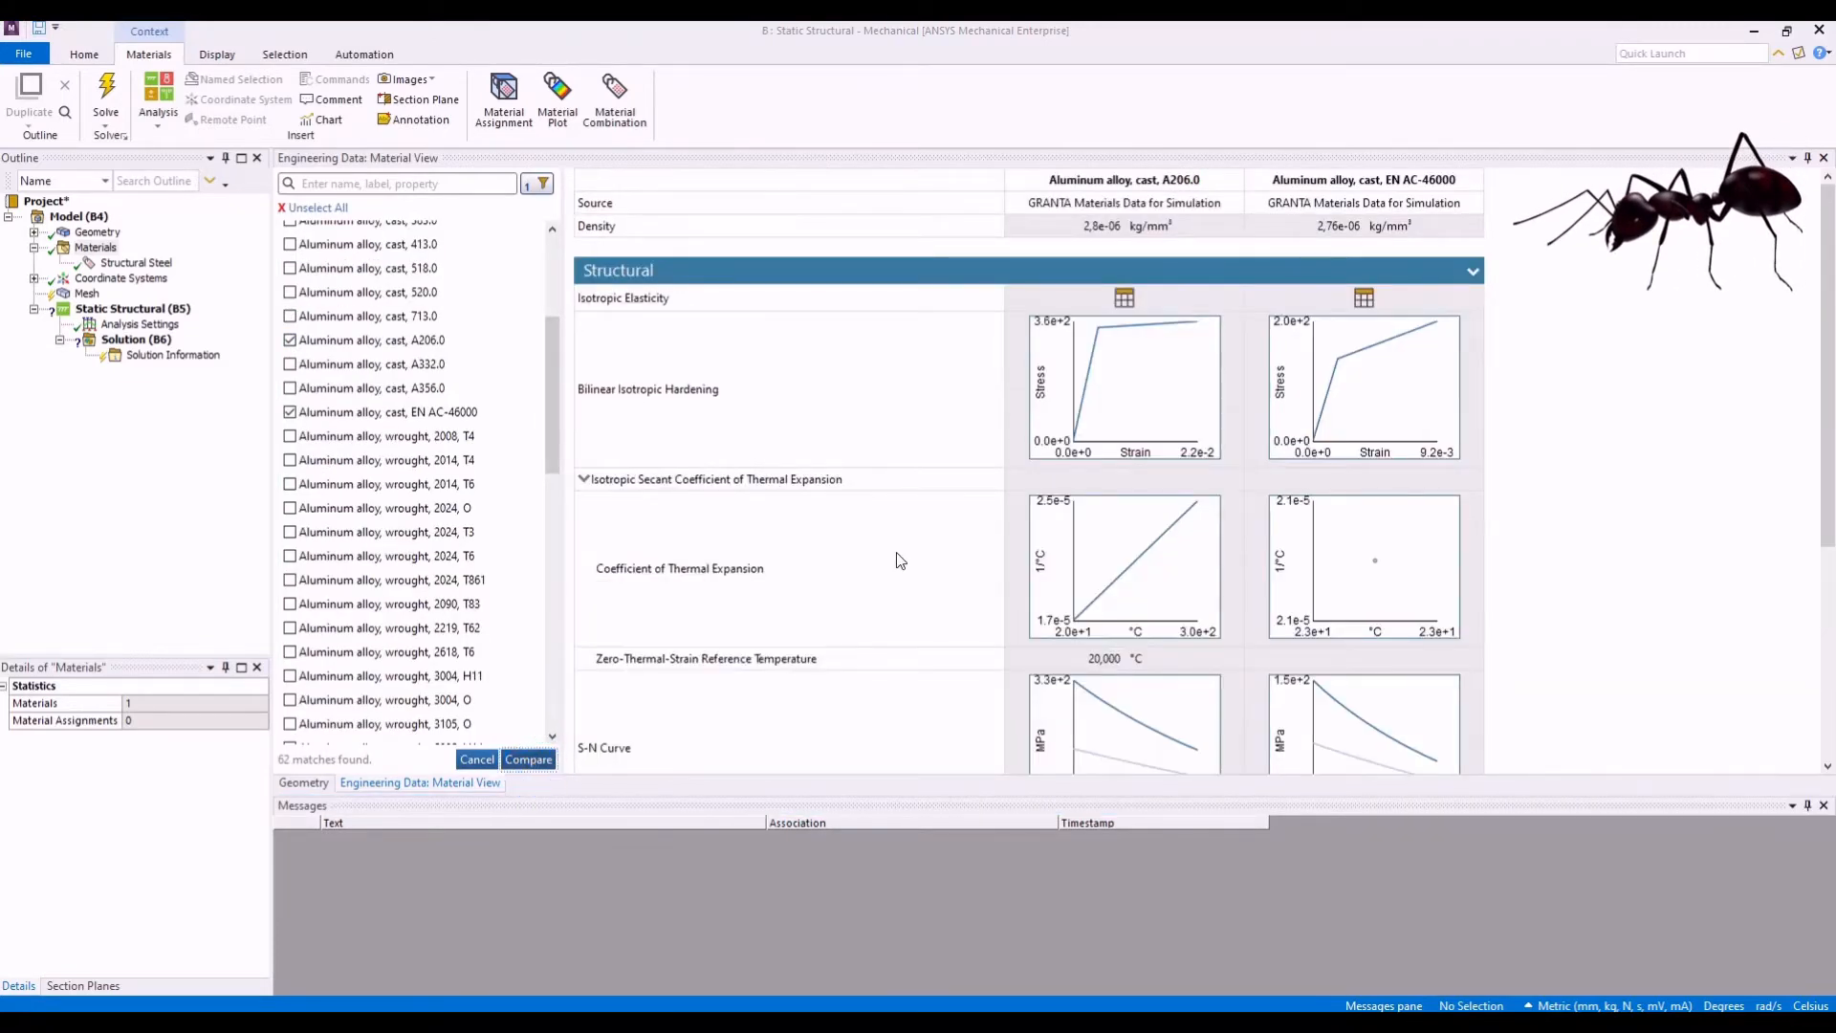
scroll(899, 561, down, 4)
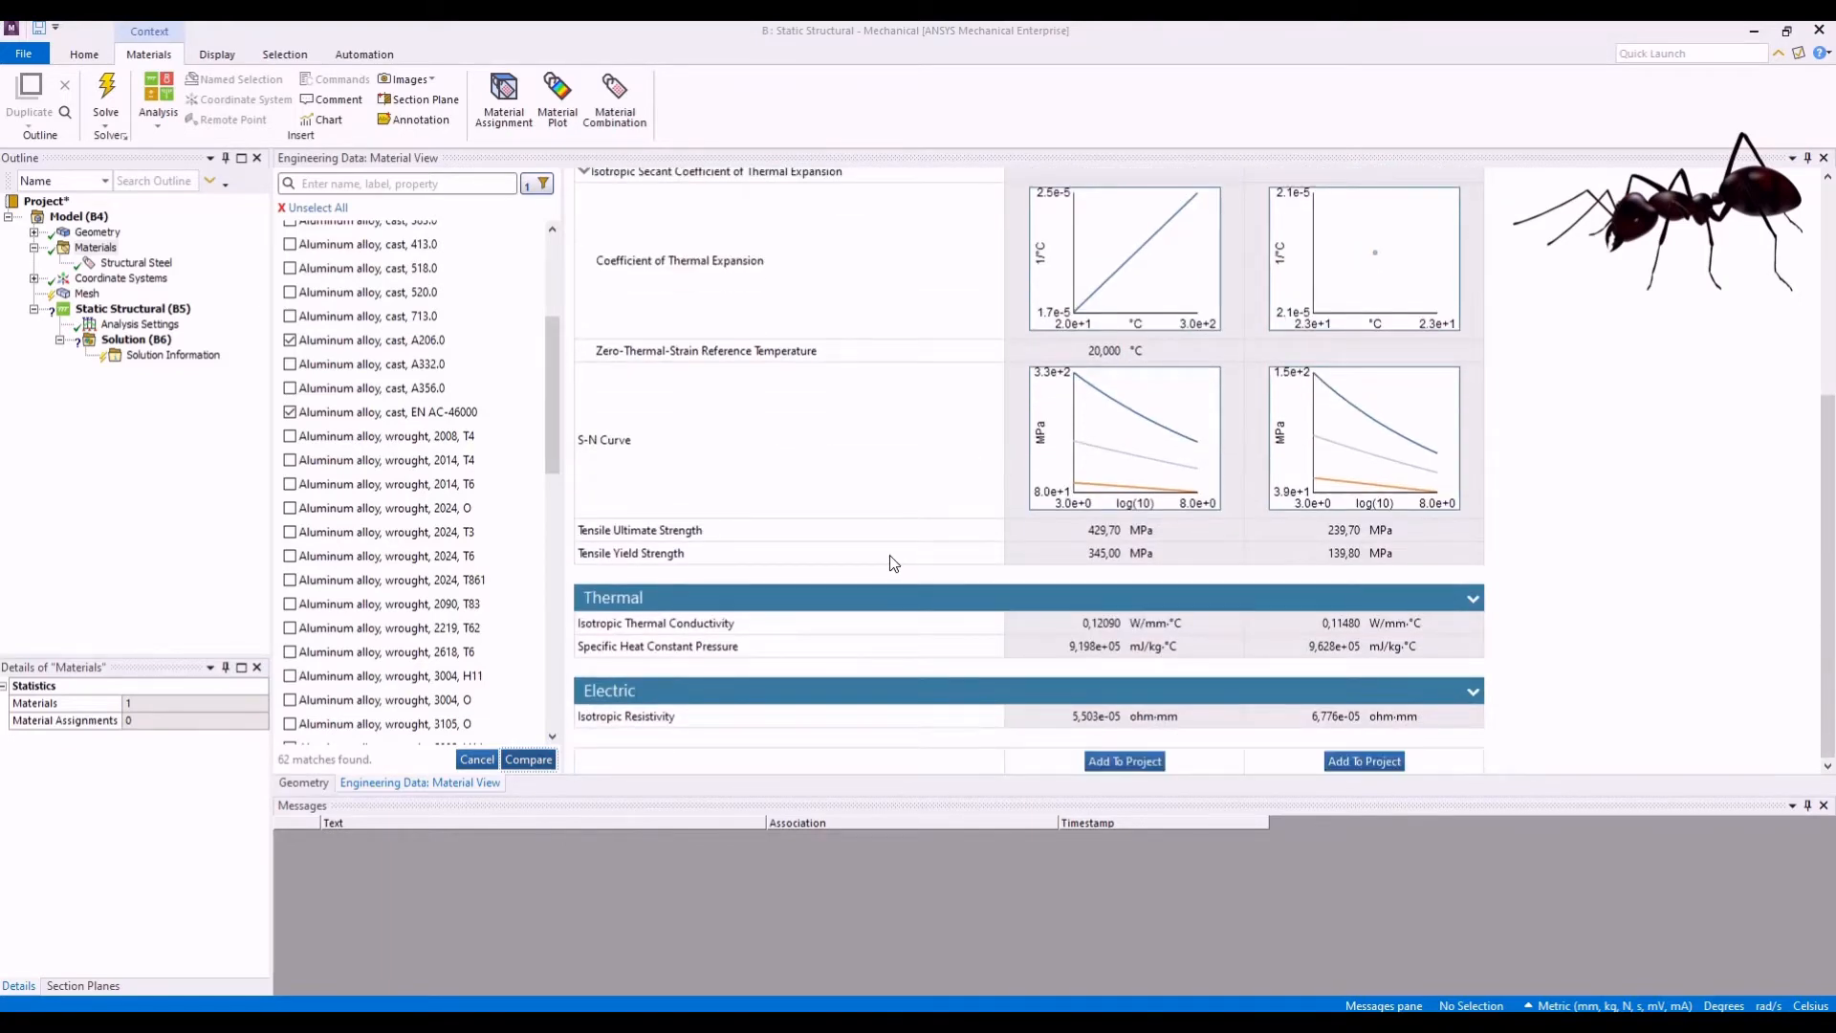
scroll(893, 562, up, 3)
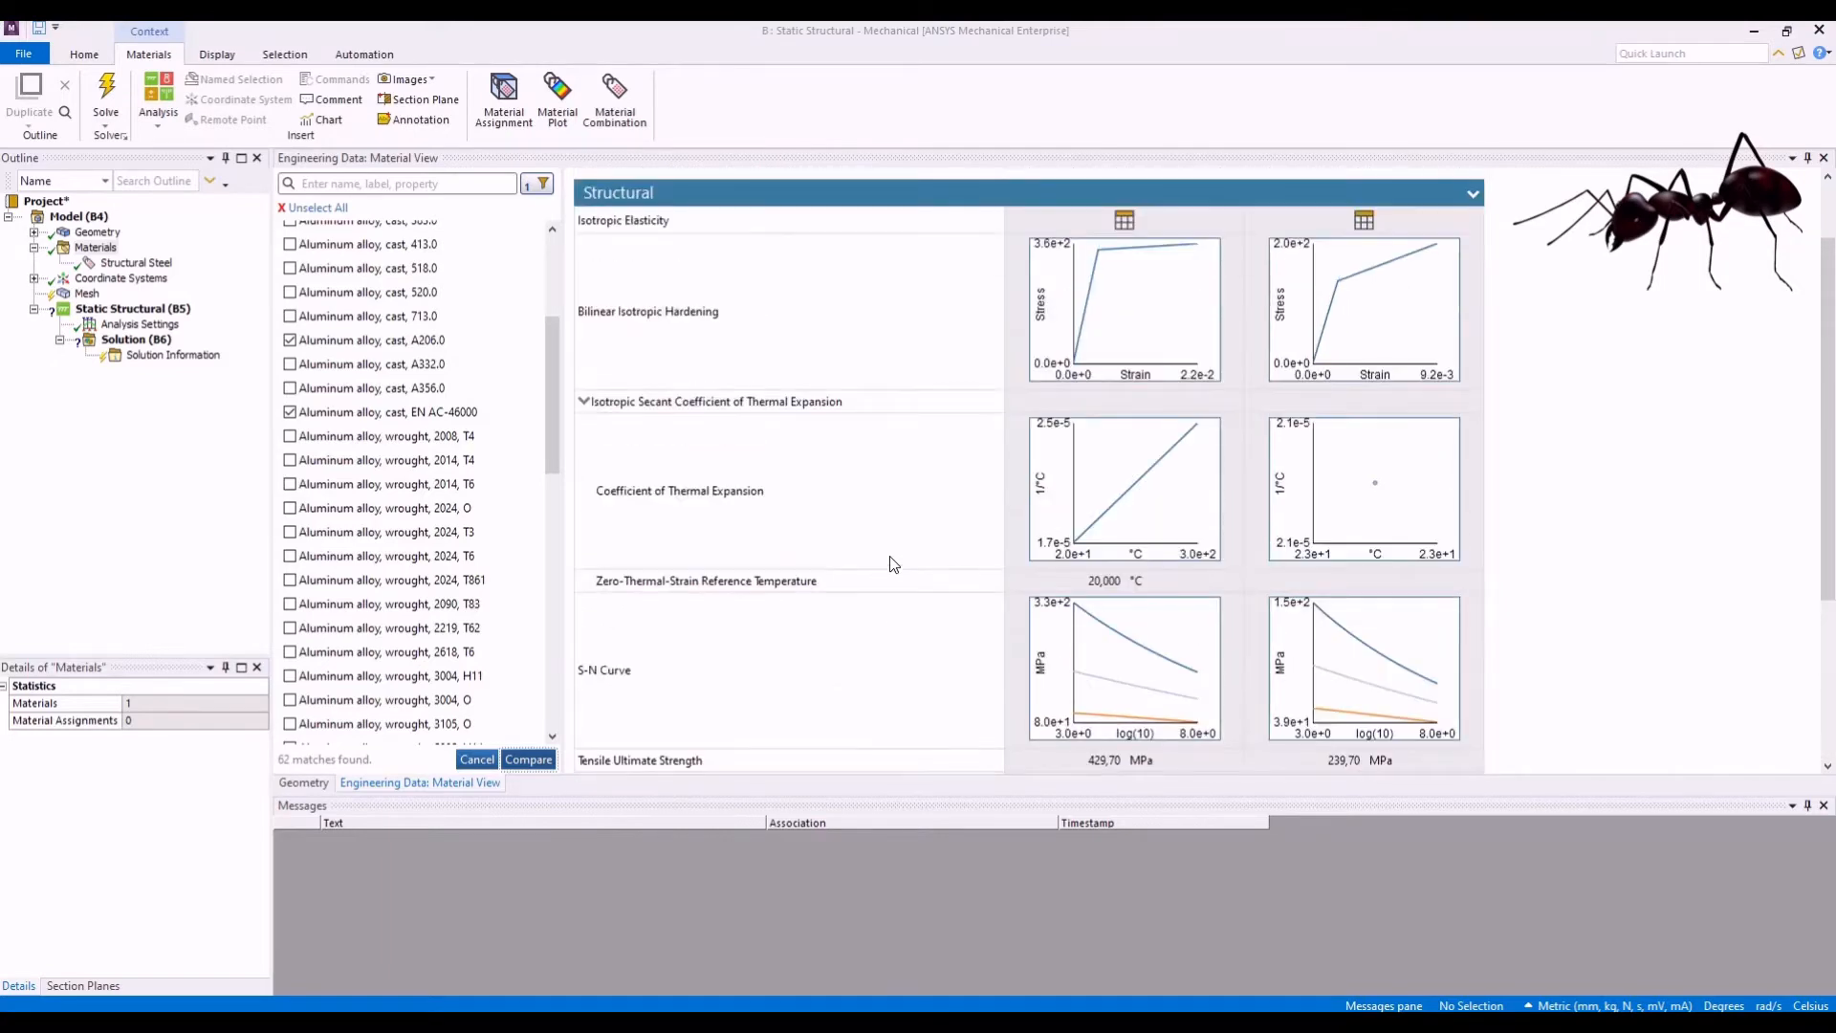
scroll(890, 557, up, 1)
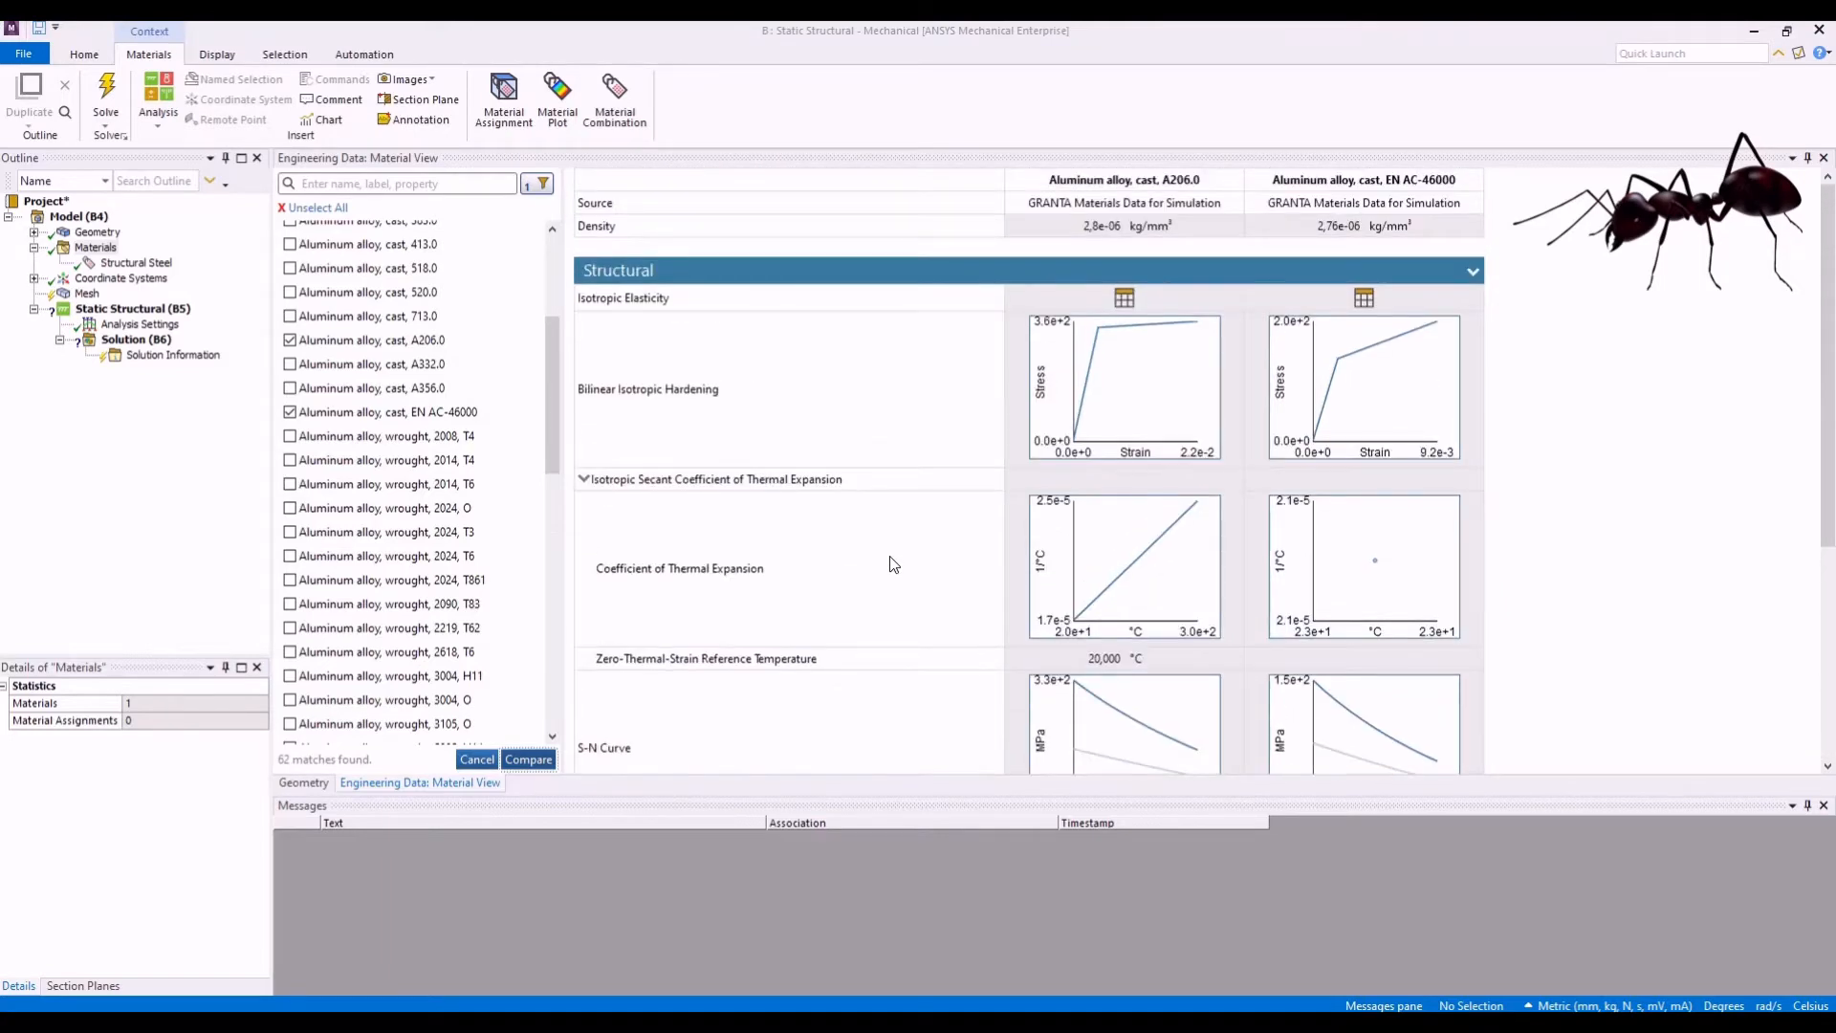
scroll(892, 557, down, 4)
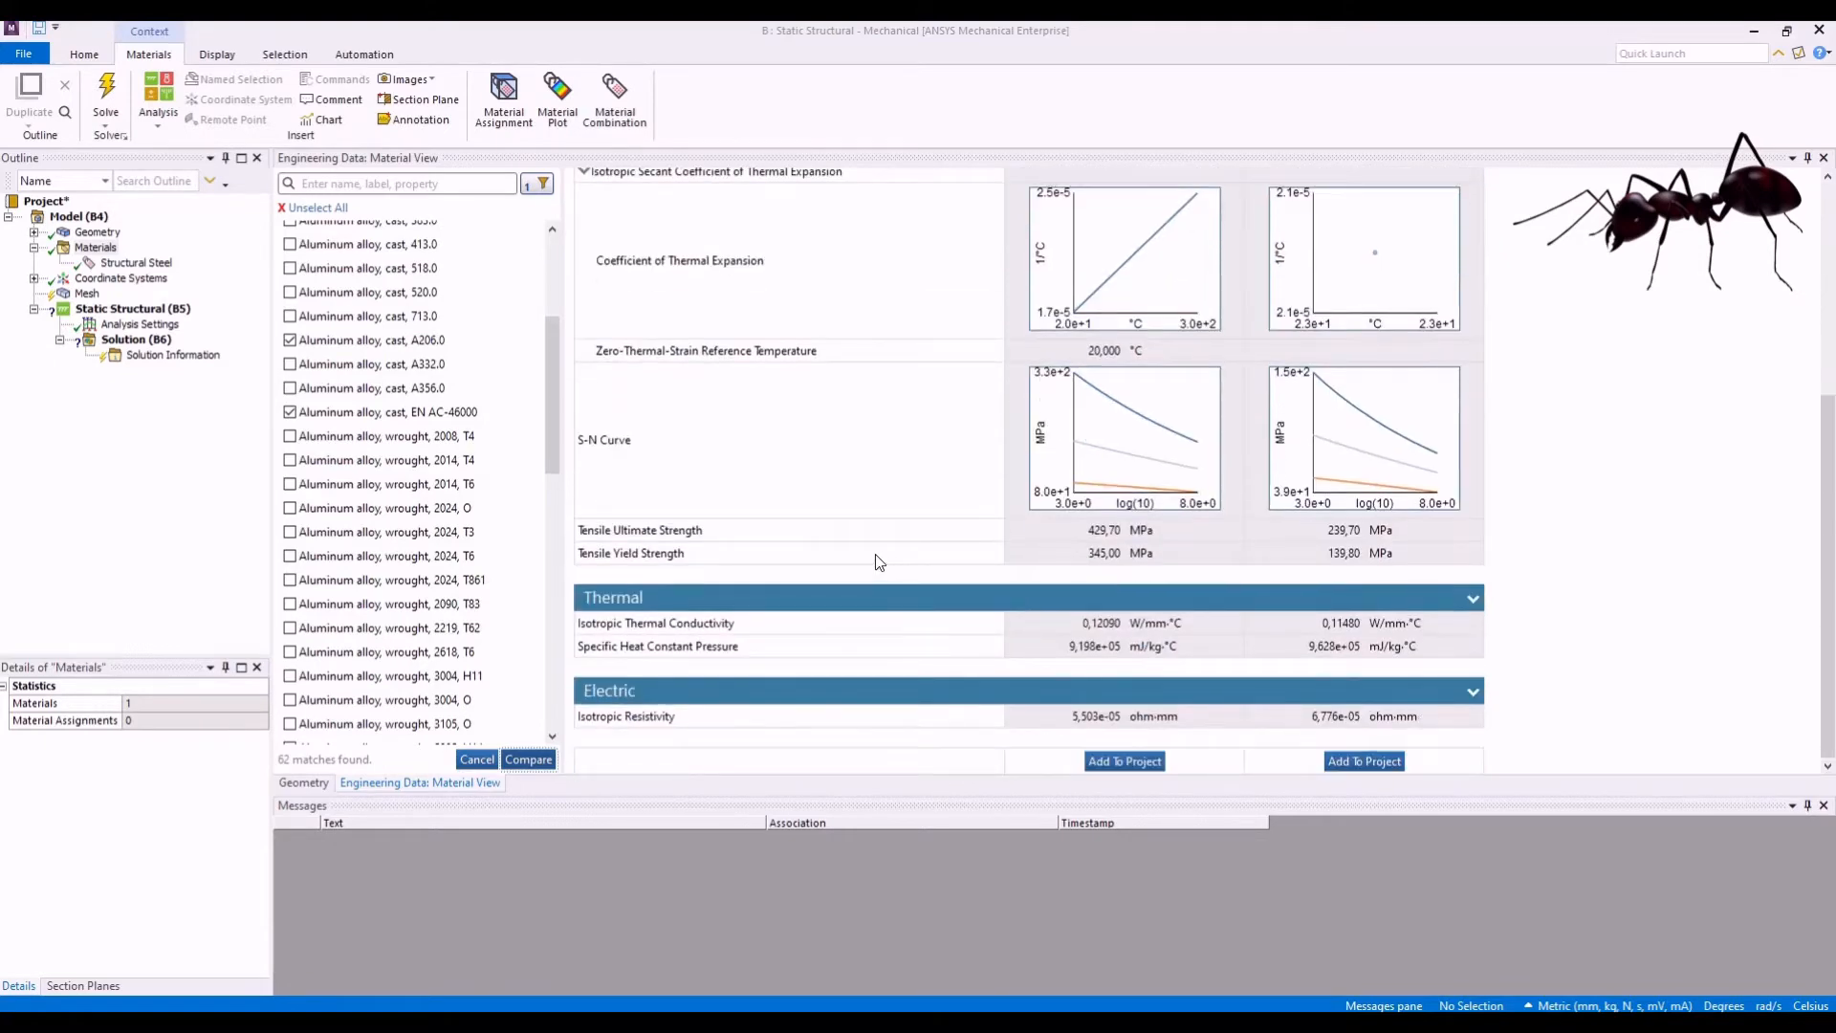
click(473, 415)
click(477, 758)
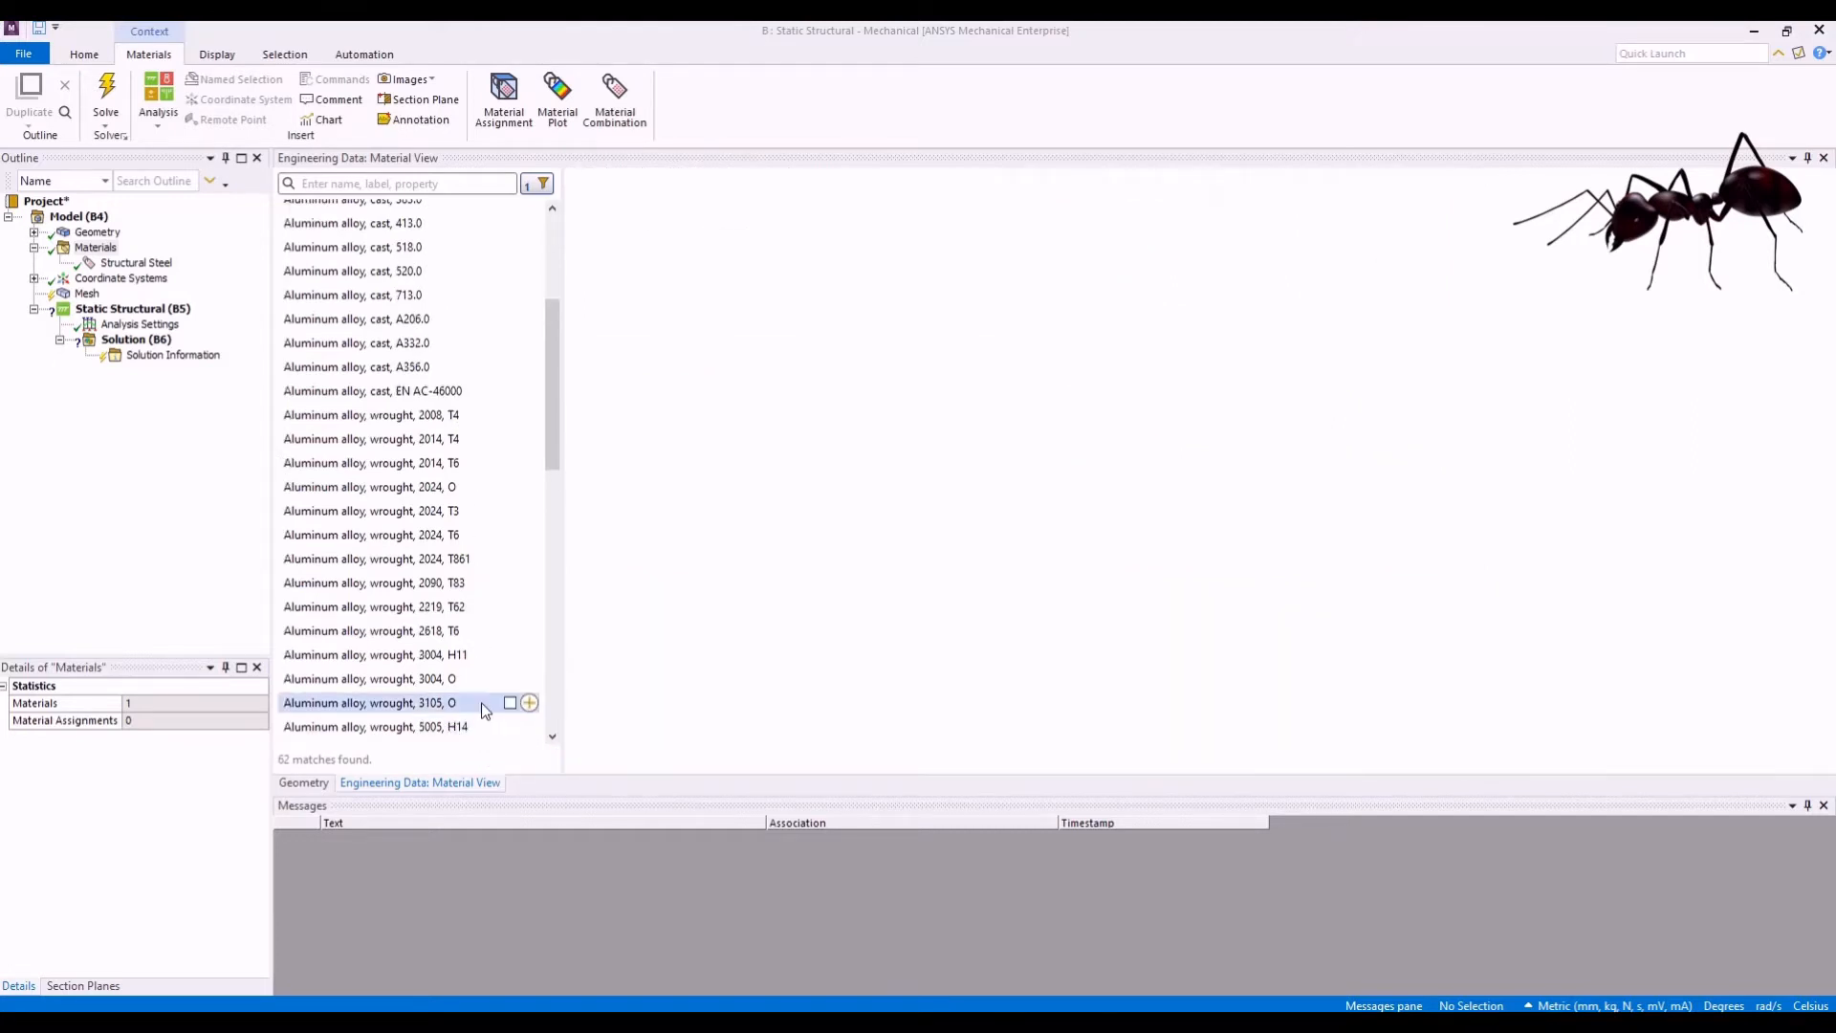
scroll(451, 513, up, 3)
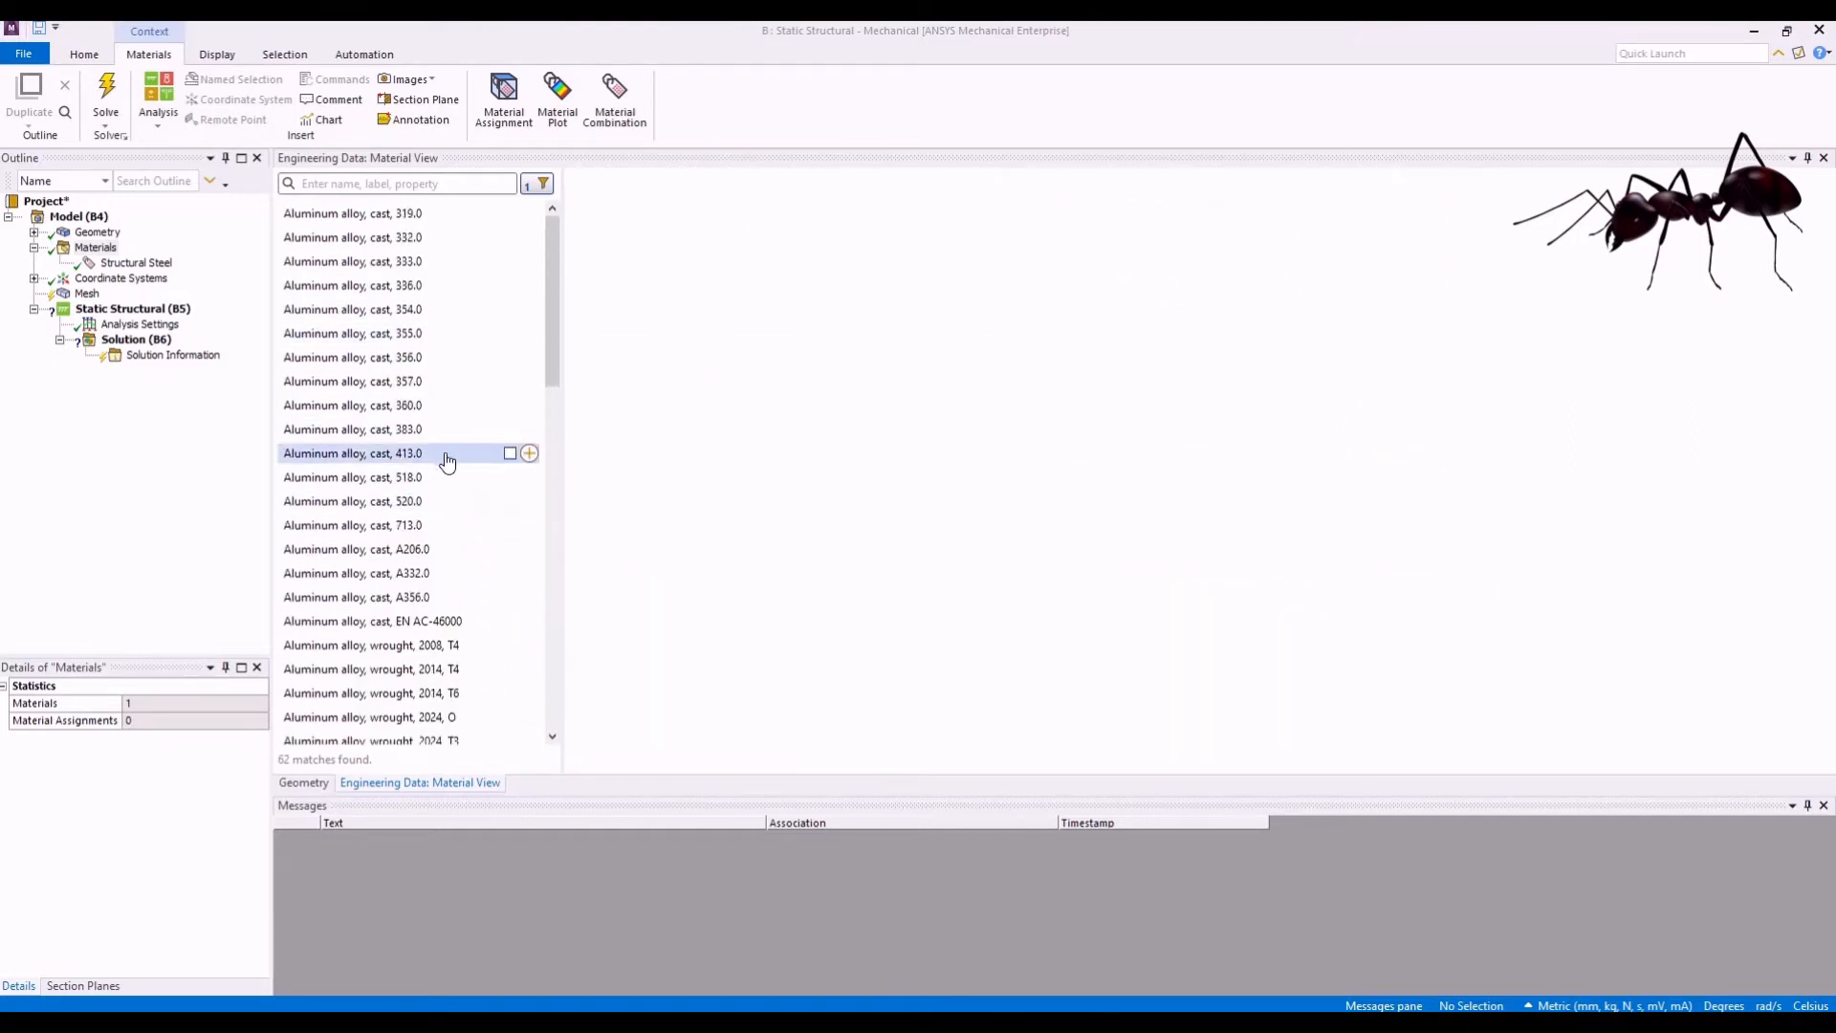
- Clear the Aluminum alloys filter and list the materials carrying the Titanium alloys label instead
click(542, 185)
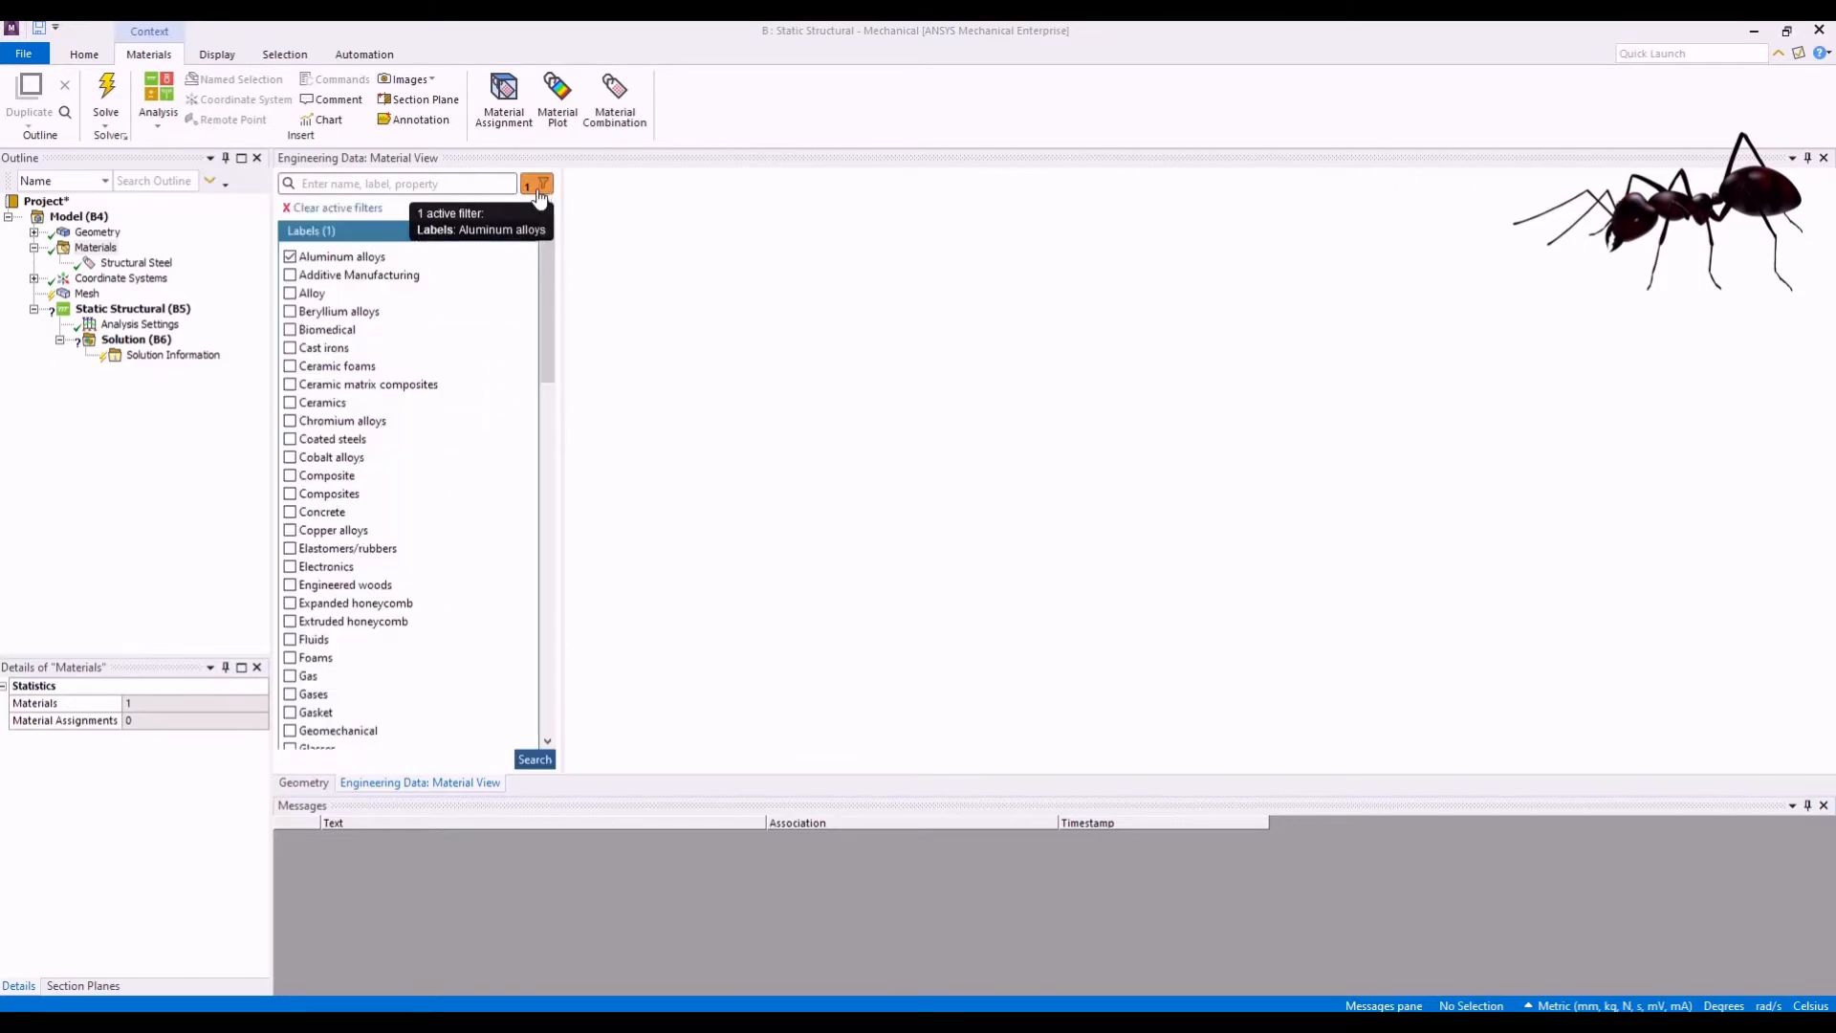
click(335, 209)
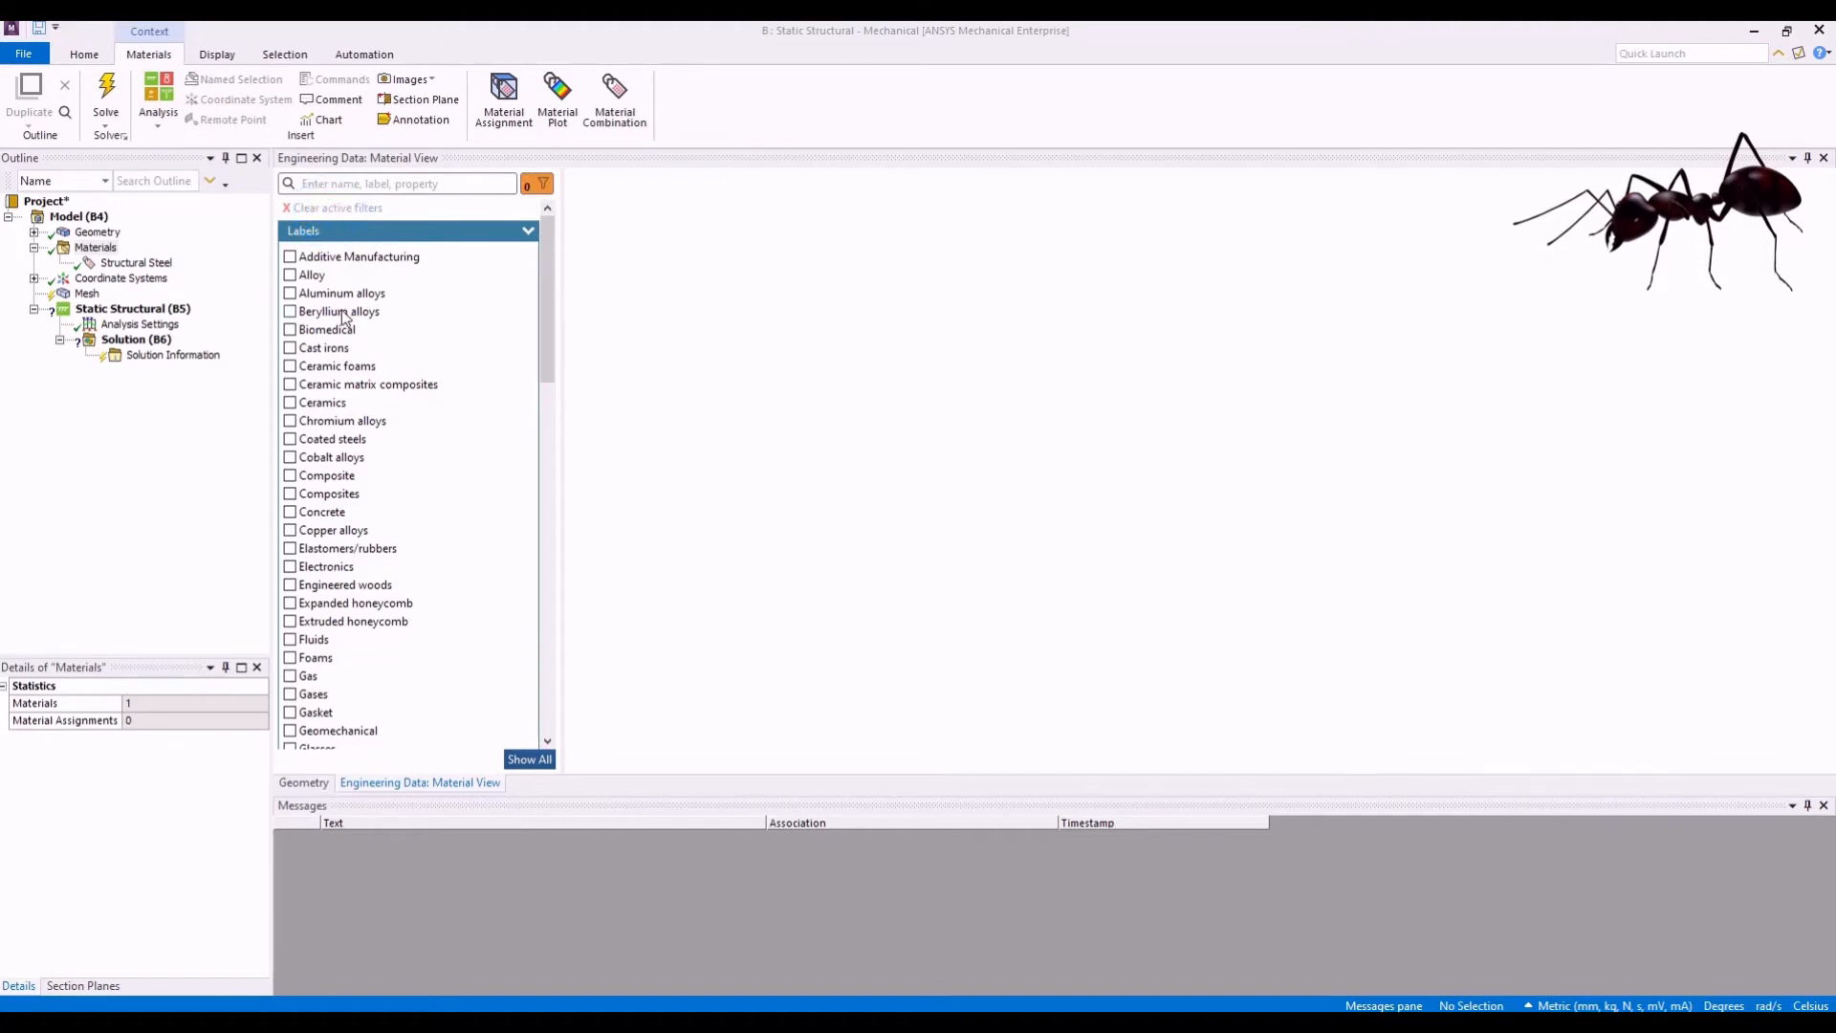
scroll(391, 528, down, 4)
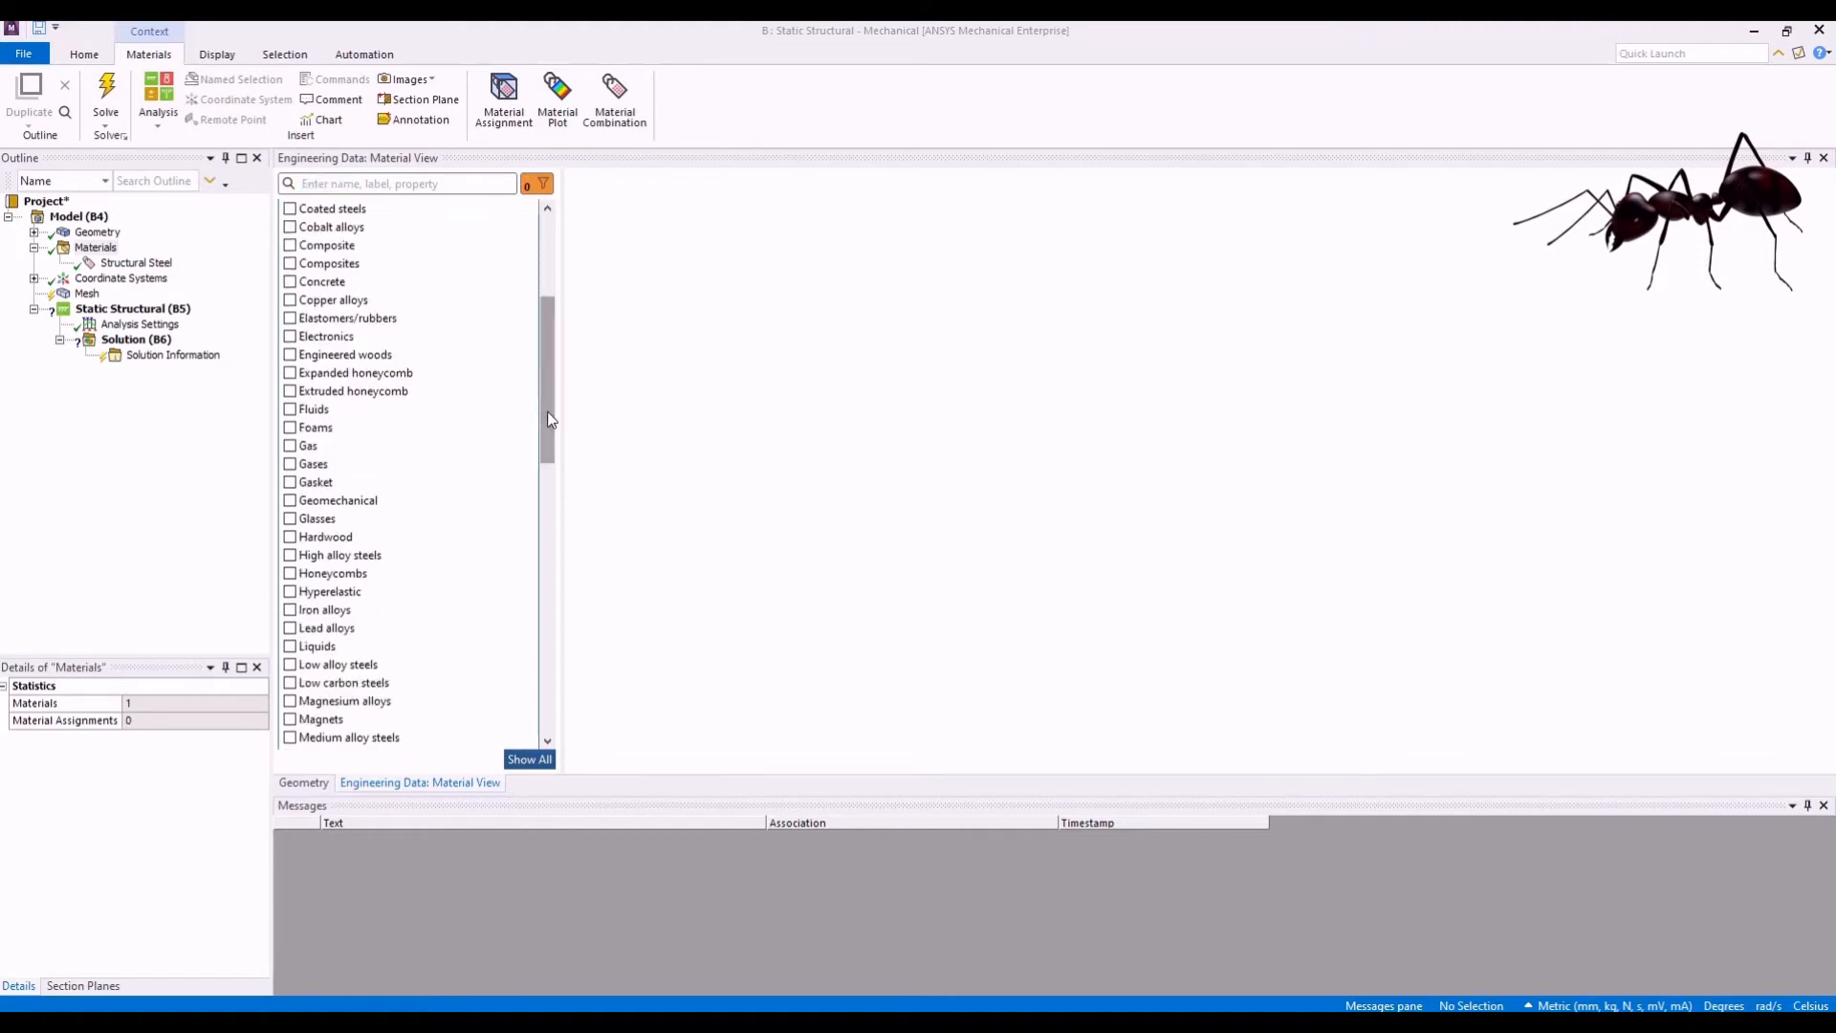
drag(550, 423, 498, 660)
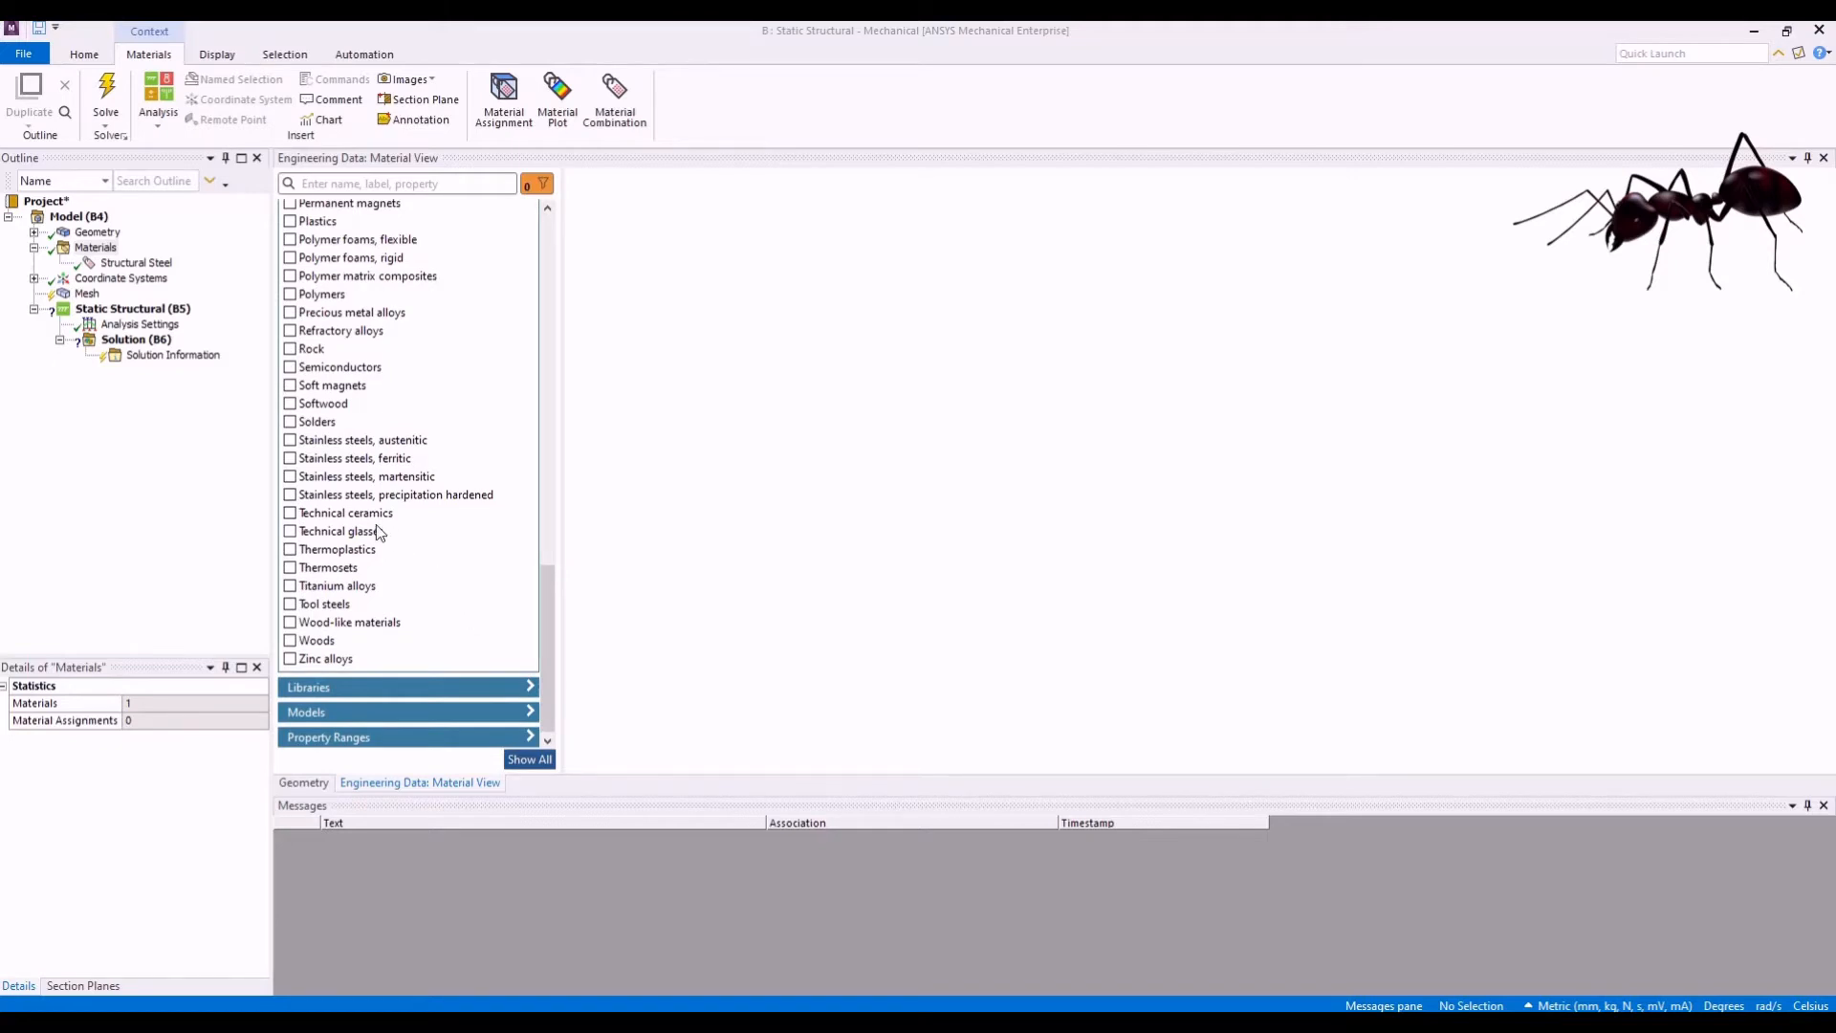
click(290, 586)
click(533, 759)
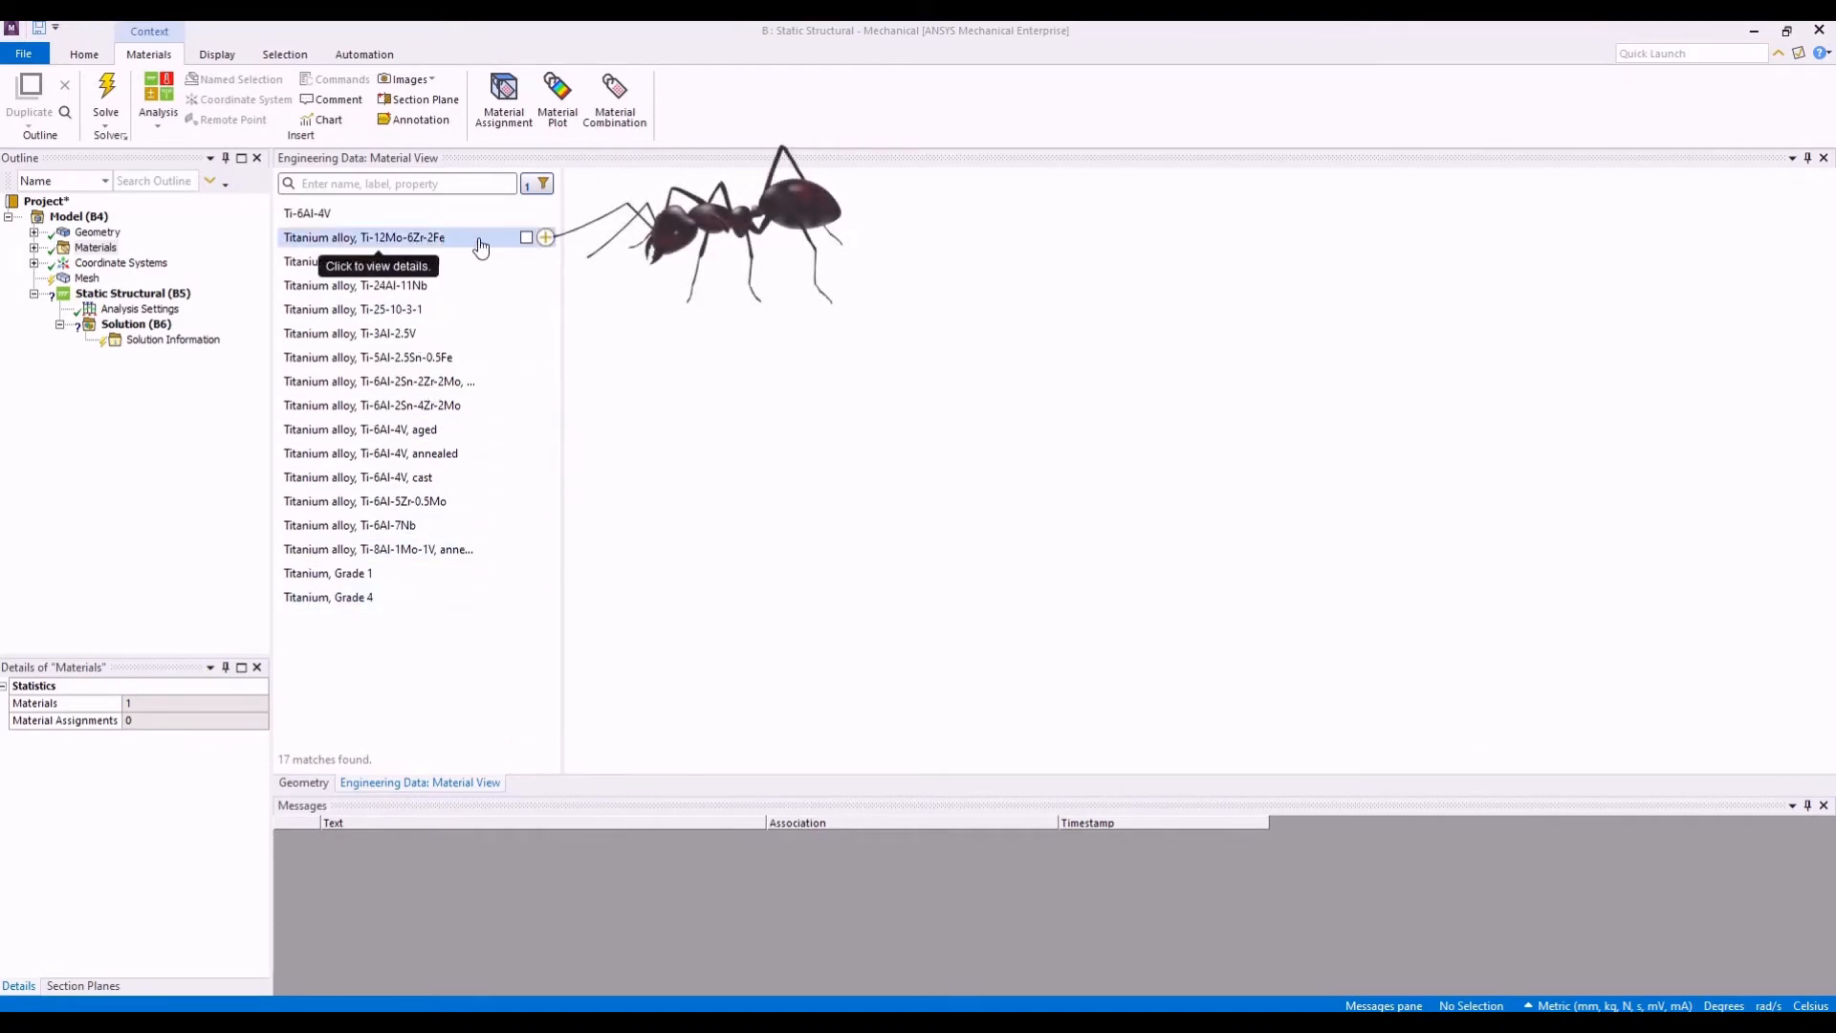
- Add titanium alloys Ti-12Mo-6Zr-2Fe and Ti-6Al-7Nb to the model's materials
click(545, 239)
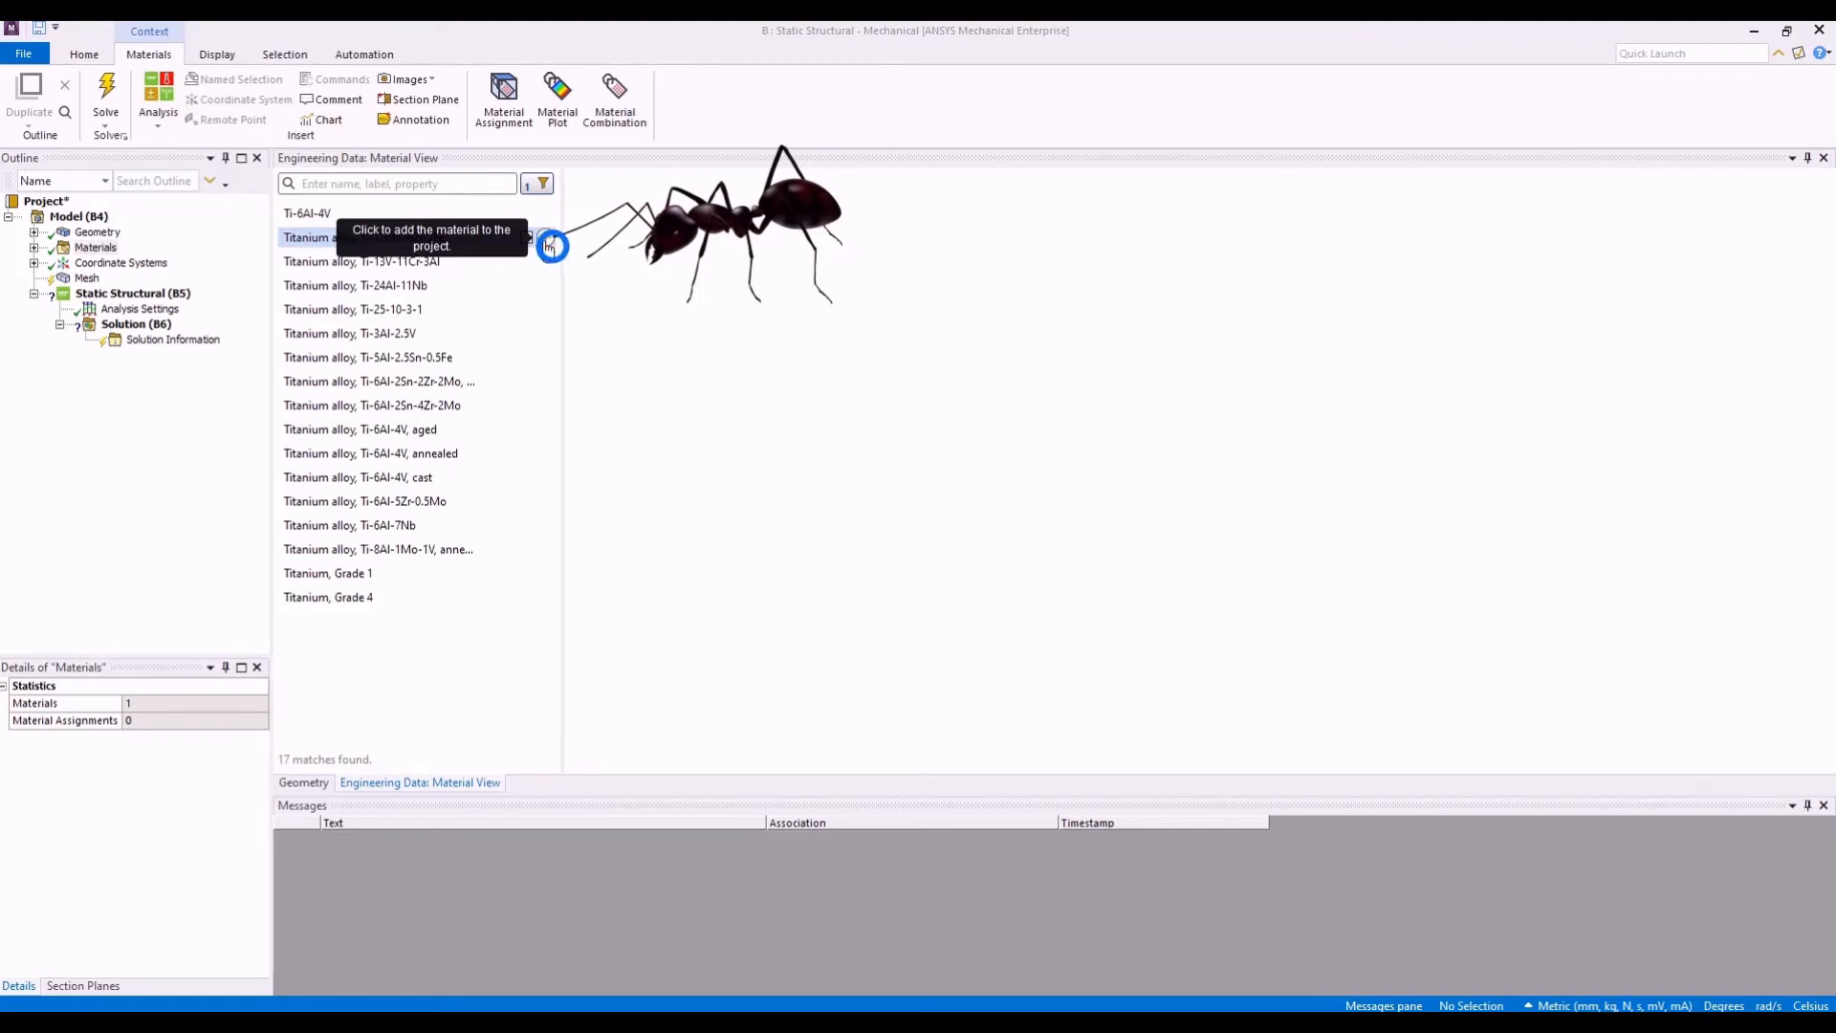
click(33, 247)
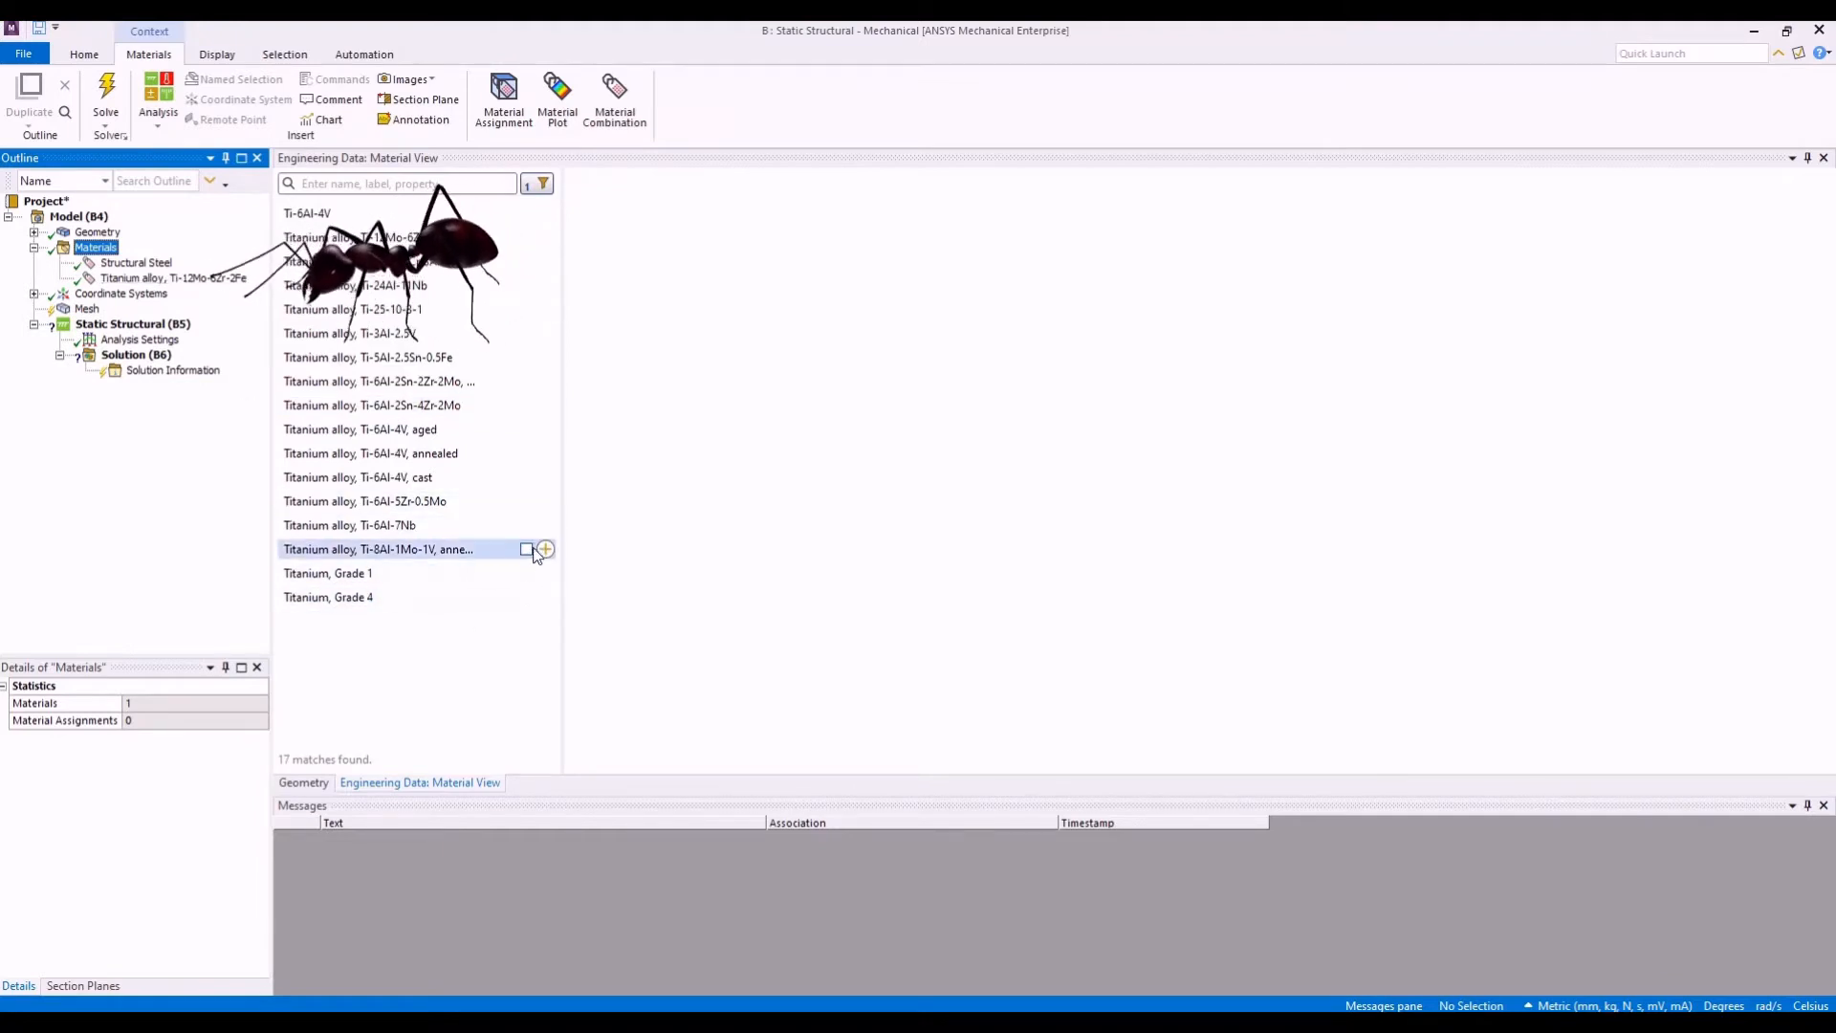
click(547, 526)
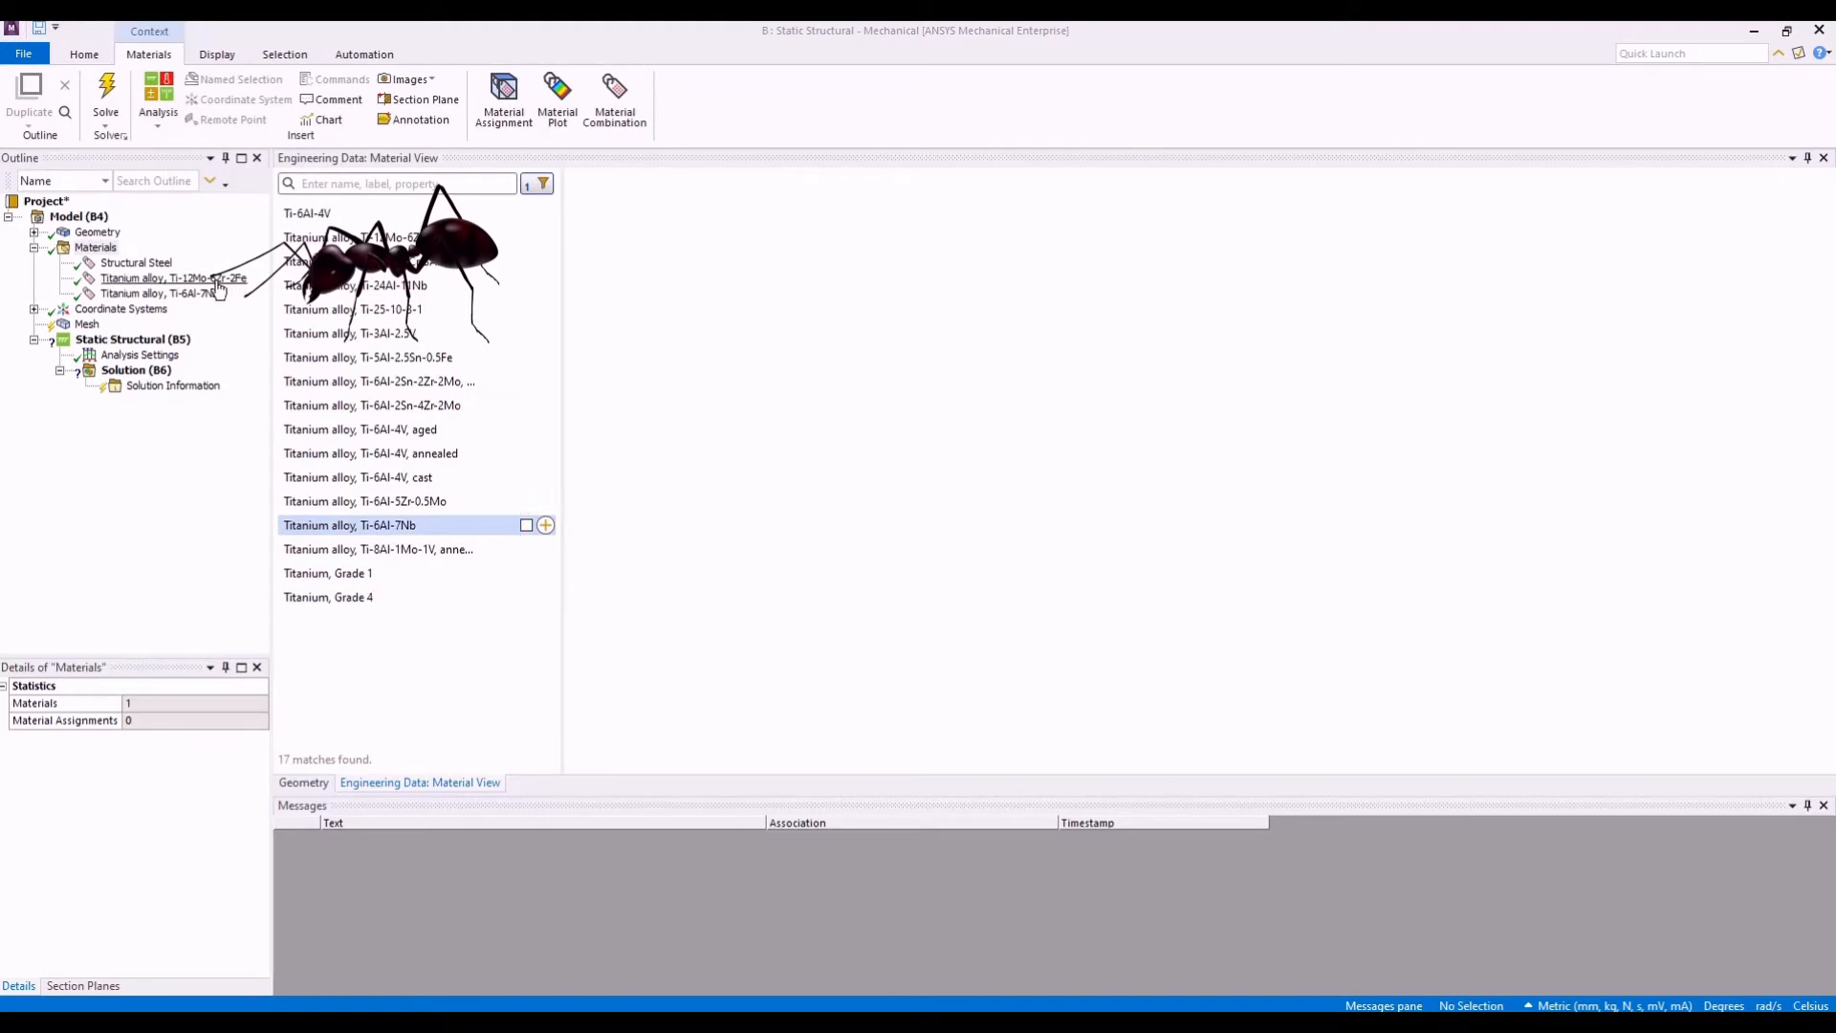
- Compare the properties of titanium alloys Ti-12Mo-6Zr-2Fe and Ti-6Al-7Nb, and leave the comparison
click(527, 525)
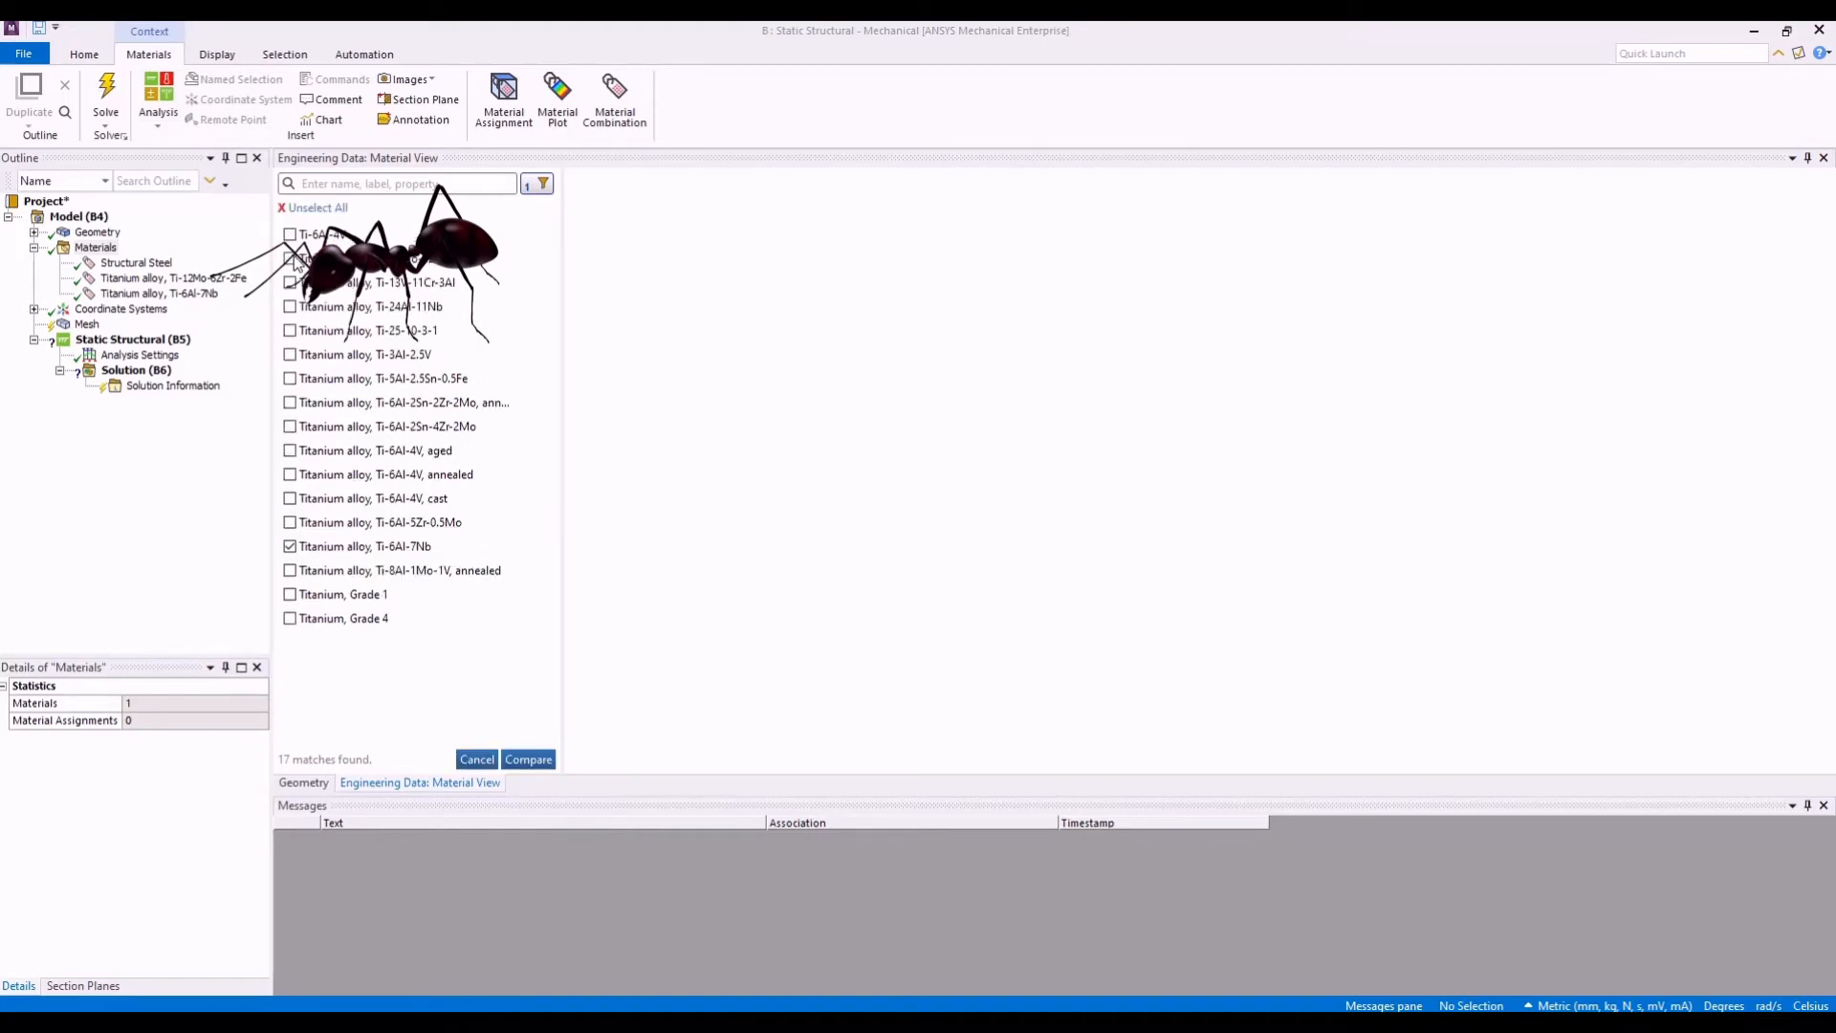
click(526, 759)
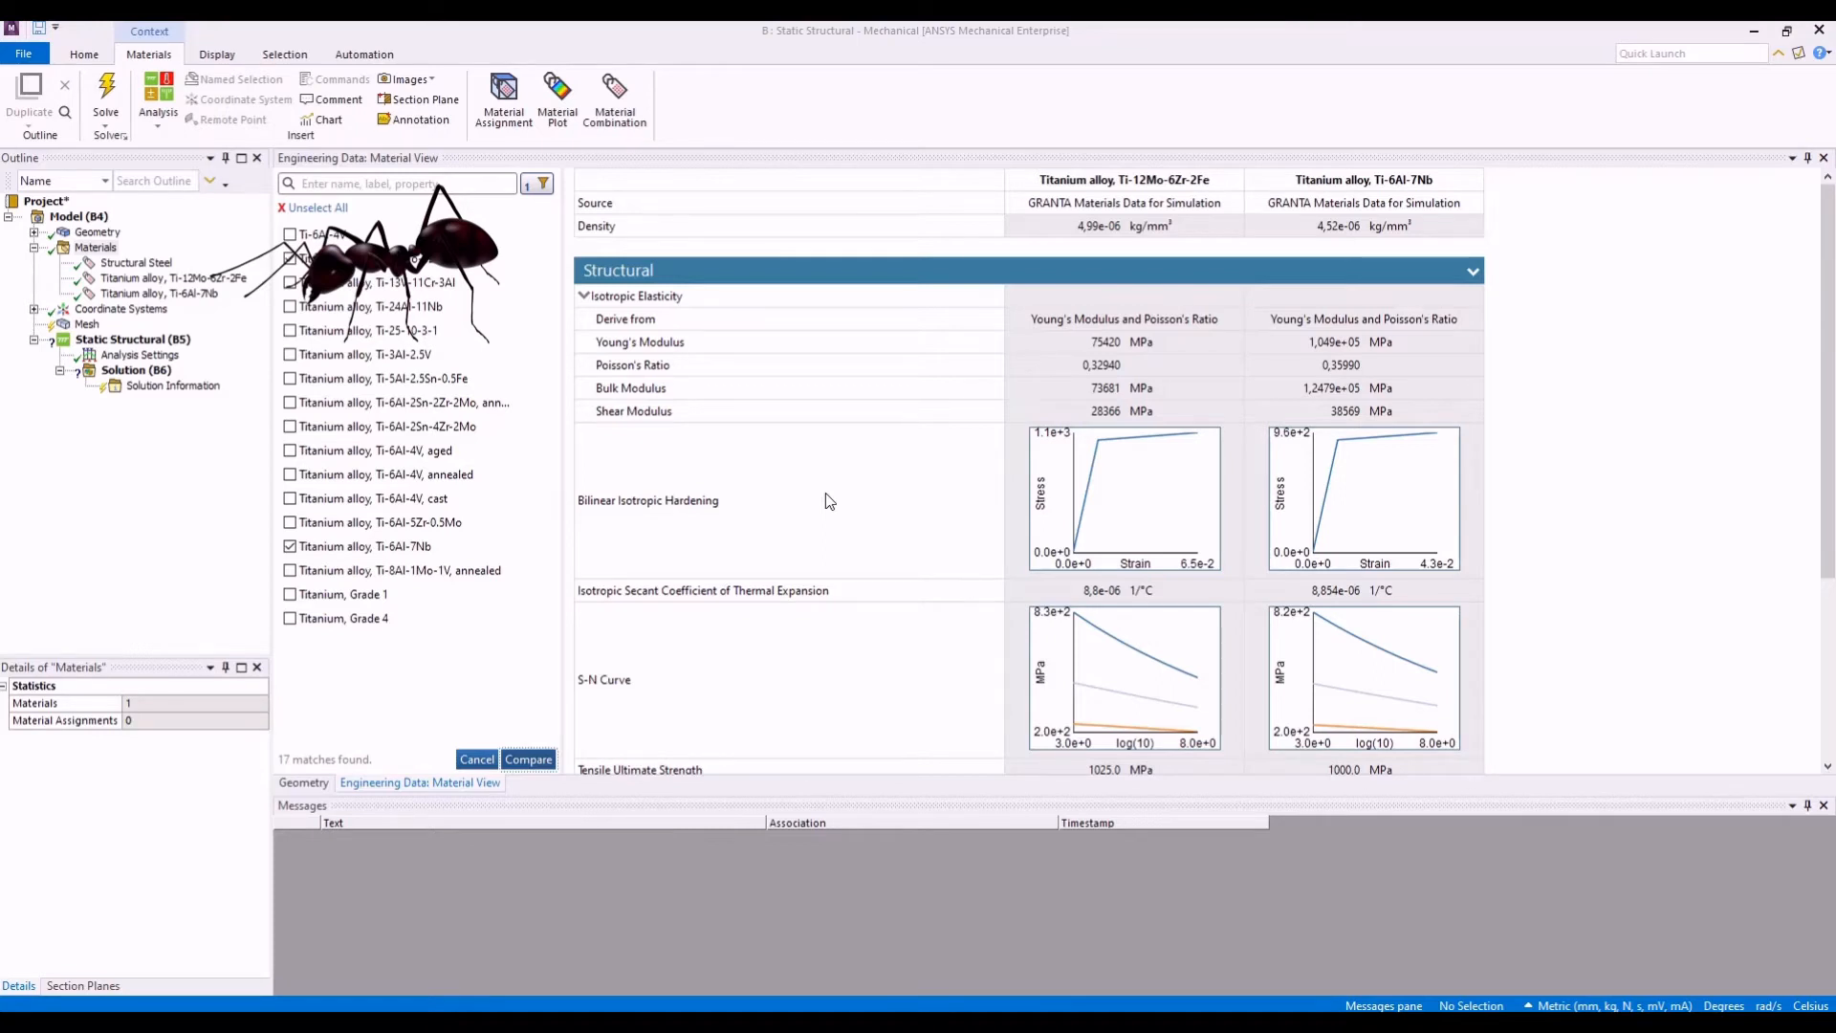
click(291, 548)
click(481, 760)
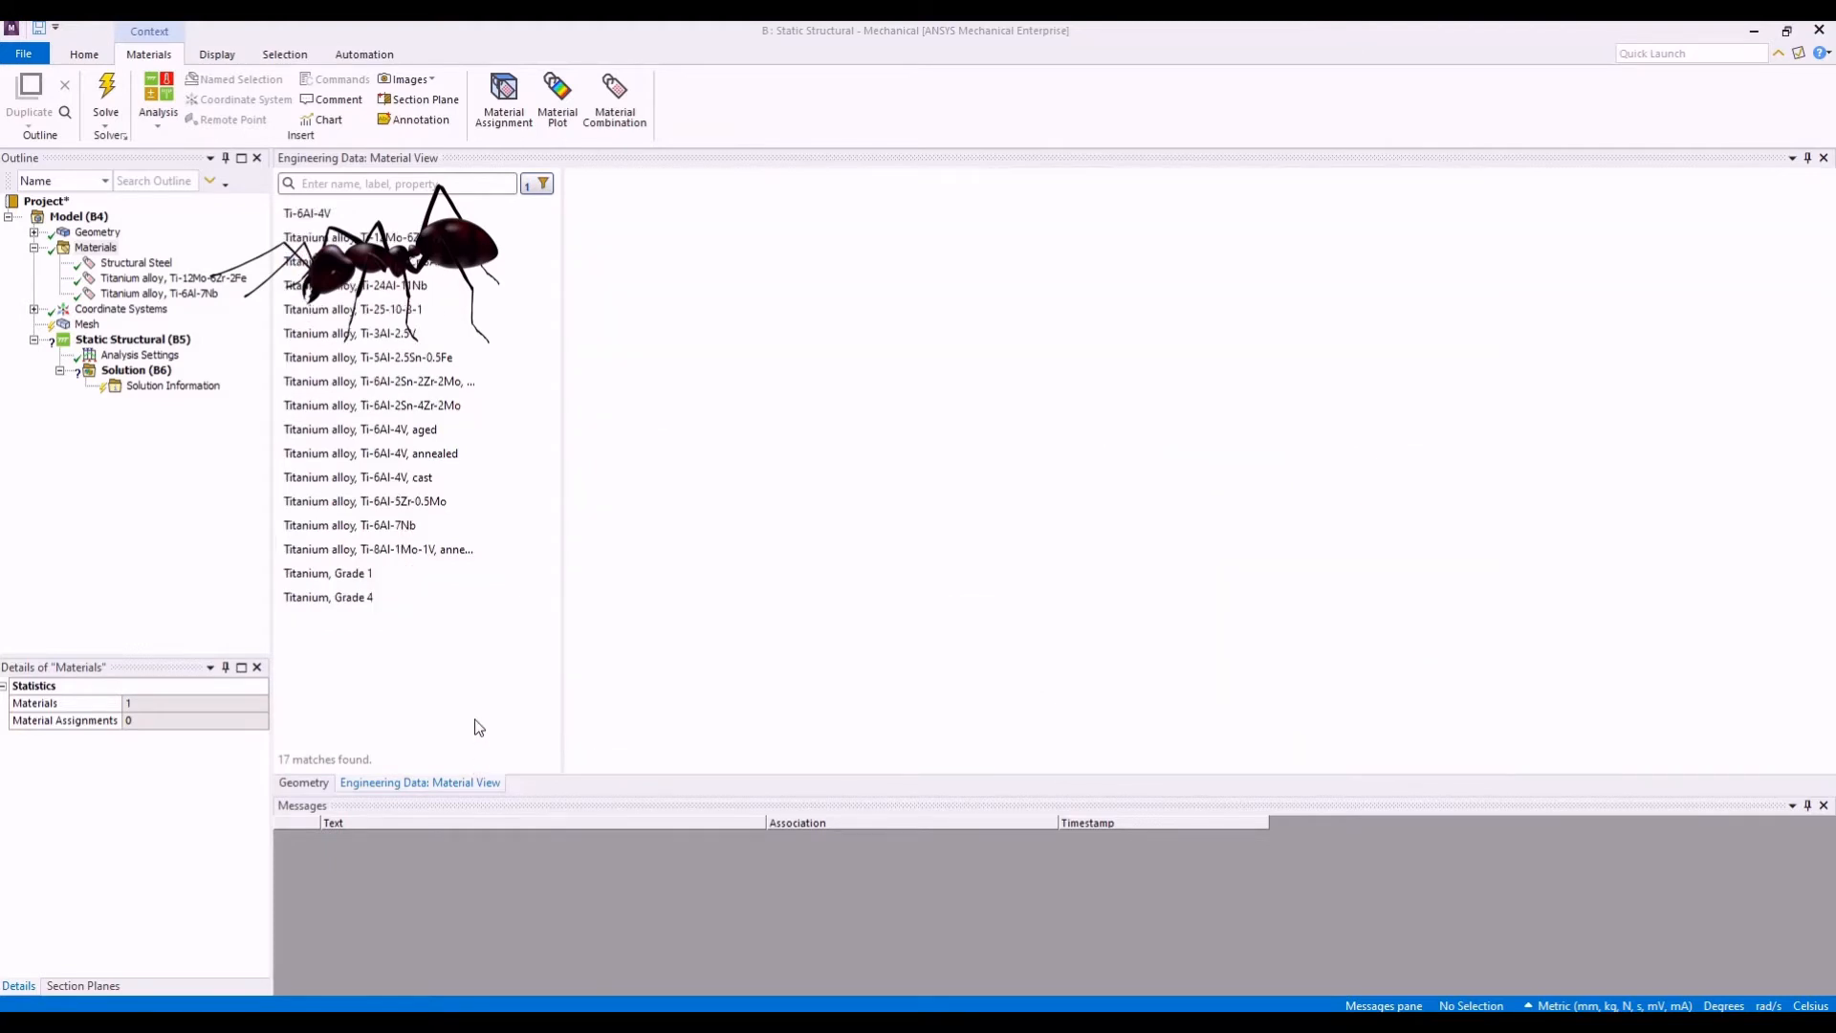
- Clear the Titanium alloys filter and collapse the Labels group of the material filters
click(543, 187)
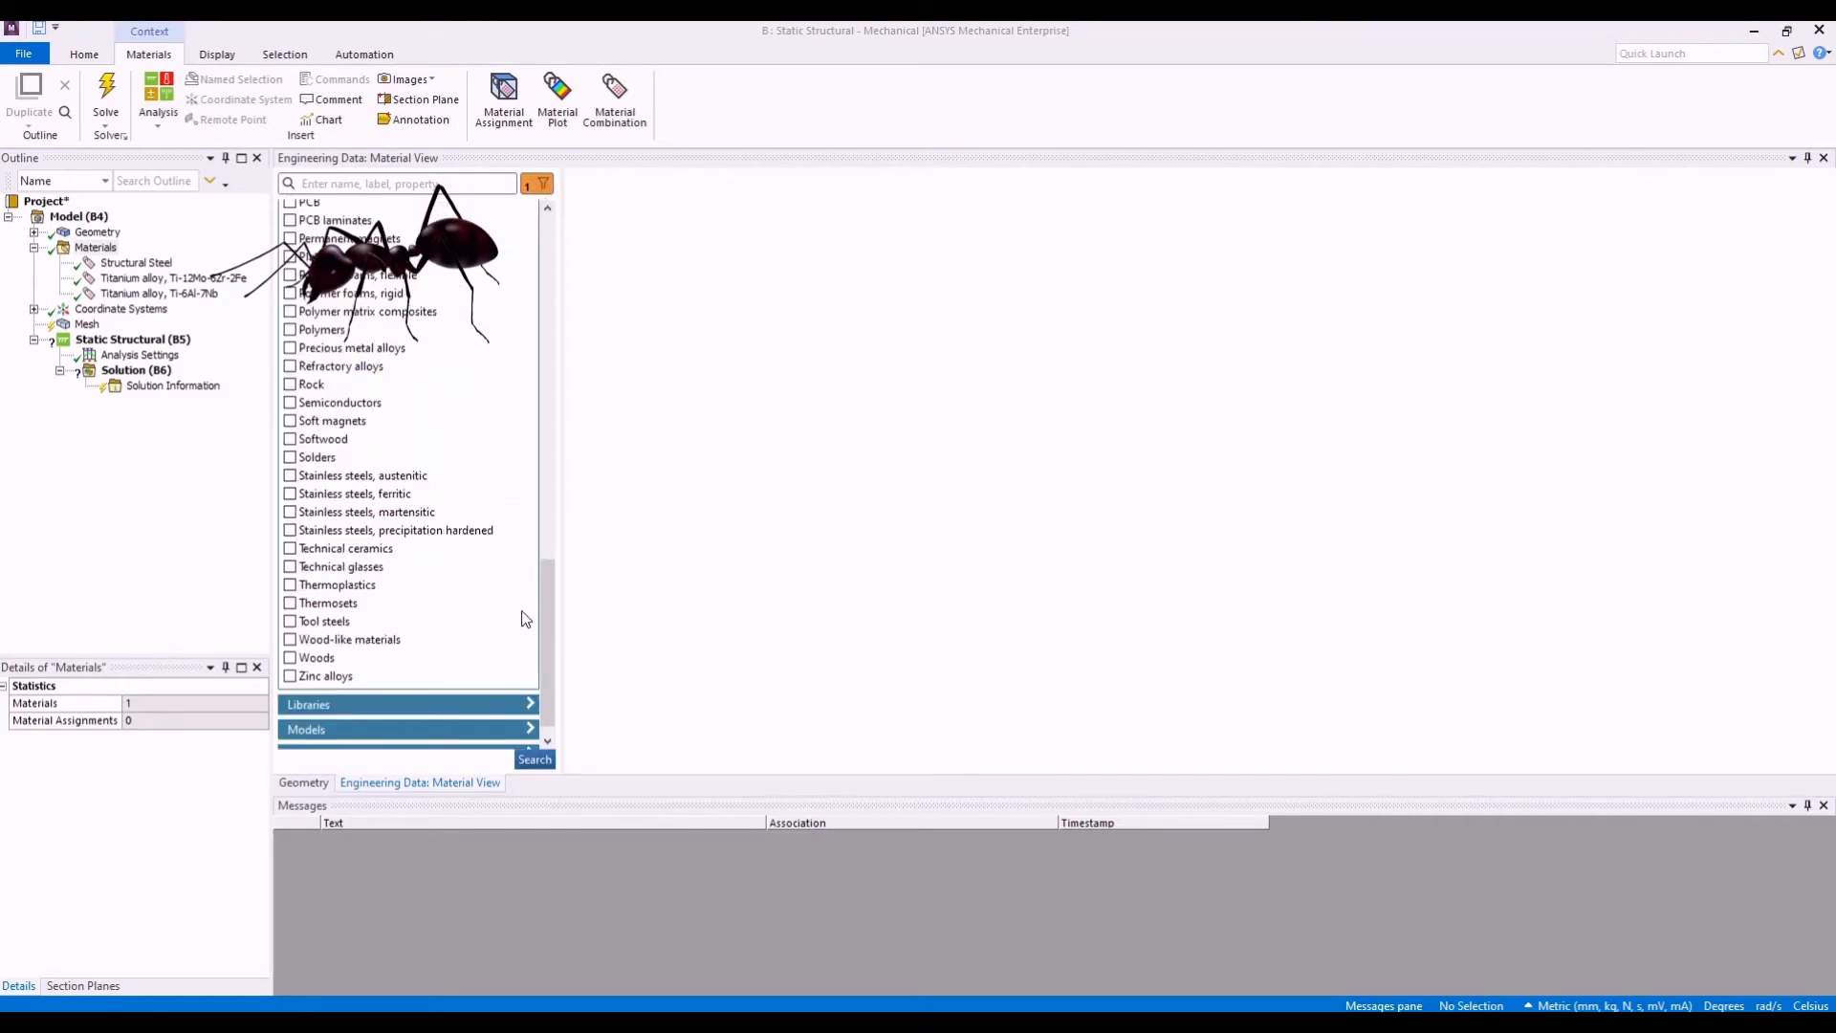
scroll(544, 622, up, 10)
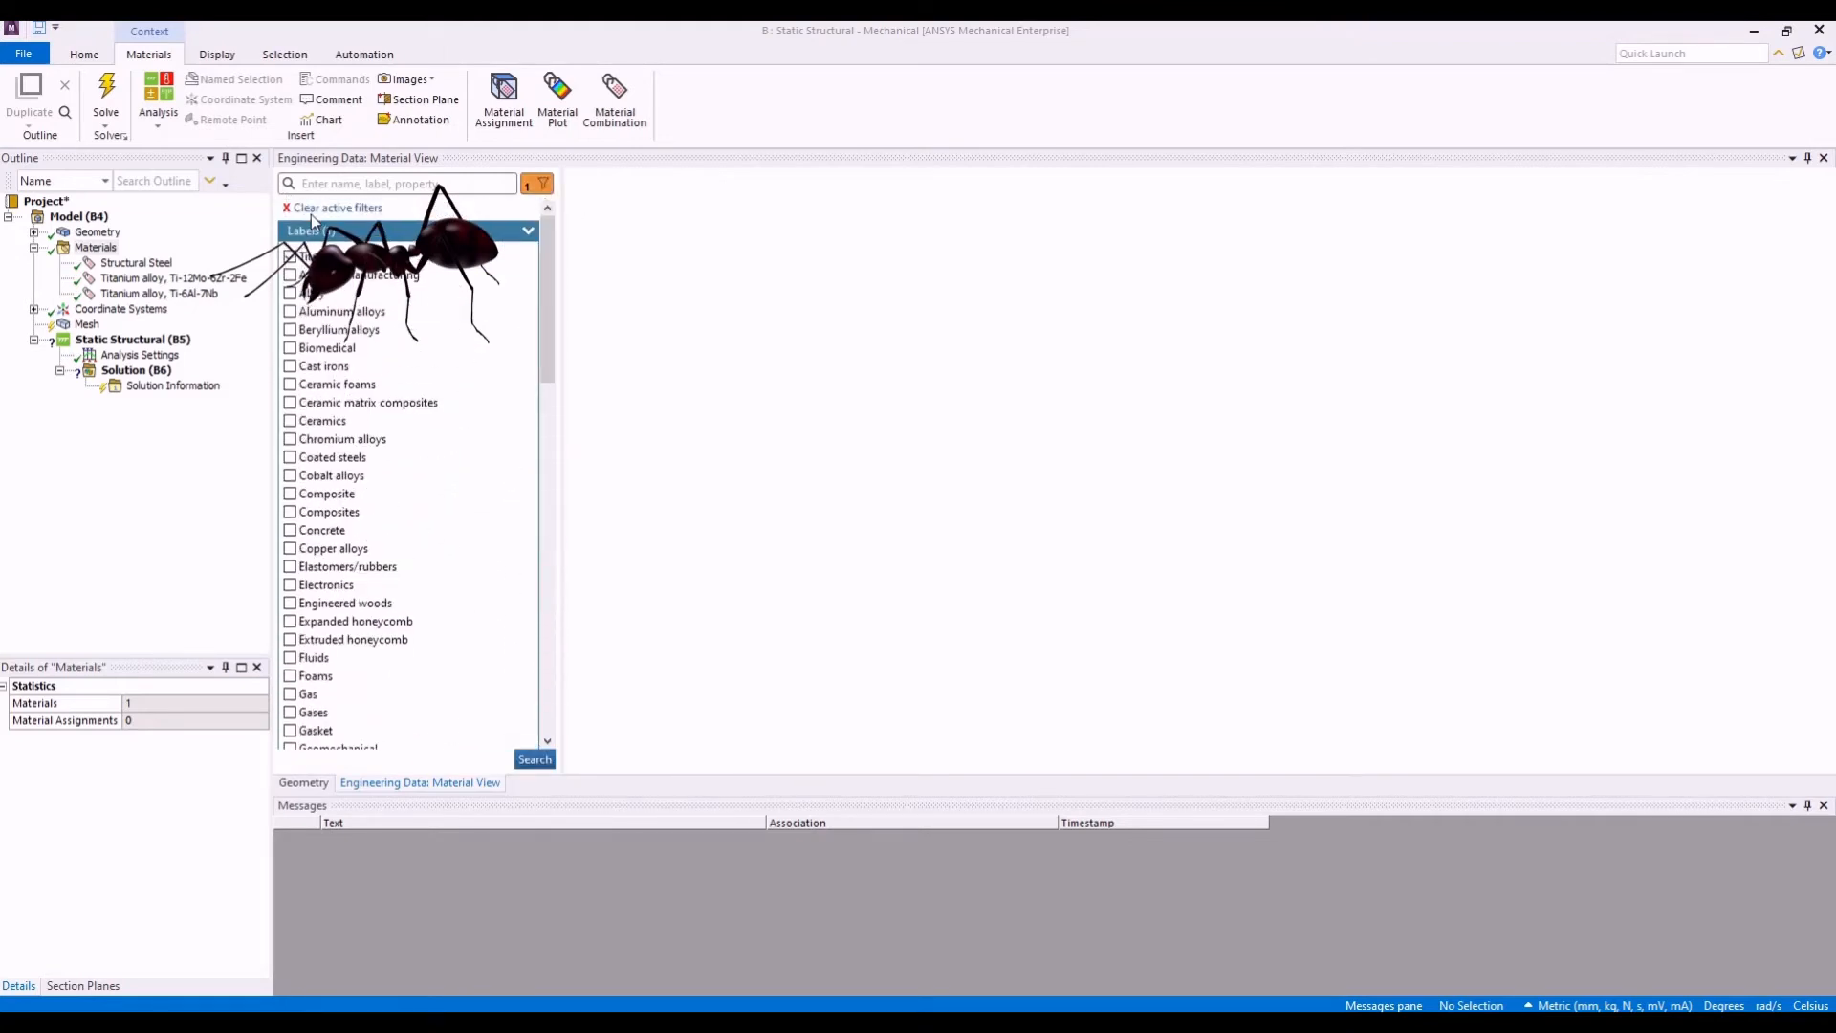
click(319, 209)
click(527, 233)
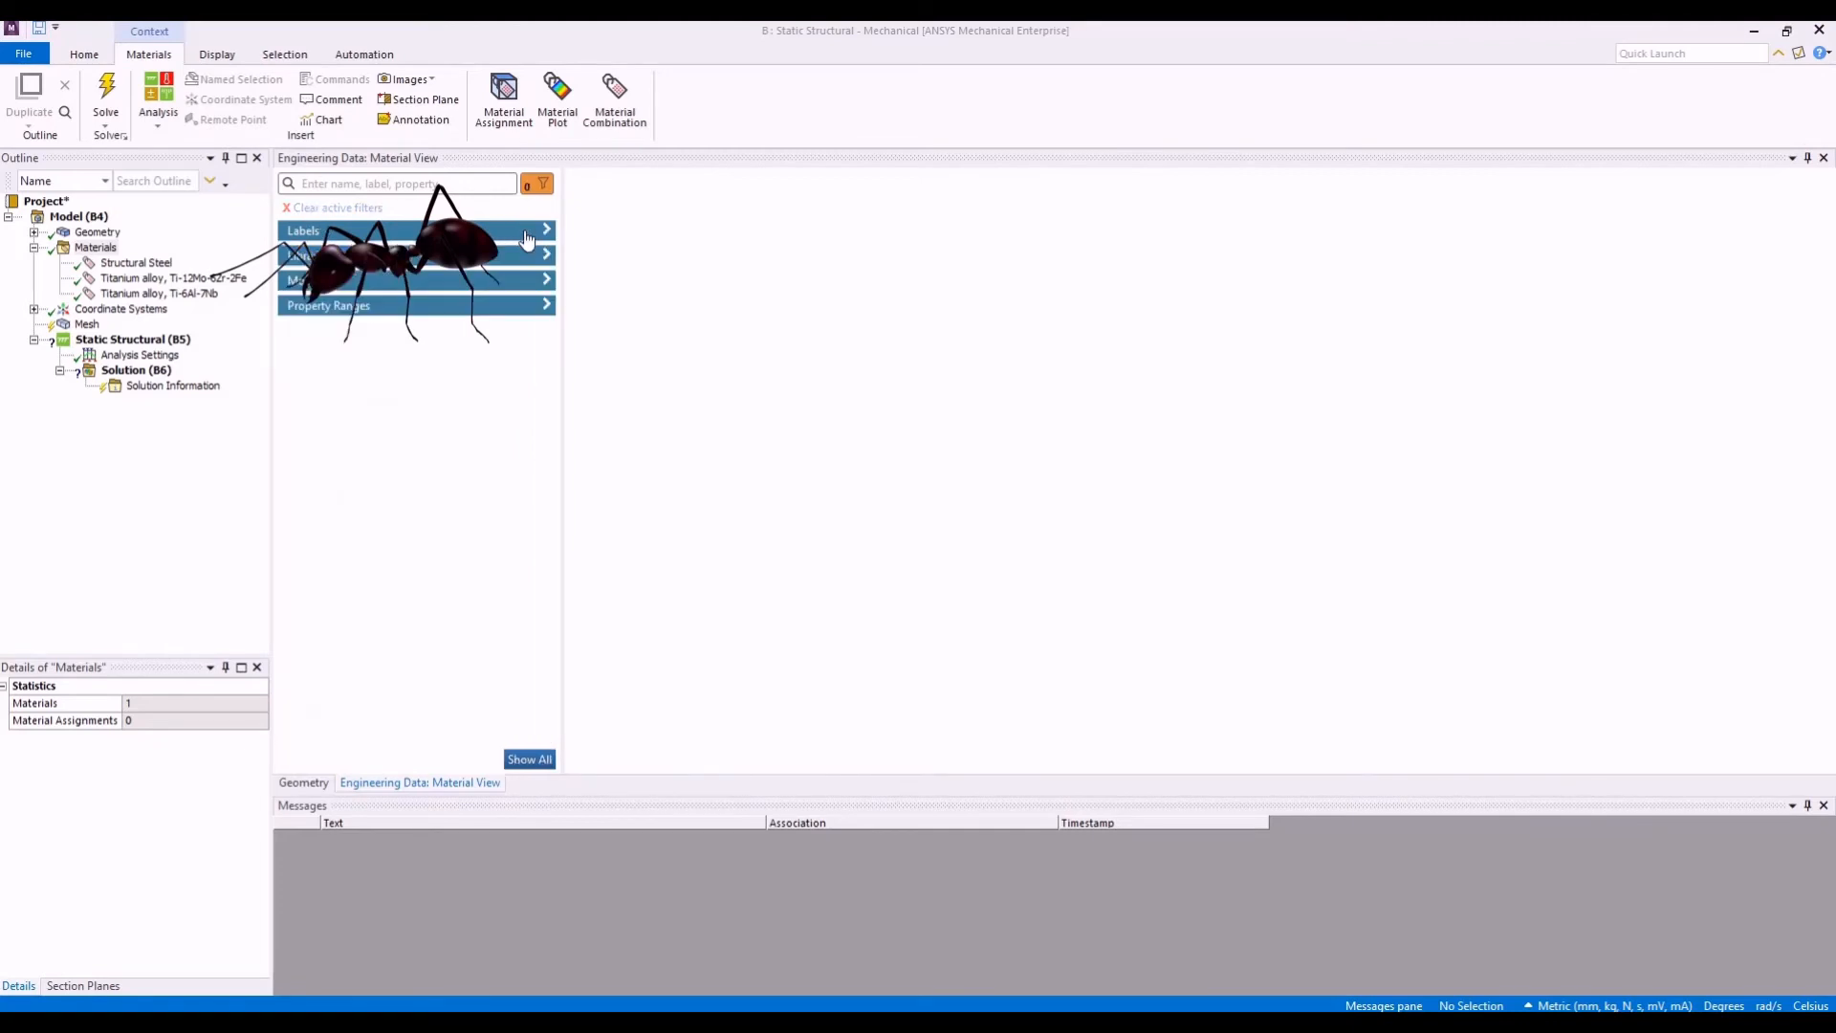
- Filter the Engineering Data materials by the Neo-Hookean model and list the matching materials
click(533, 281)
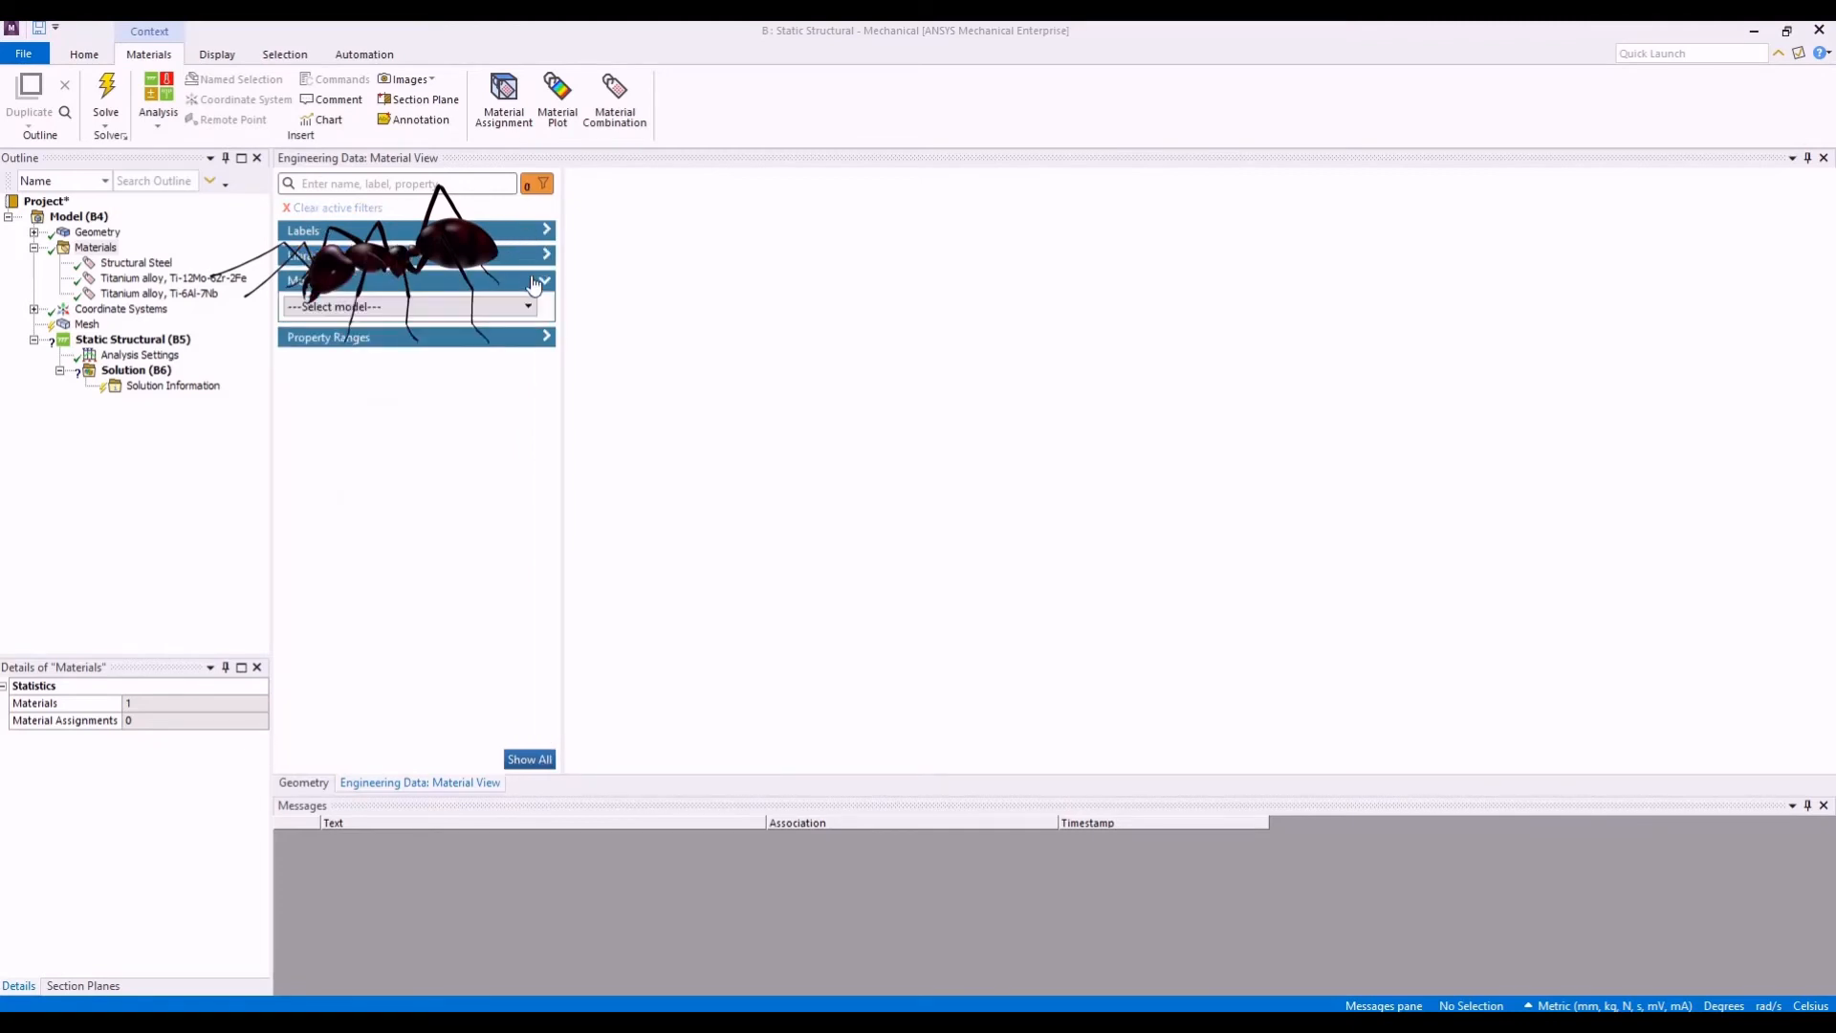
click(527, 306)
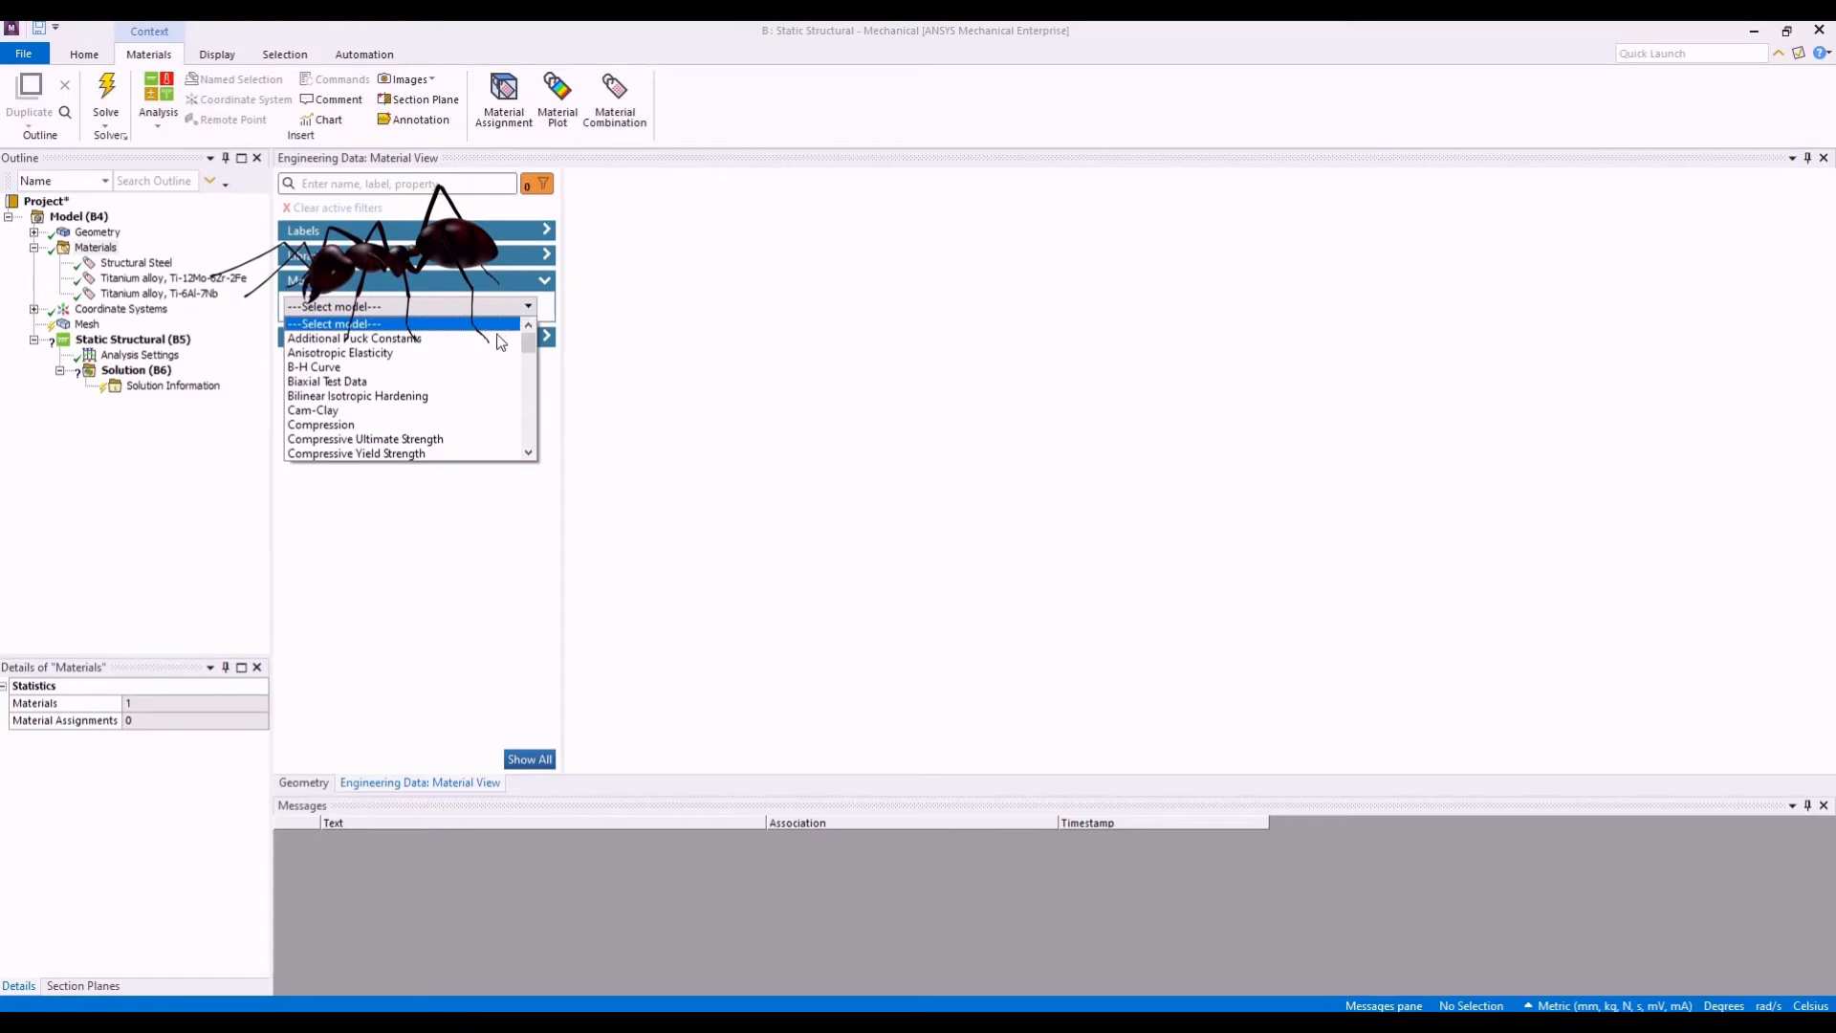
scroll(530, 354, down, 5)
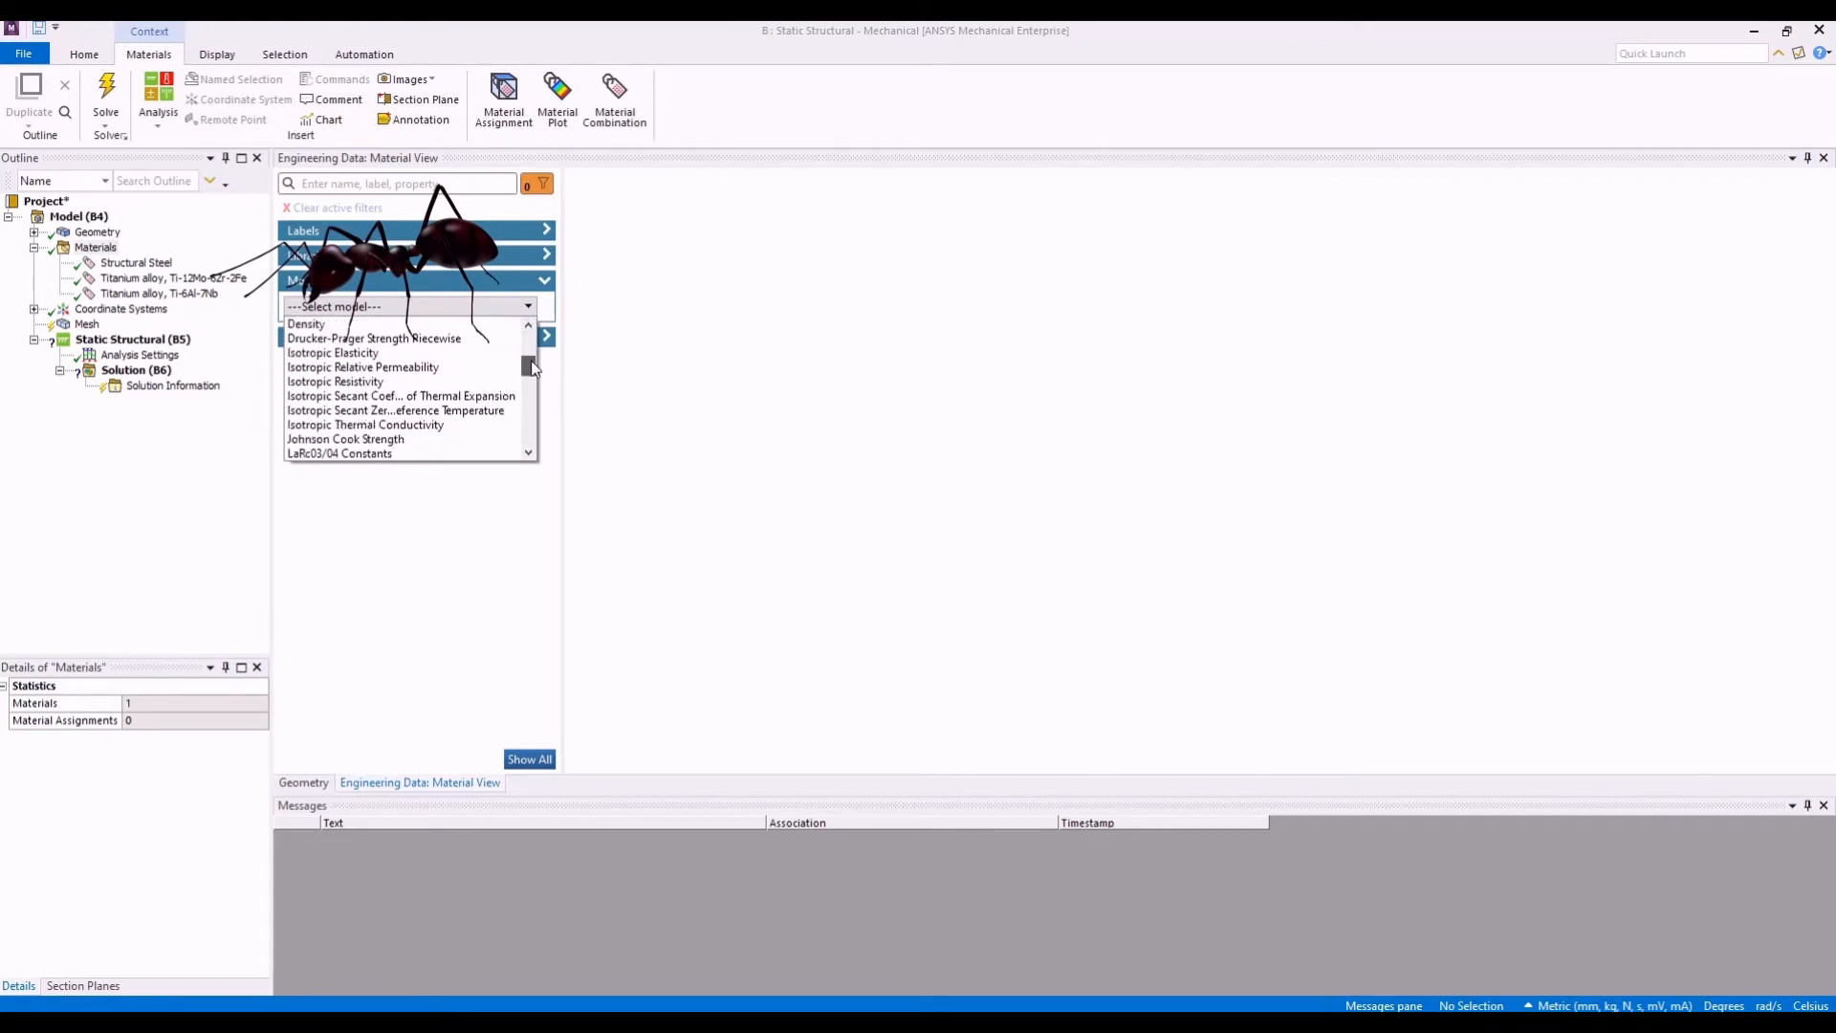
scroll(531, 360, down, 5)
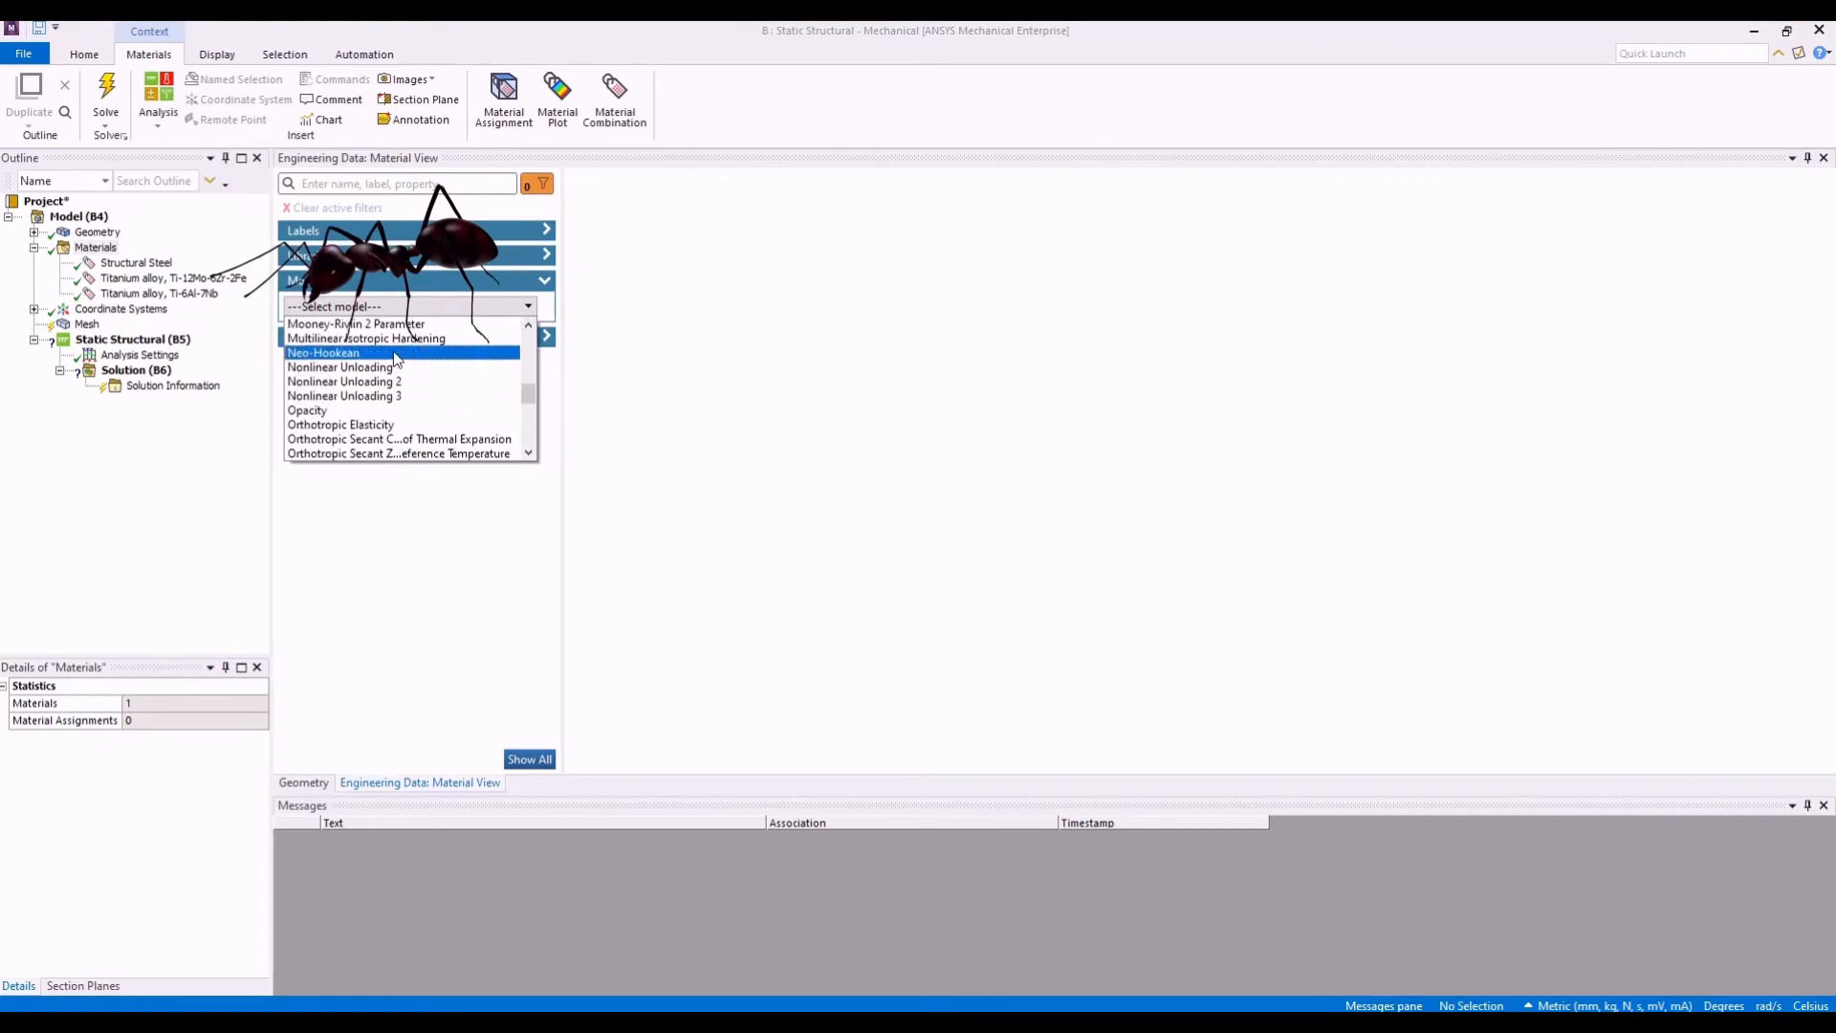
click(397, 353)
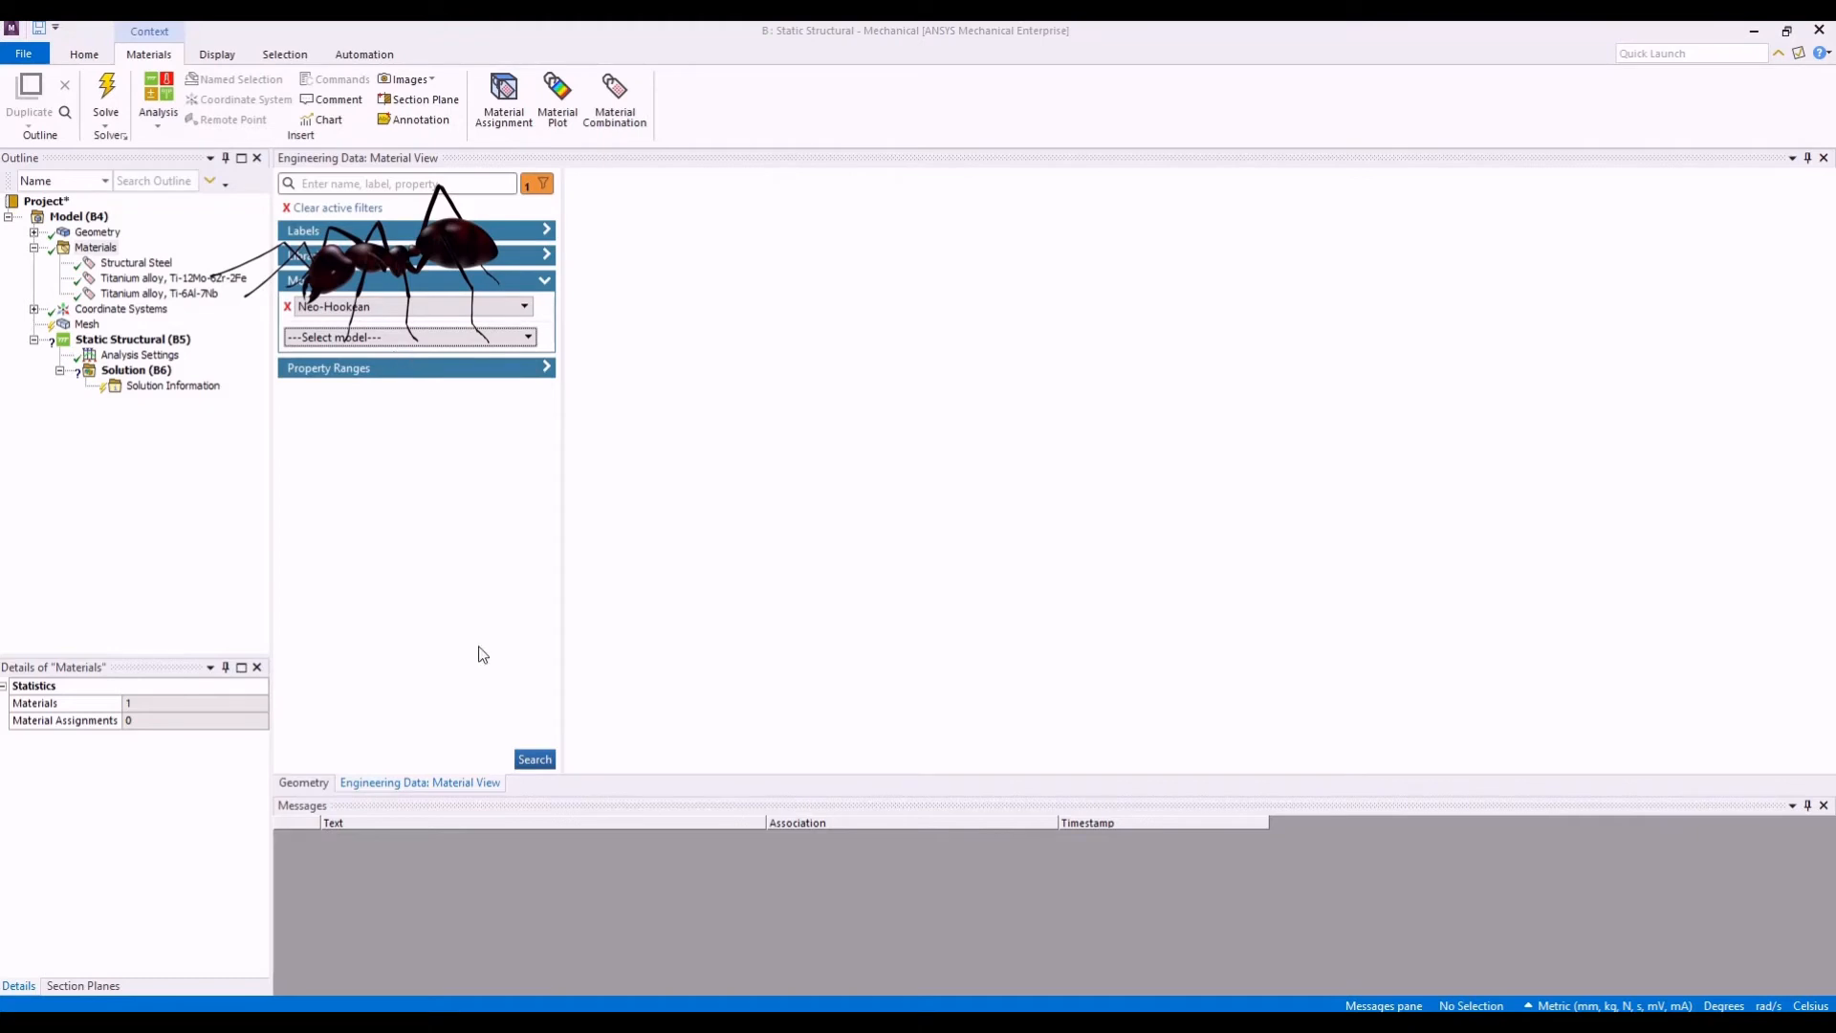
click(534, 760)
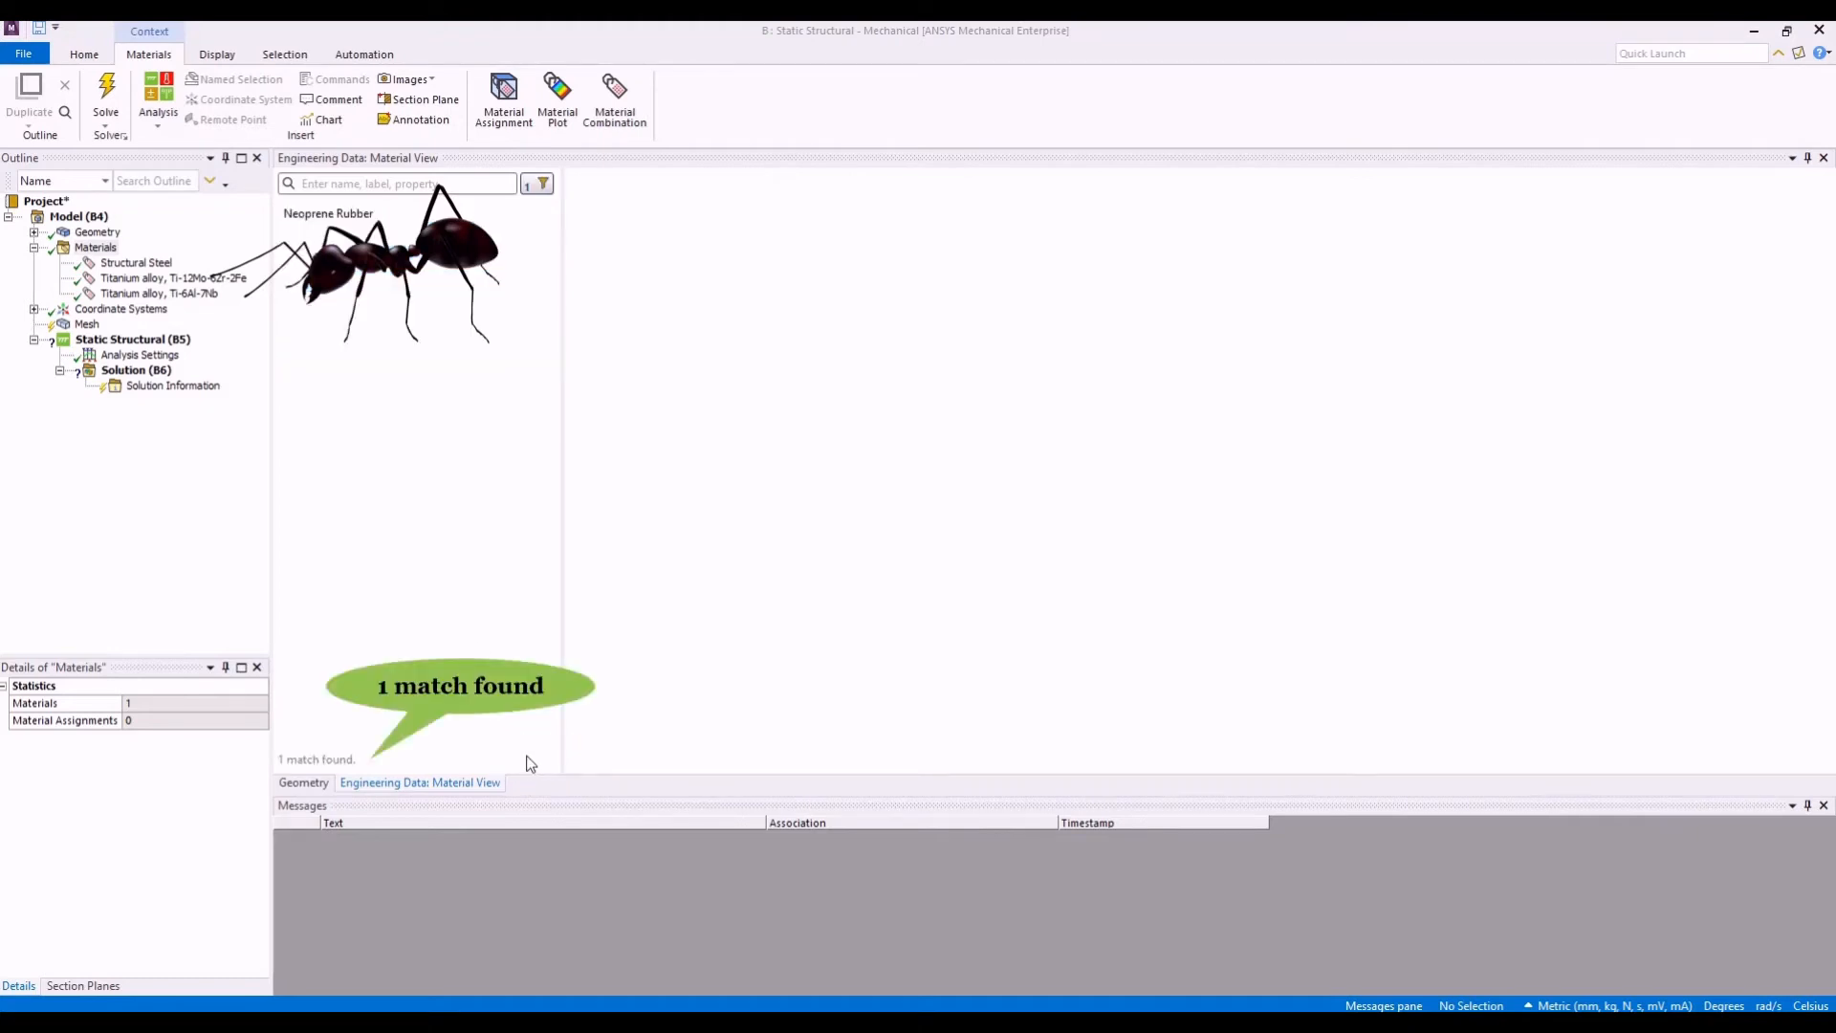
- Replace the Neo-Hookean model filter with S-N Curve, then list and browse the matching materials
click(540, 187)
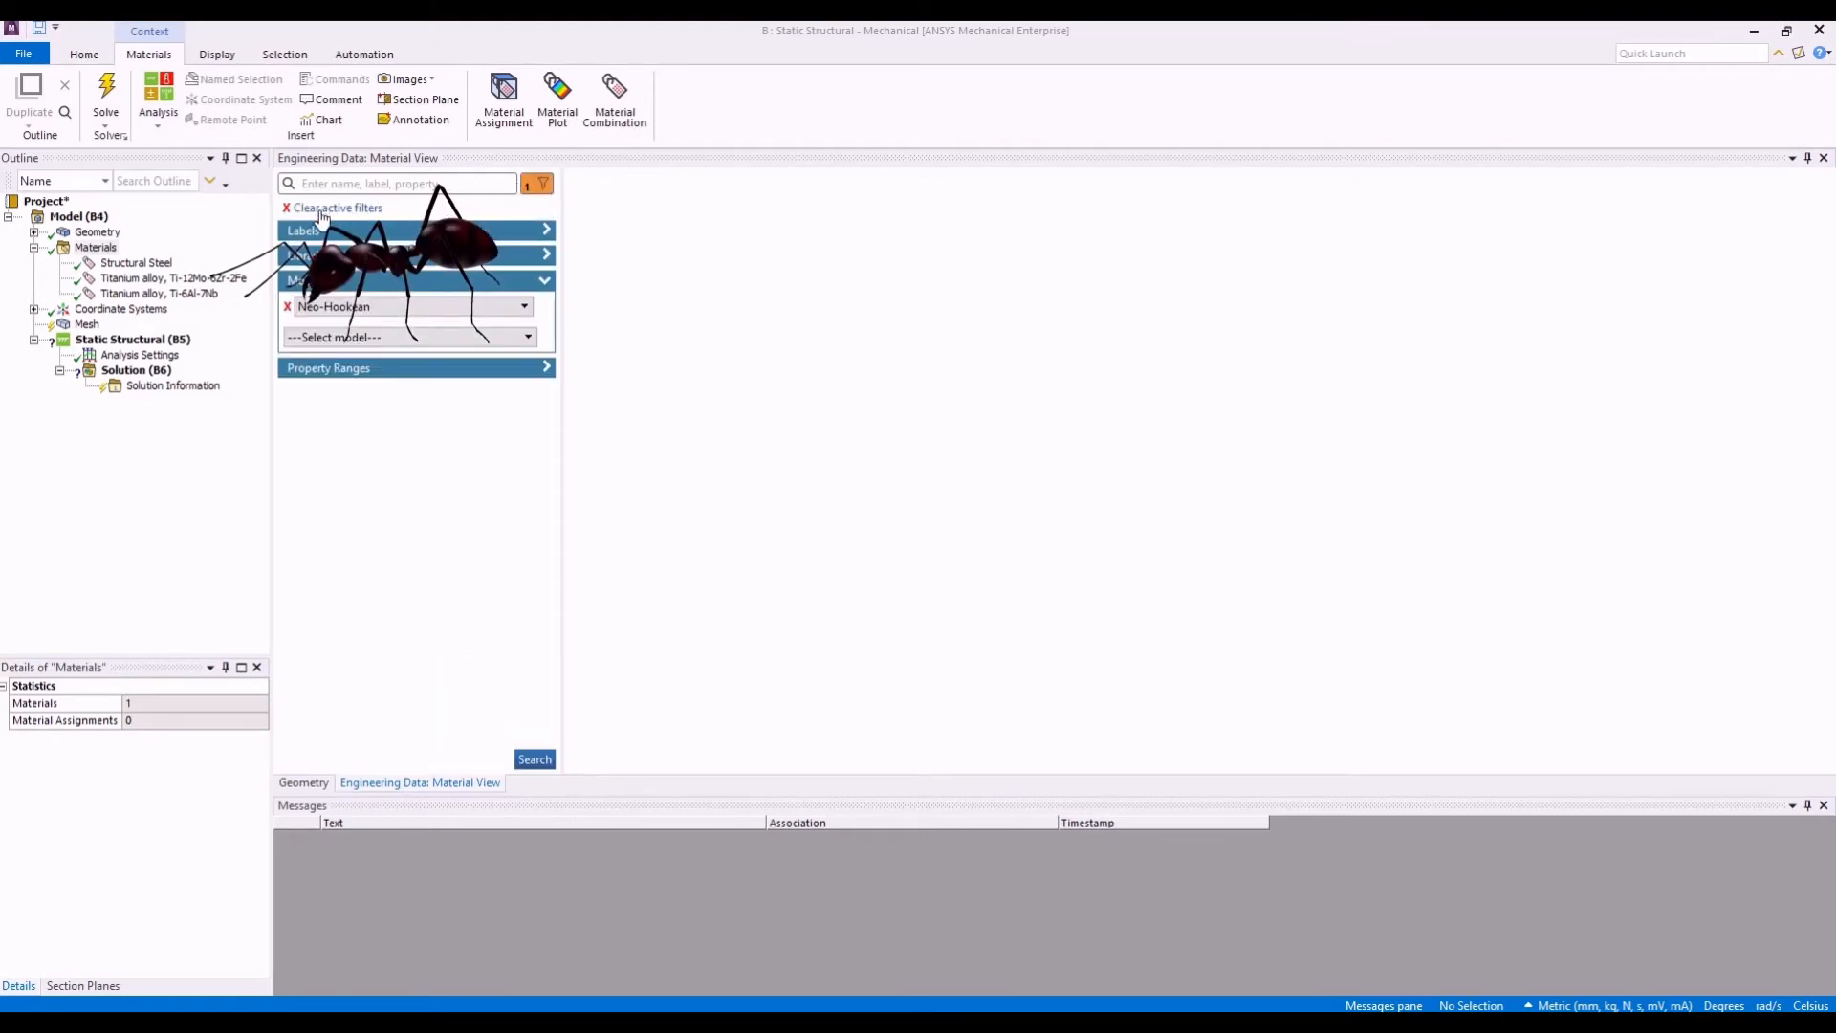
click(286, 307)
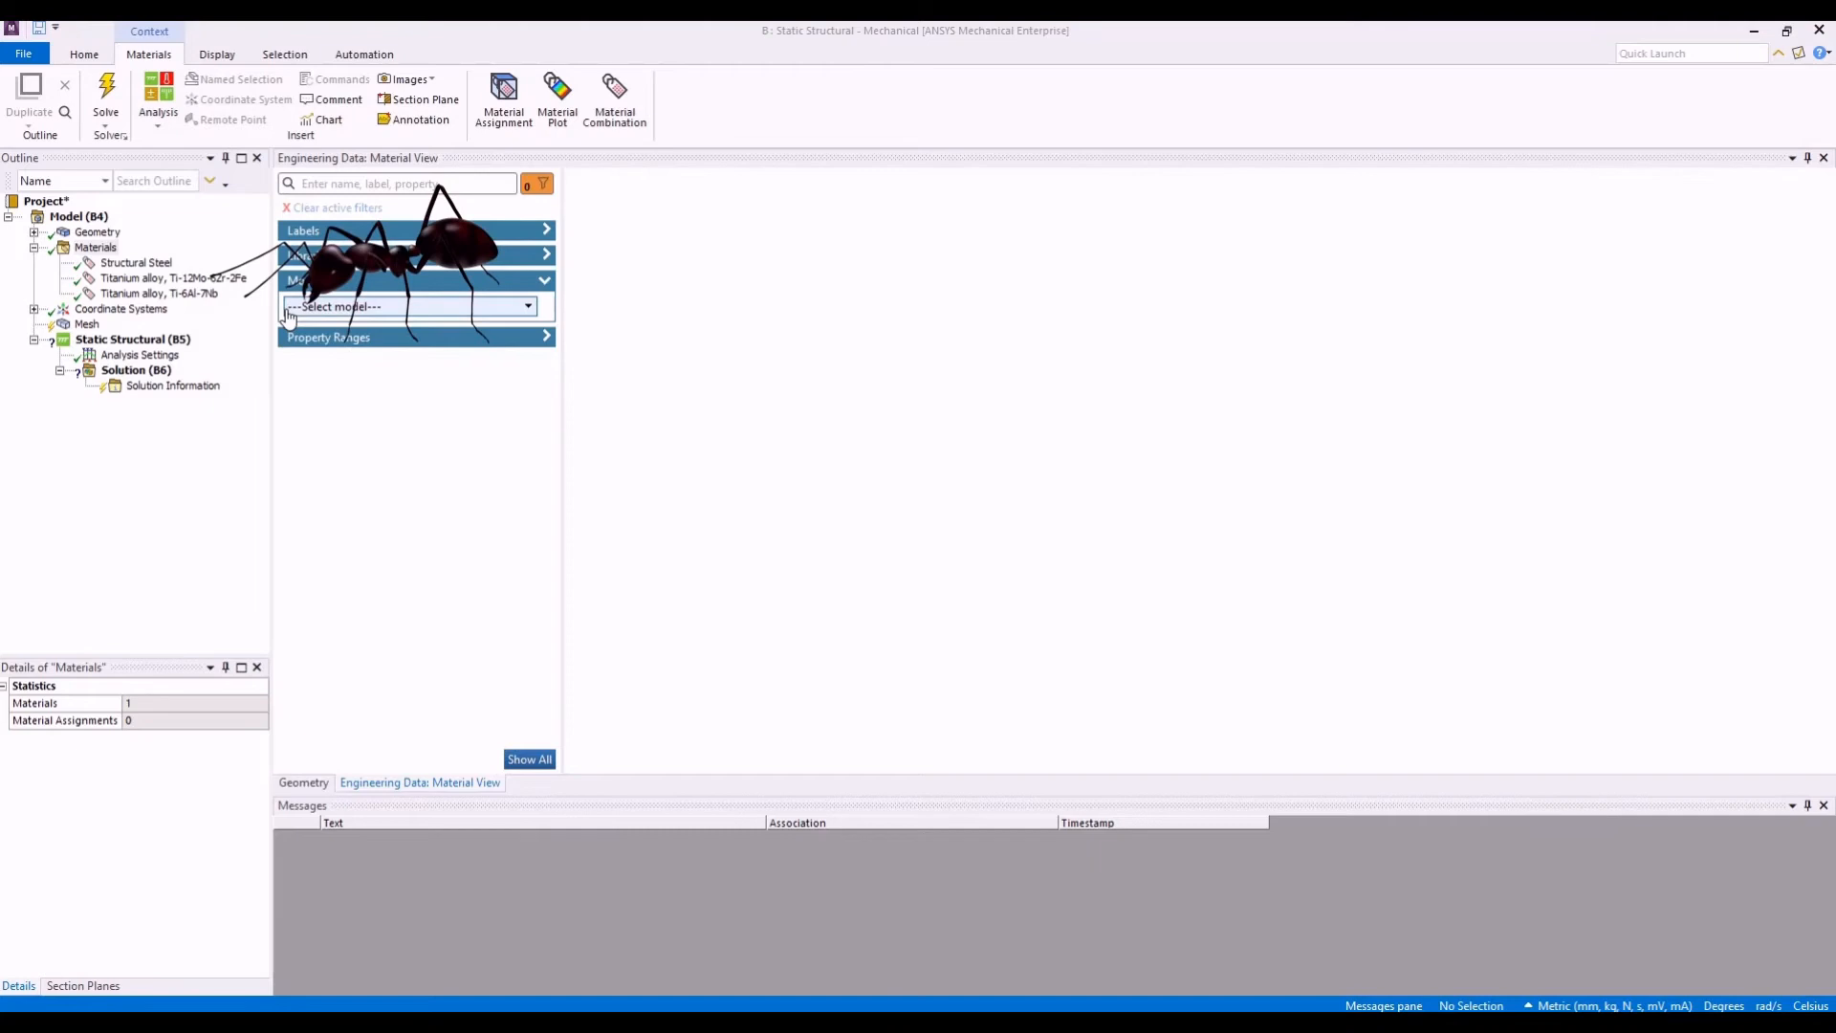
click(365, 304)
scroll(383, 383, down, 3)
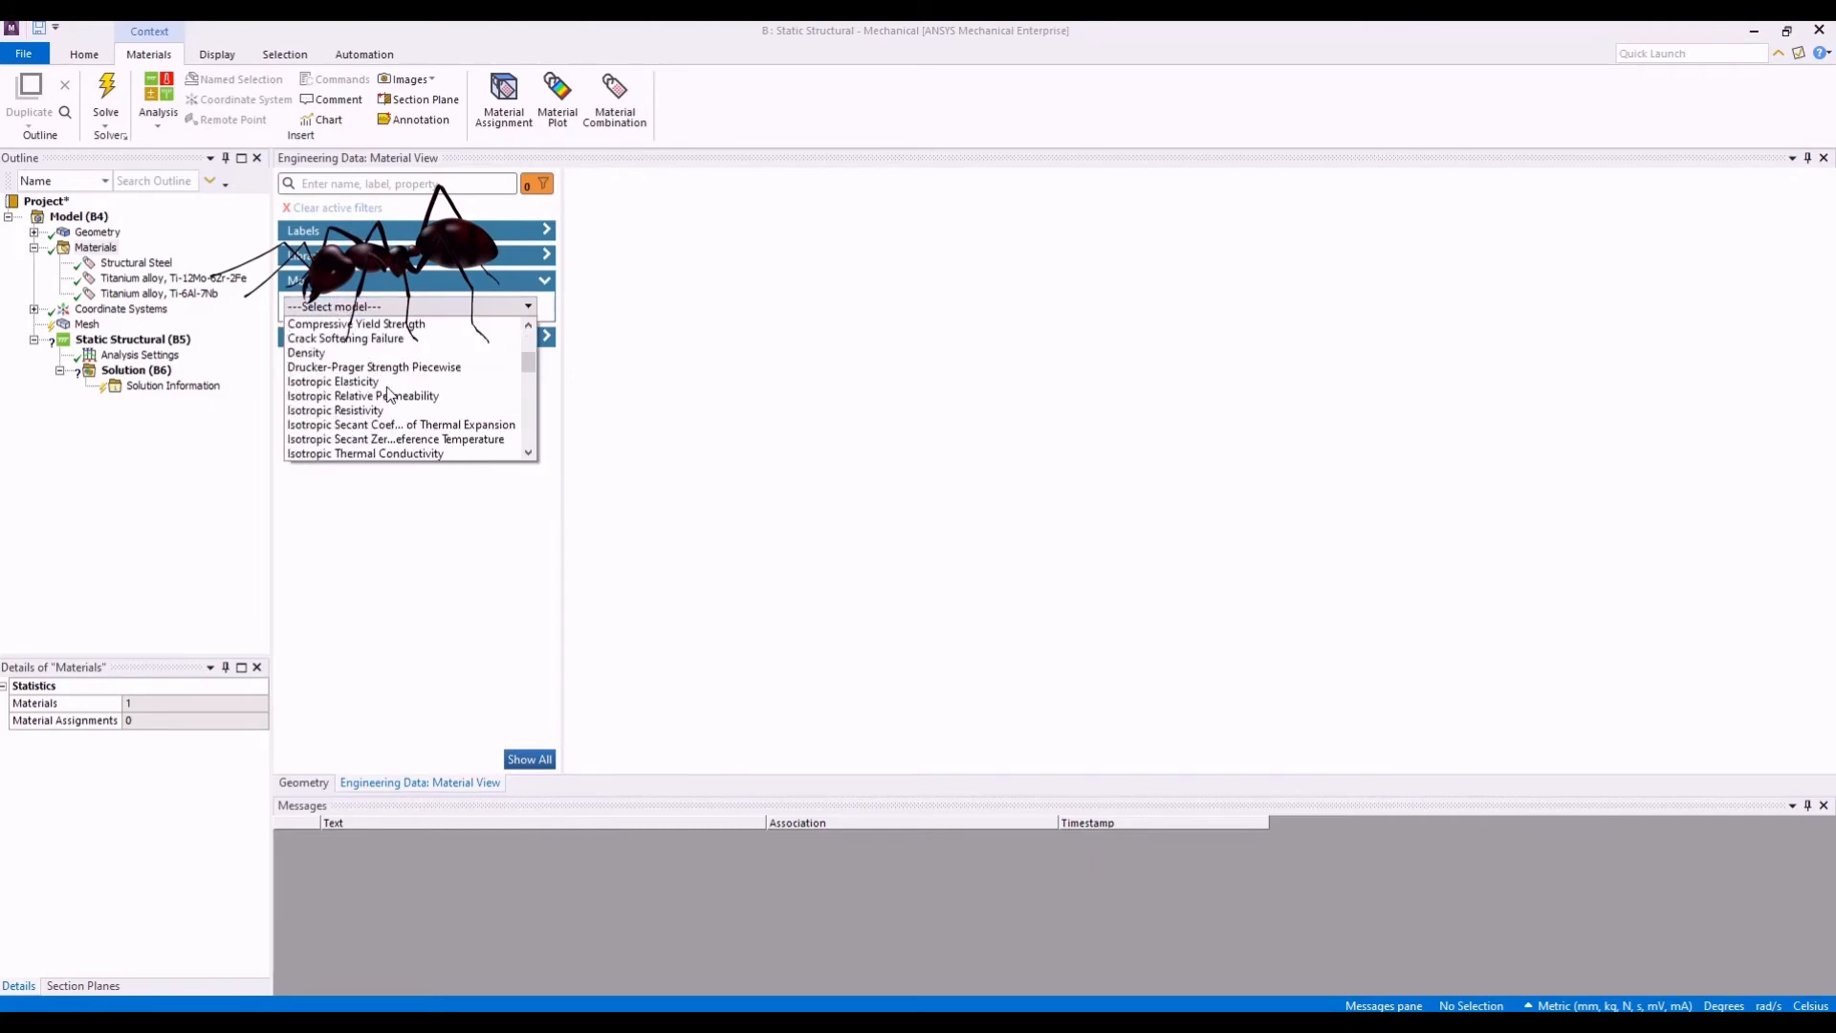
scroll(387, 393, down, 8)
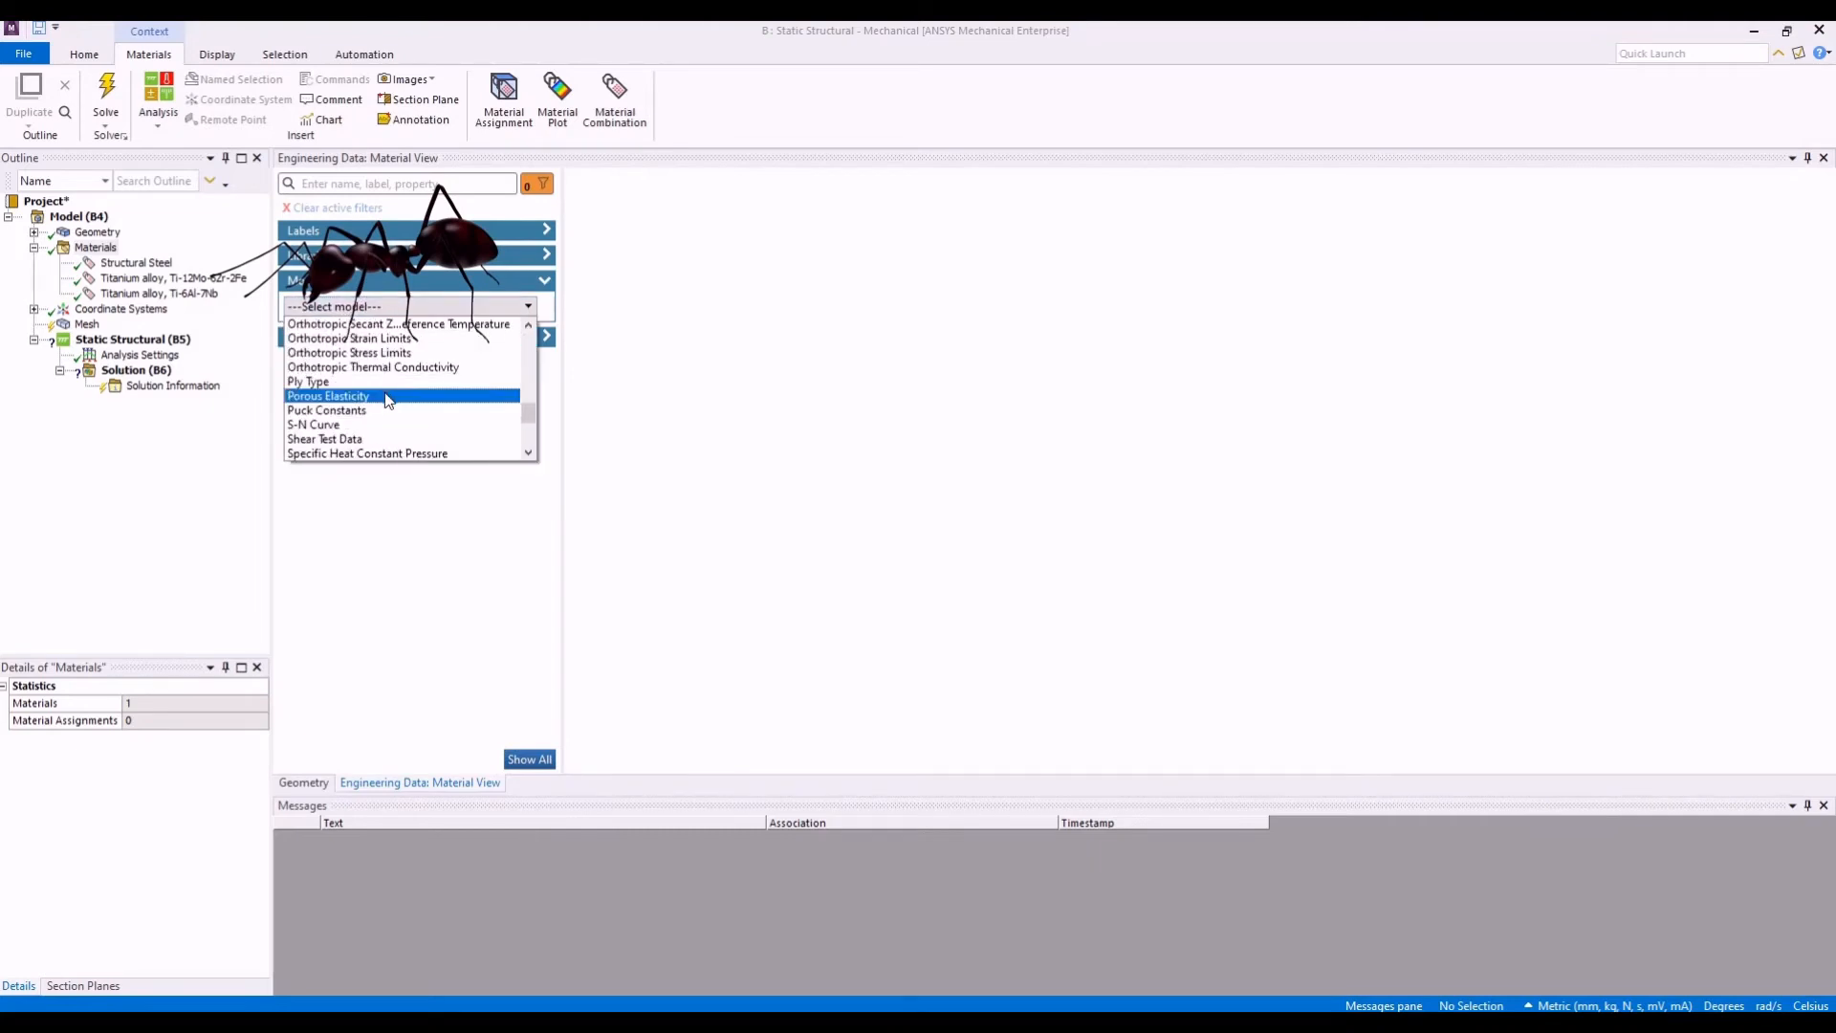
click(392, 425)
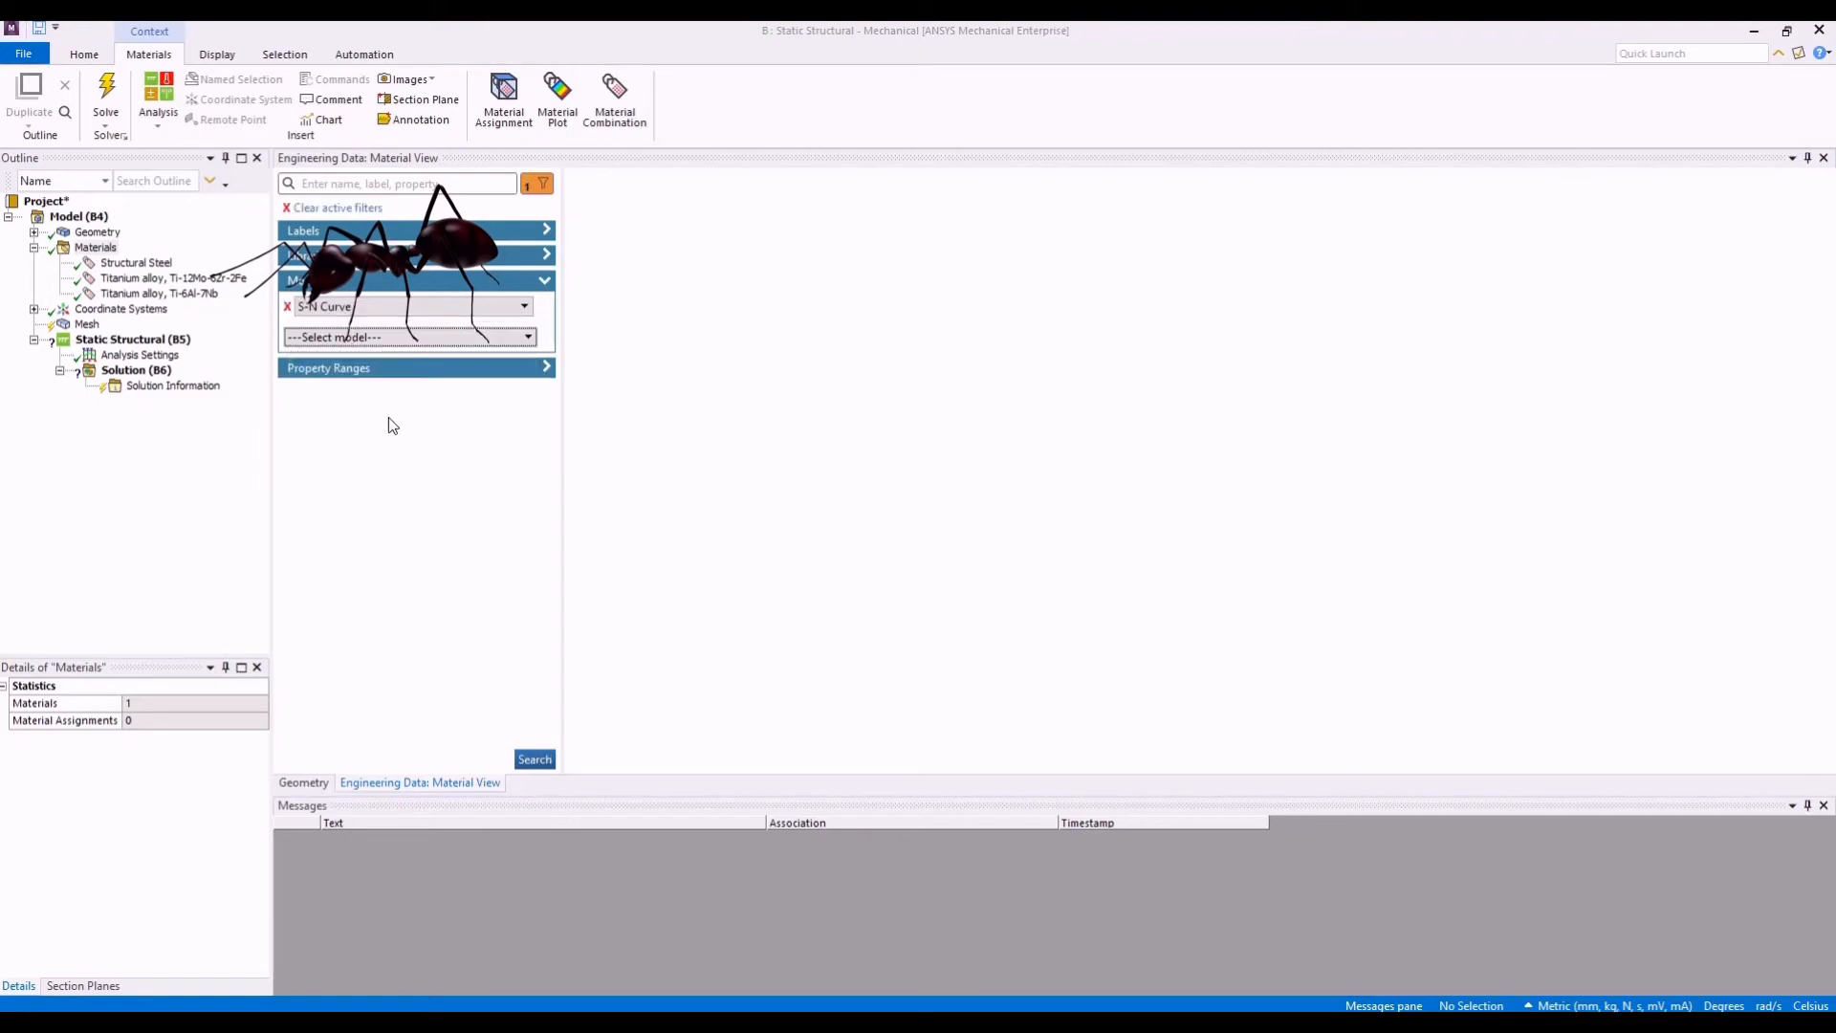
click(534, 760)
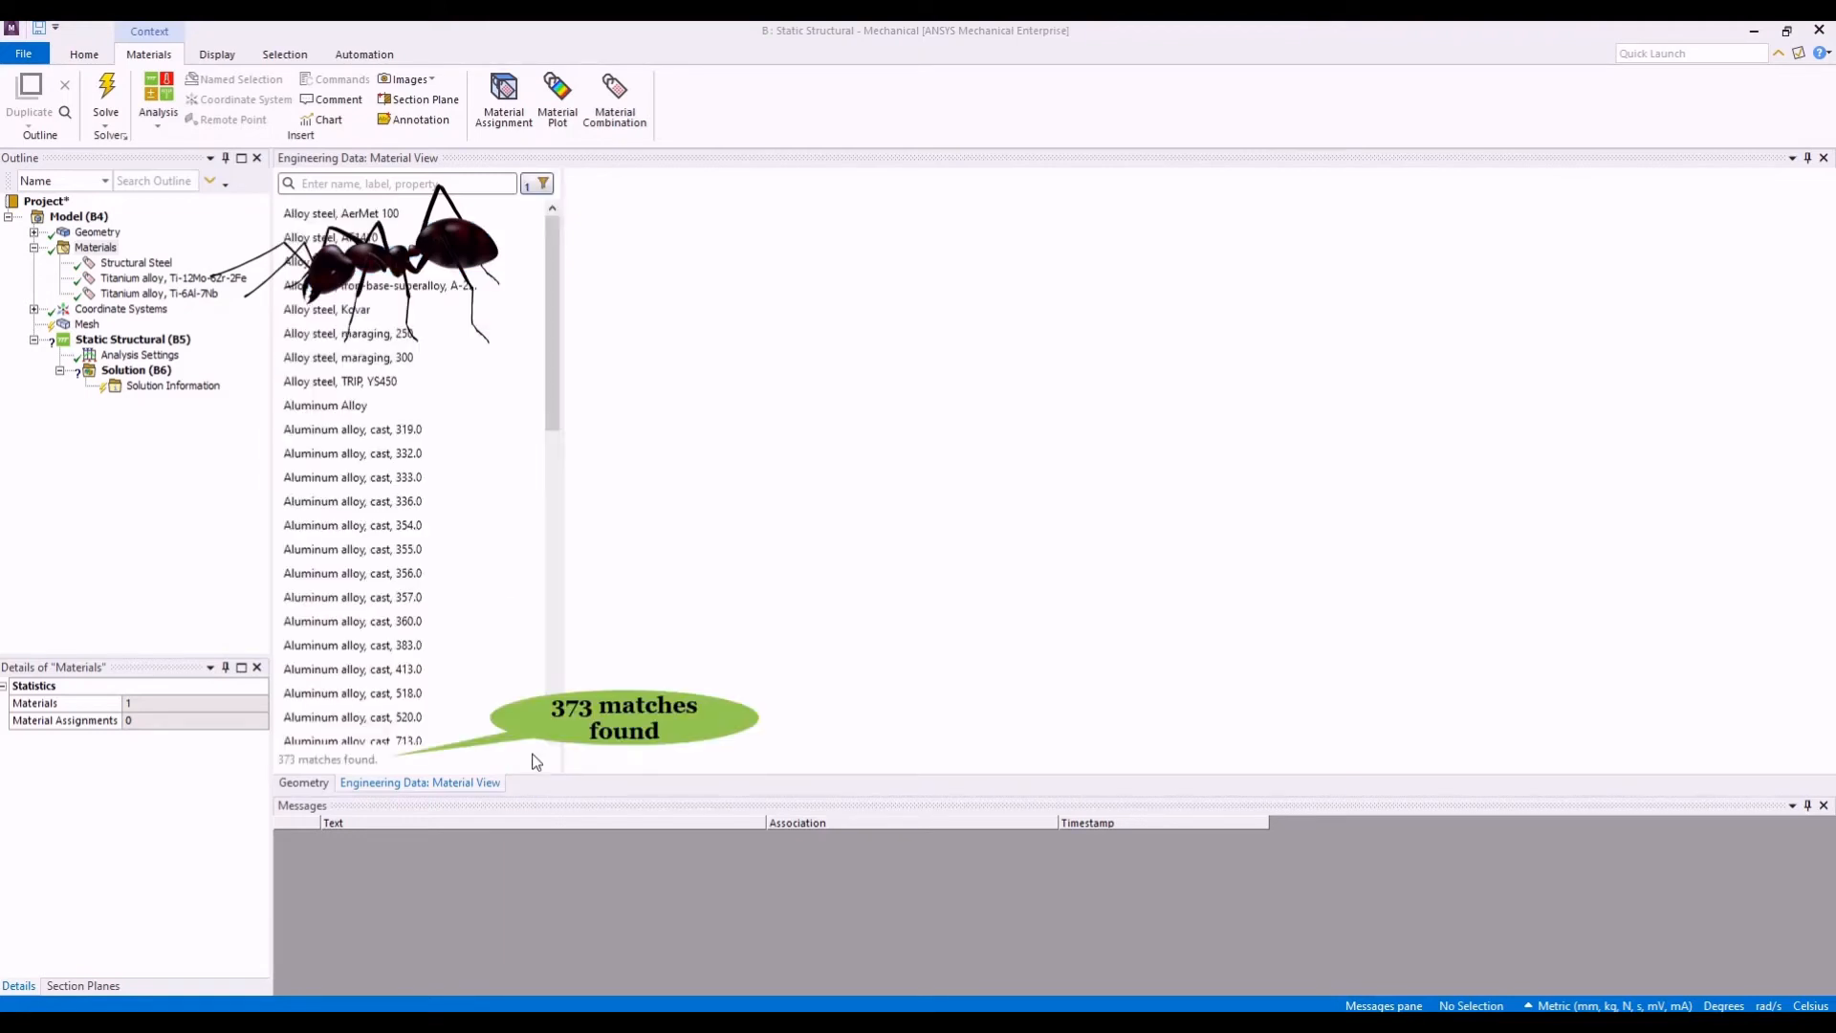
scroll(507, 431, down, 20)
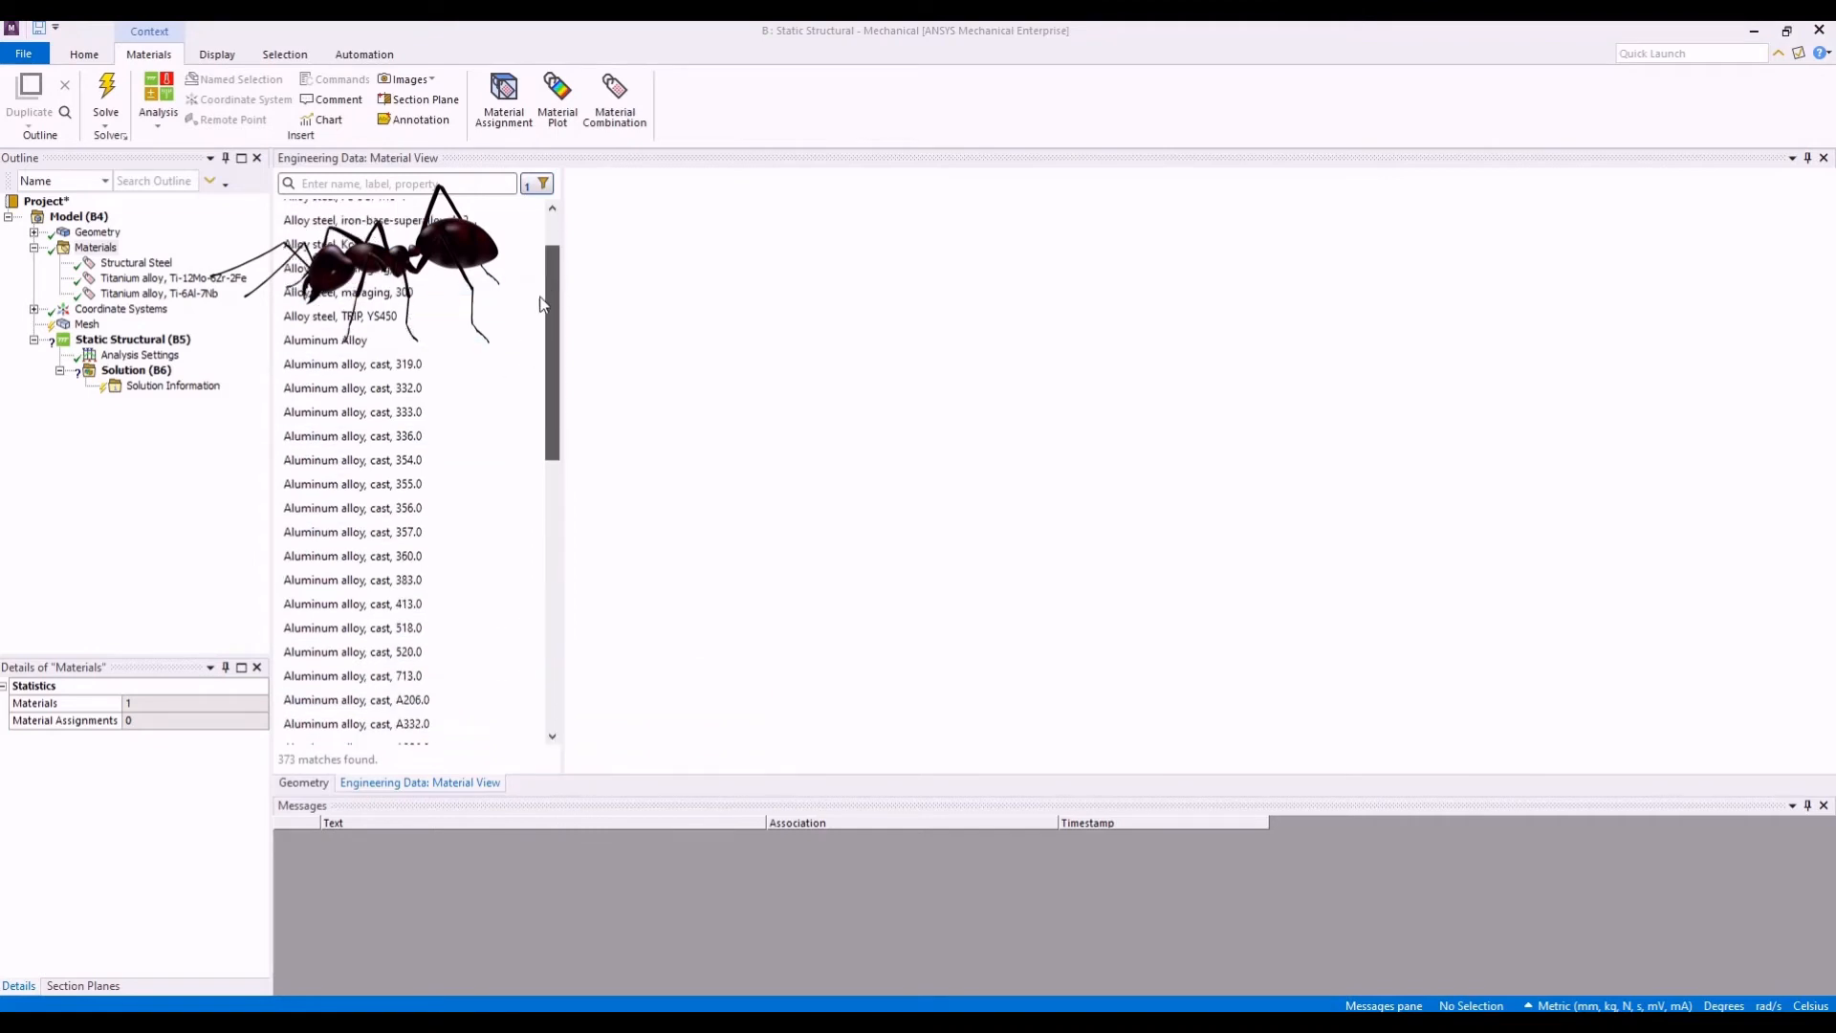
scroll(508, 668, down, 10)
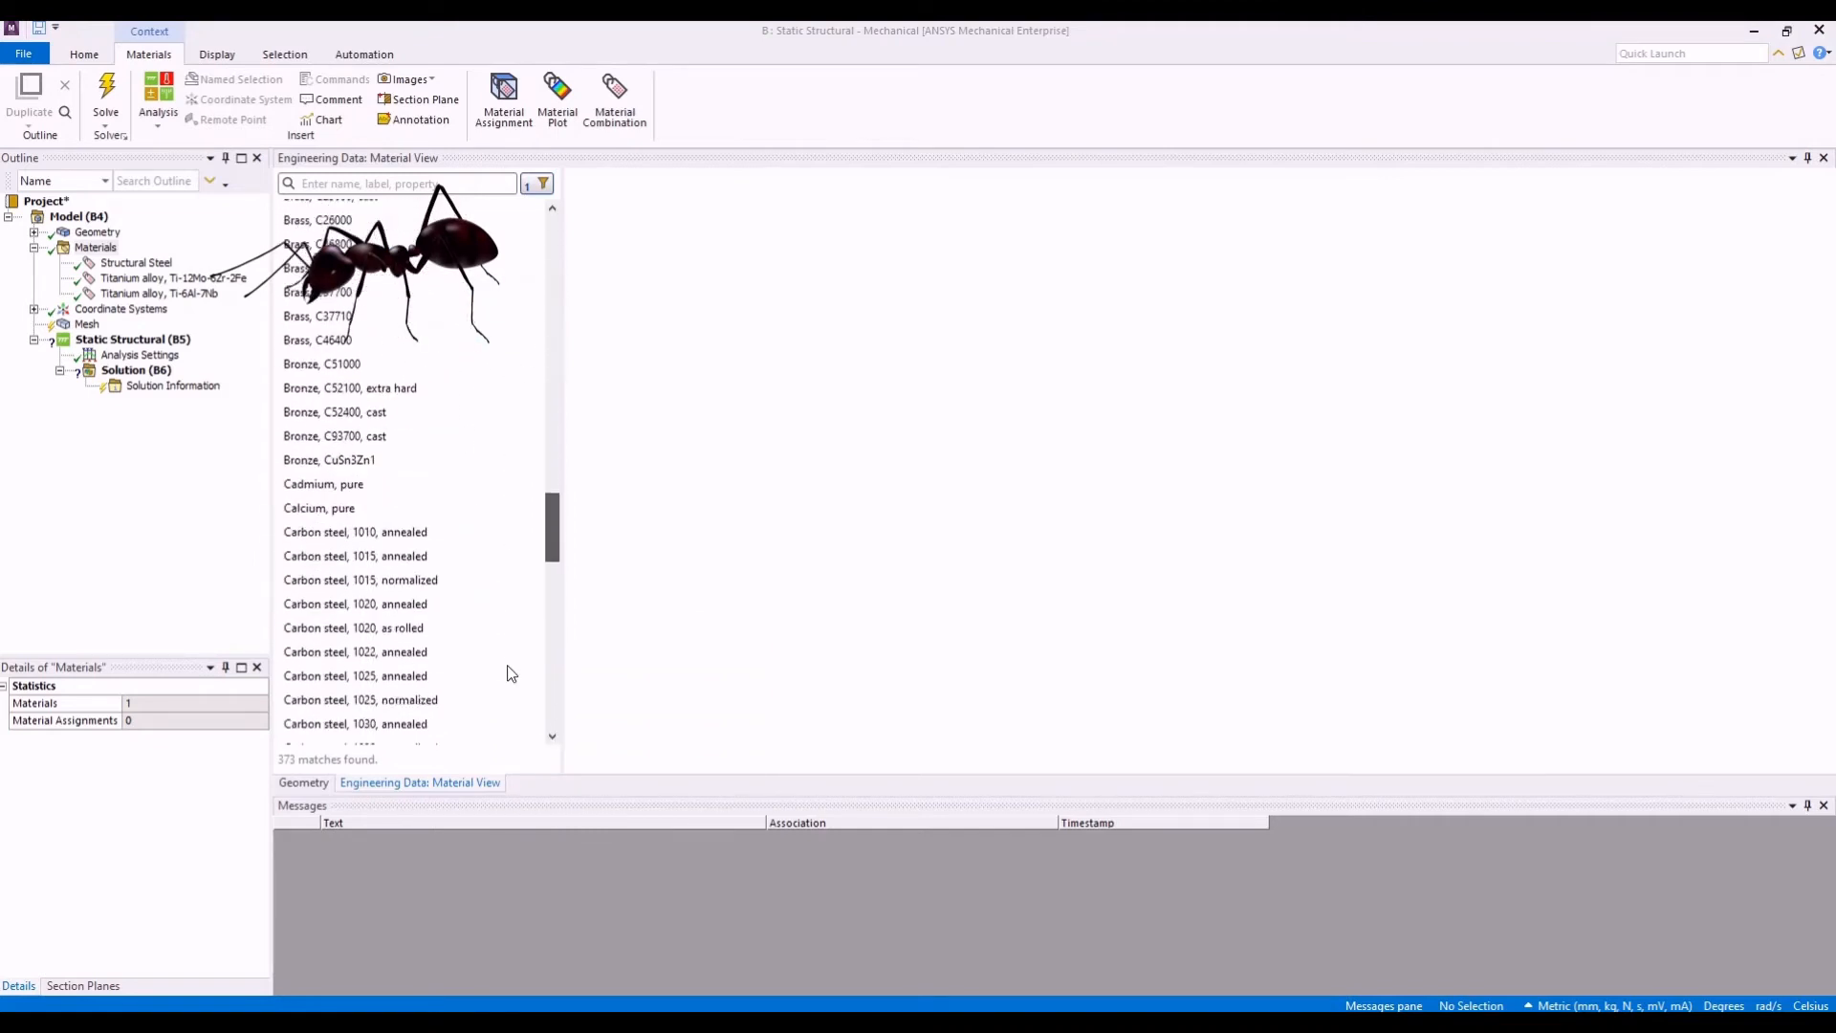
scroll(522, 478, up, 18)
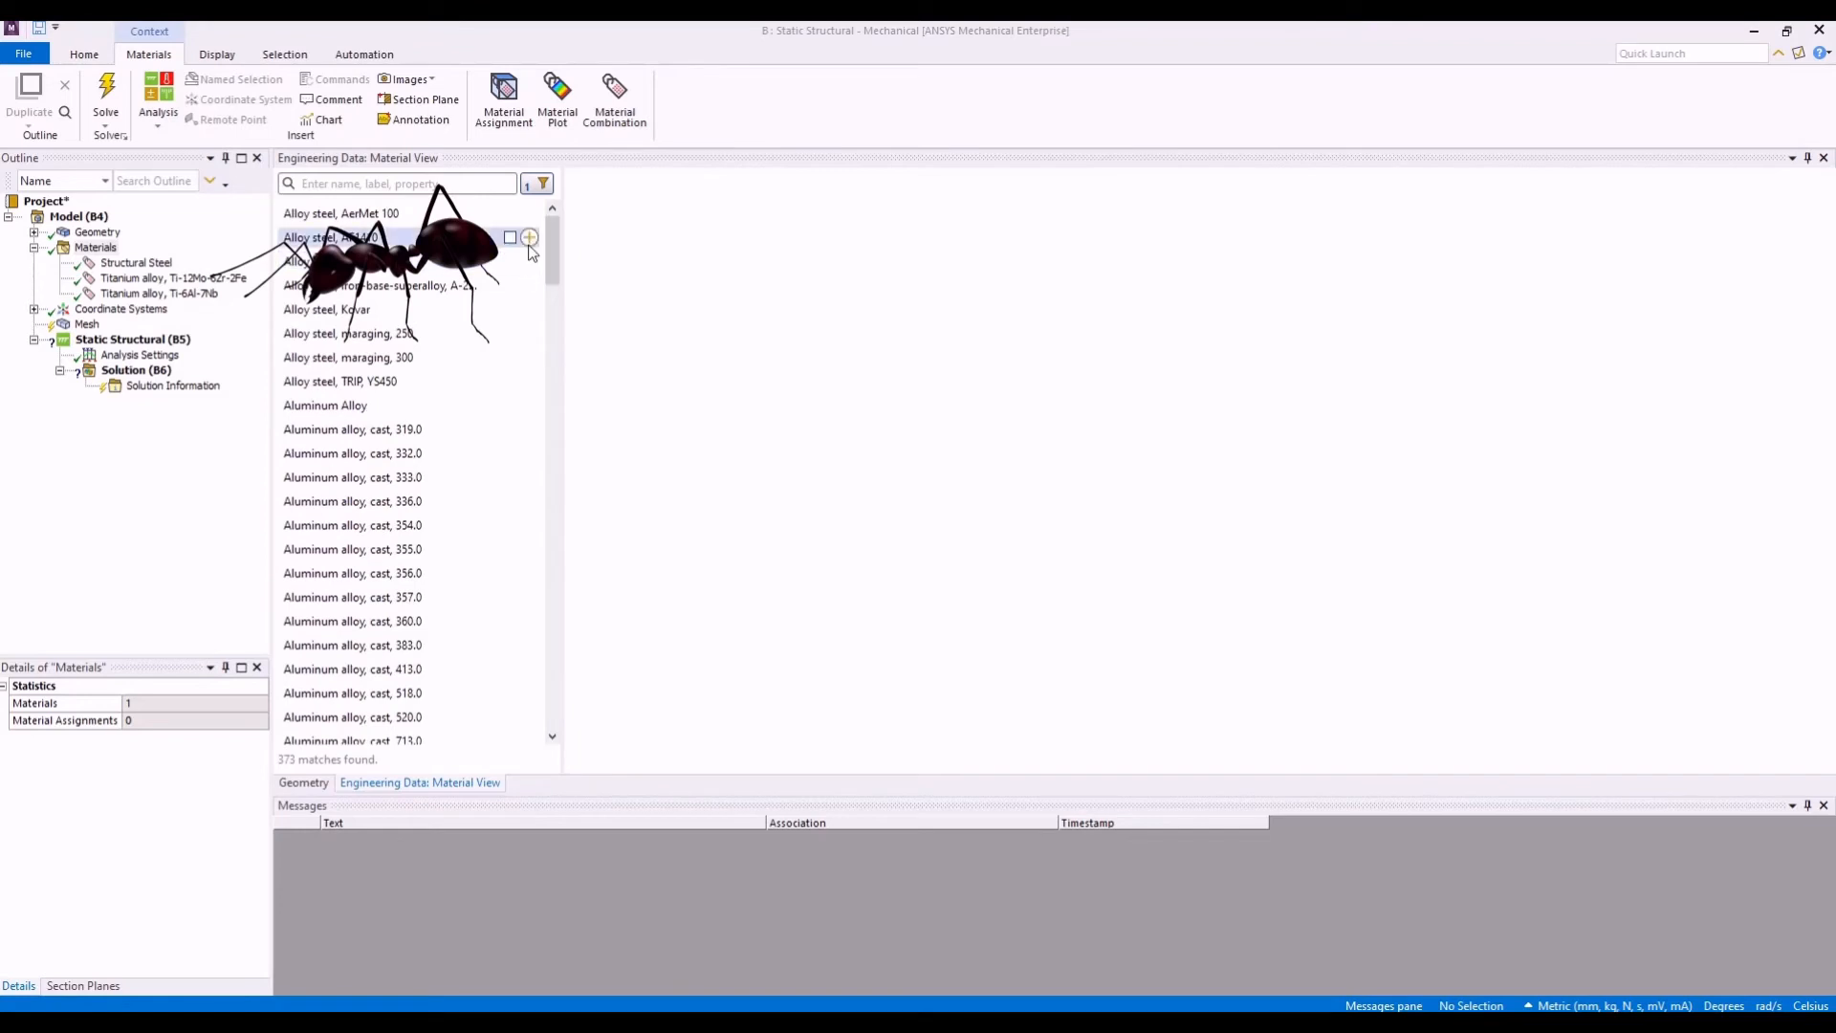
- Add Johnson Cook Strength as a second model filter alongside S-N Curve and list the materials that have both
click(539, 184)
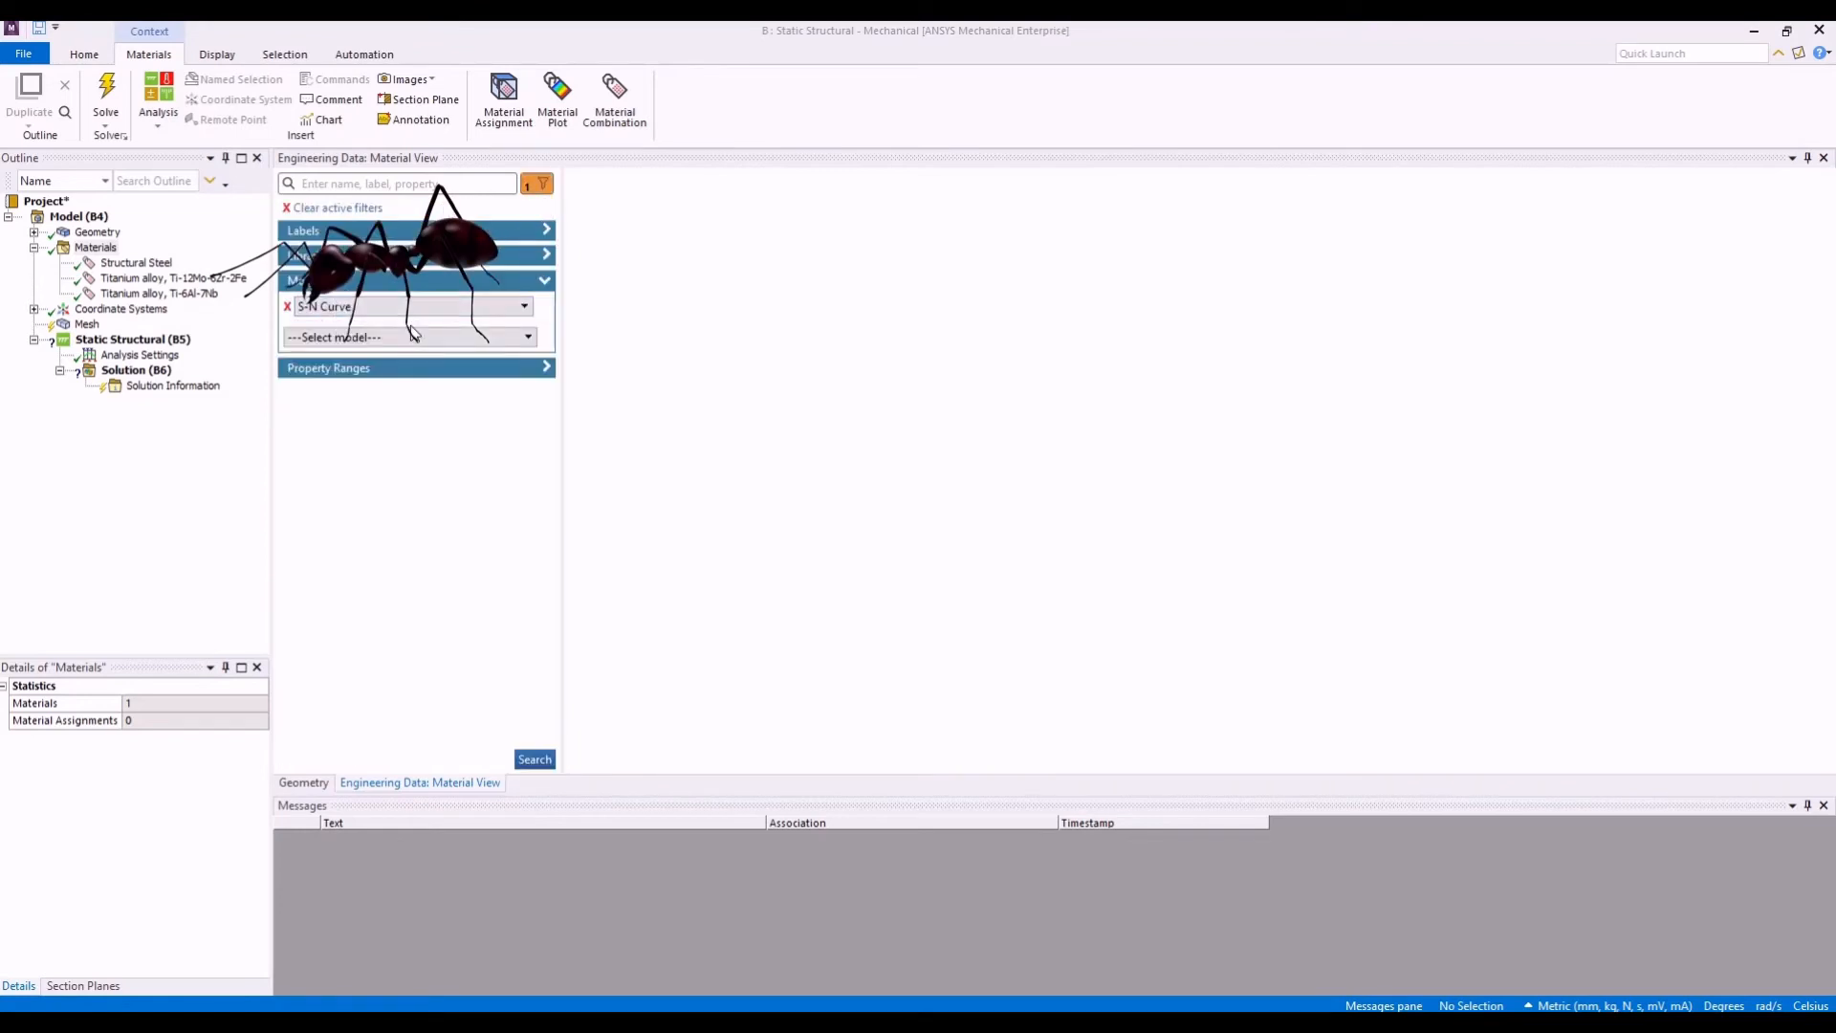
click(462, 337)
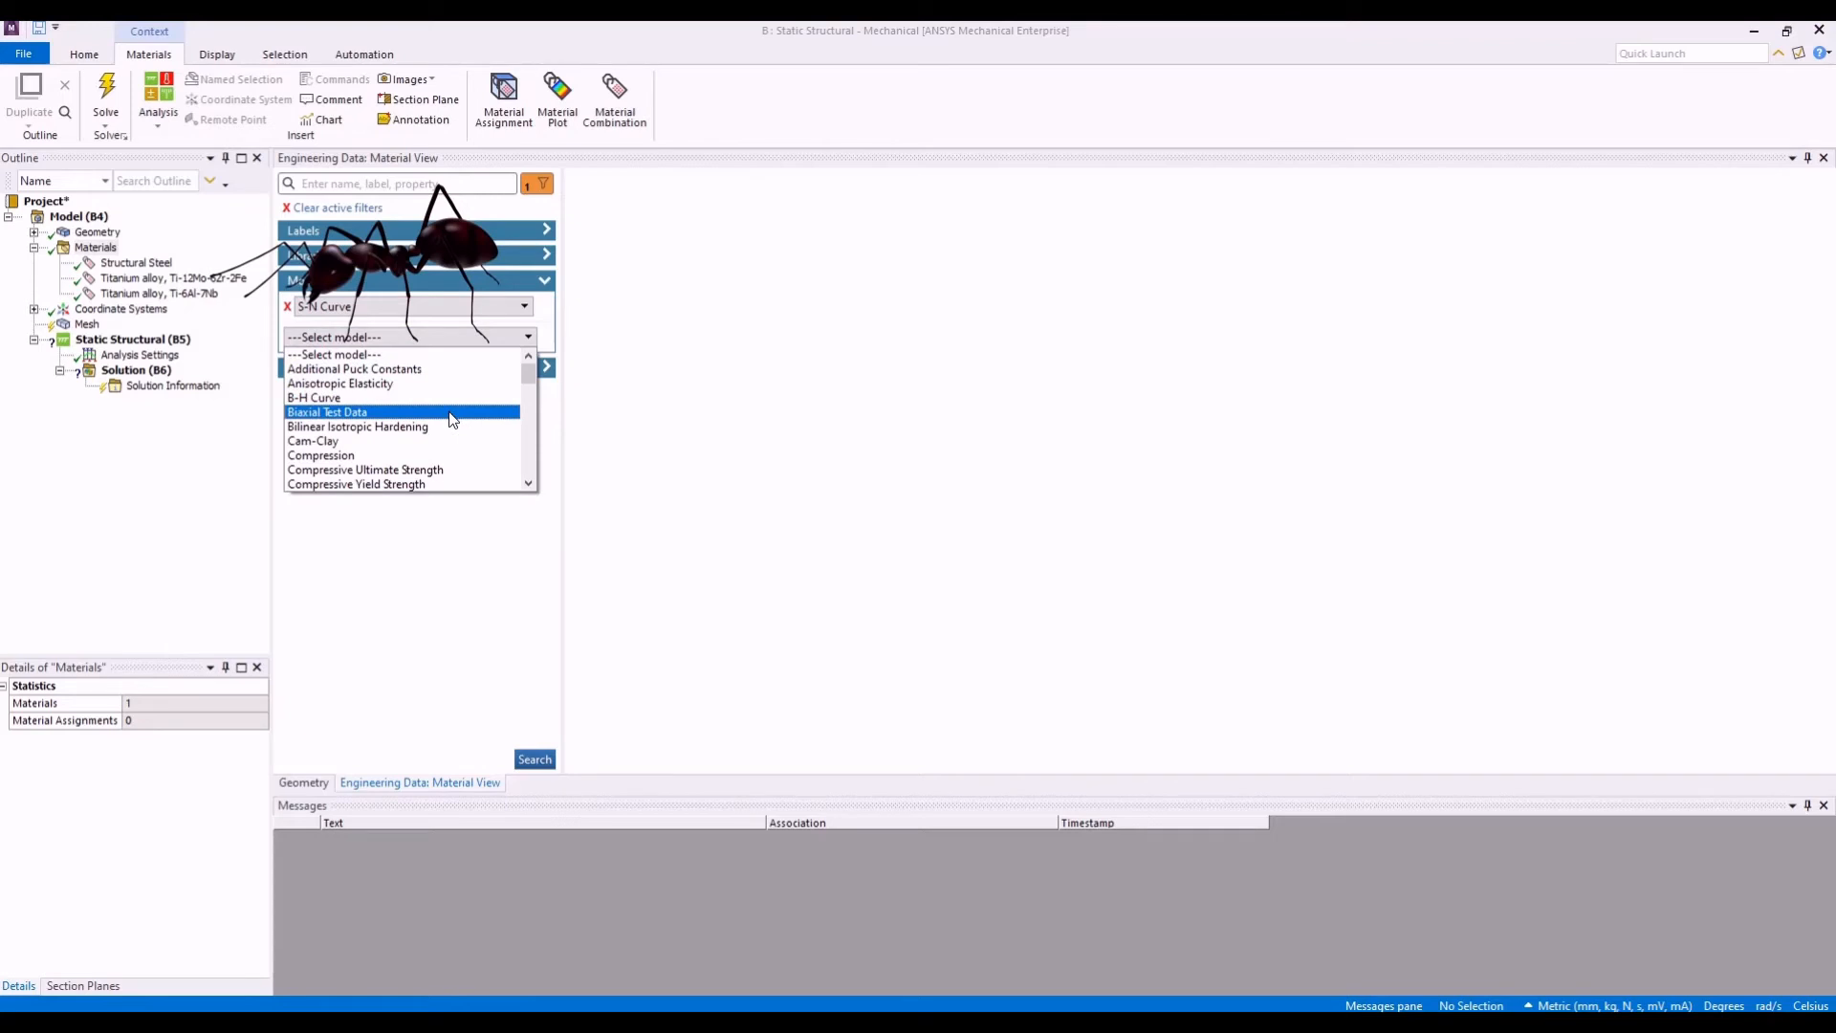
scroll(455, 406, down, 5)
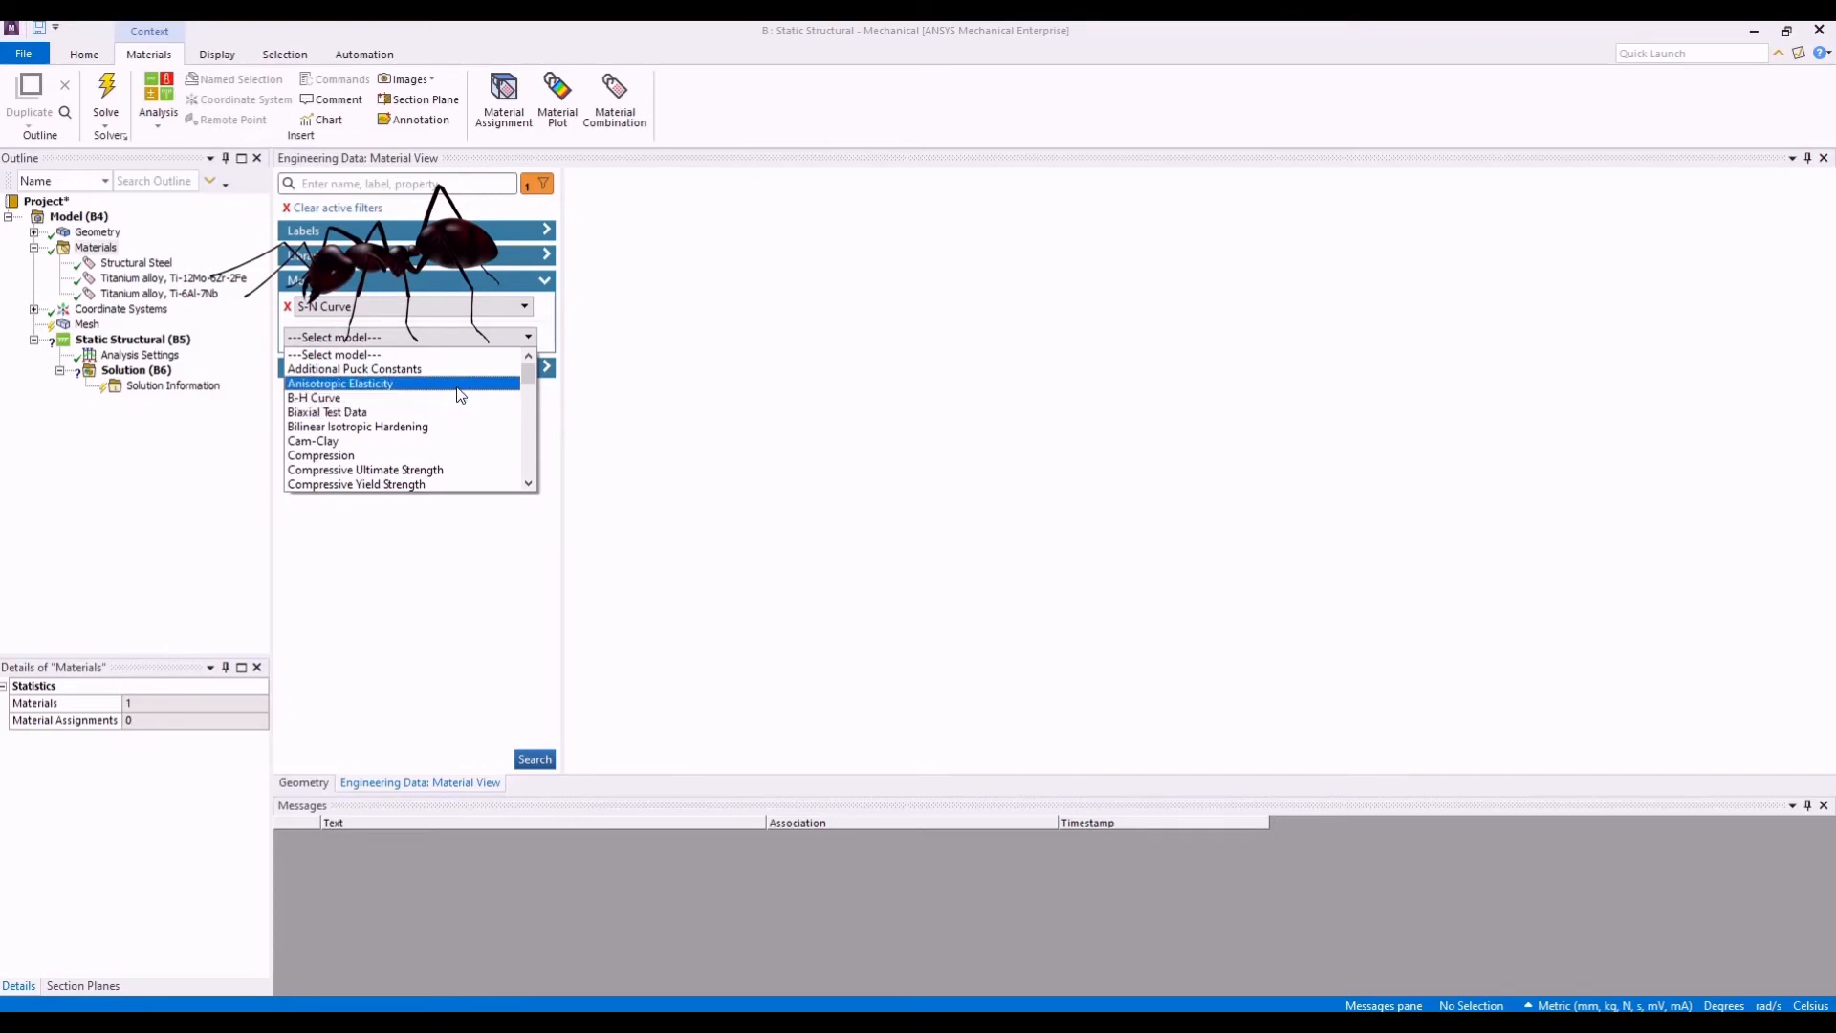
click(474, 453)
click(535, 759)
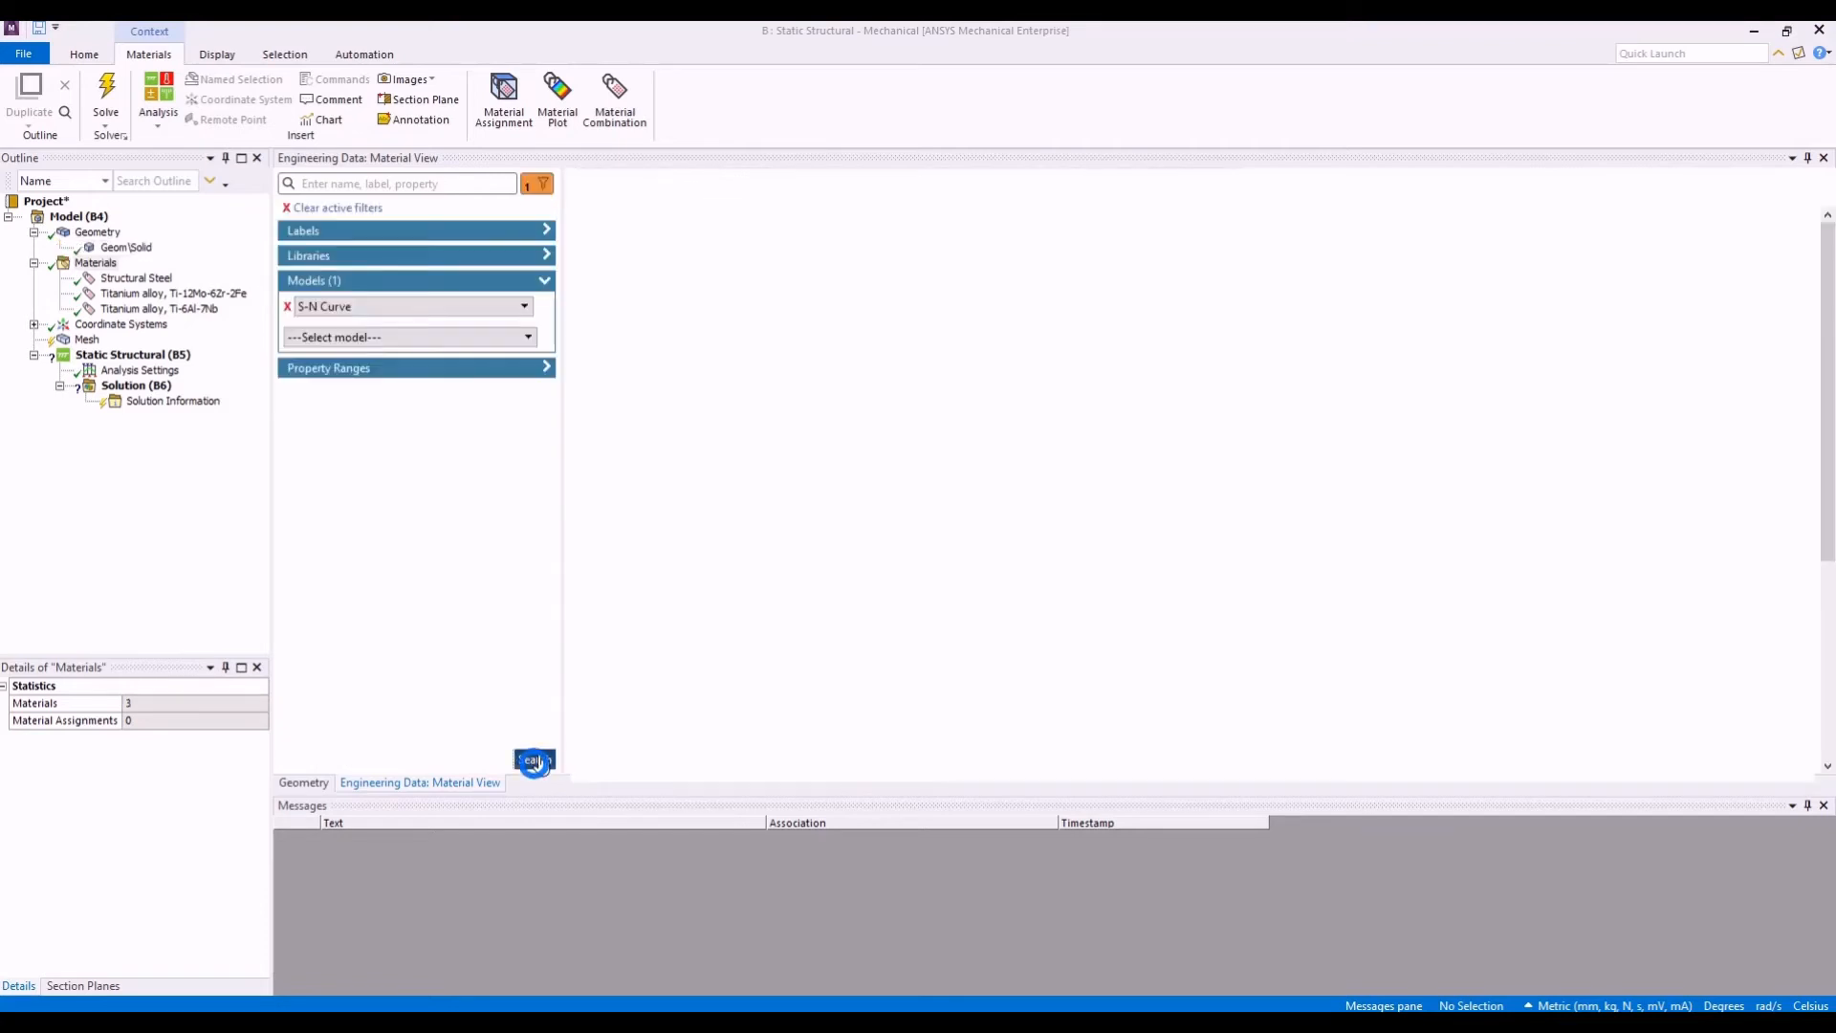
- Find Tool steel, A2 in the list of S-N Curve materials and examine its structural, thermal and electric properties
click(535, 759)
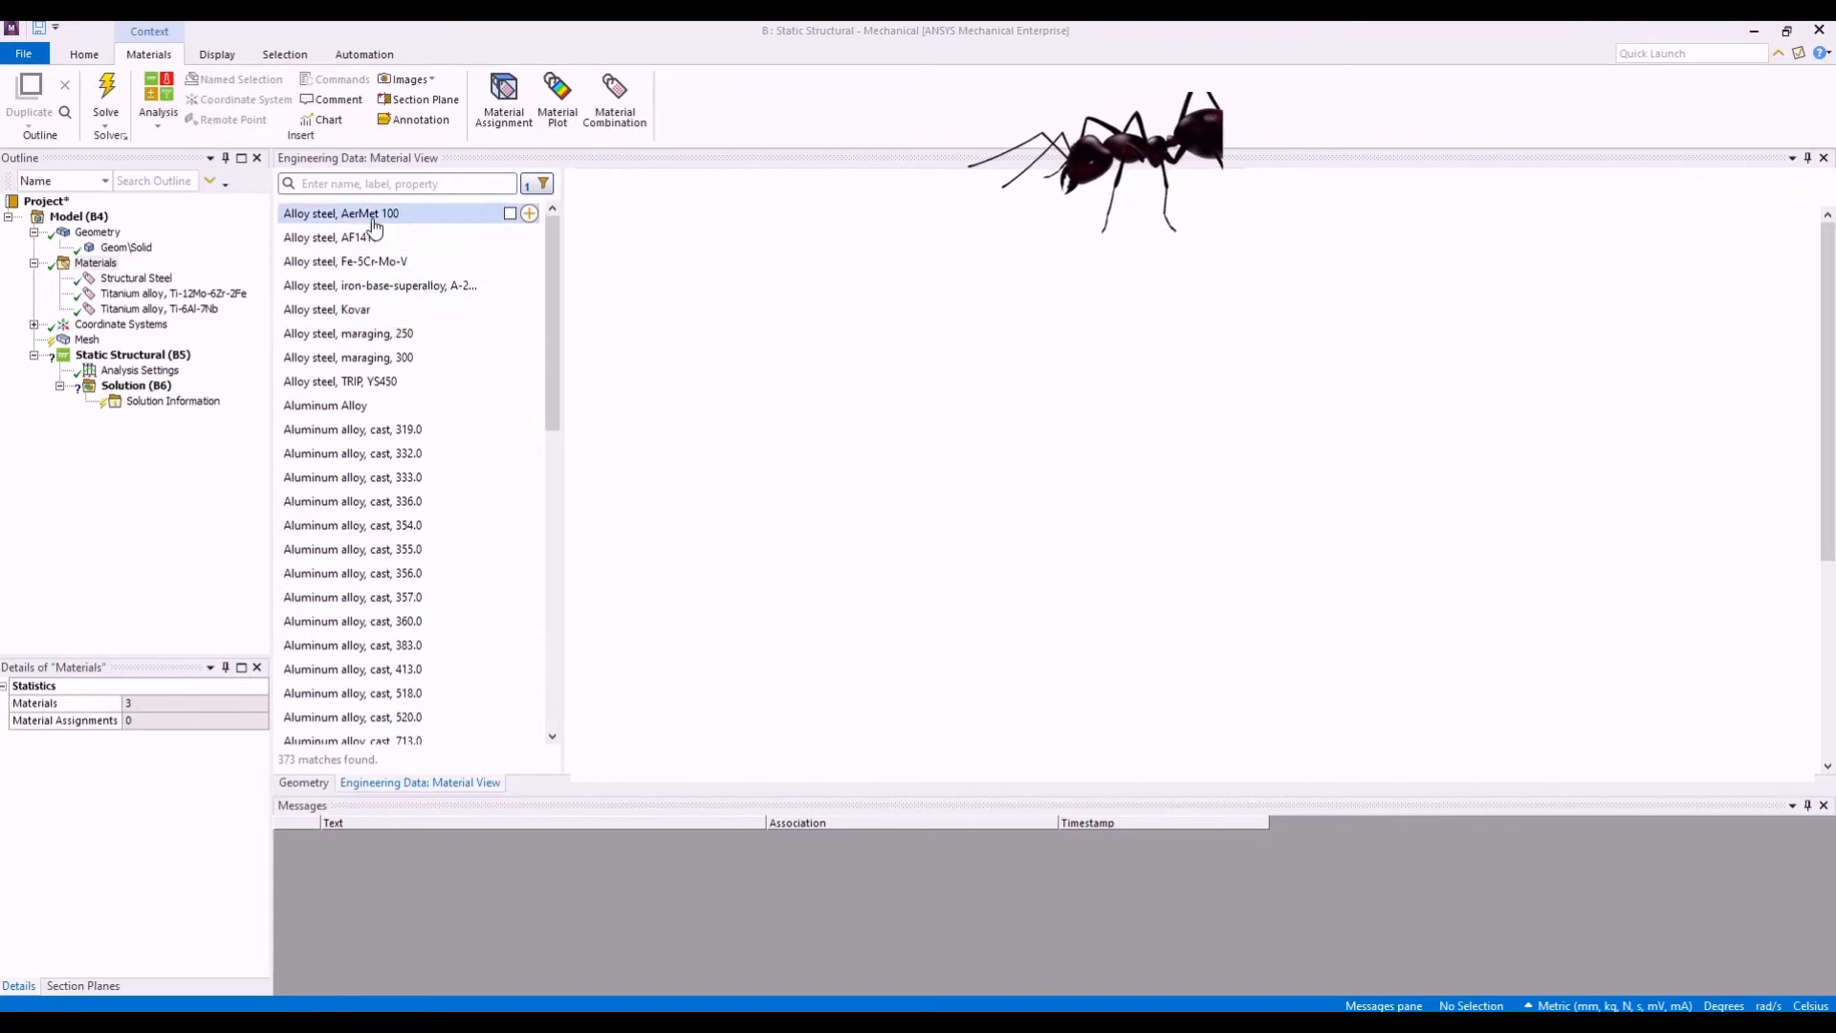
drag(554, 282, 534, 754)
scroll(488, 627, down, 7)
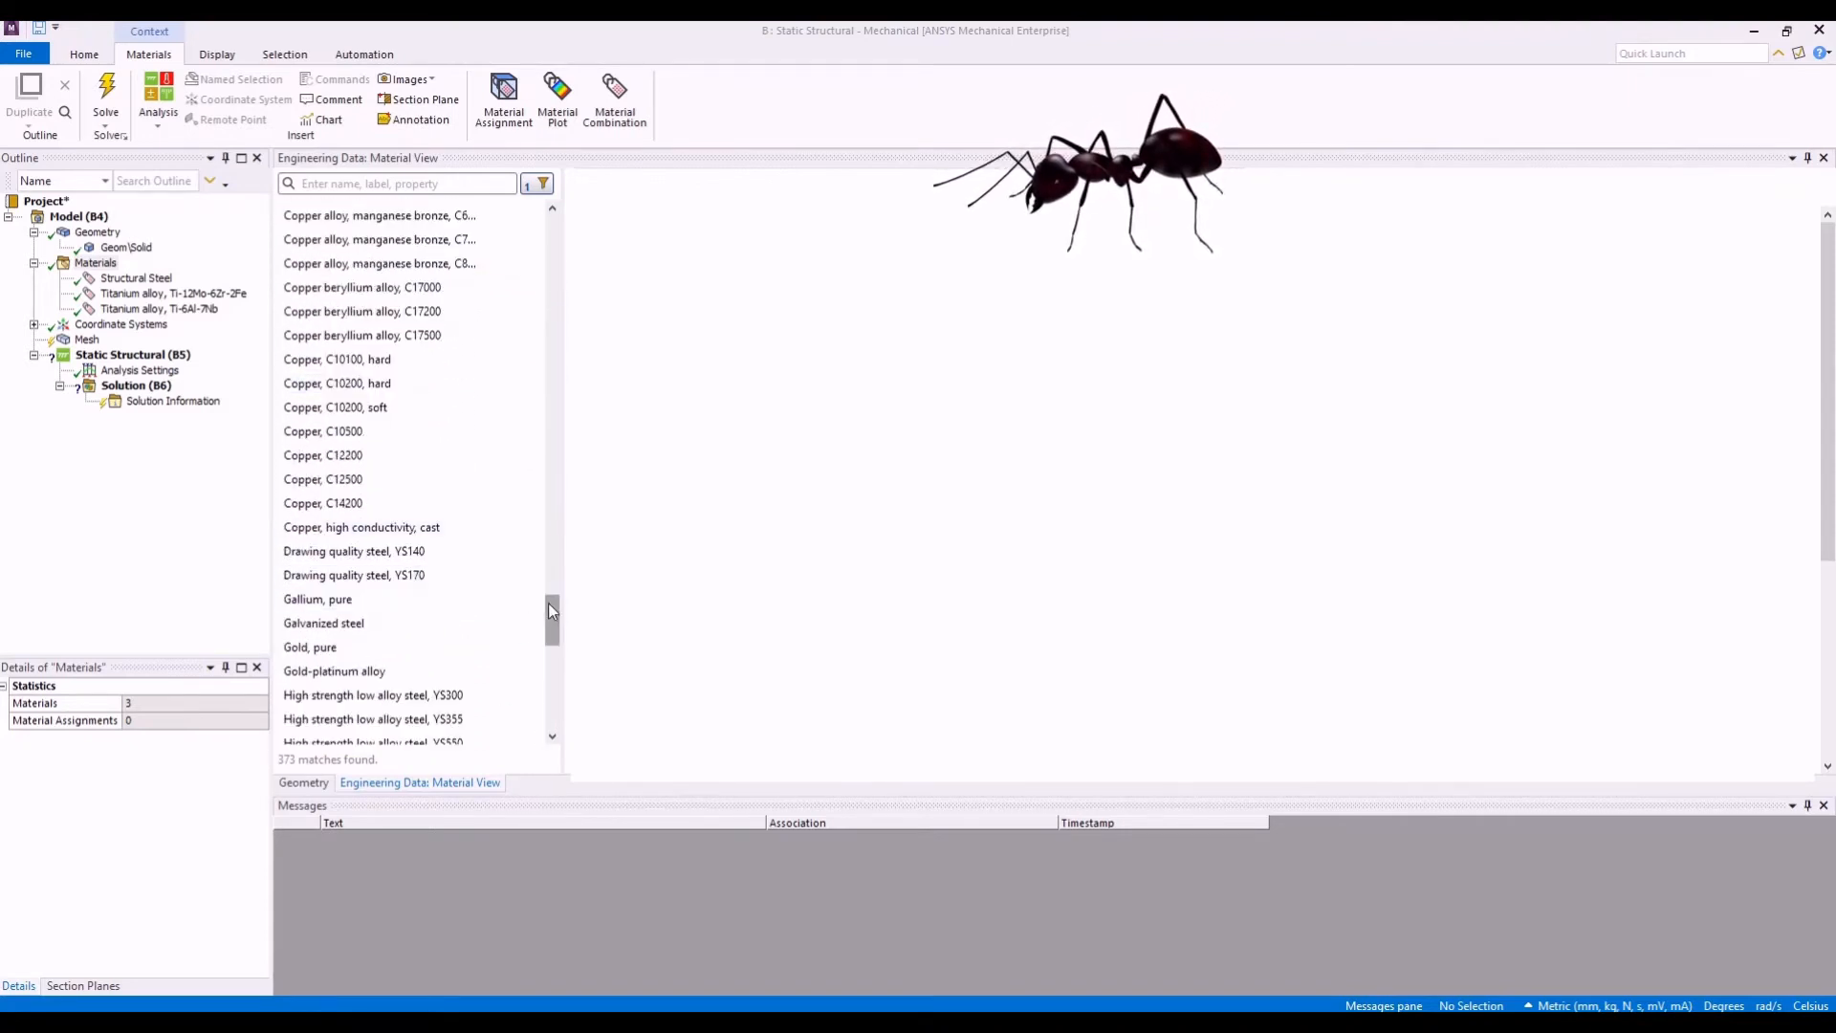
scroll(548, 607, down, 15)
scroll(508, 594, down, 20)
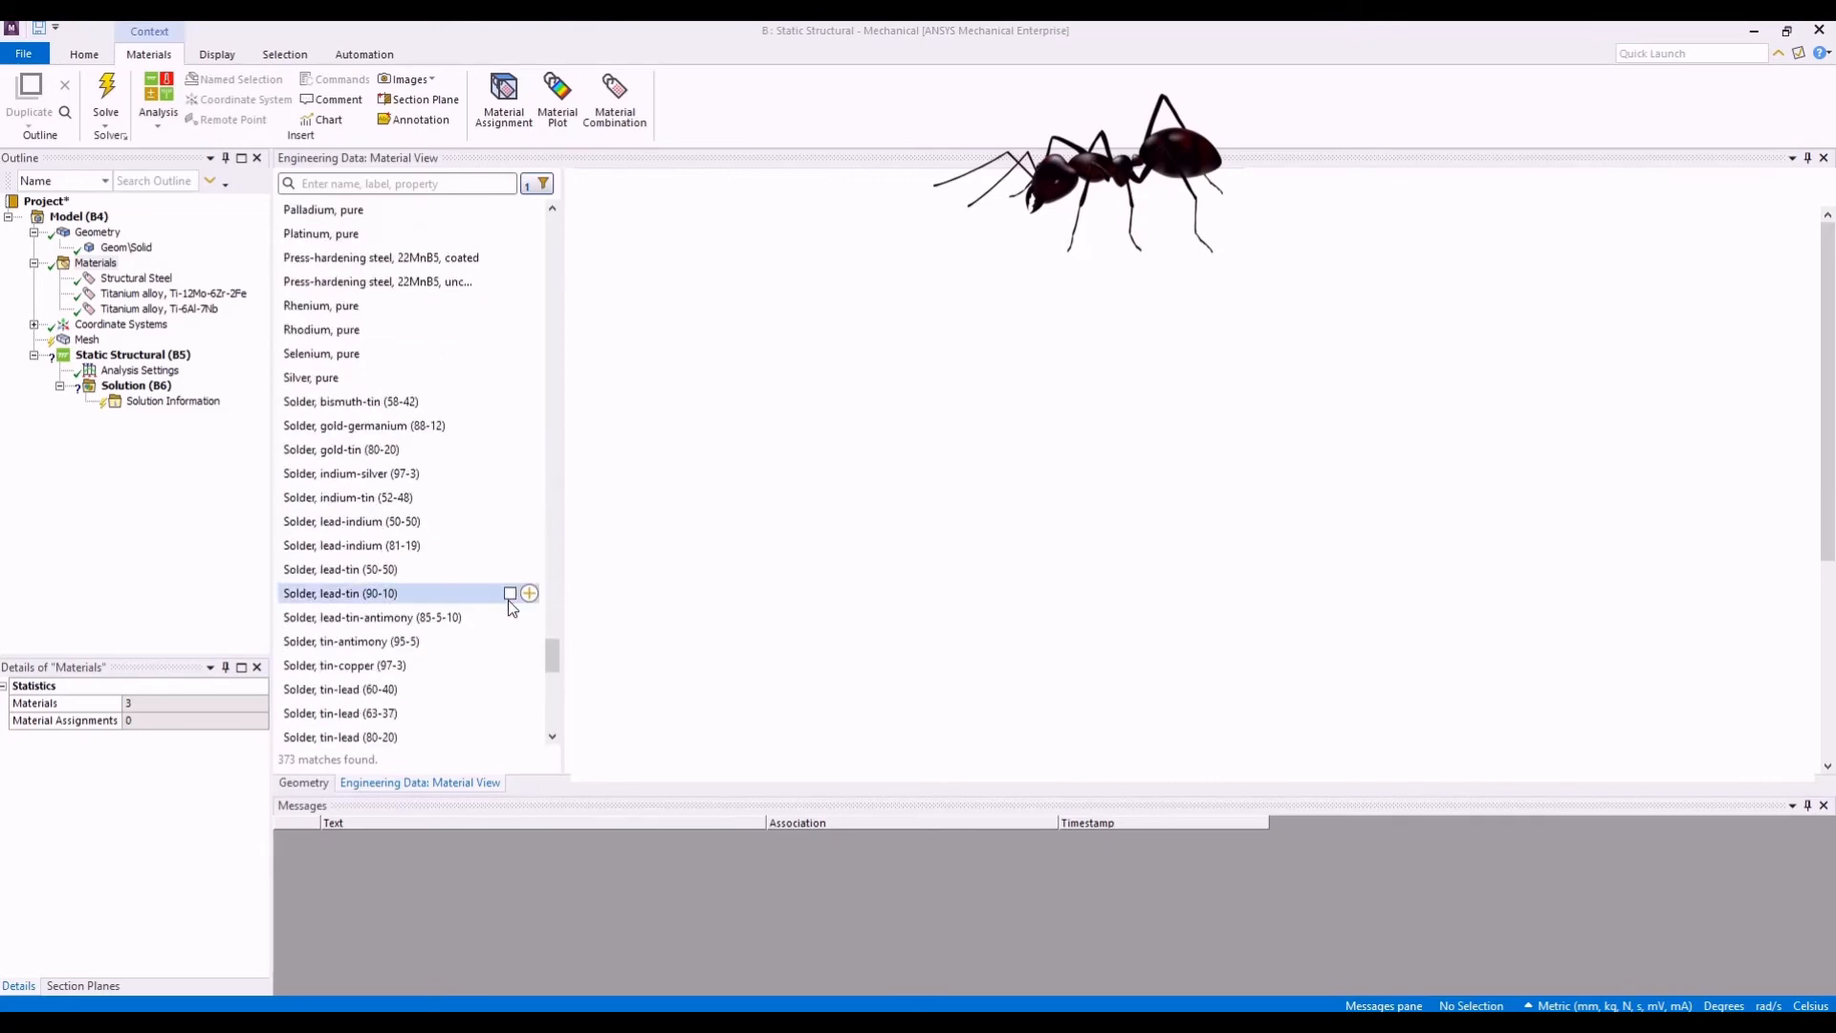
scroll(514, 657, down, 5)
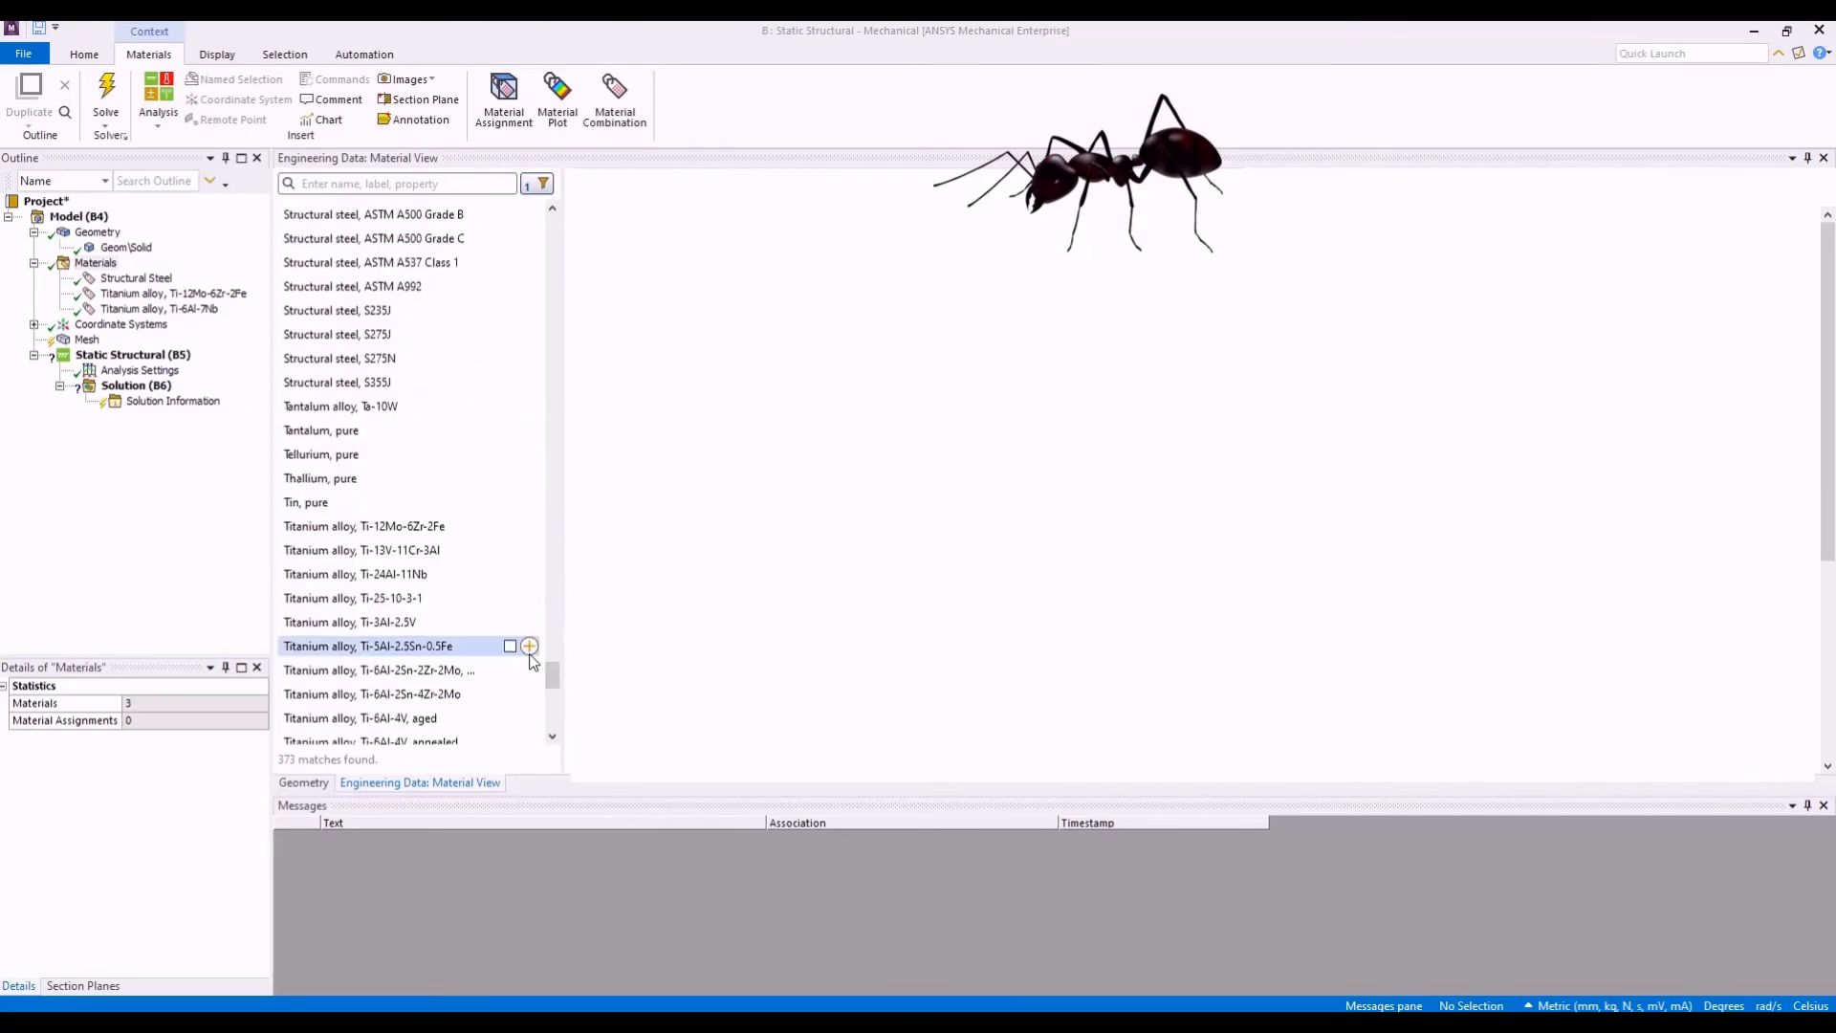
drag(552, 674, 553, 718)
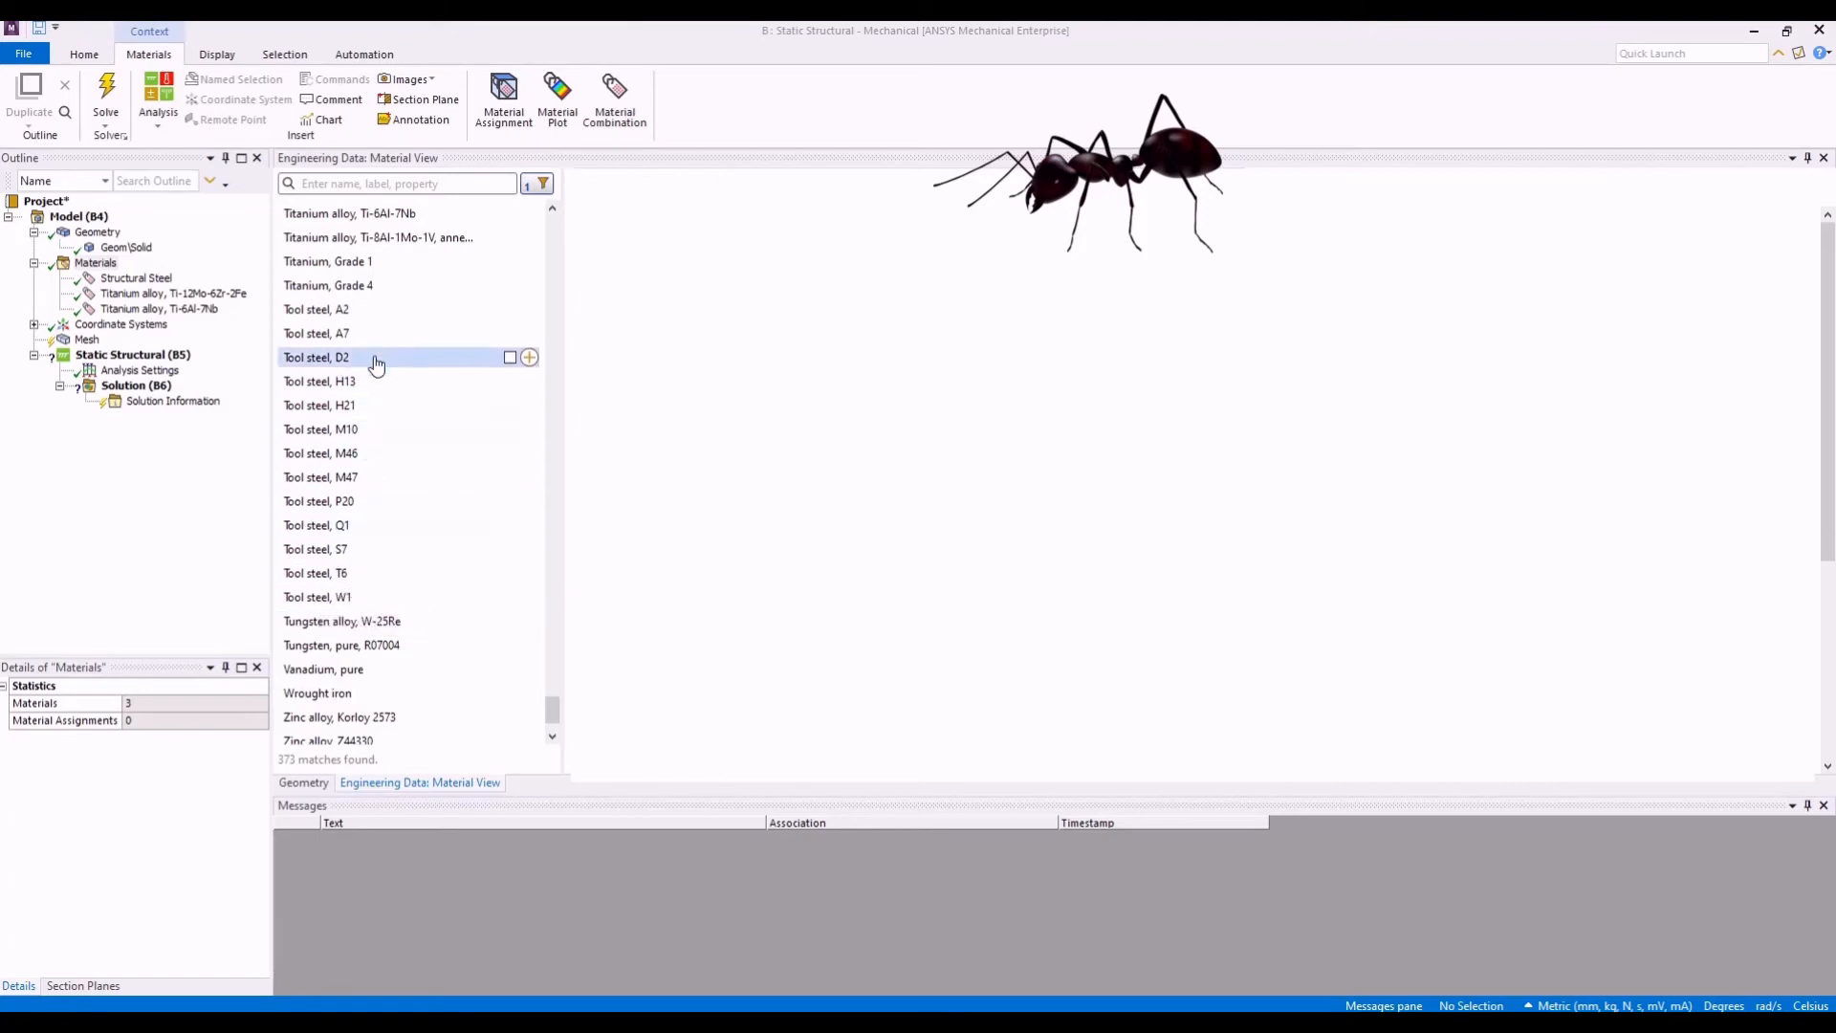
click(374, 310)
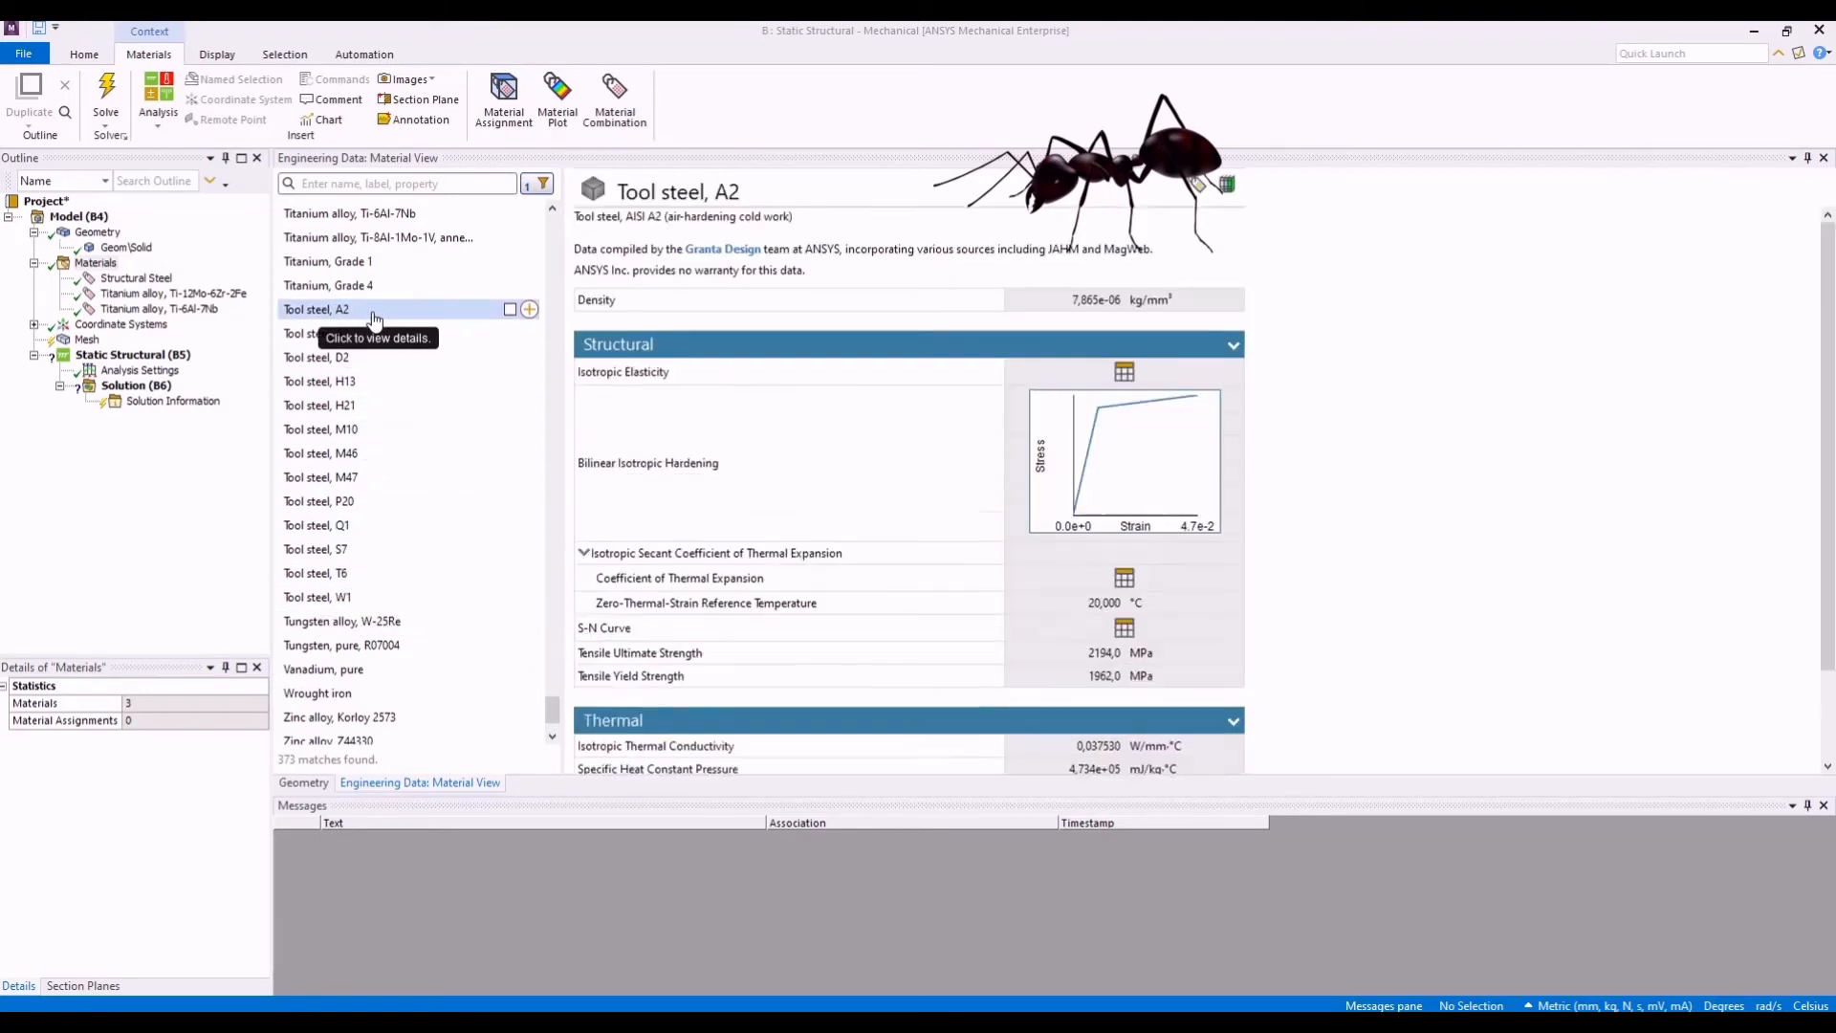
scroll(737, 485, down, 5)
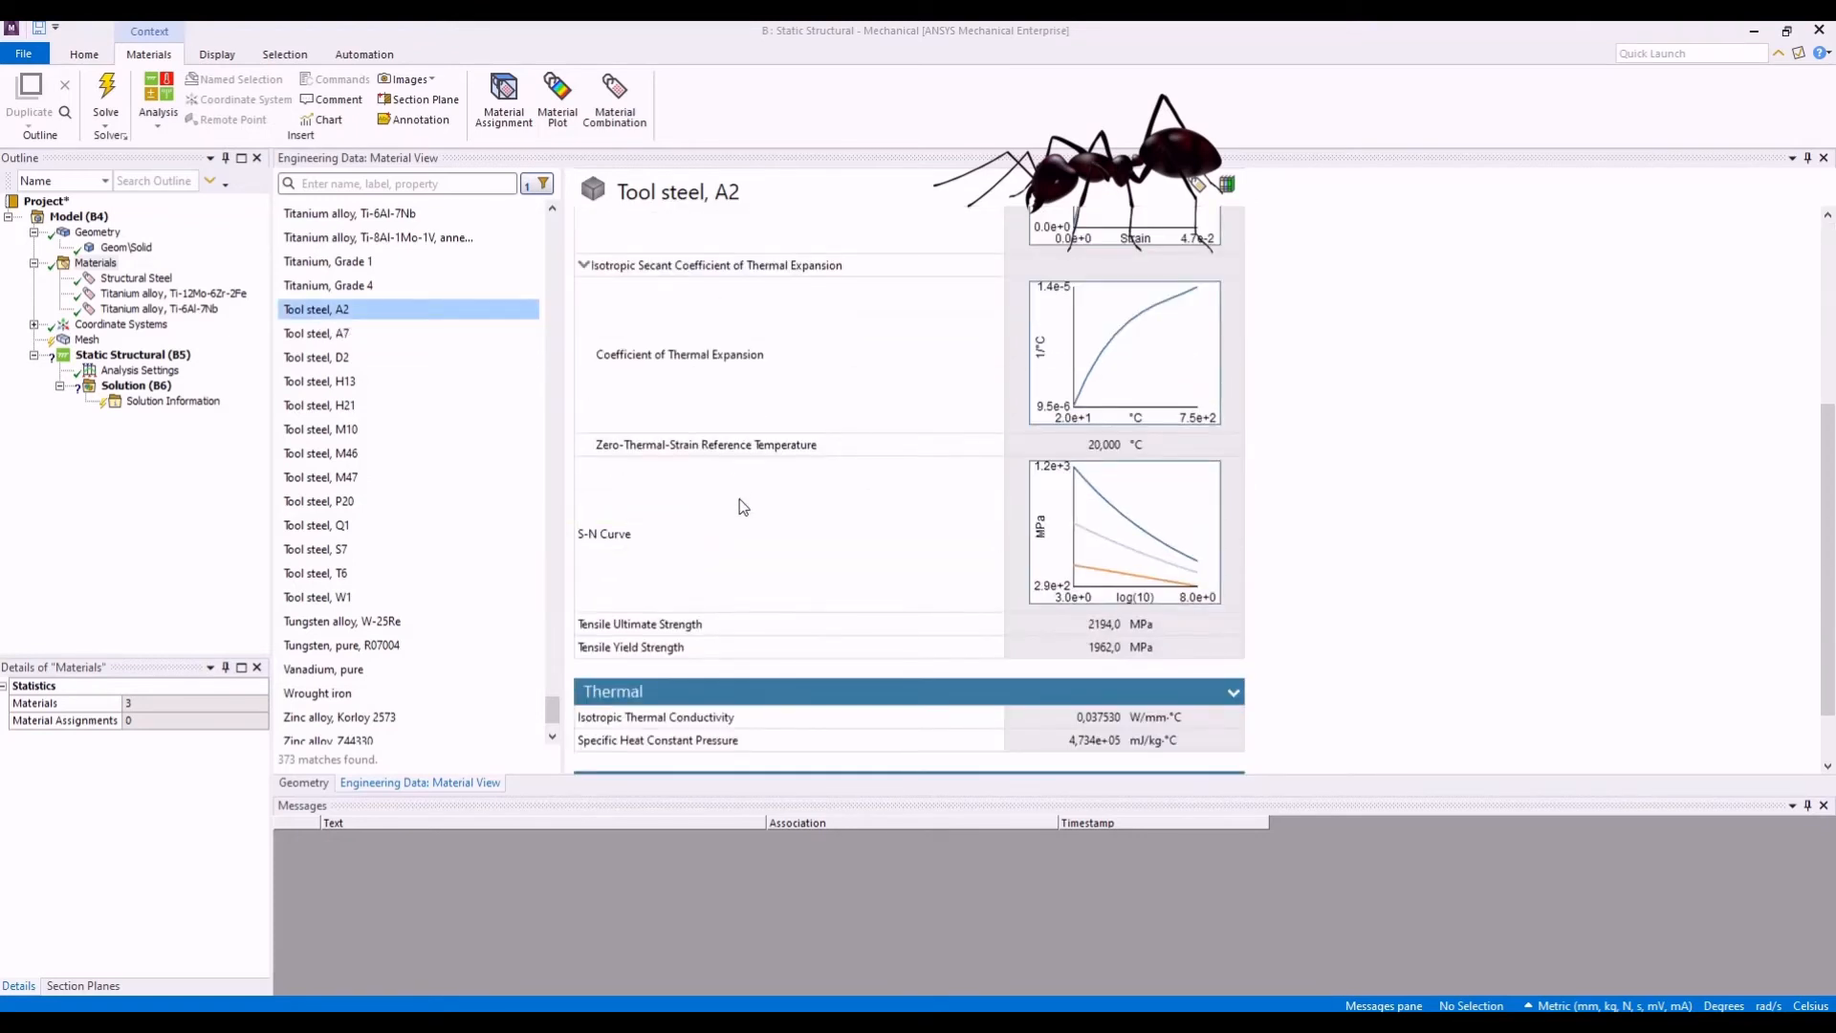
scroll(741, 505, down, 1)
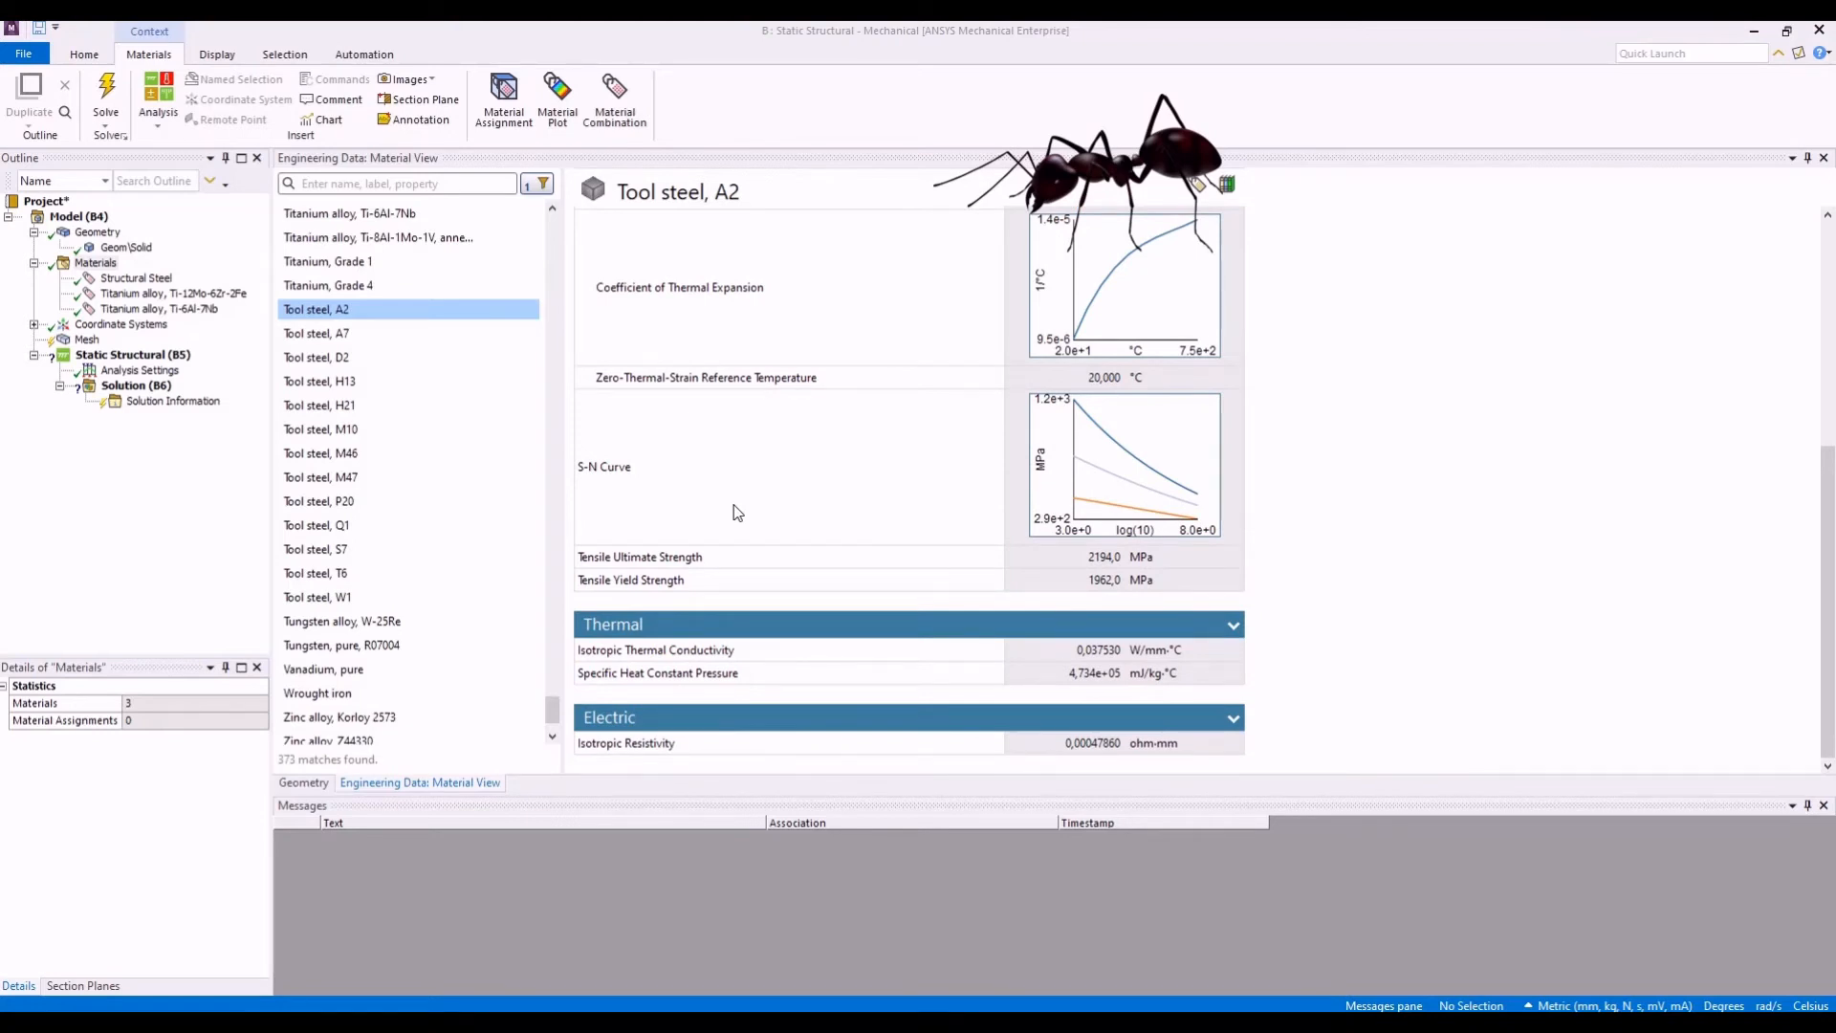
scroll(737, 513, up, 3)
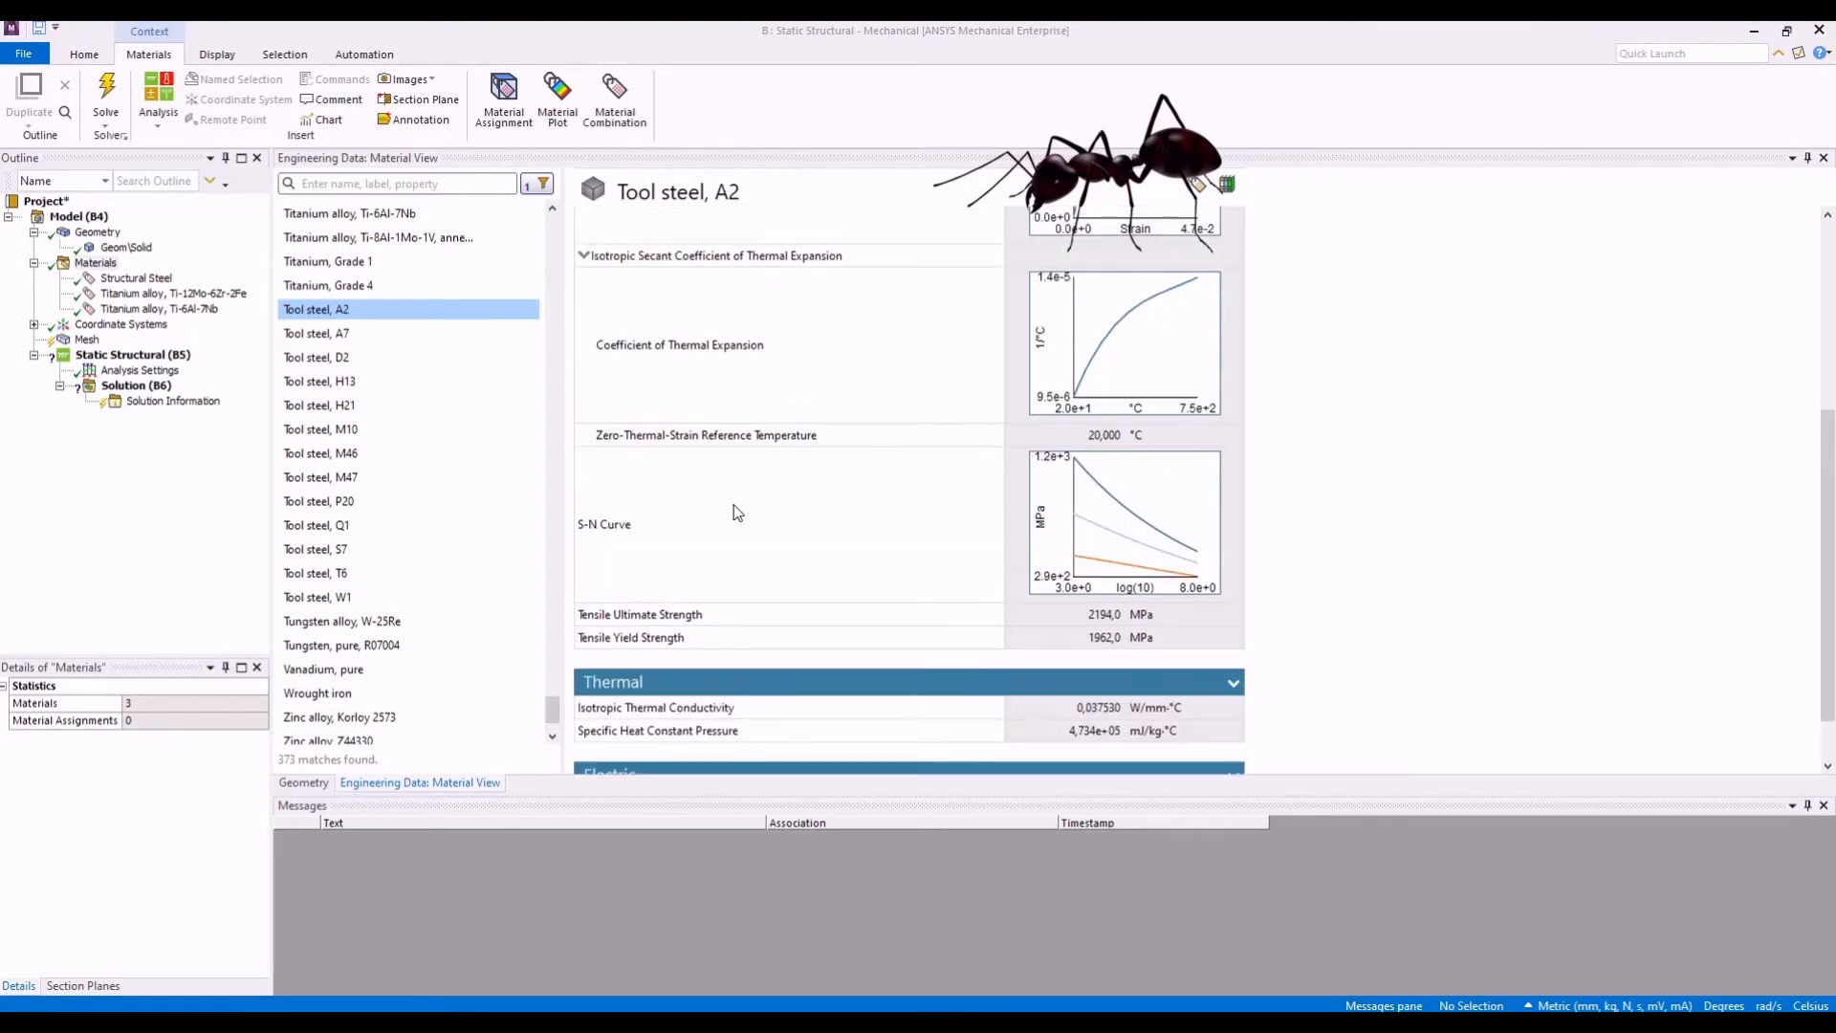
scroll(736, 515, up, 3)
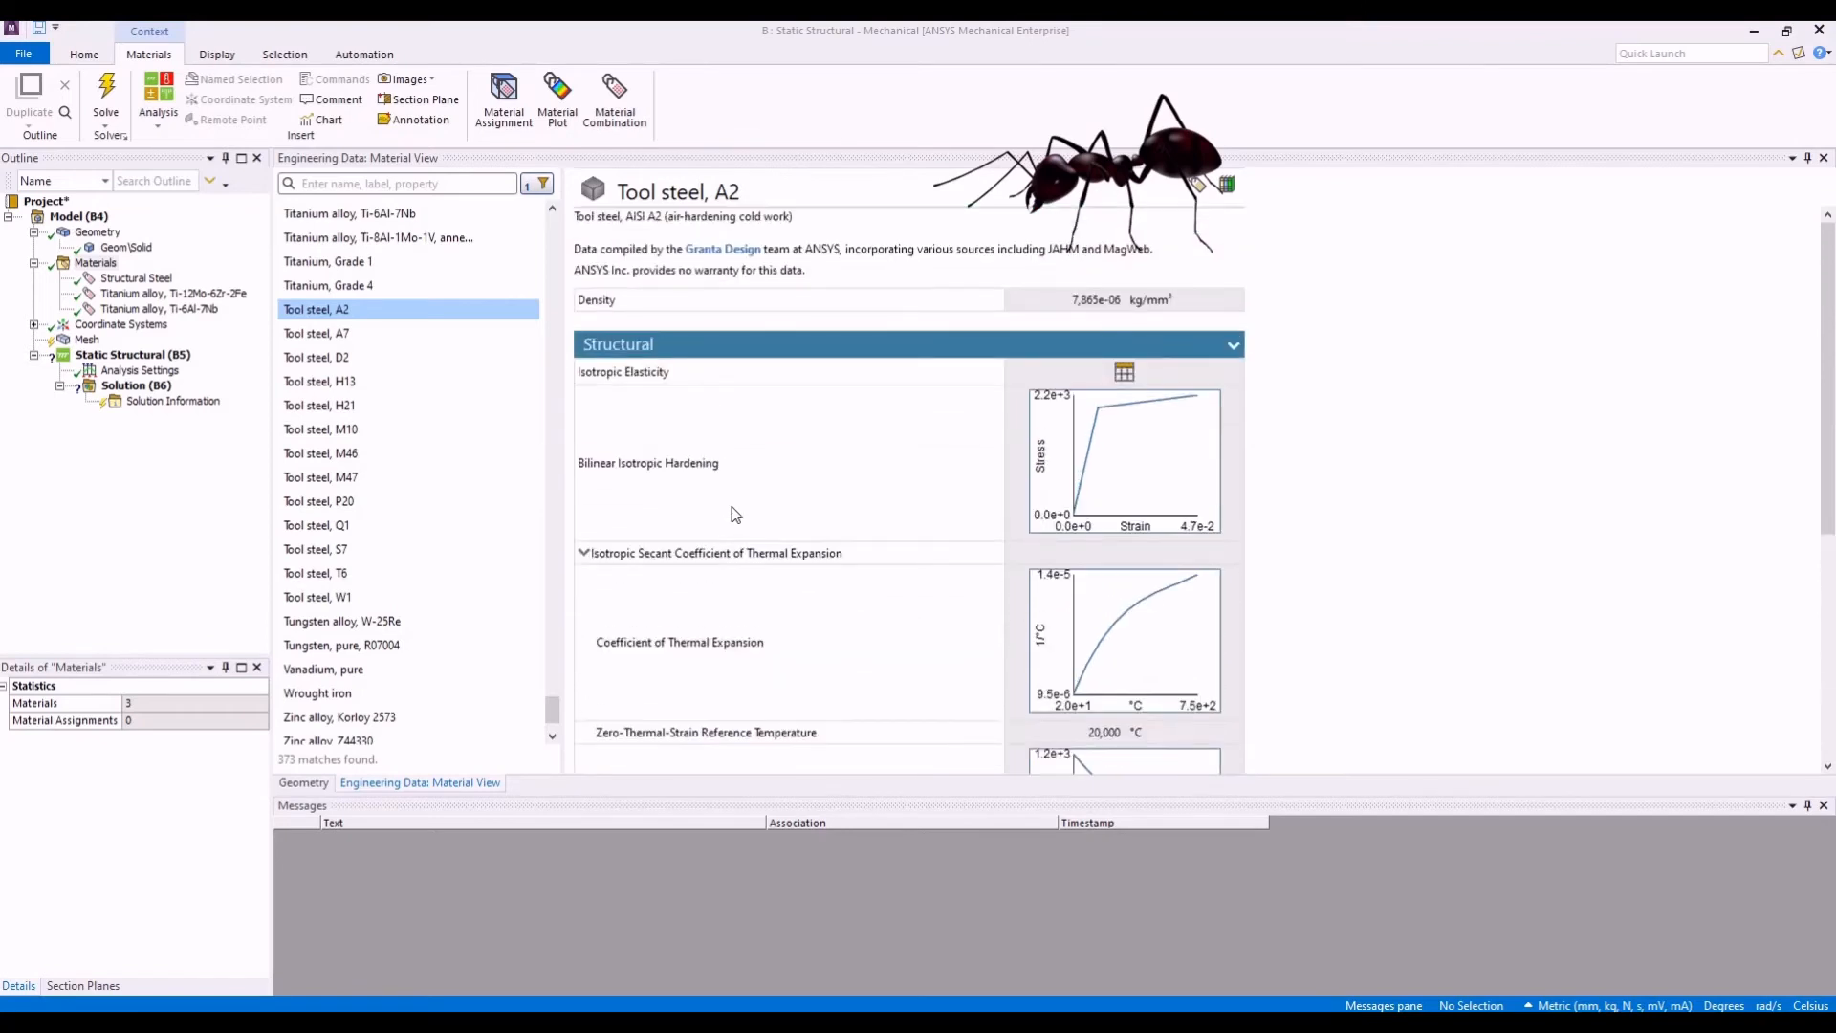
- Narrow the S-N Curve materials with the Johnson Cook Strength model, list the matches, and review the rest of Tool steel, A2's properties
click(539, 183)
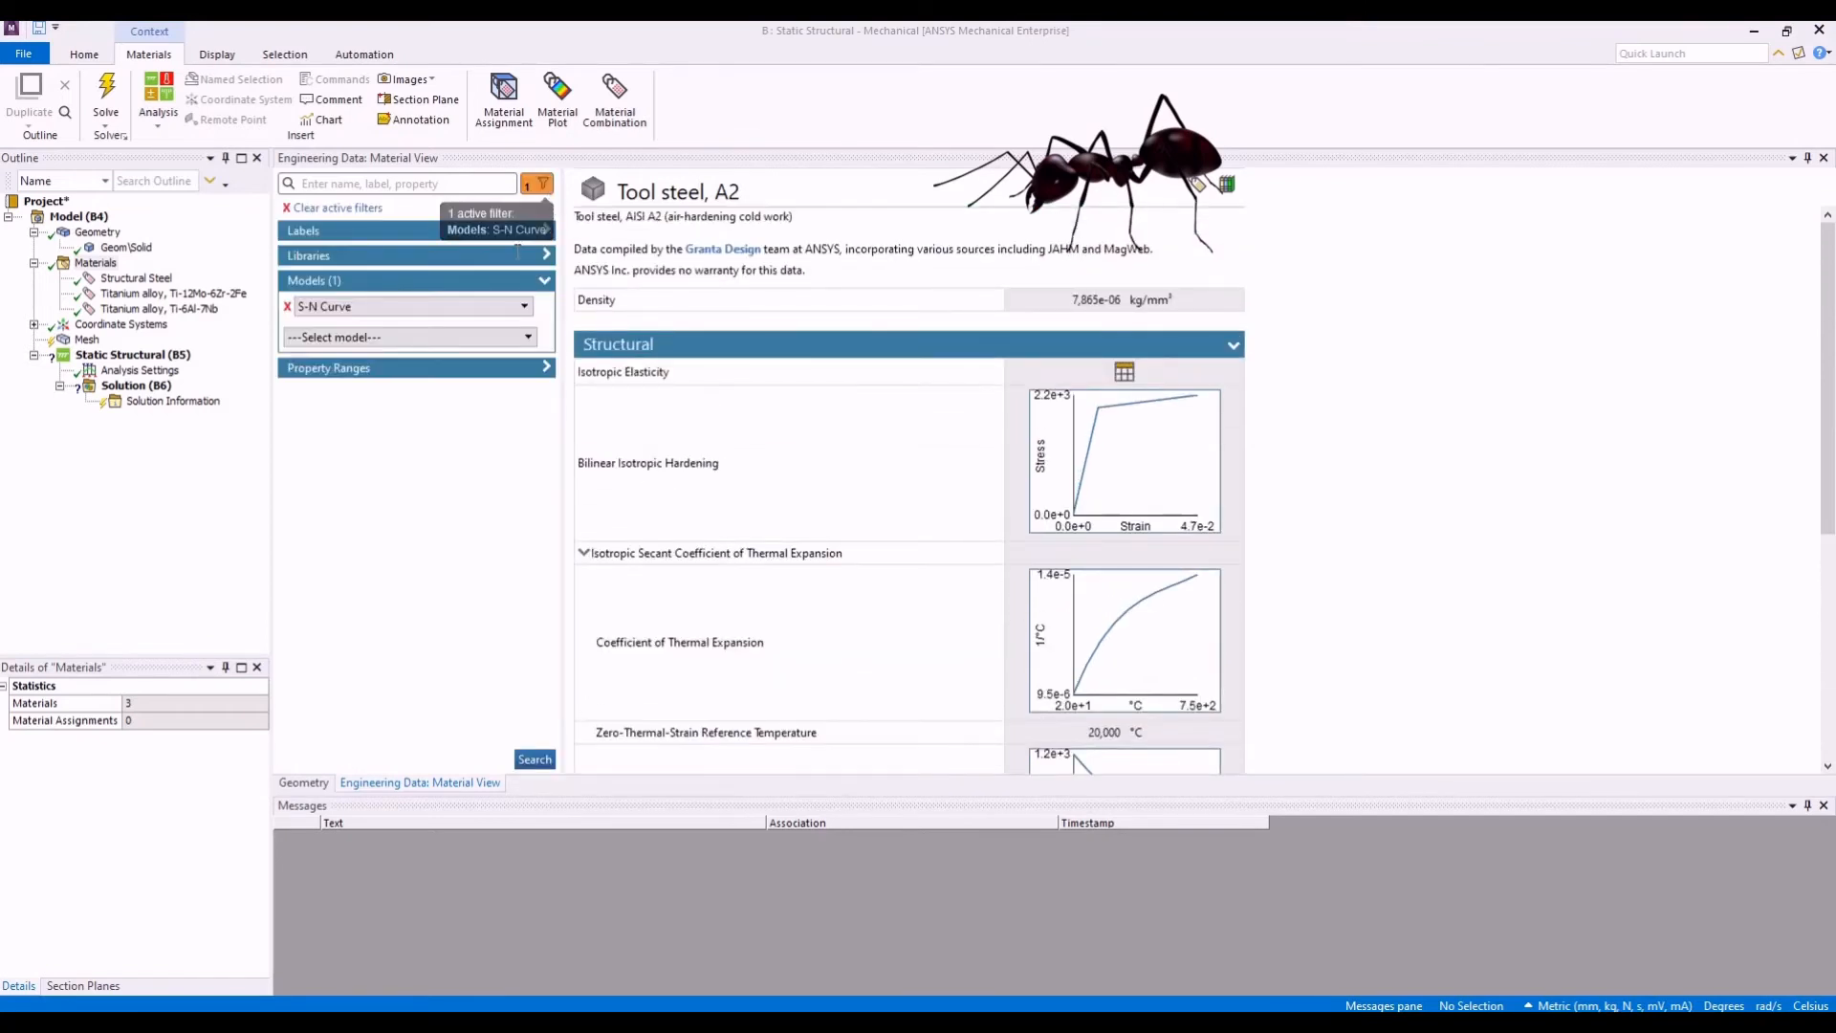
click(514, 341)
scroll(443, 436, down, 3)
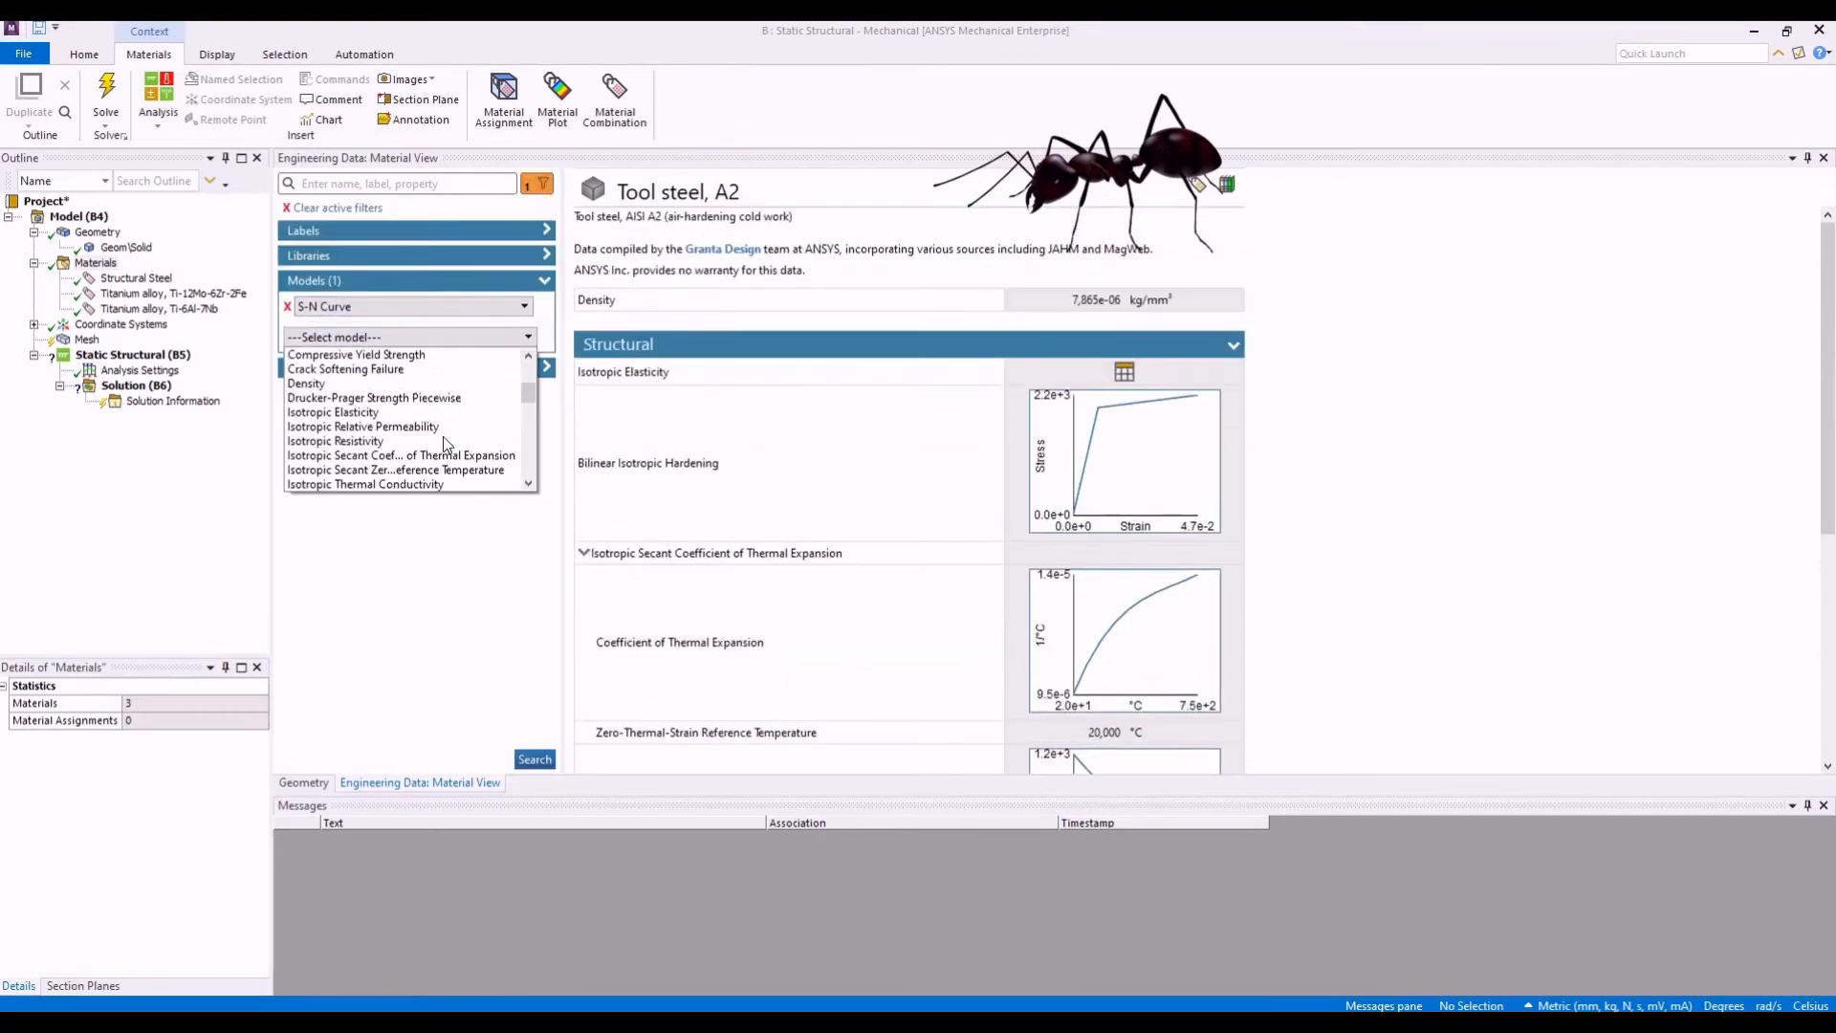
scroll(444, 436, down, 3)
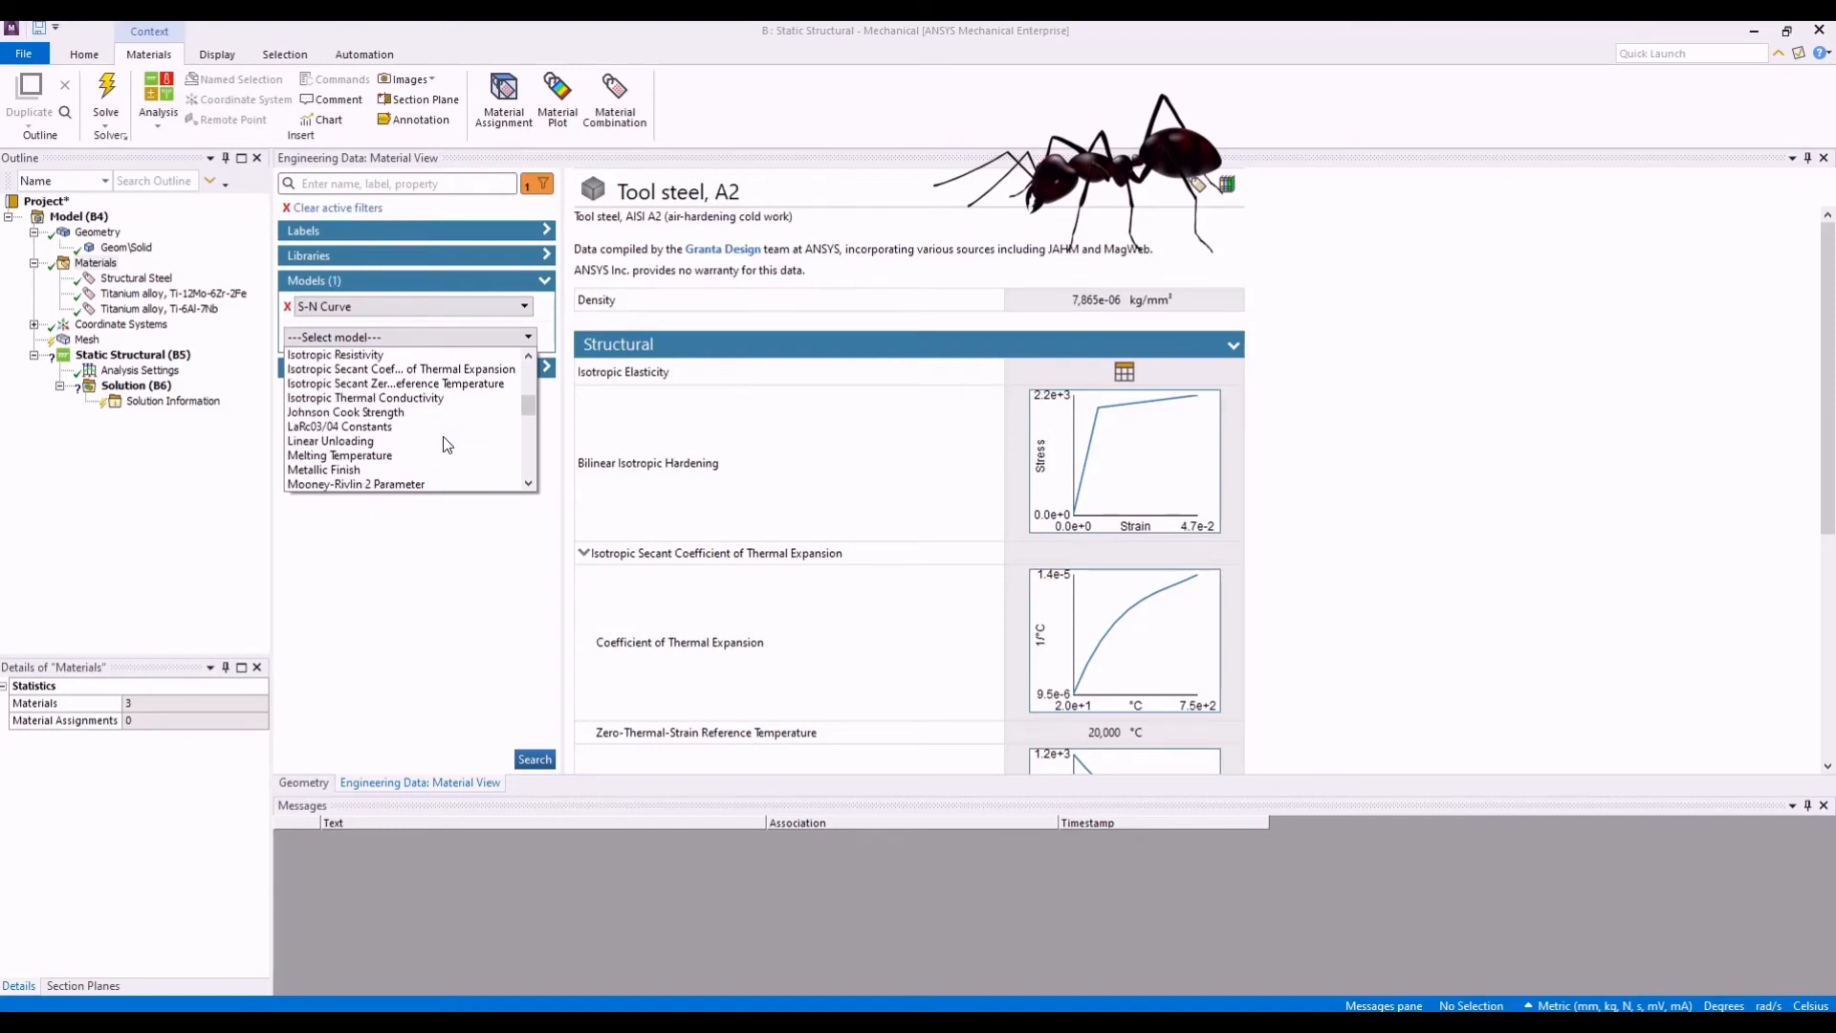
click(382, 413)
click(540, 763)
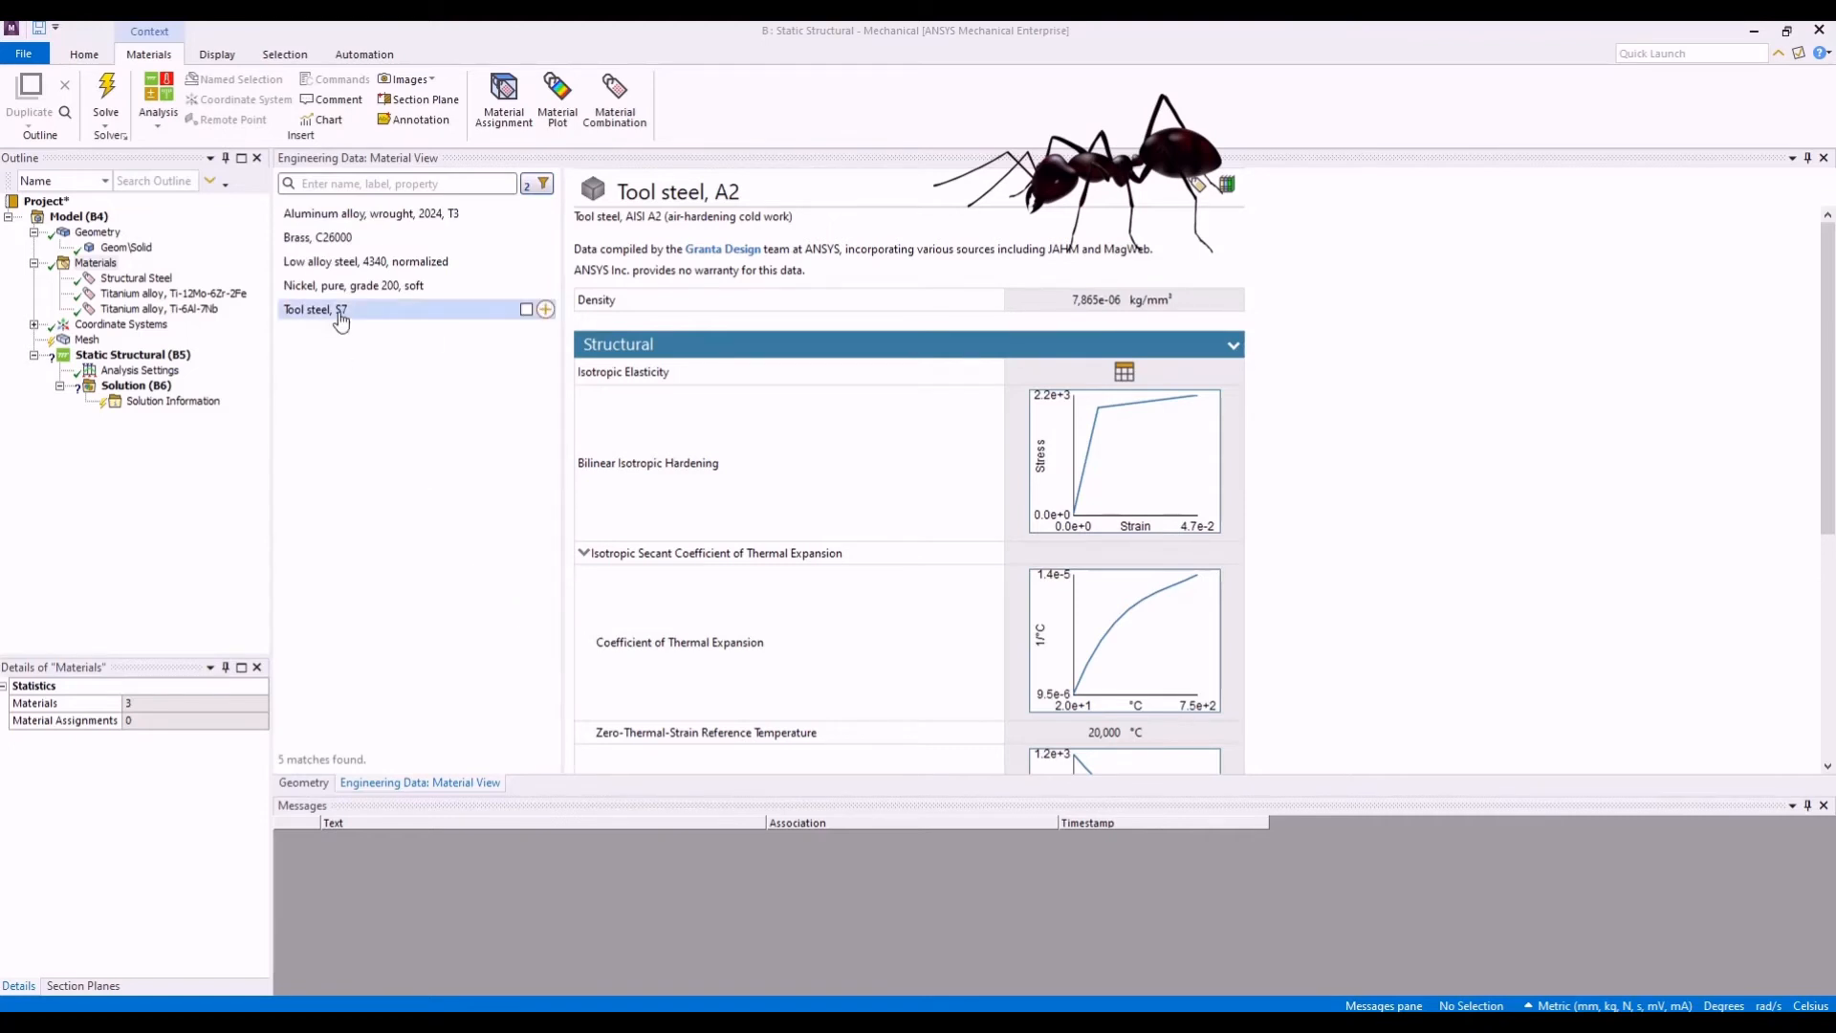
scroll(636, 660, down, 3)
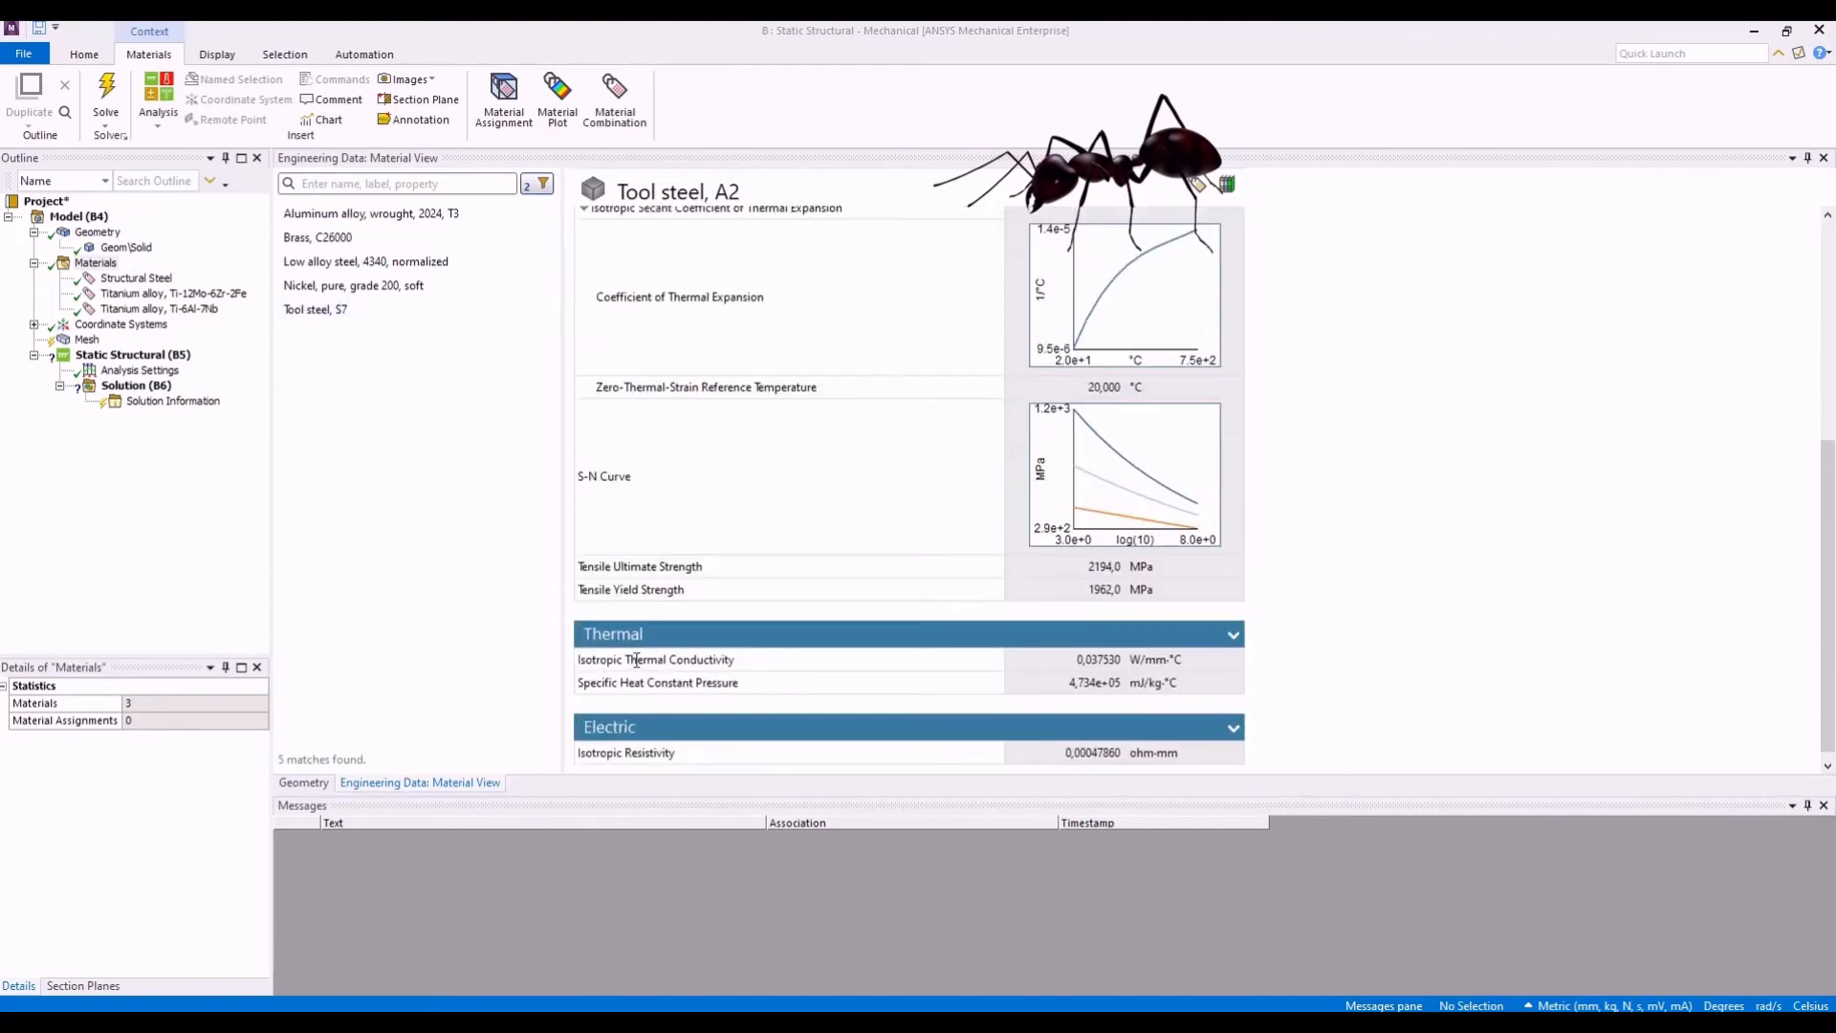
scroll(636, 660, down, 1)
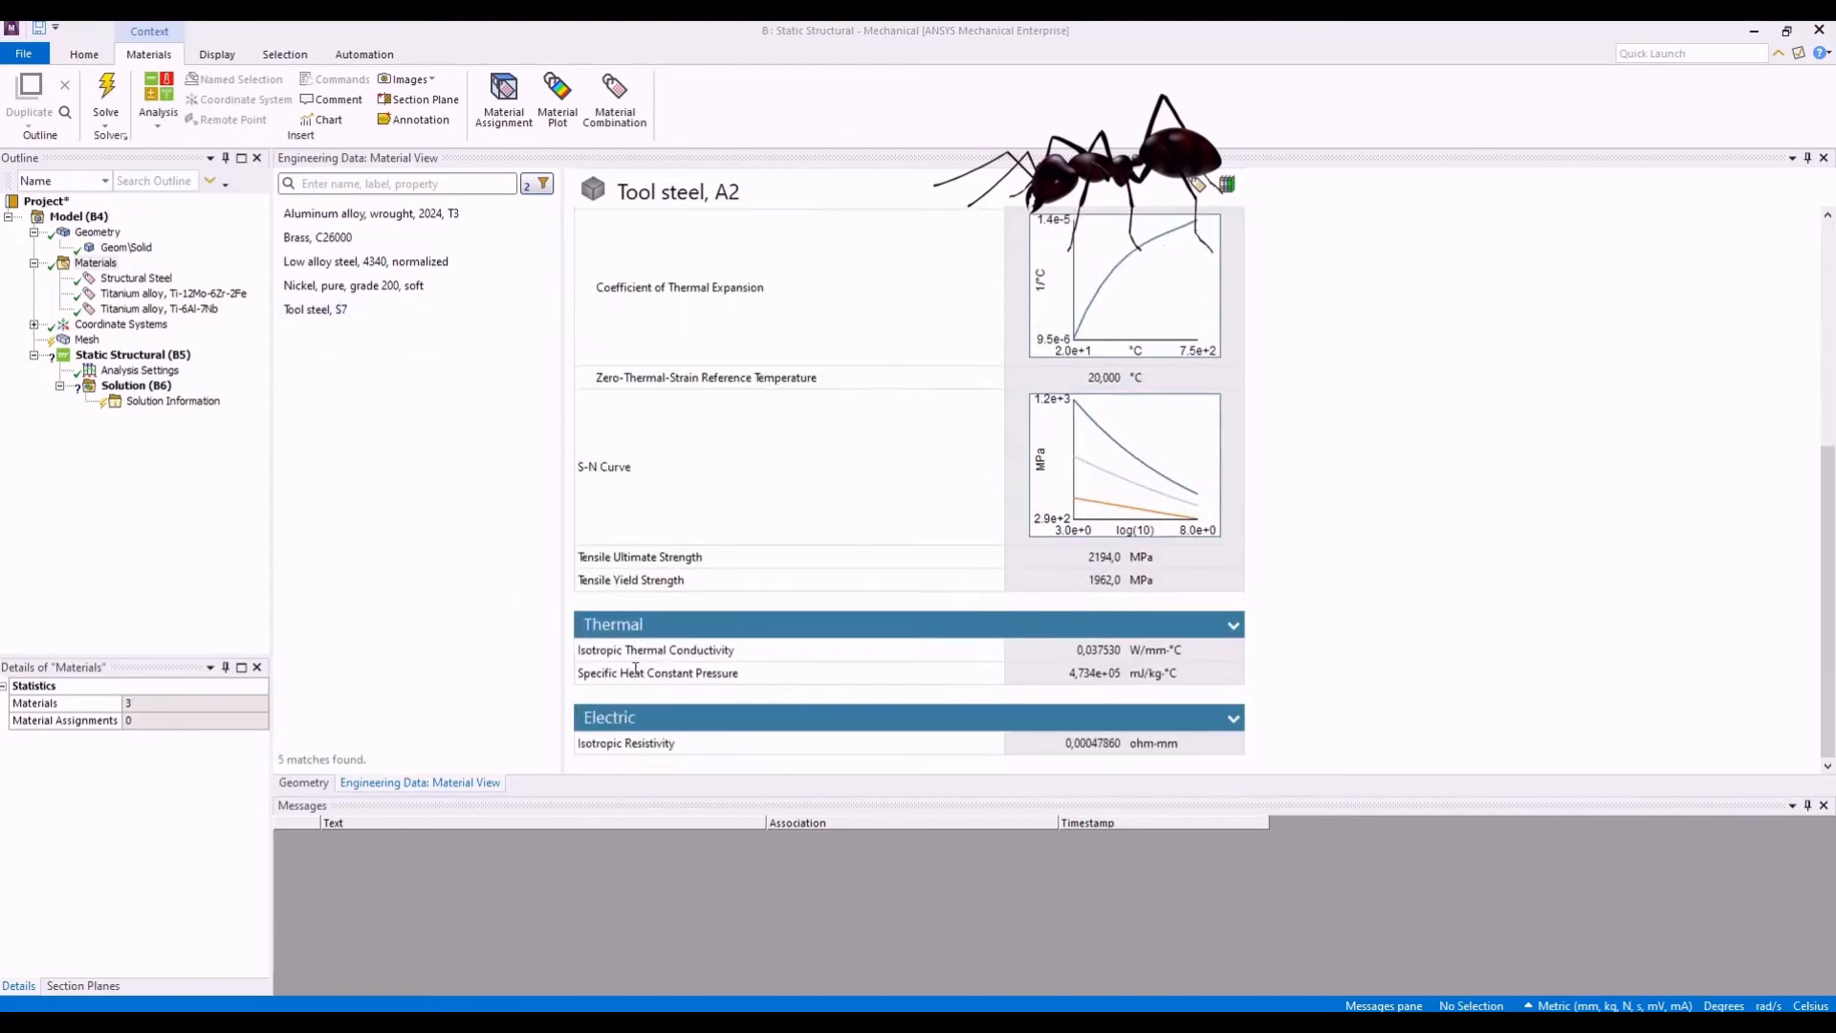
- Open Tool steel, S7 from the filtered materials and examine its properties down to the Johnson Cook Strength model
click(308, 308)
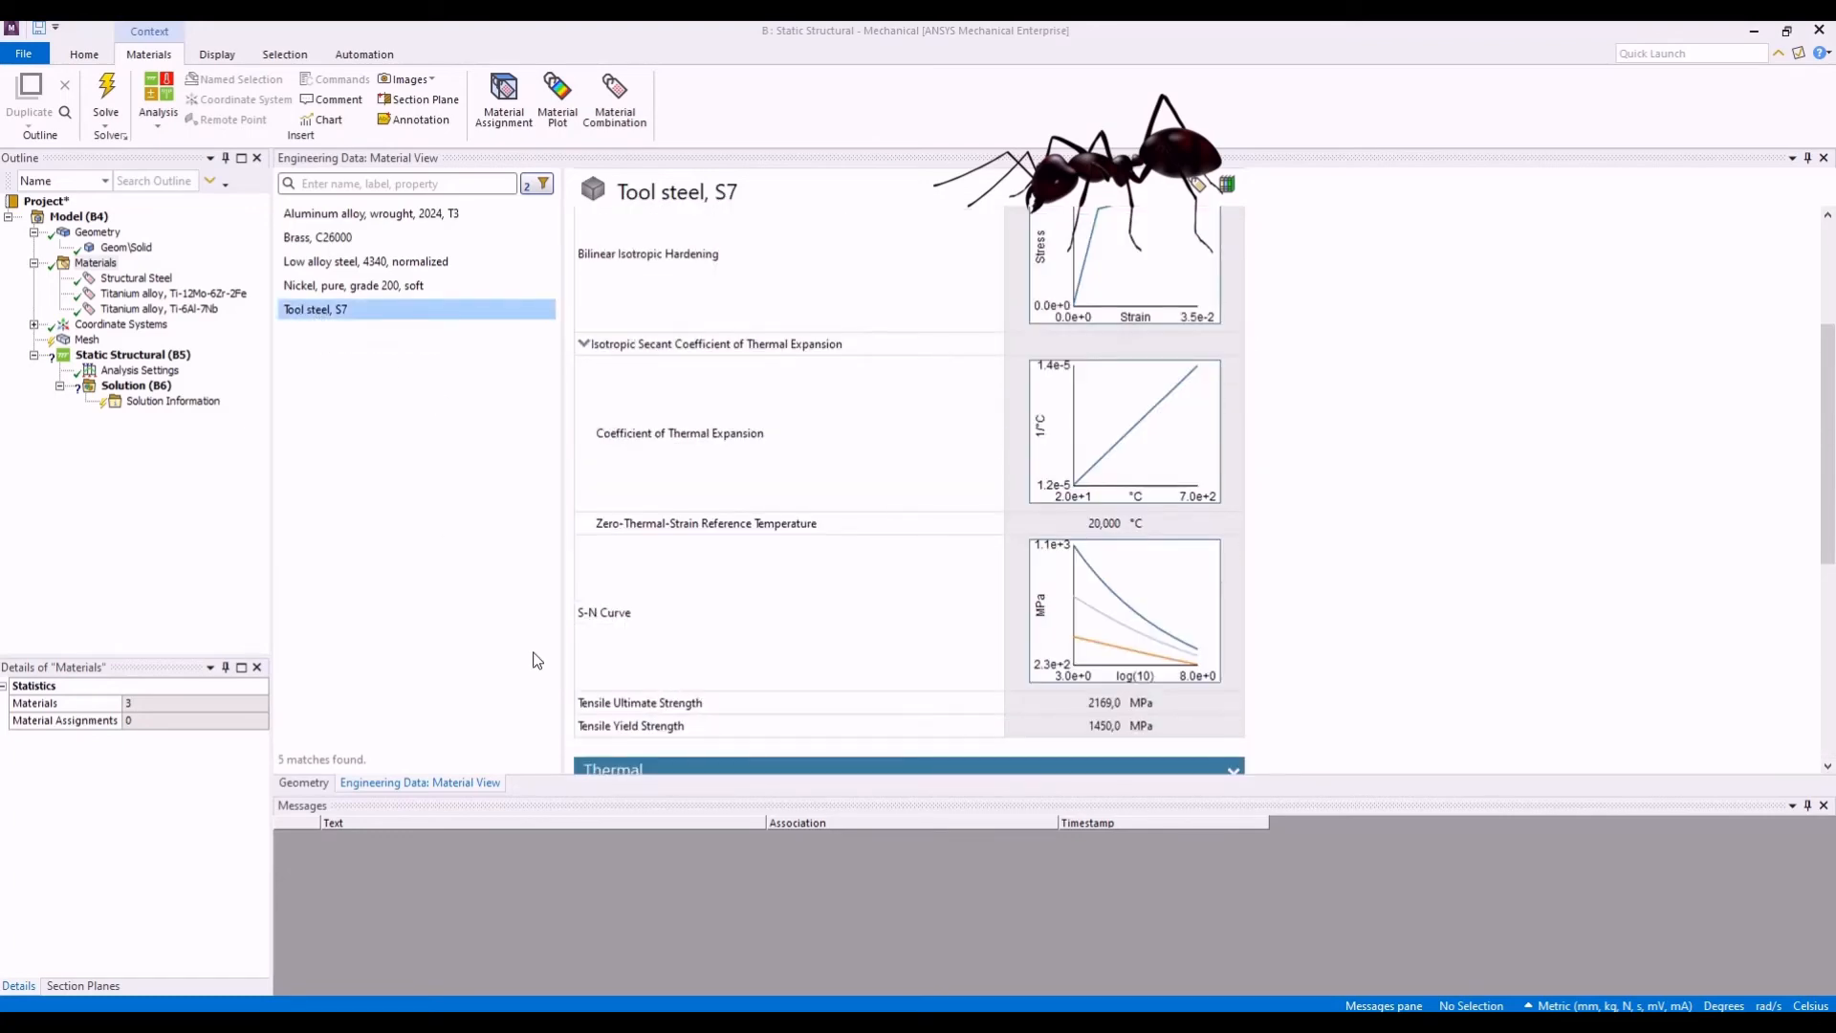
scroll(712, 681, down, 5)
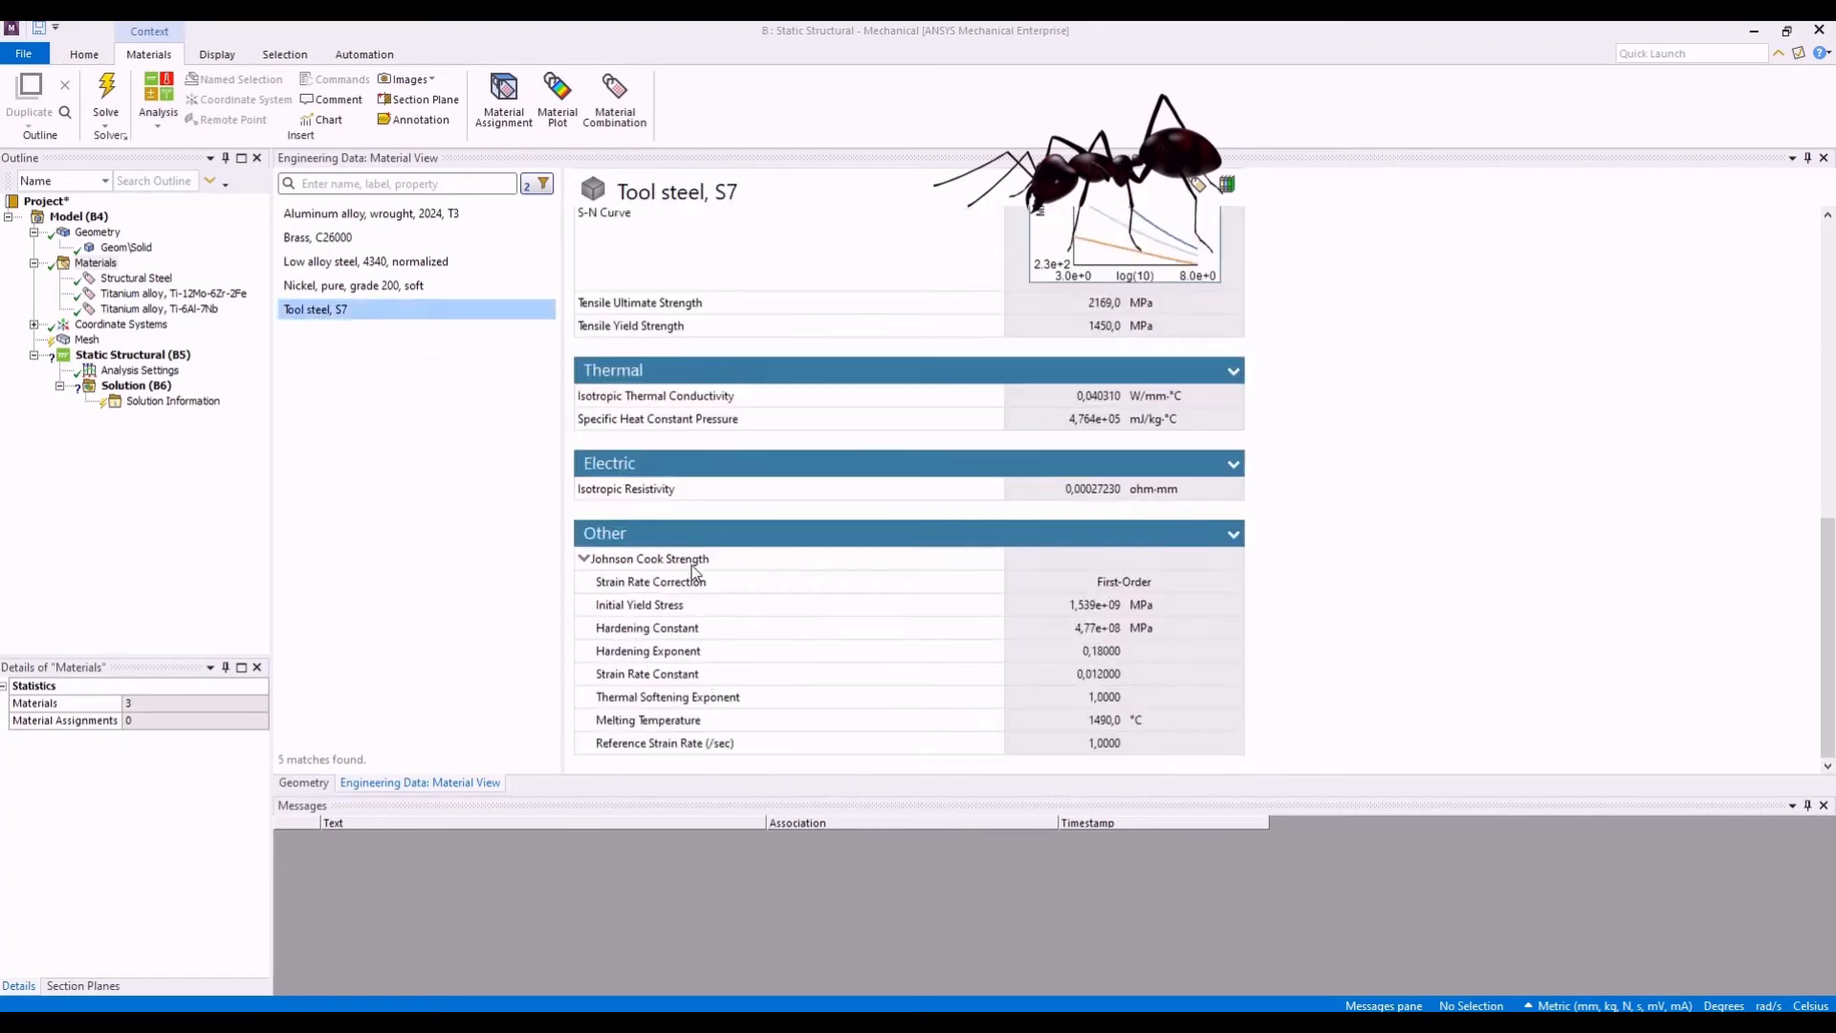
drag(713, 563, 588, 561)
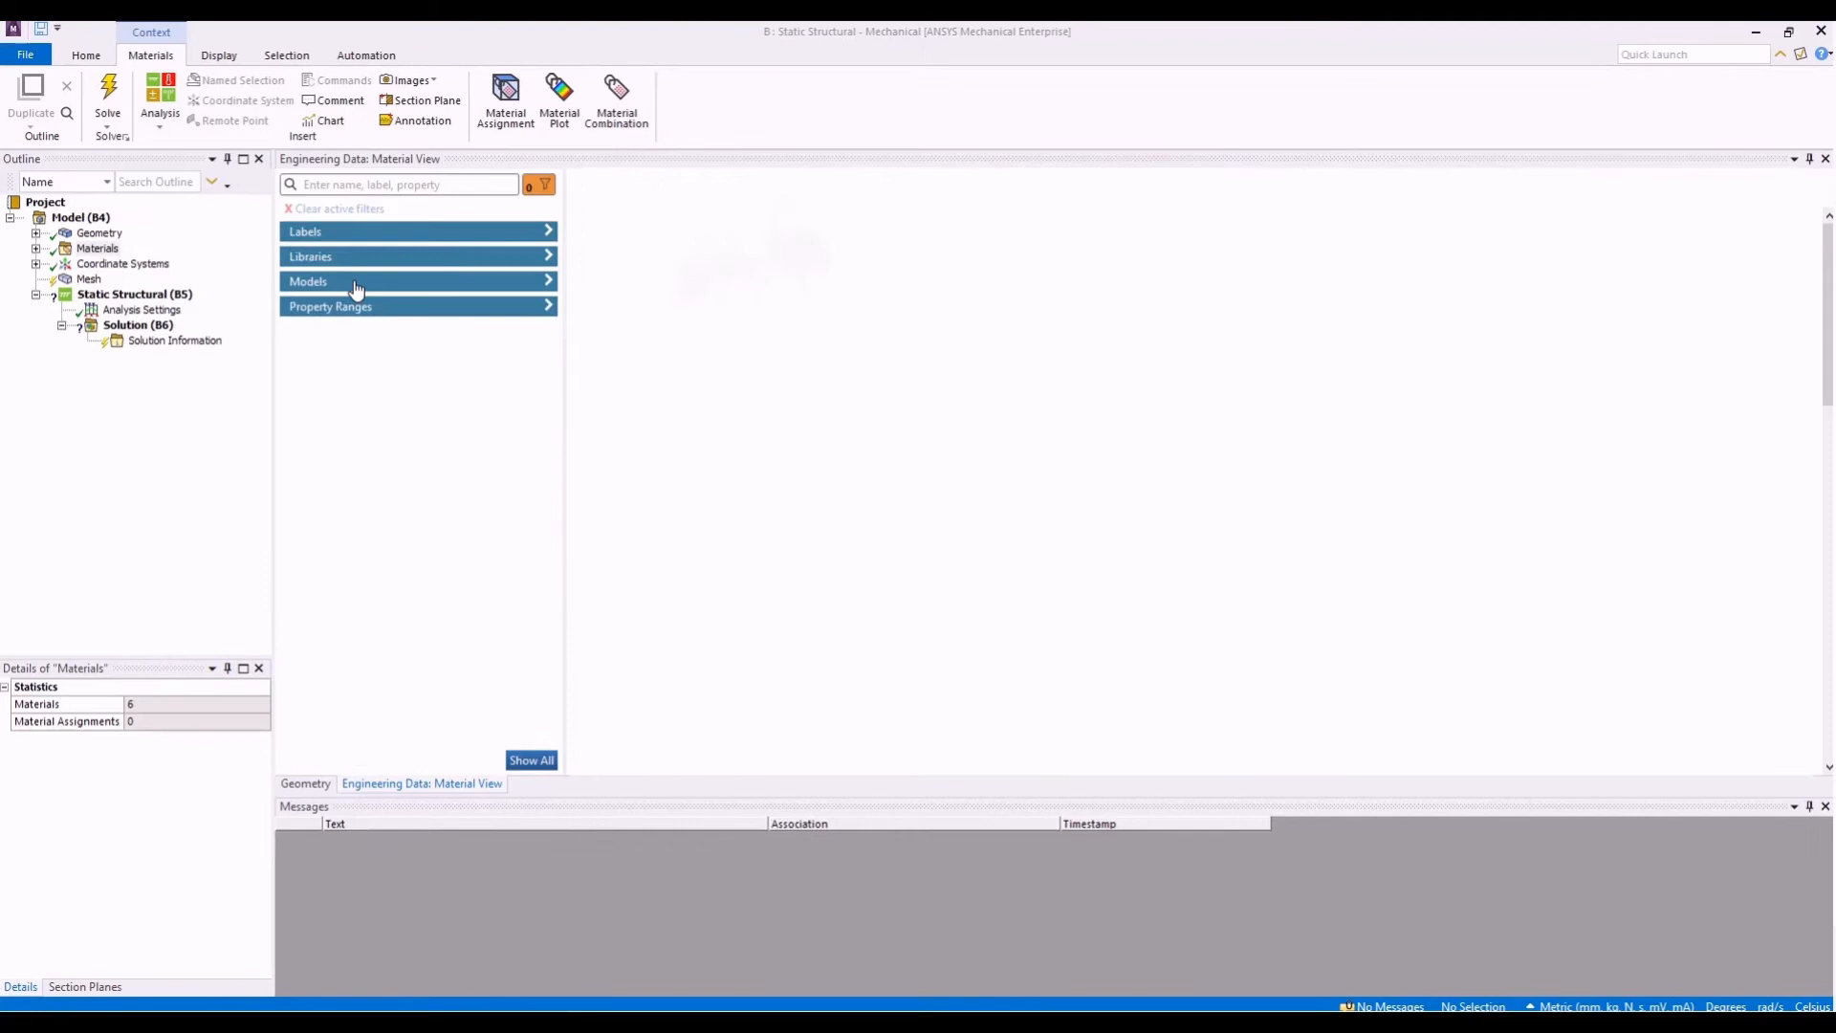
- Filter the materials by the Isotropic Elasticity model and list the matches
click(356, 282)
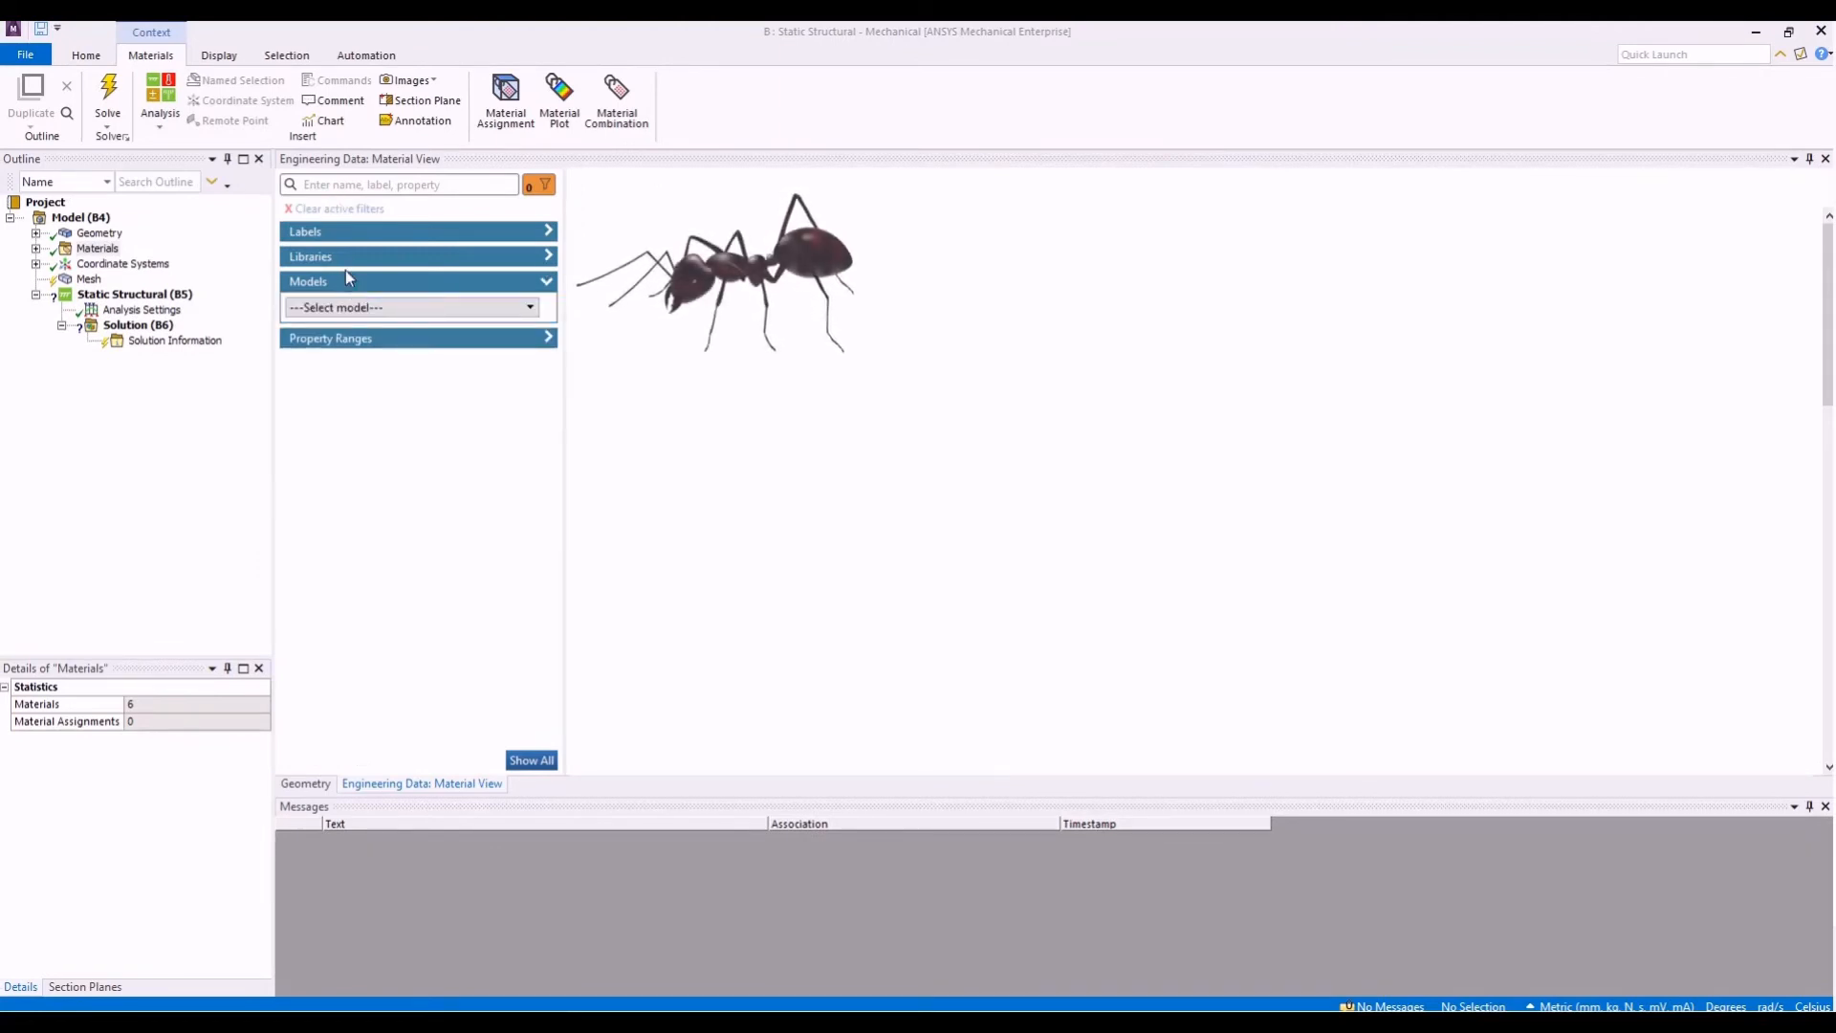
click(398, 307)
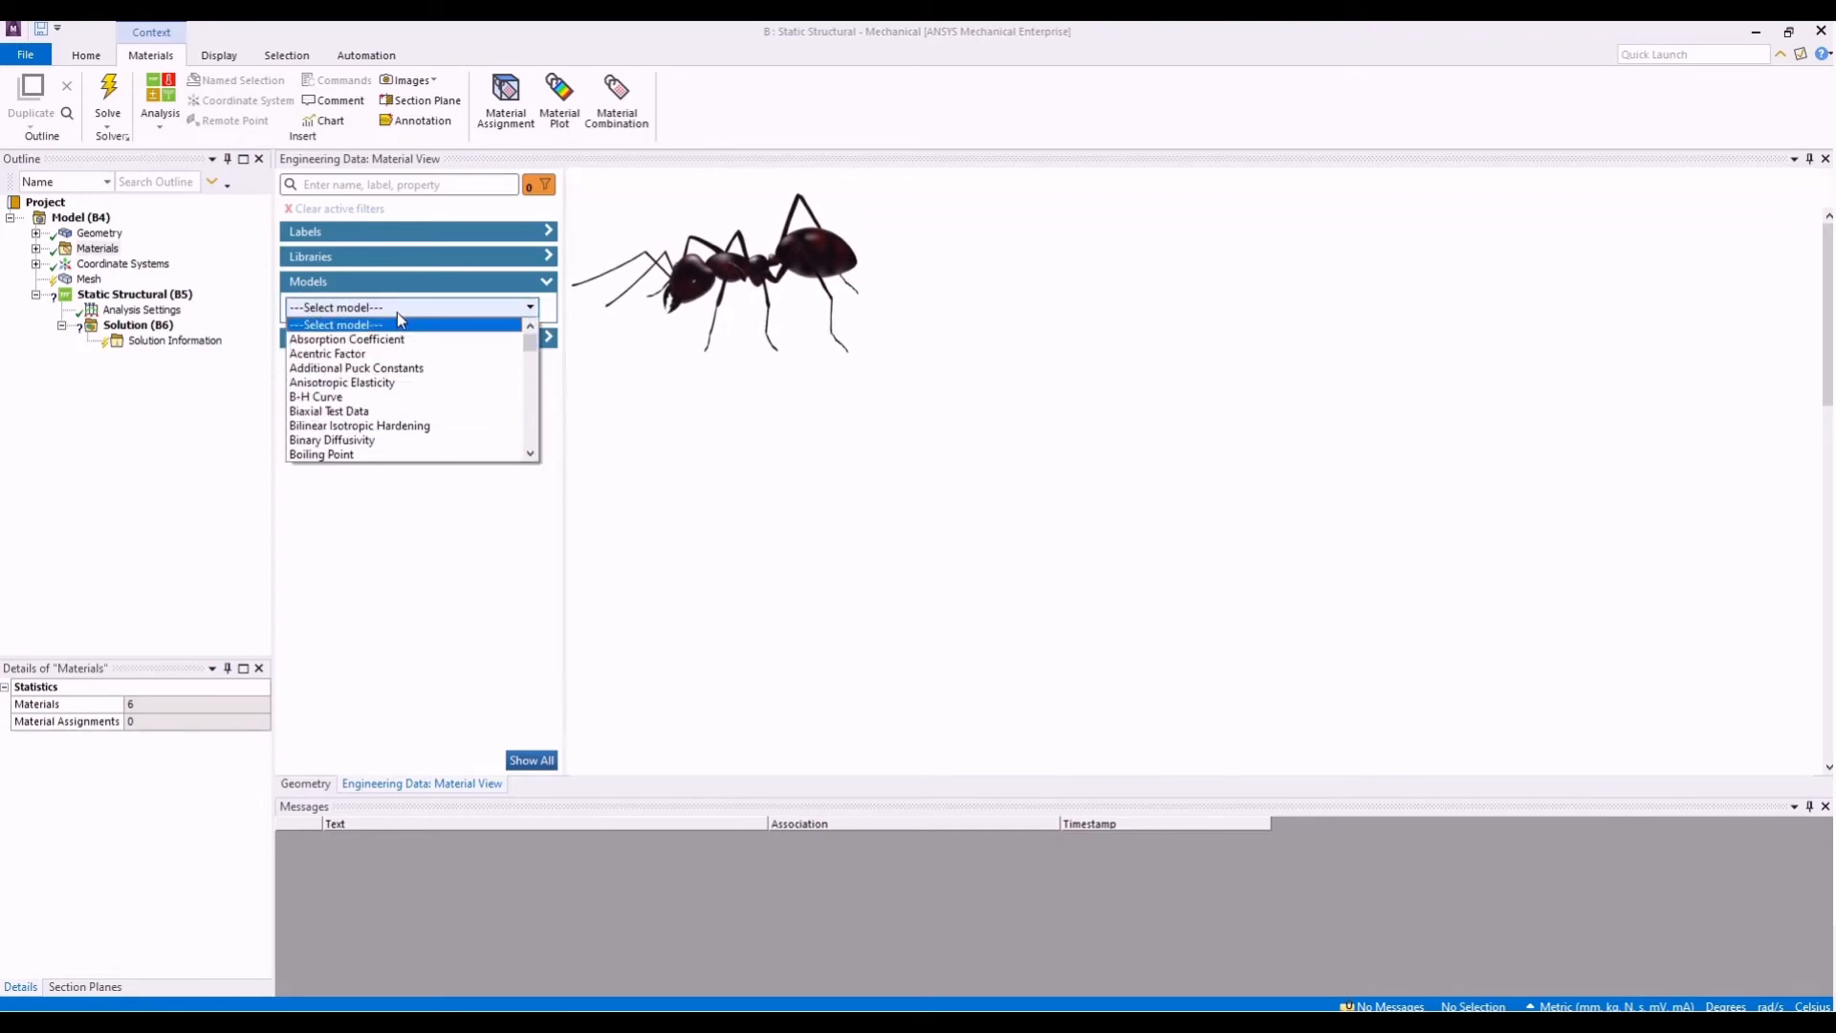
scroll(415, 353, down, 10)
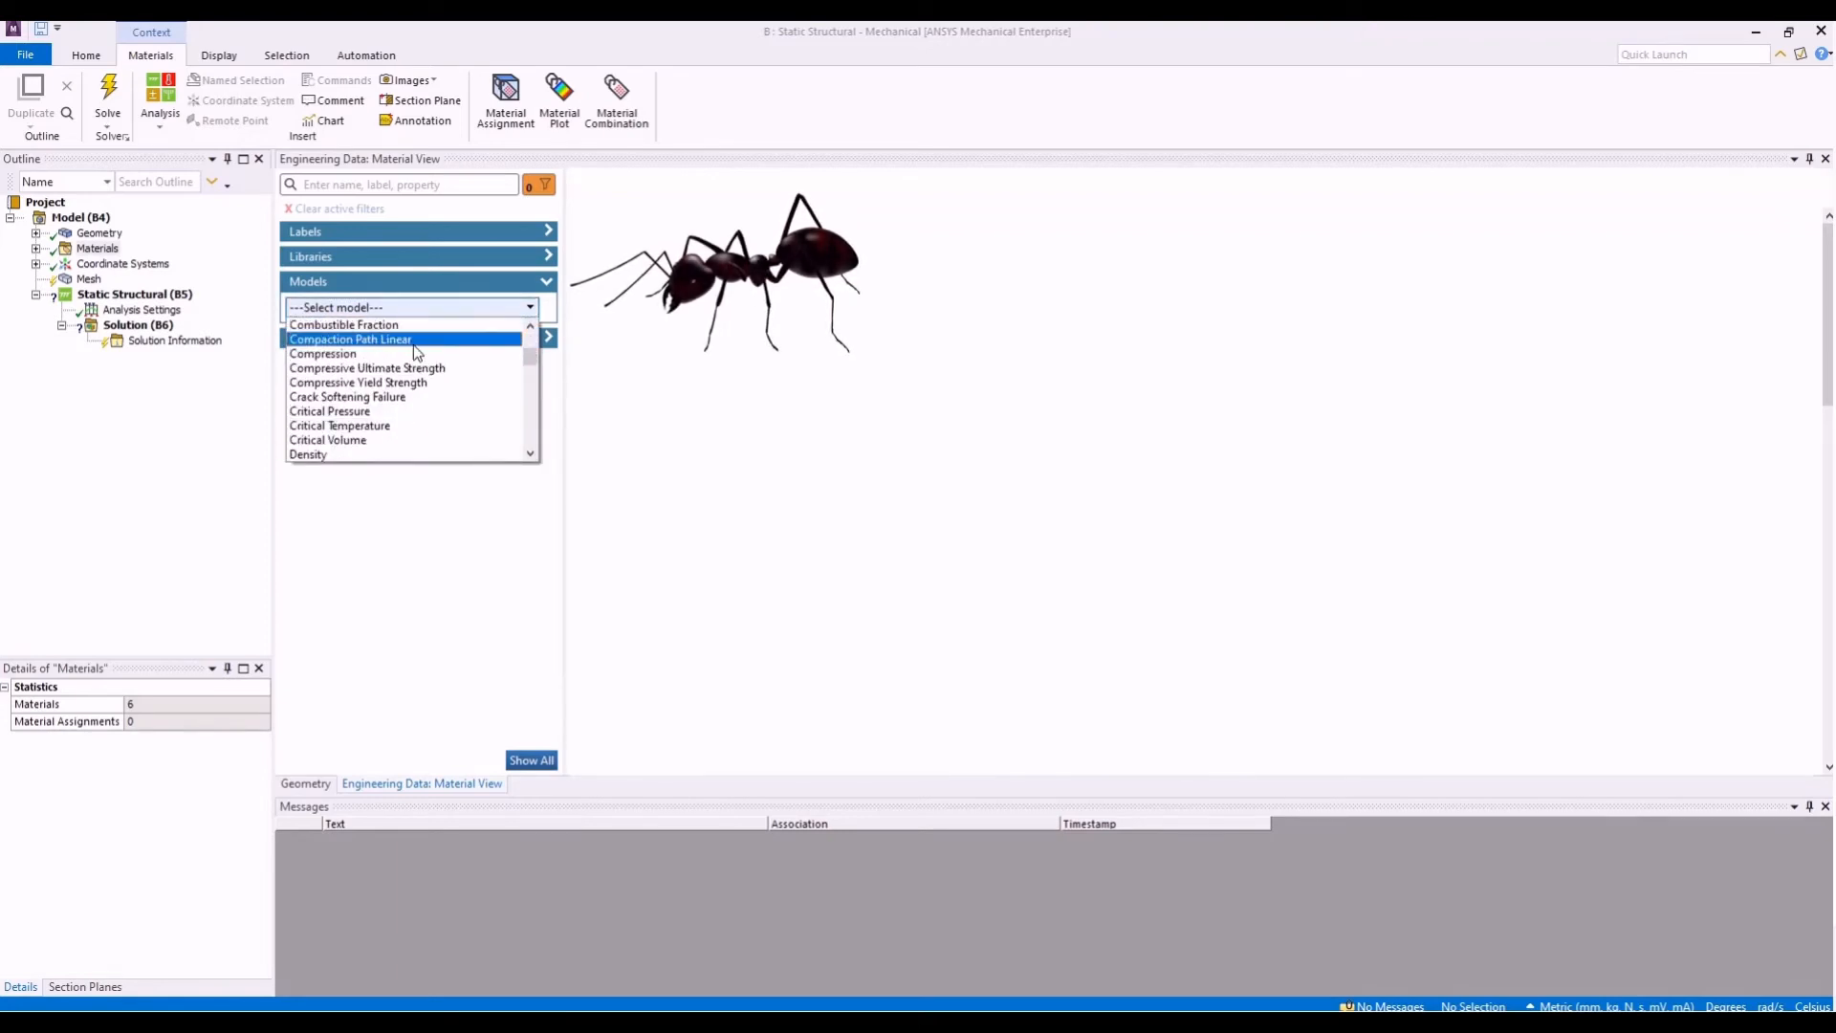
scroll(413, 369, down, 1)
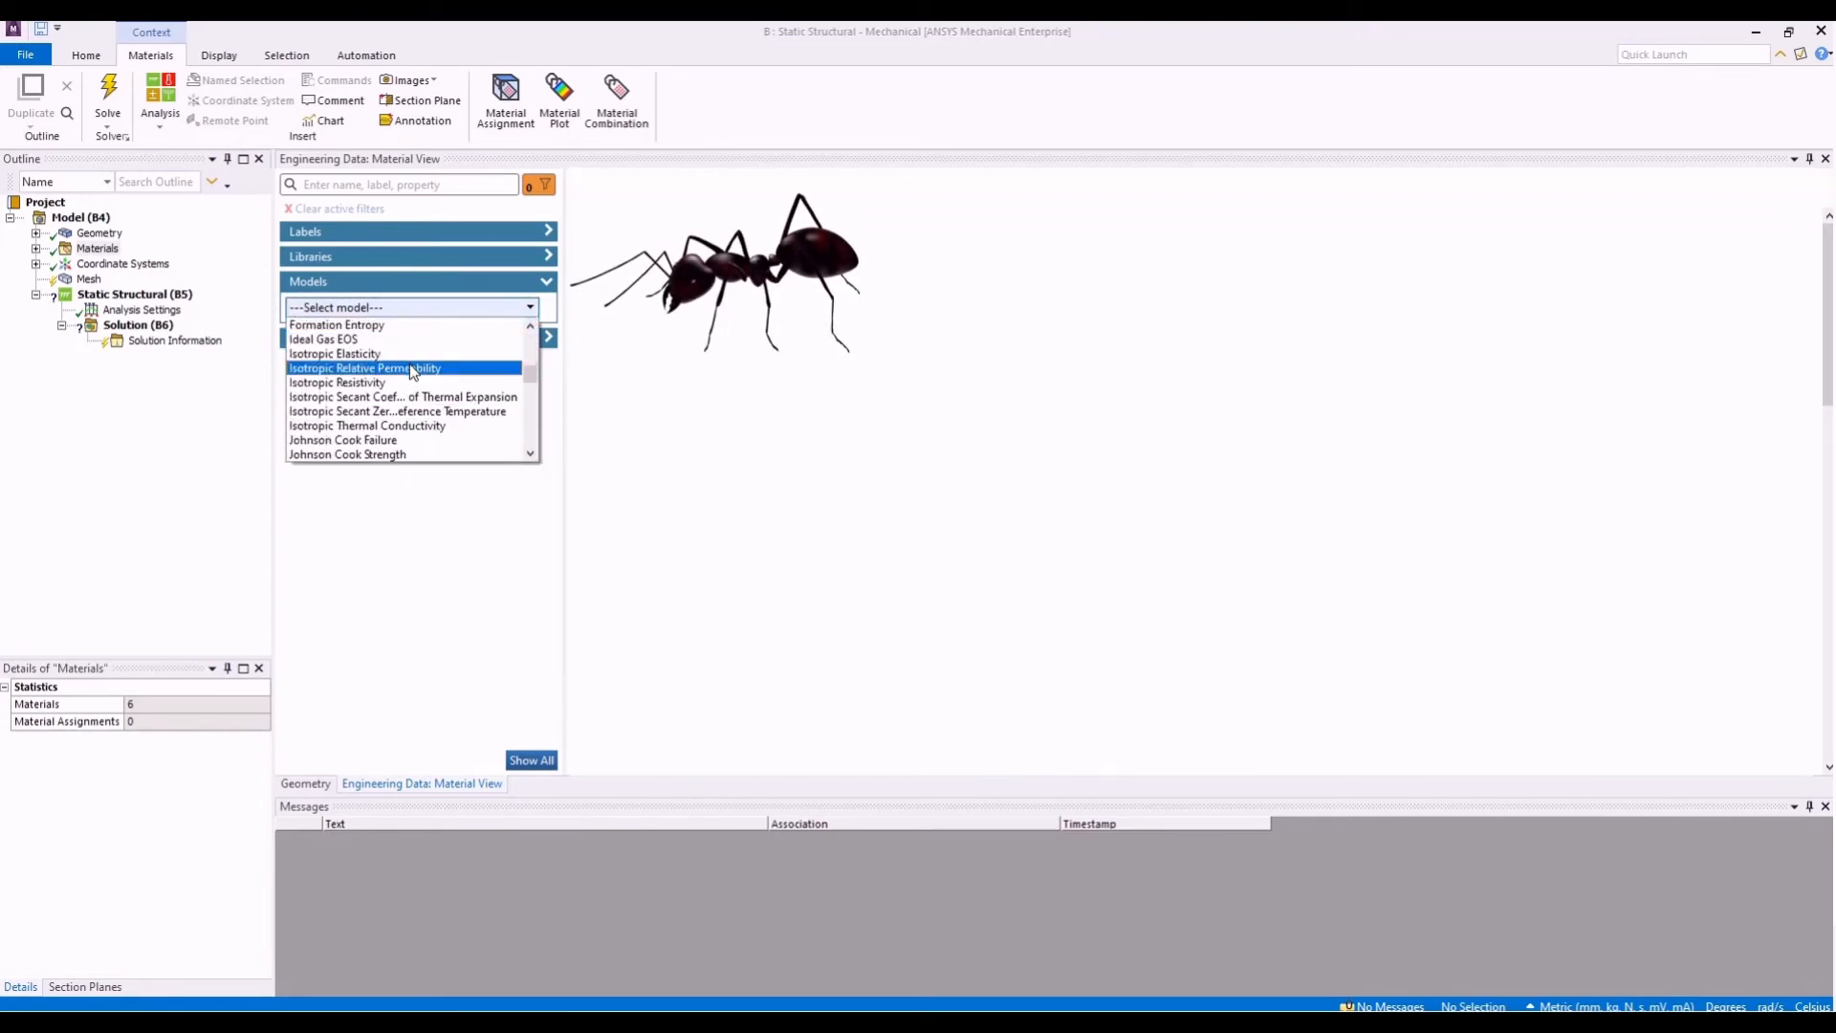
click(417, 359)
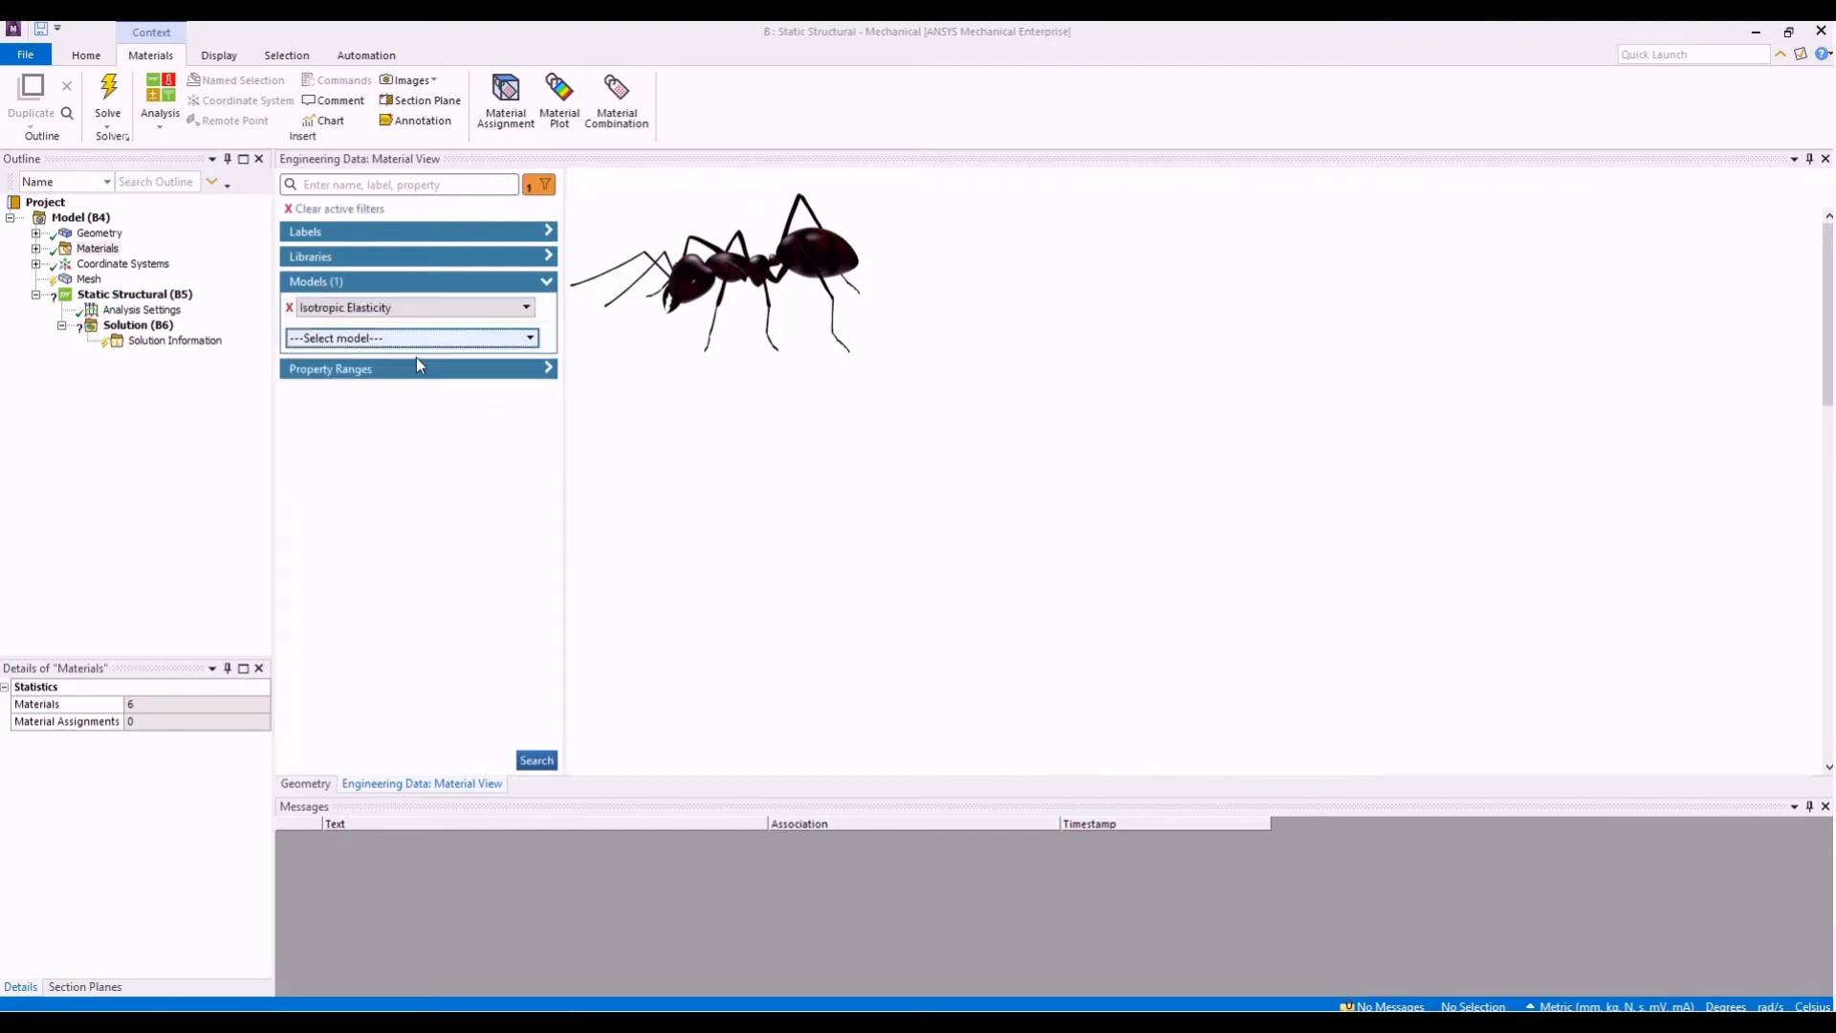
click(537, 760)
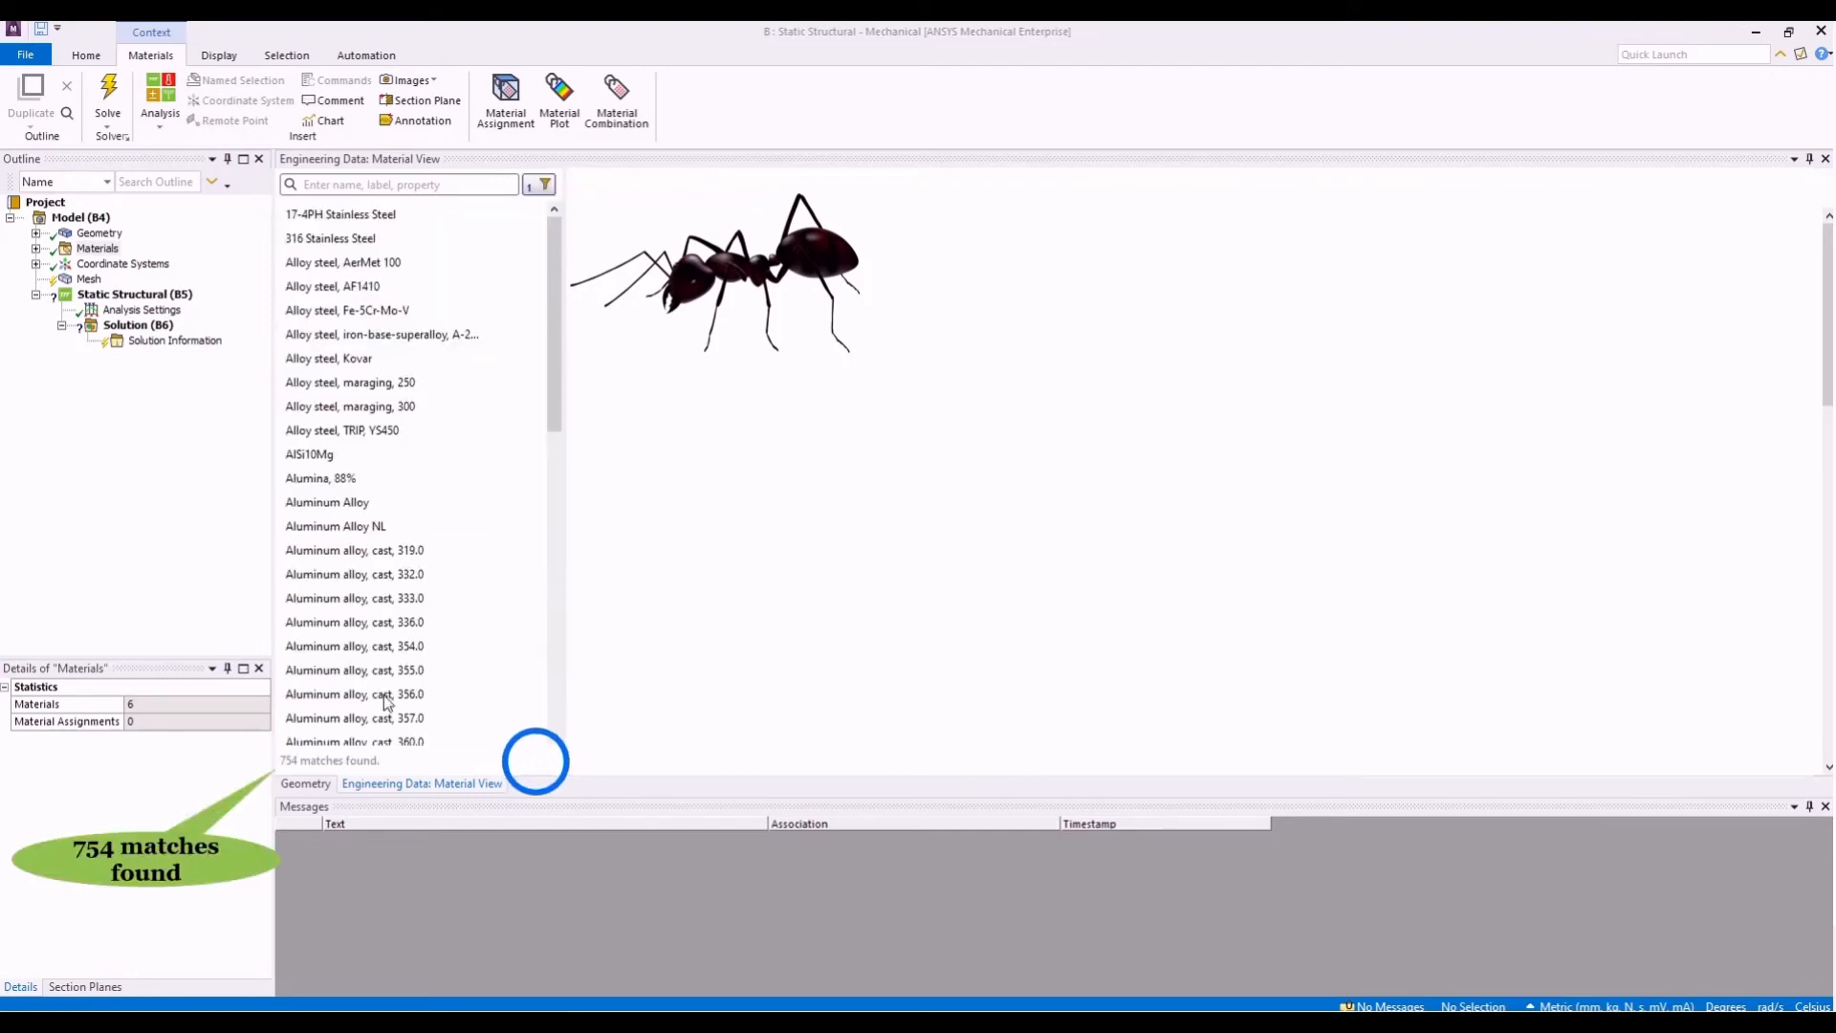
- Add Density as a second model filter alongside Isotropic Elasticity and list the matching materials
click(541, 184)
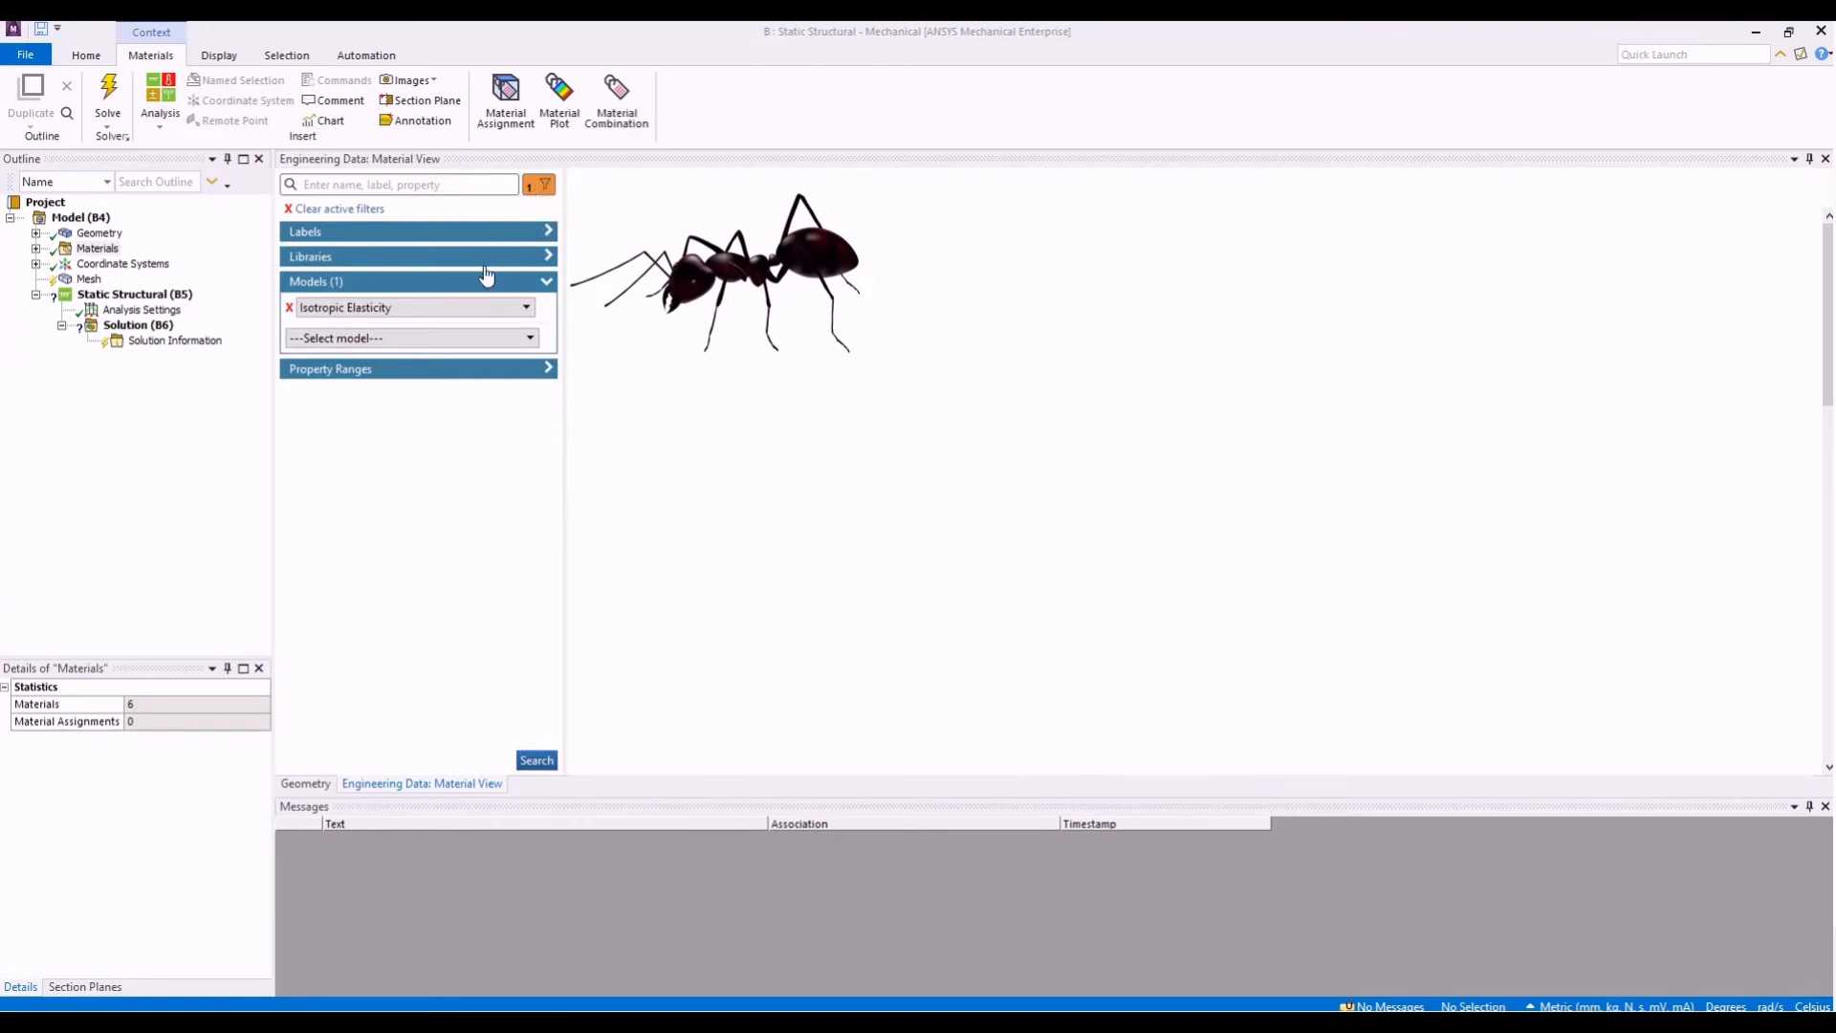
click(480, 339)
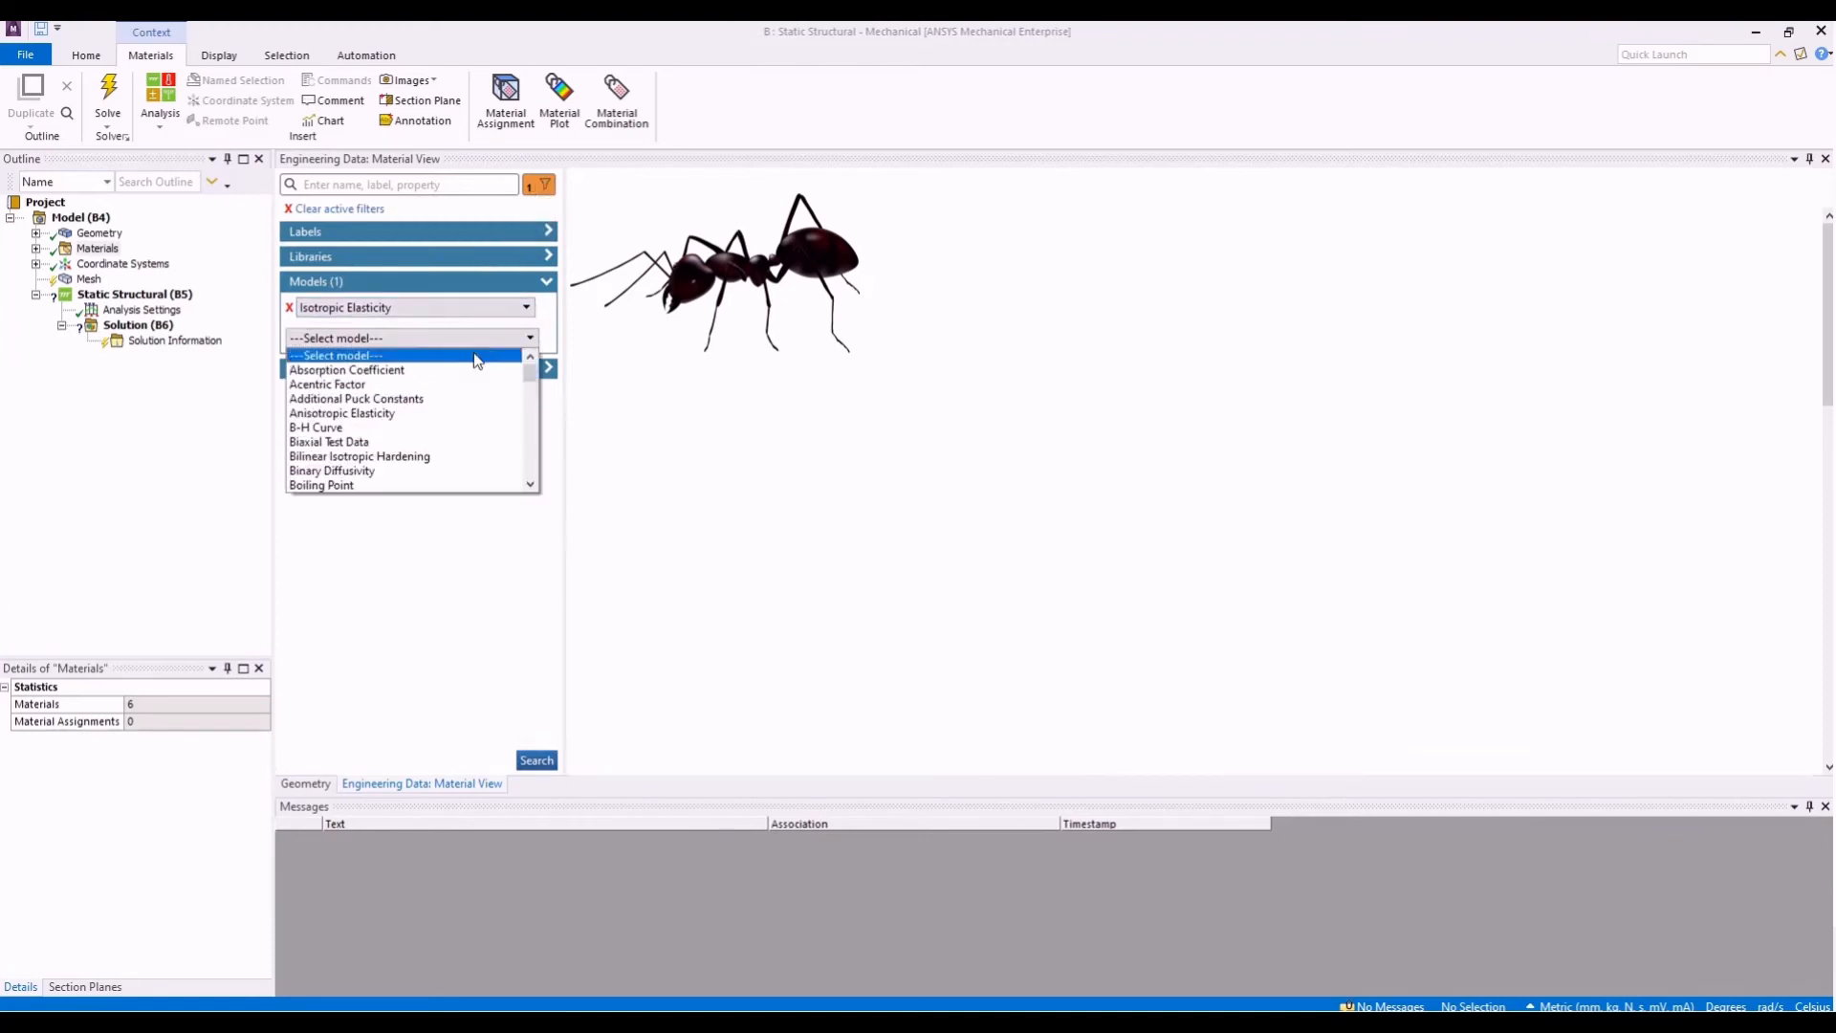
scroll(458, 442, down, 7)
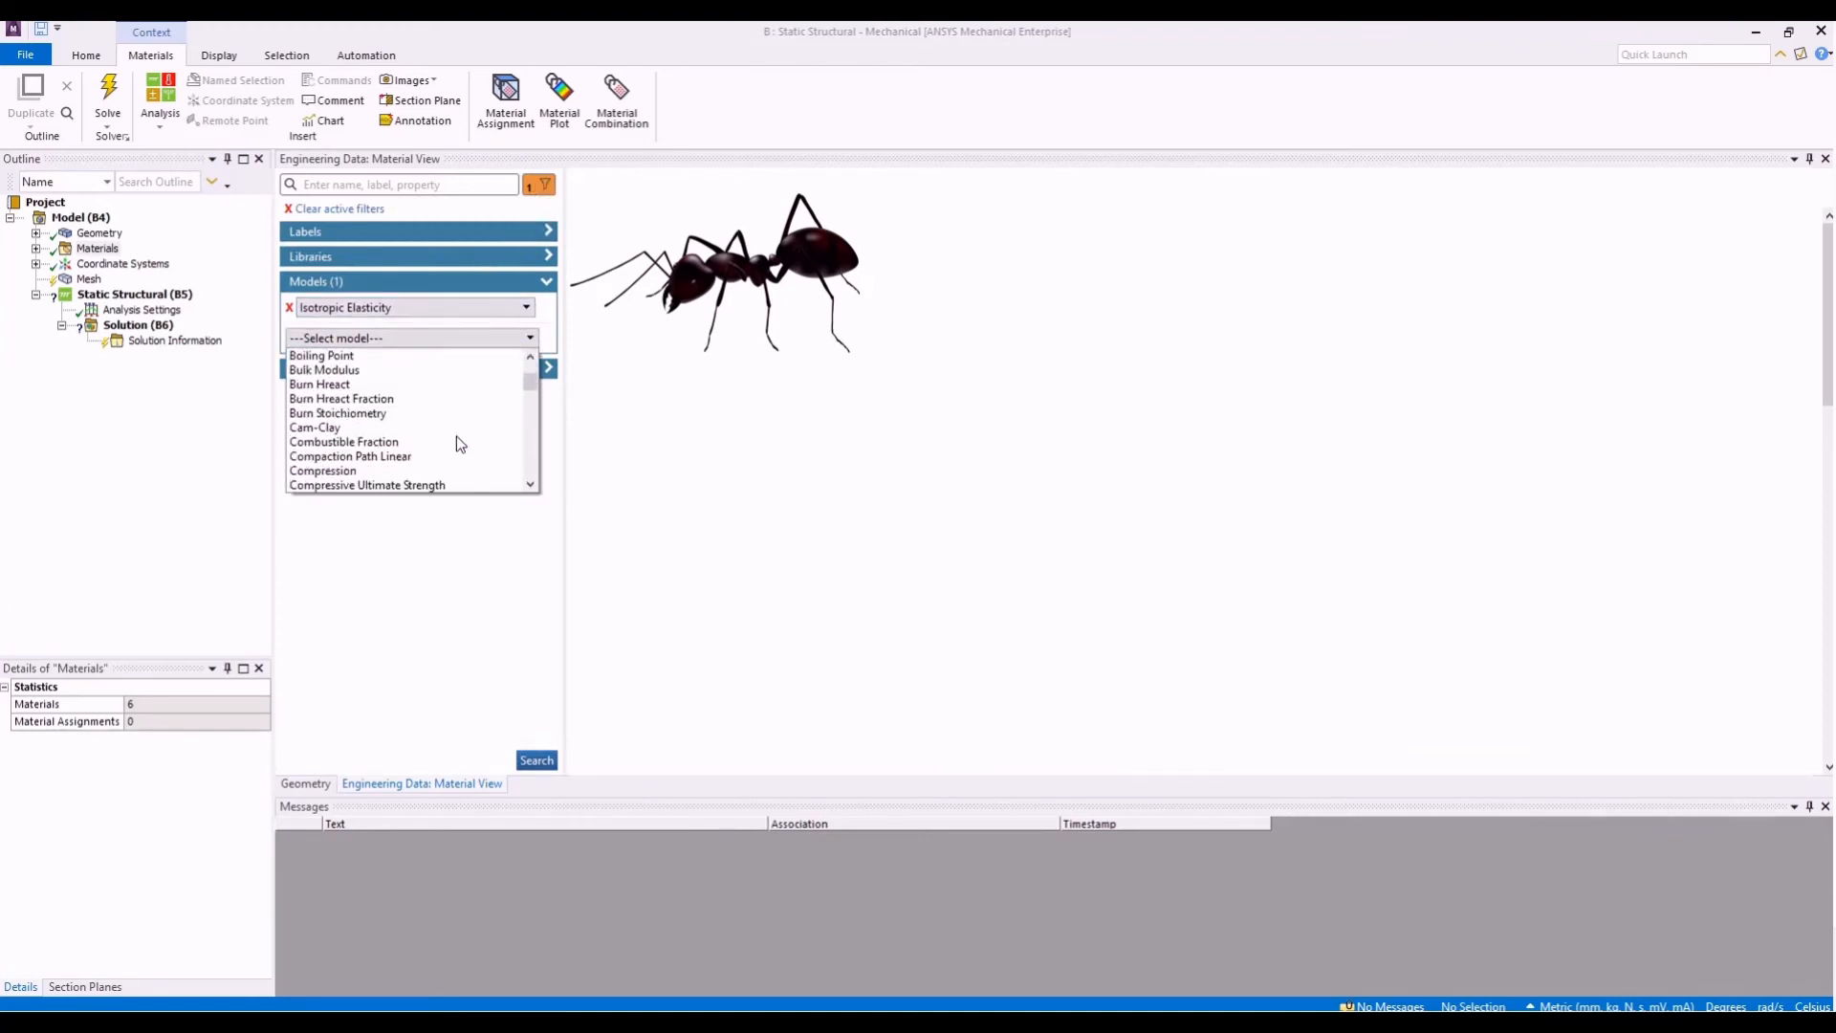
click(434, 443)
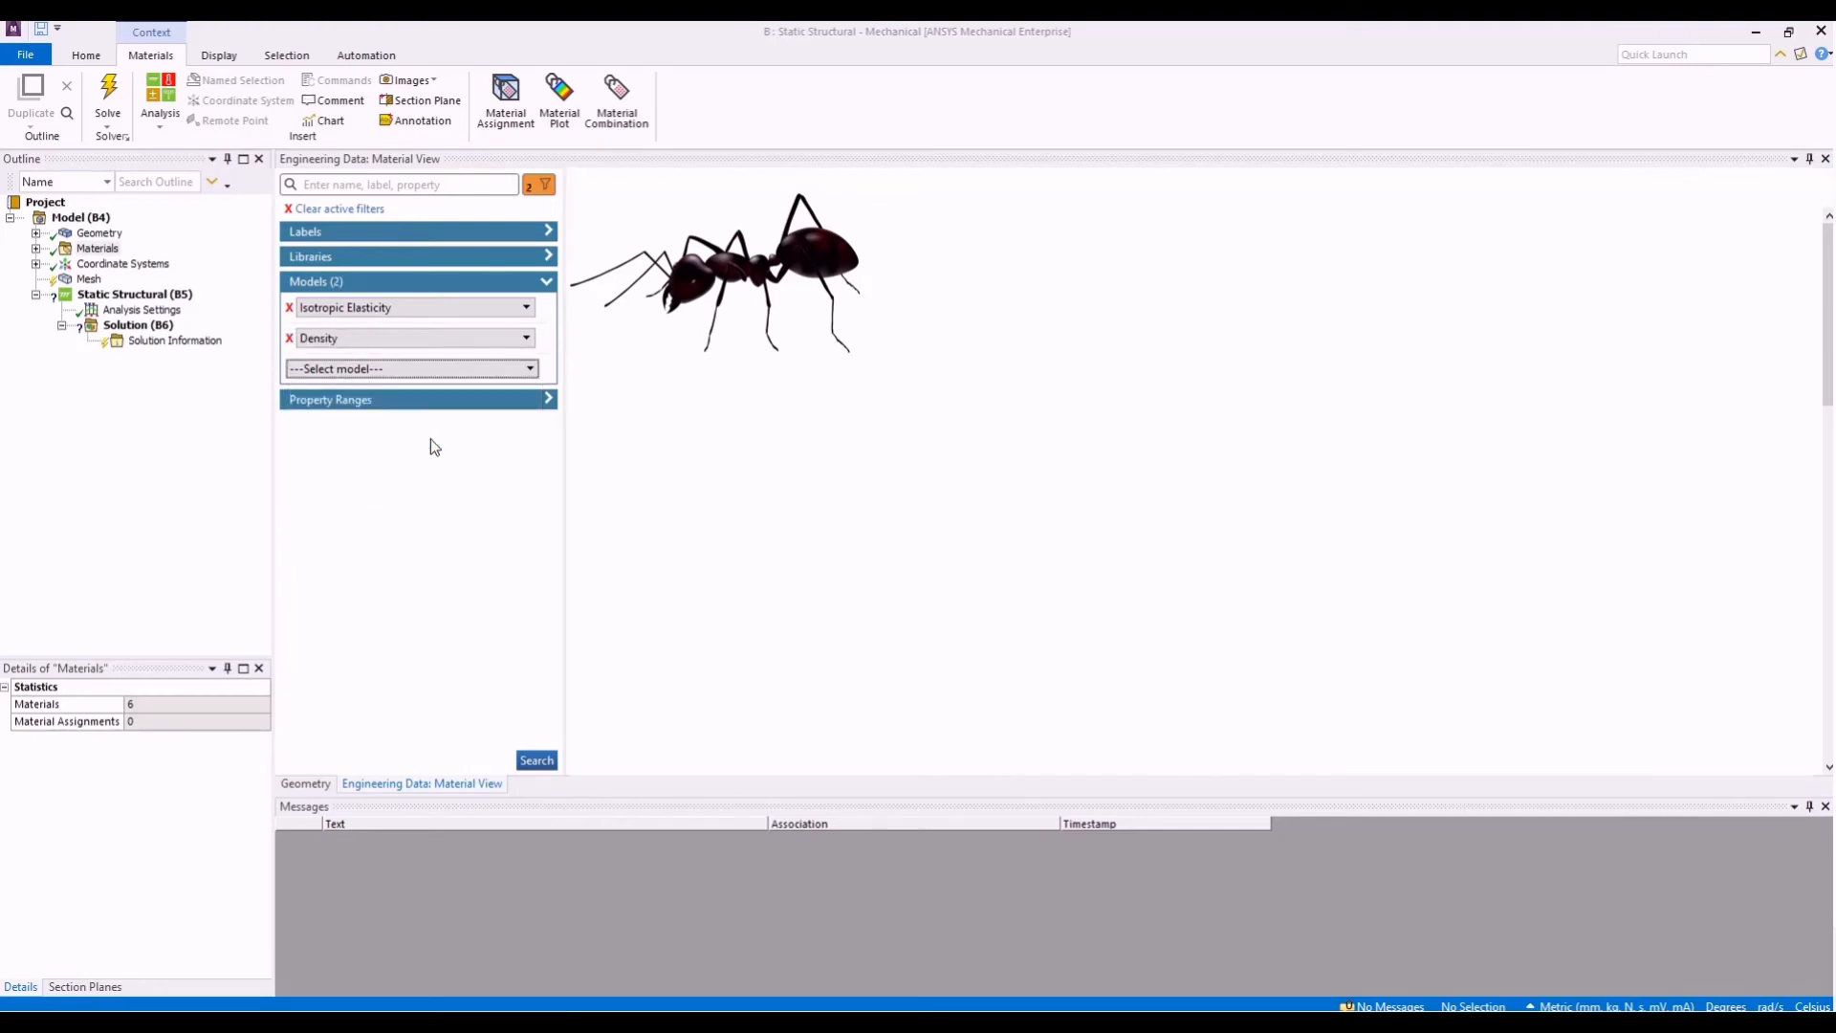
click(535, 759)
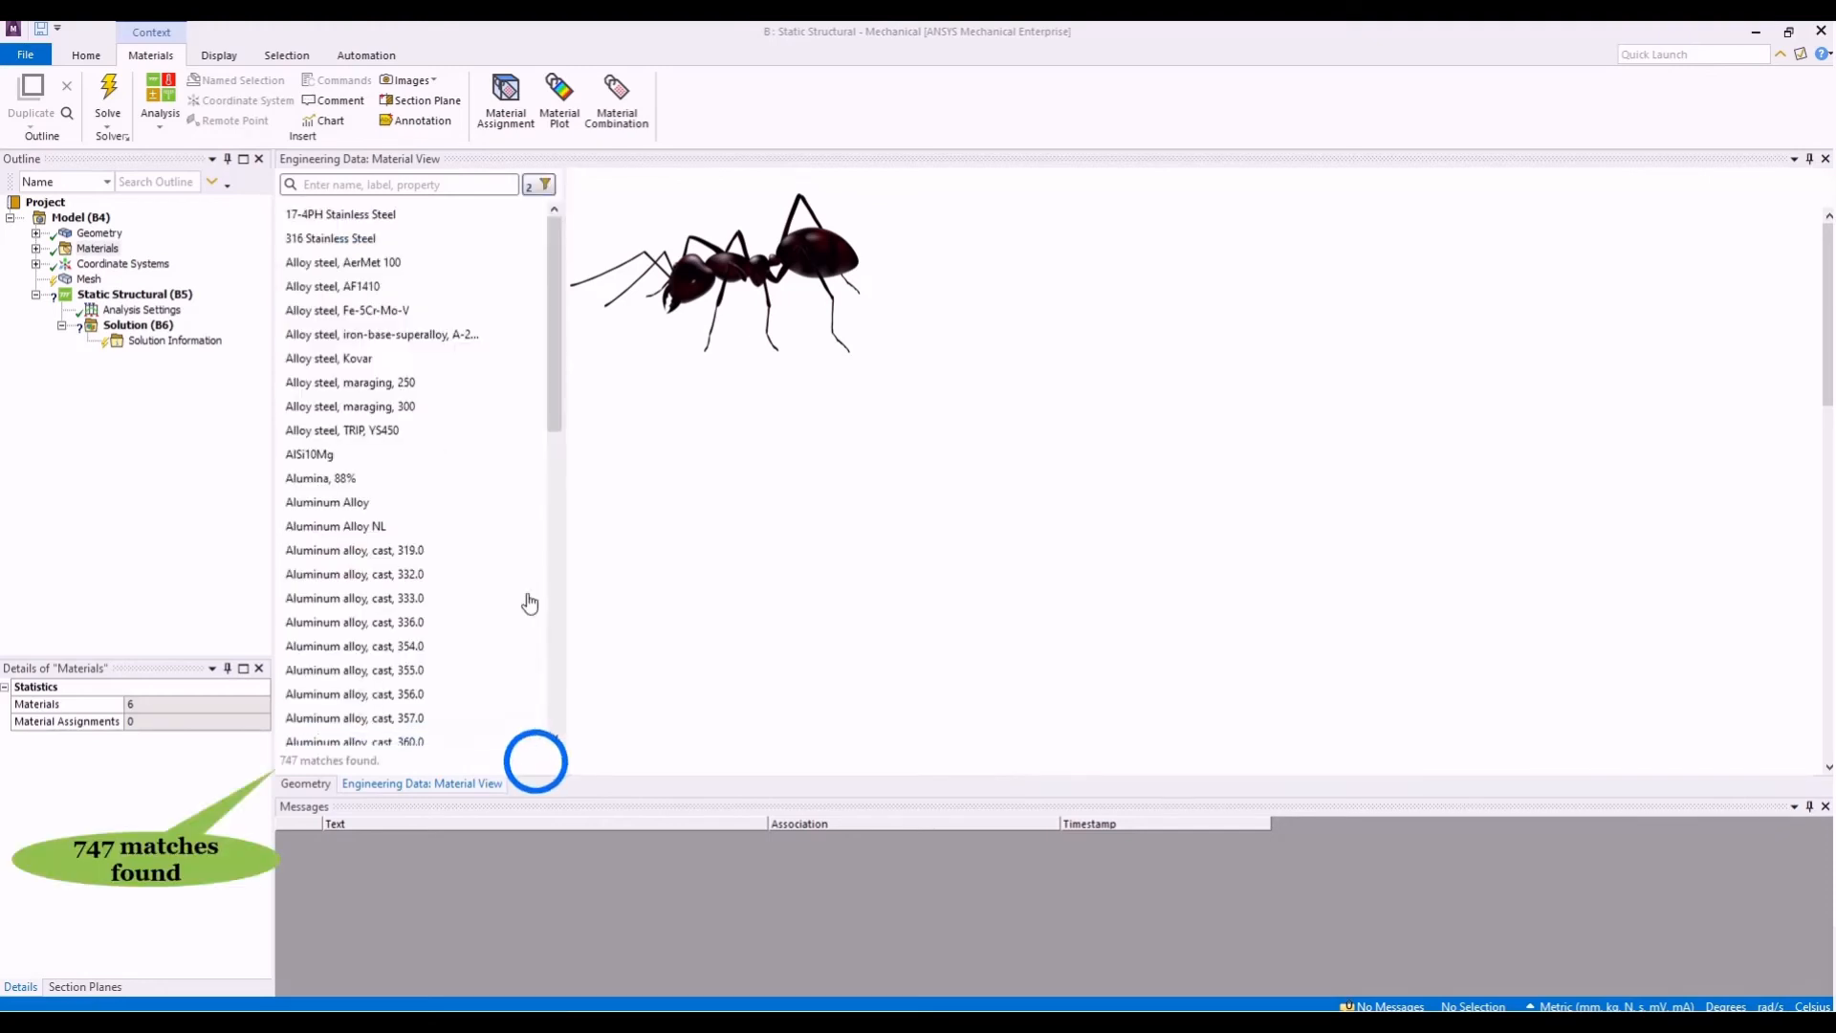
- Add B-H Curve as a third model filter and list the materials that also have it
click(542, 186)
click(444, 364)
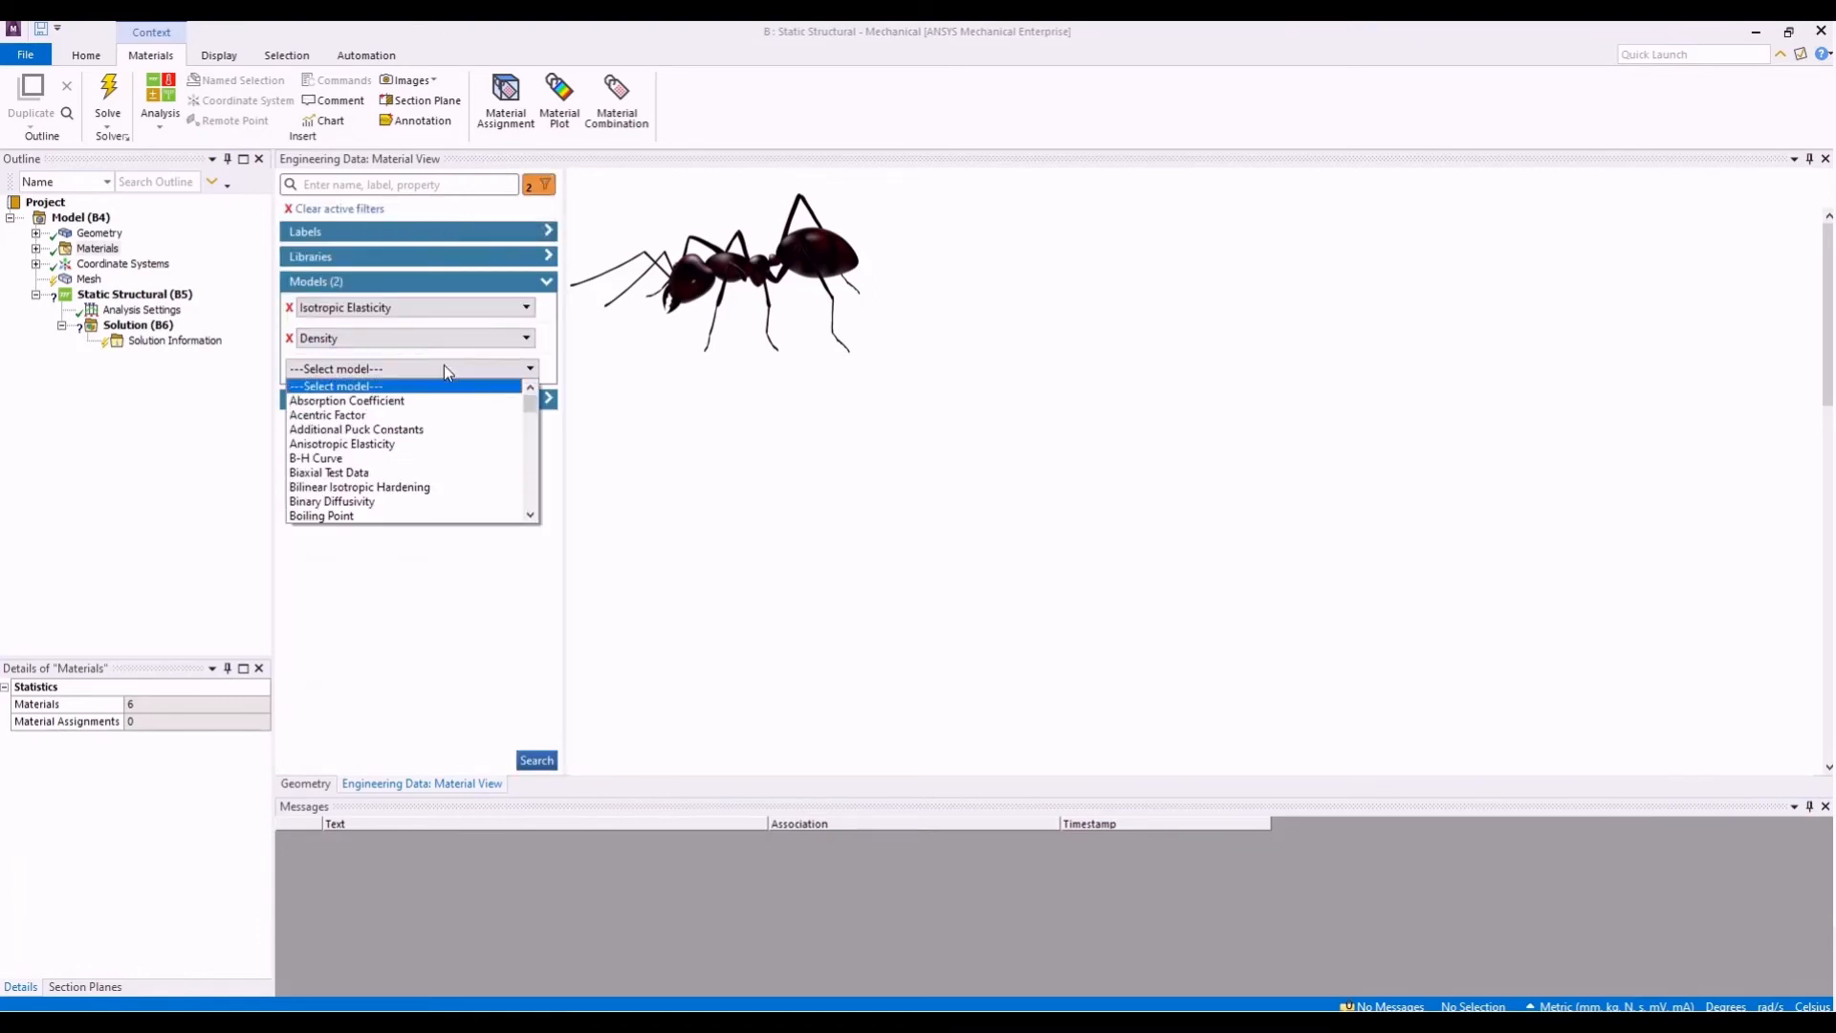
click(435, 459)
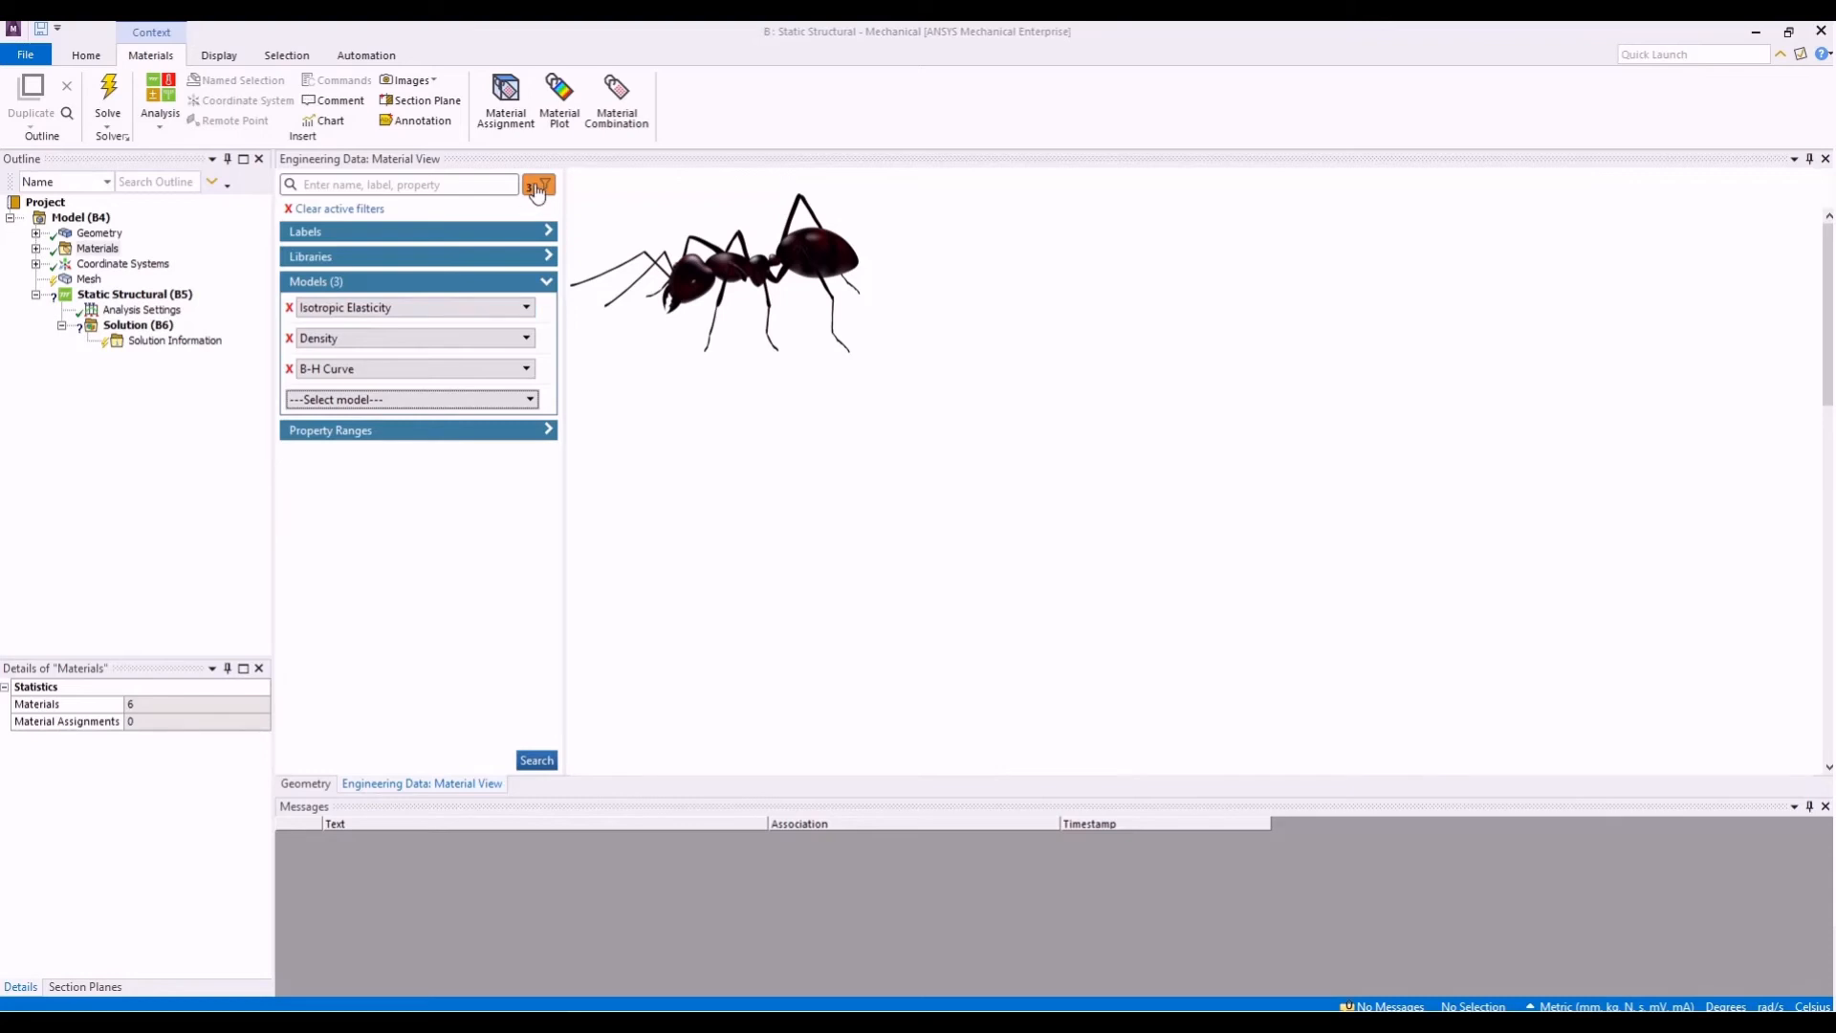
click(534, 761)
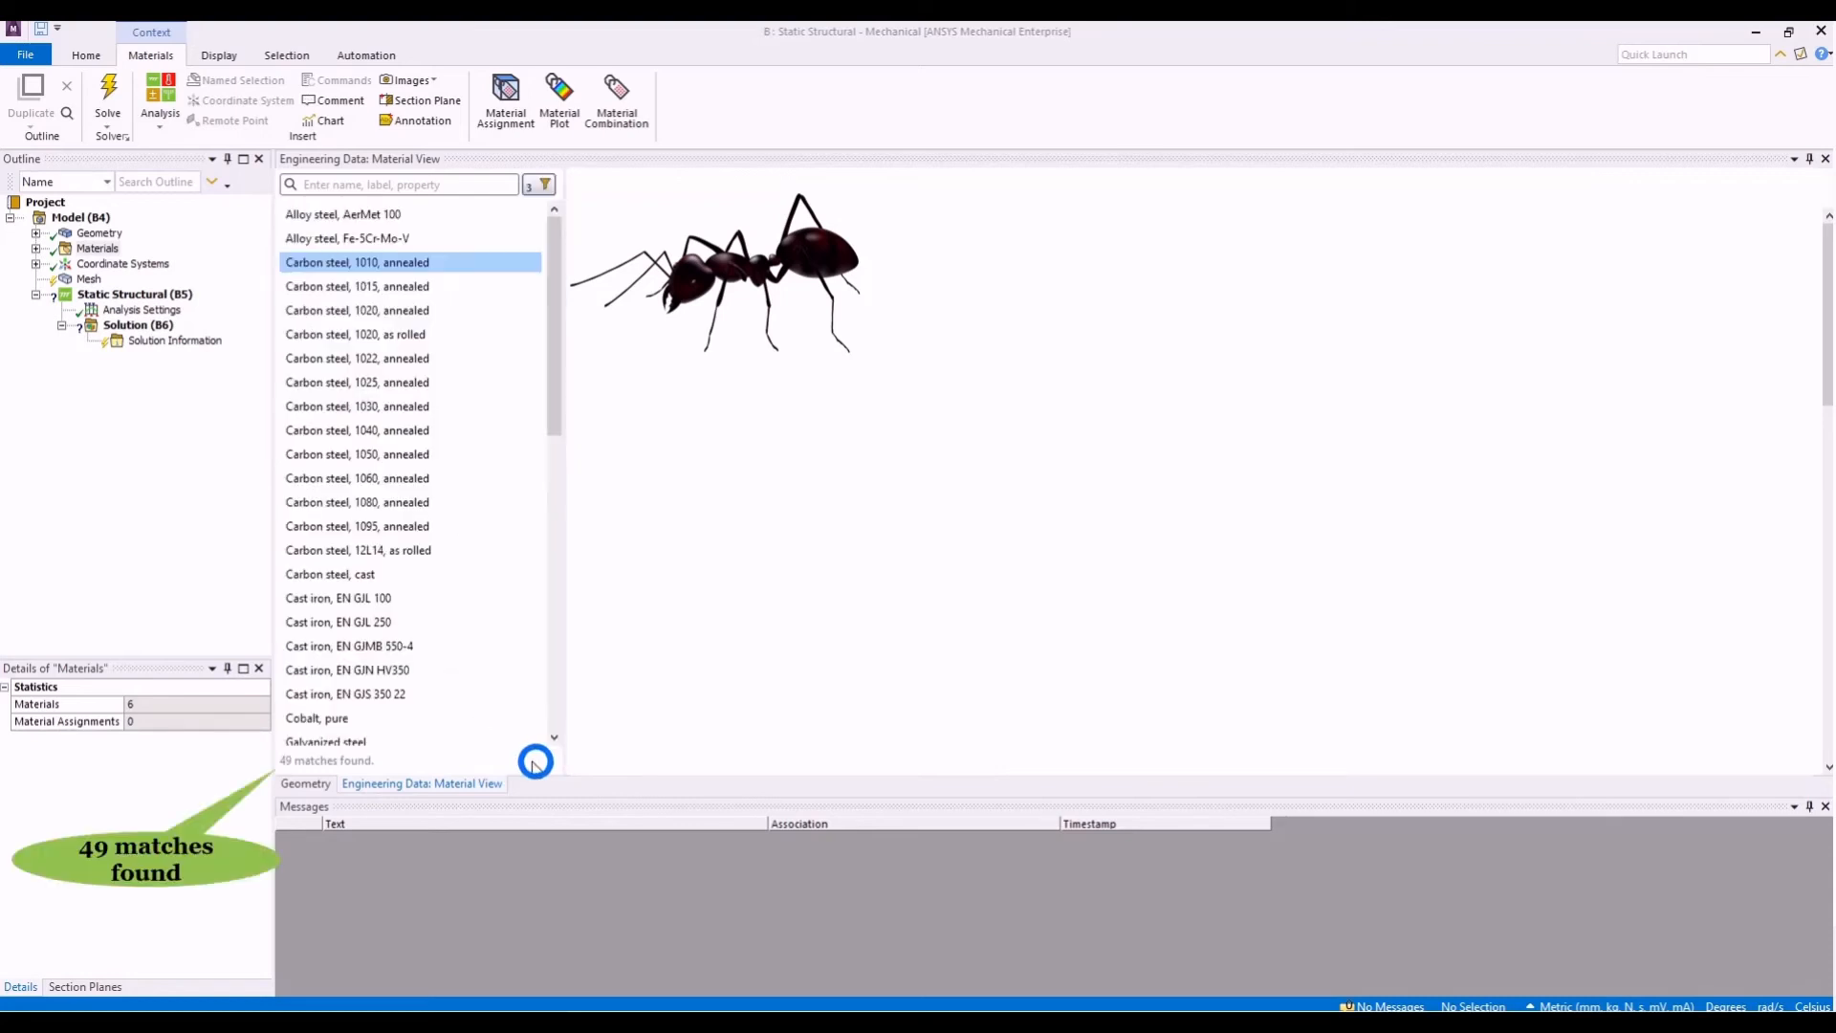
- Add S-N Curve as a fourth model filter and list the materials that have all four models
click(539, 184)
click(440, 400)
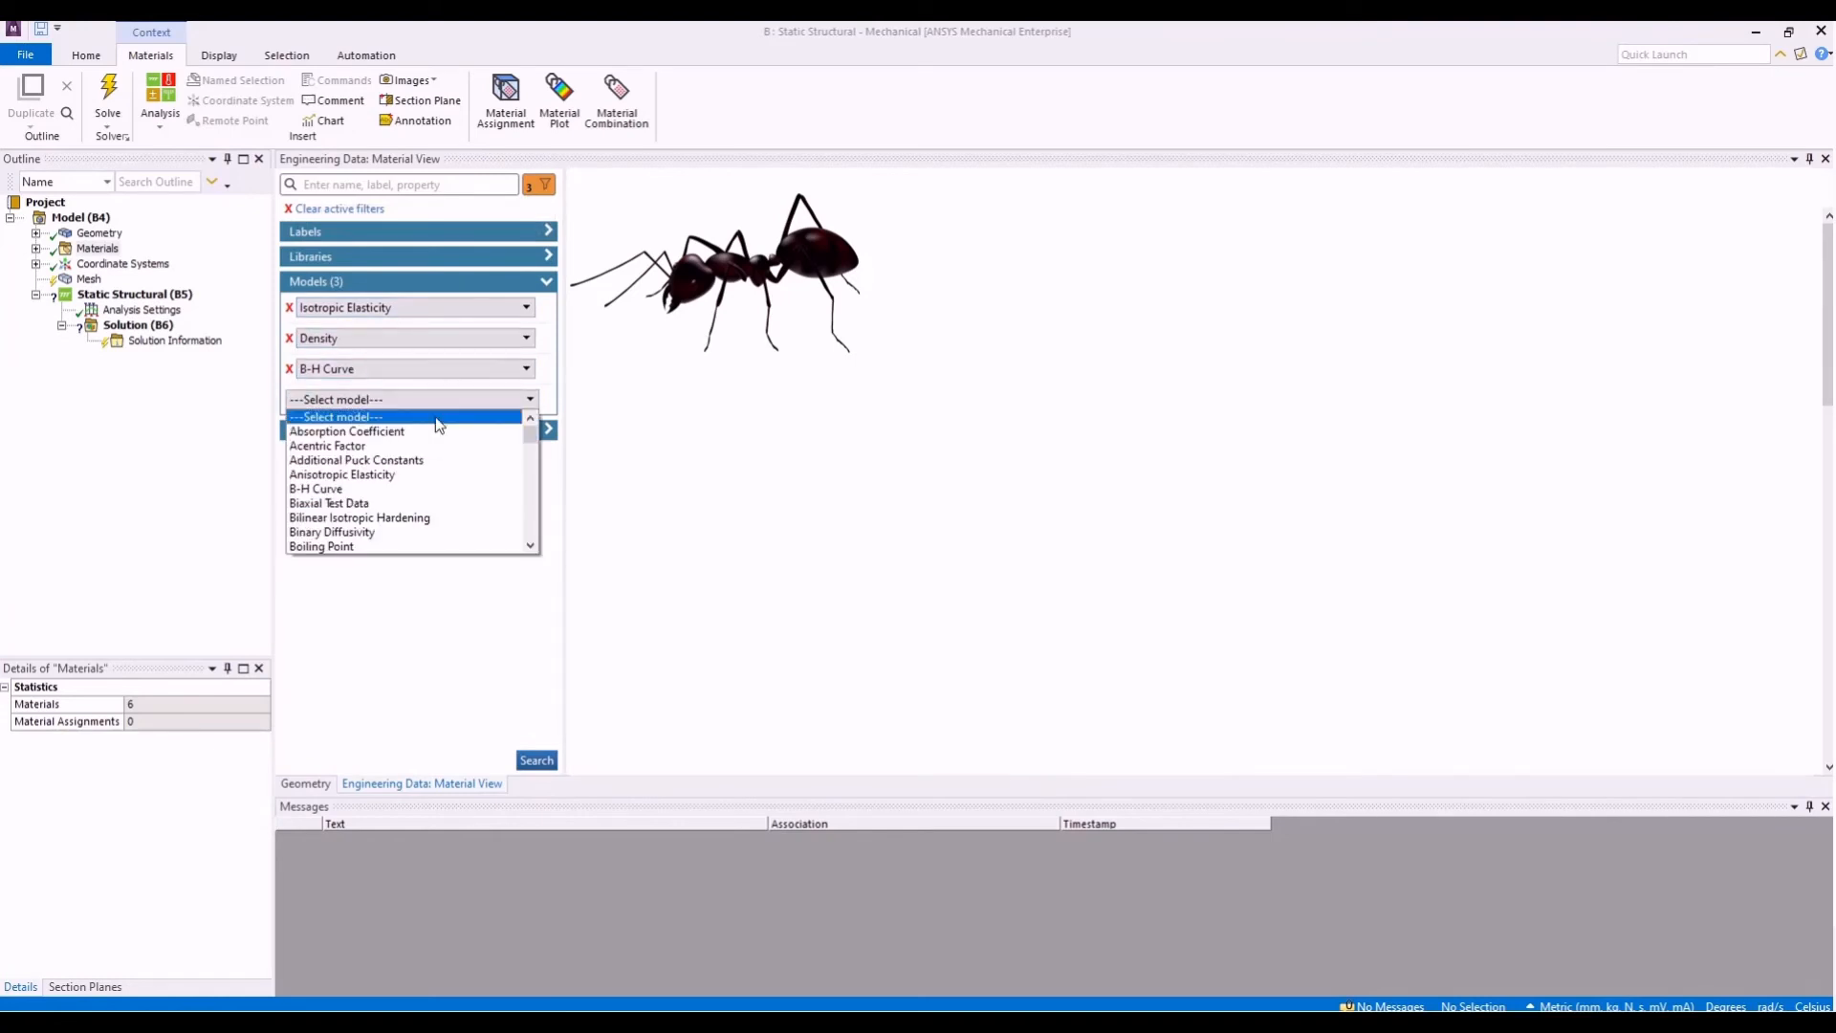
scroll(426, 484, down, 5)
scroll(426, 484, down, 10)
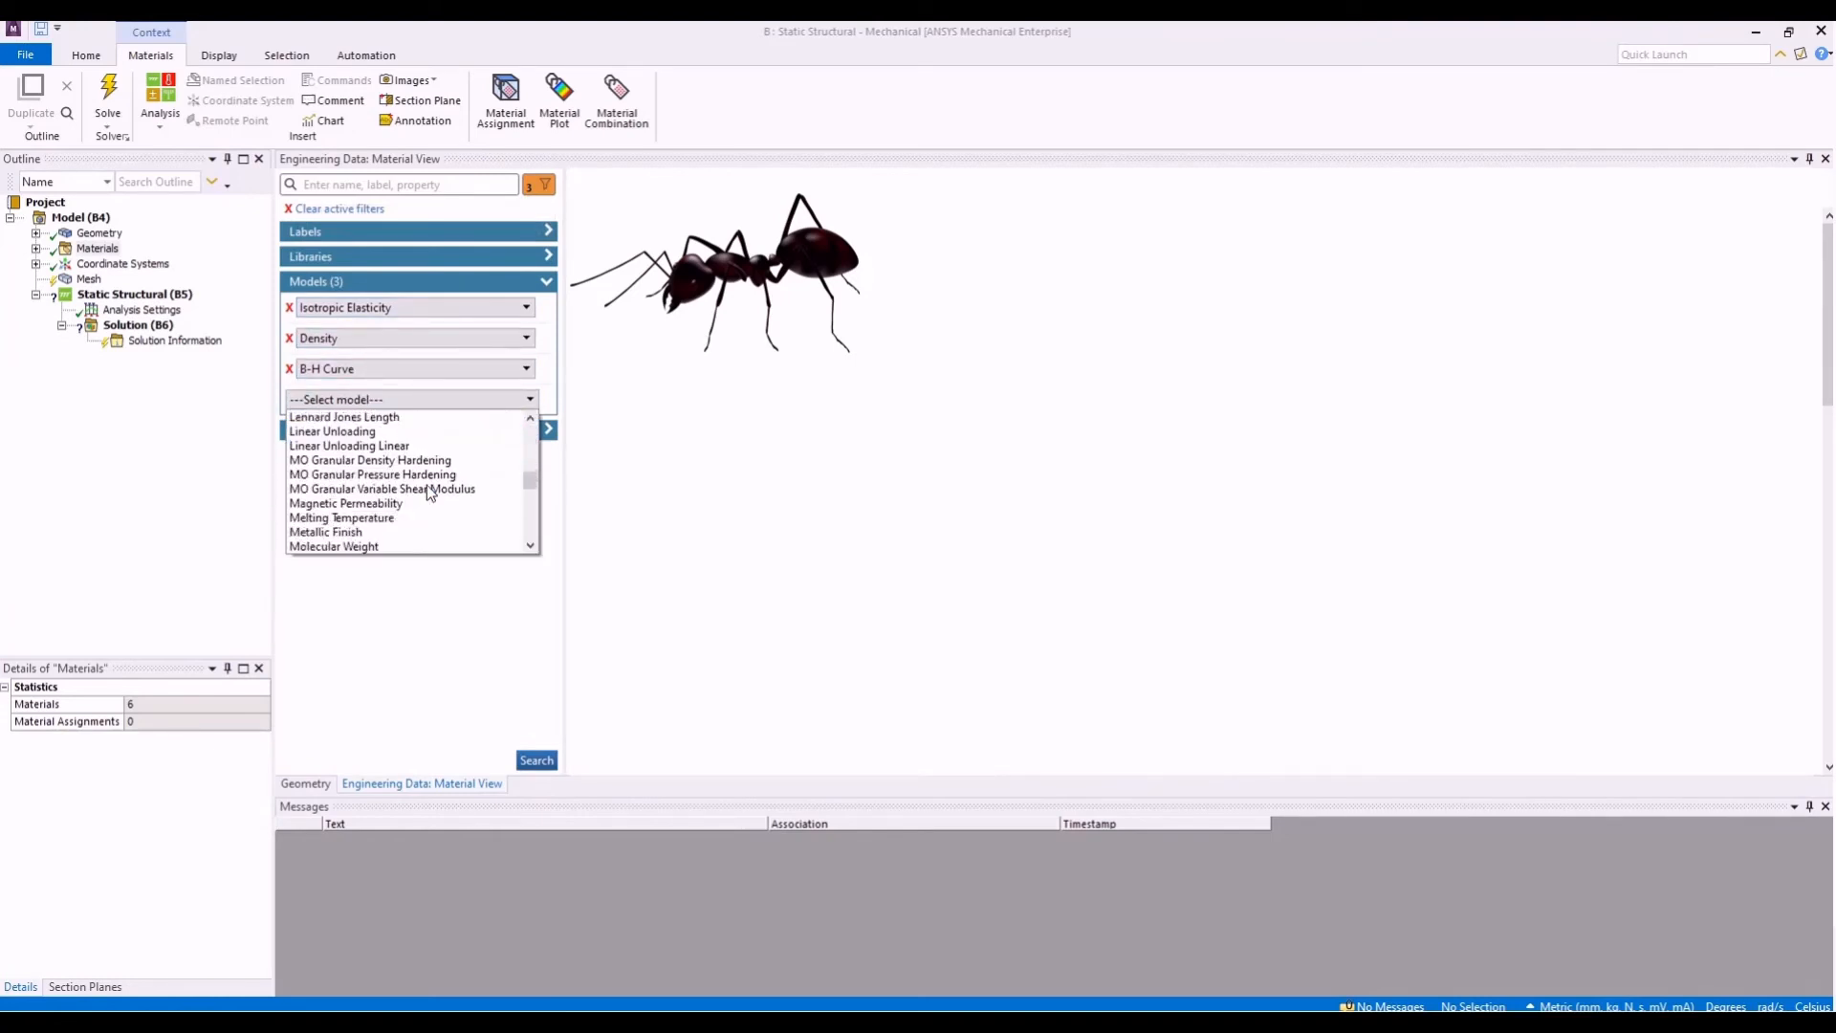
scroll(427, 485, down, 3)
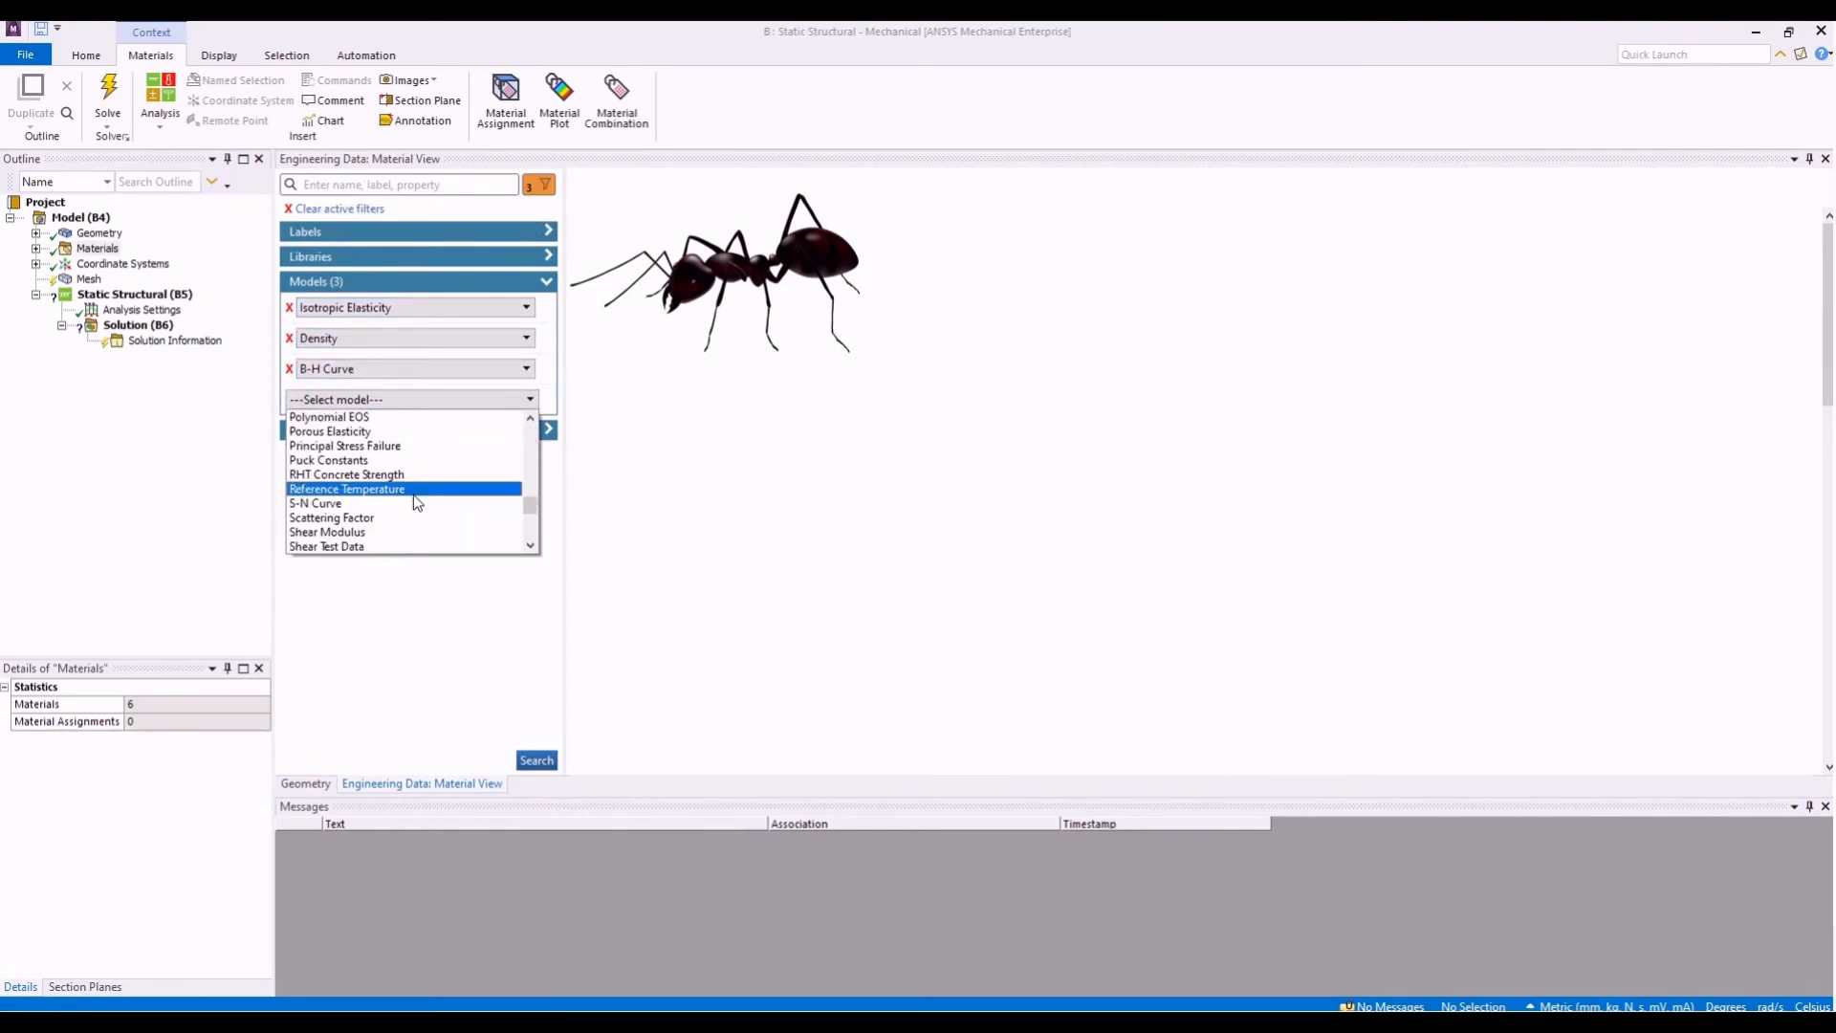
click(413, 495)
click(536, 761)
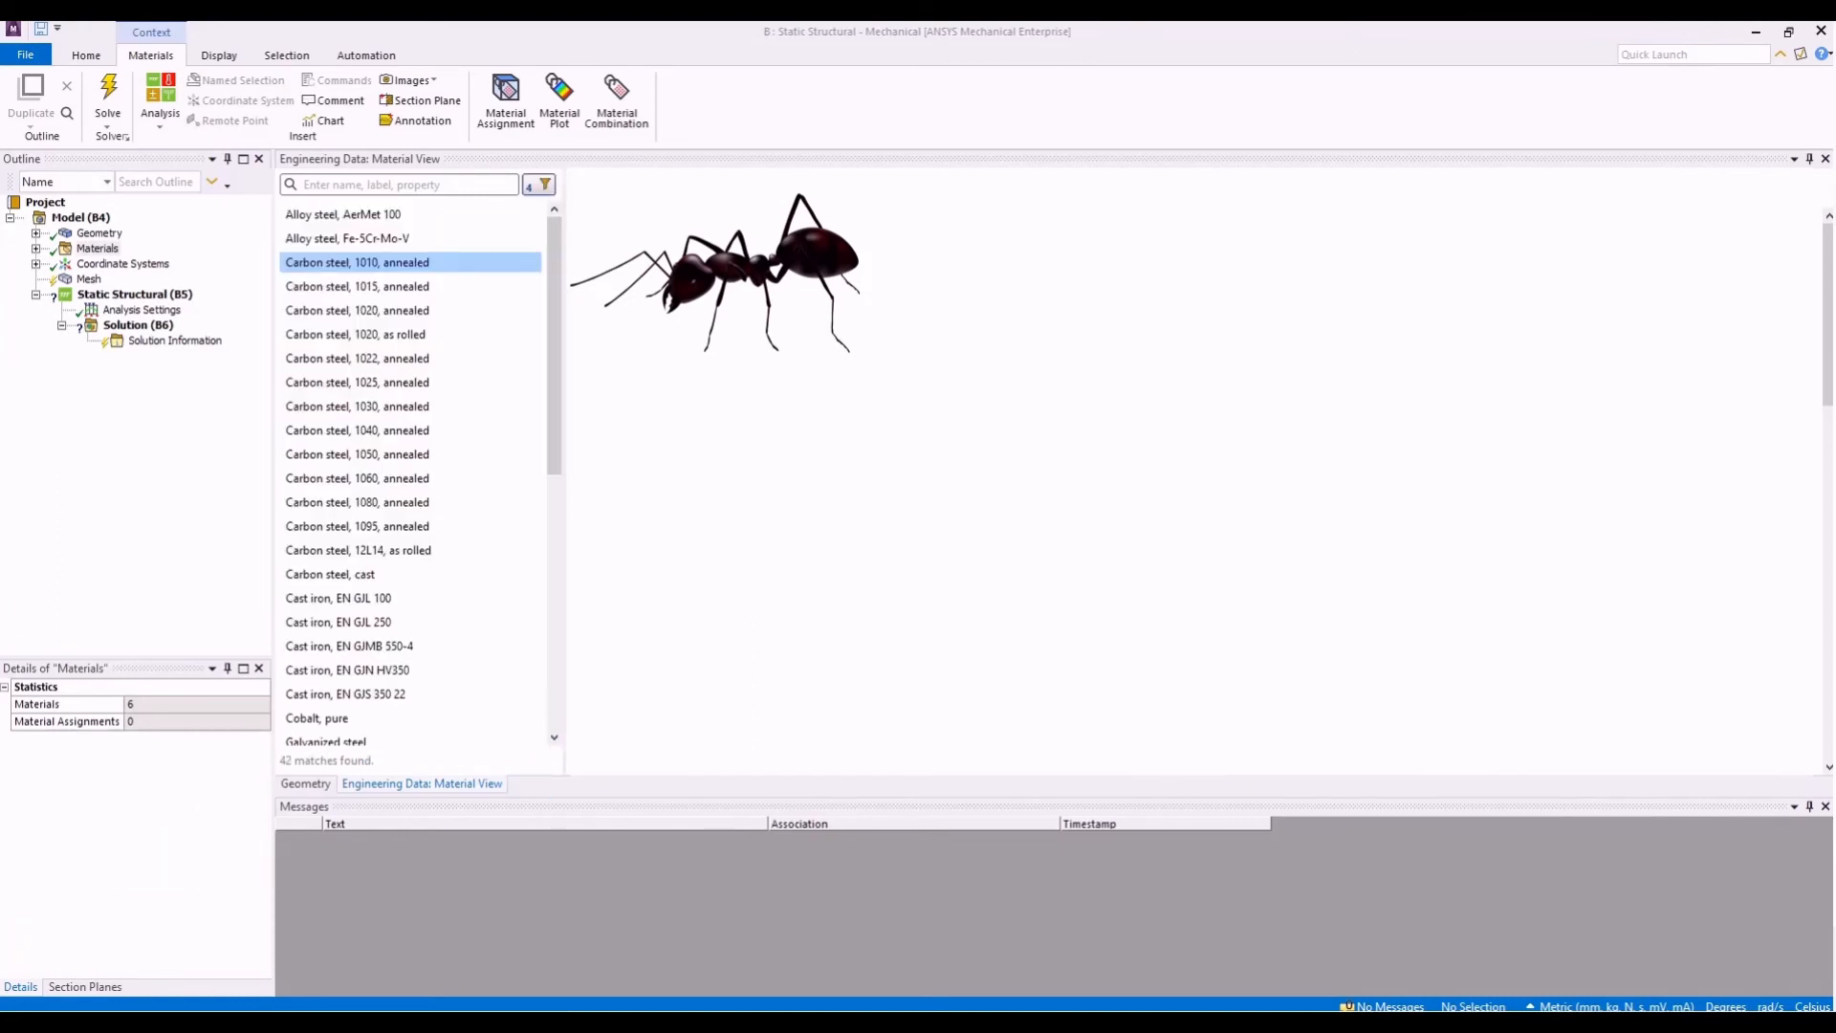
- Open Carbon steel, 1010, annealed and check its properties against the four active model filters
click(396, 265)
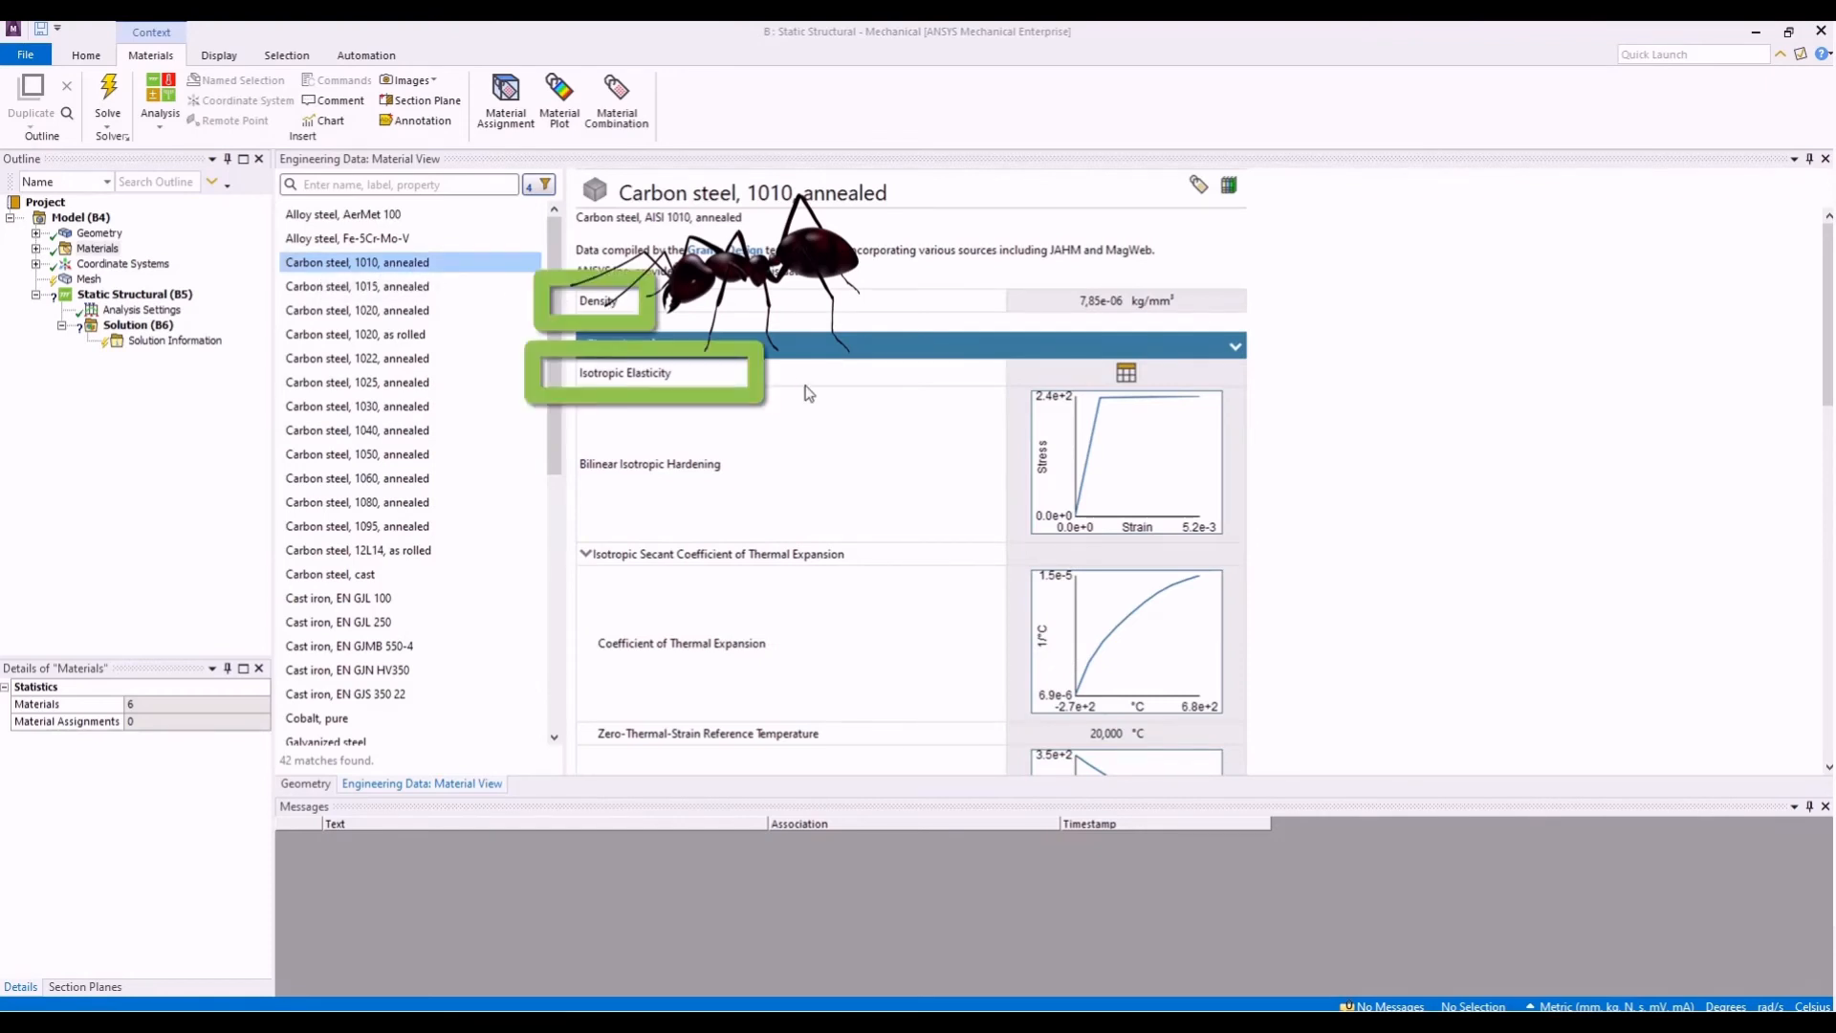
scroll(808, 392, down, 1)
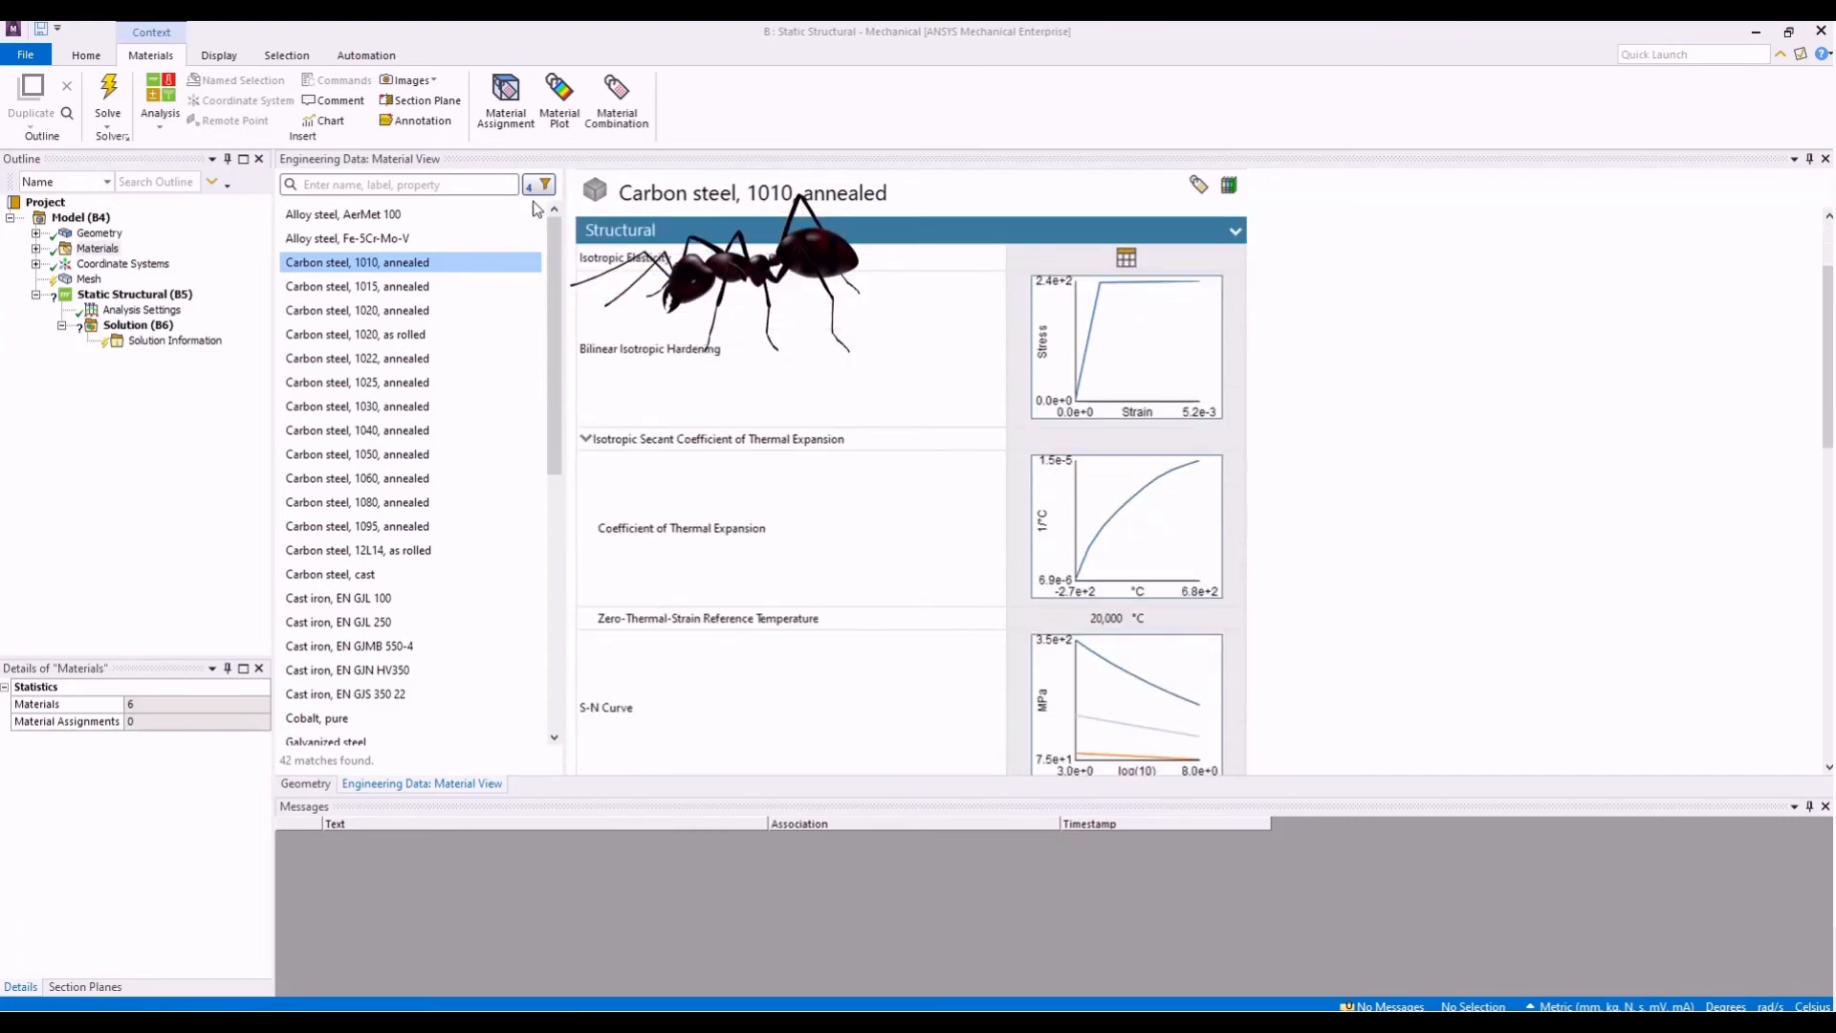
click(539, 188)
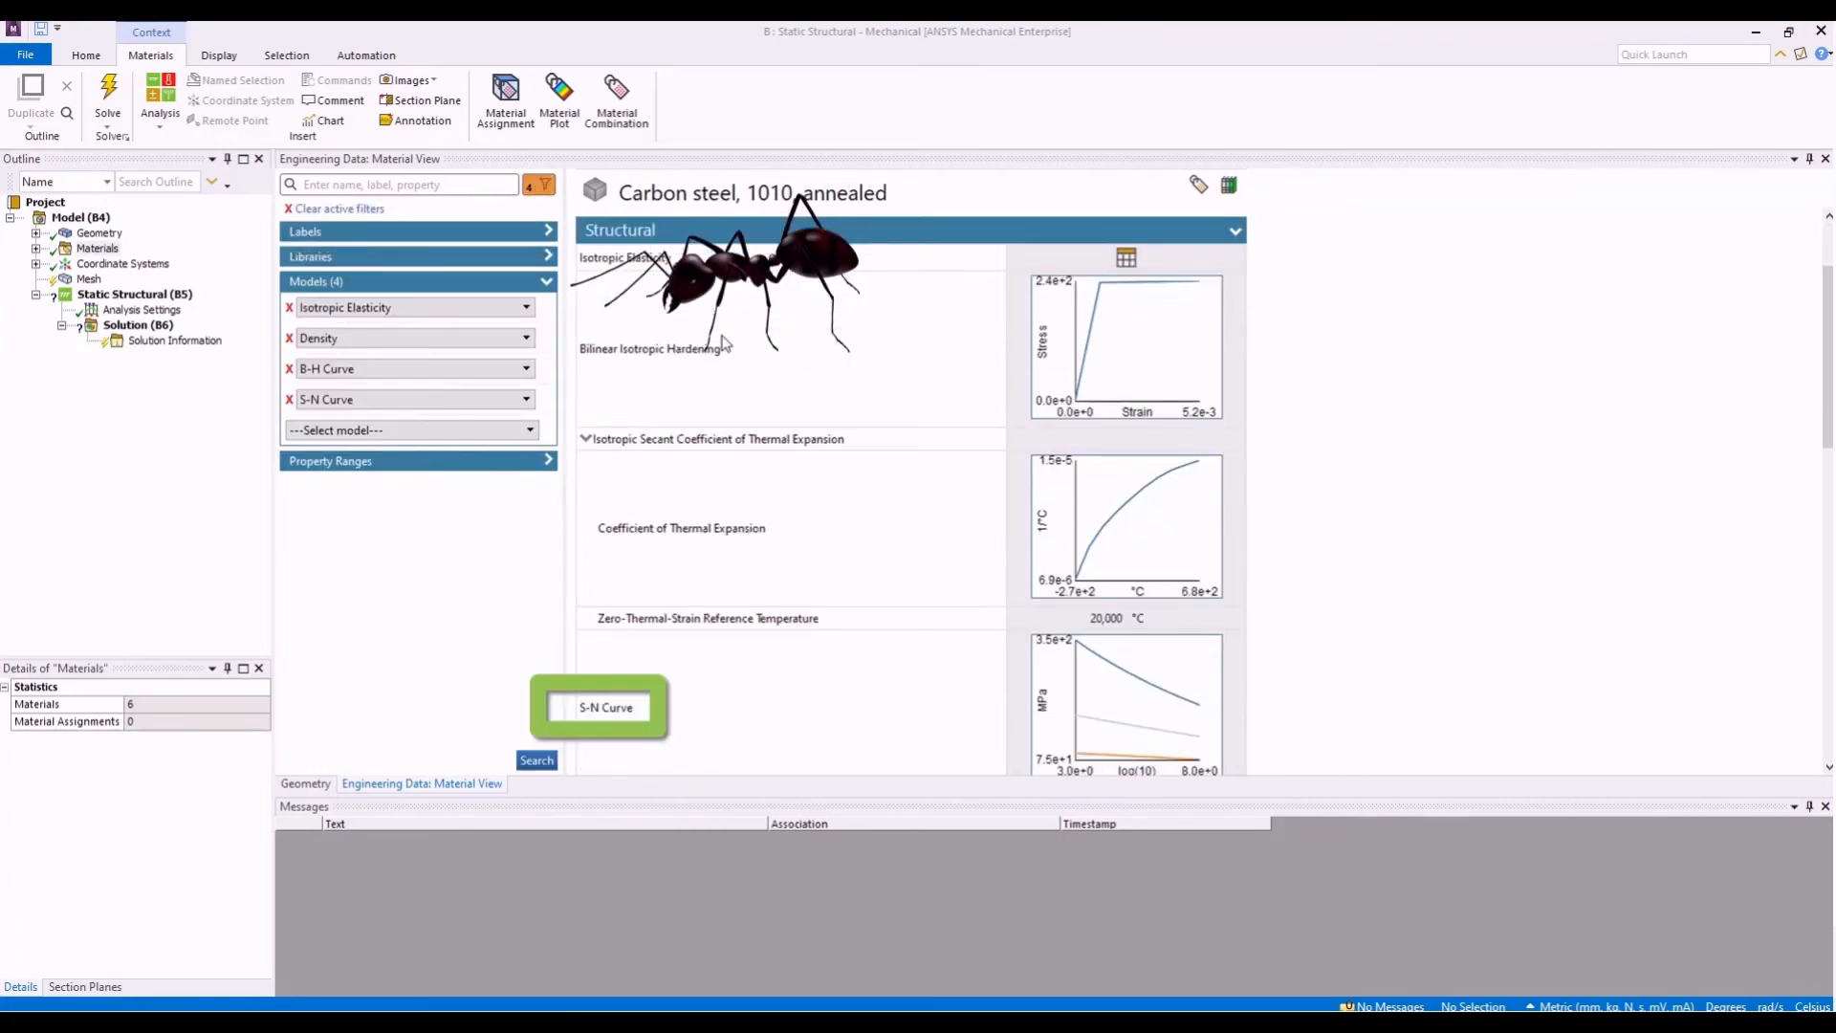
scroll(752, 378, down, 2)
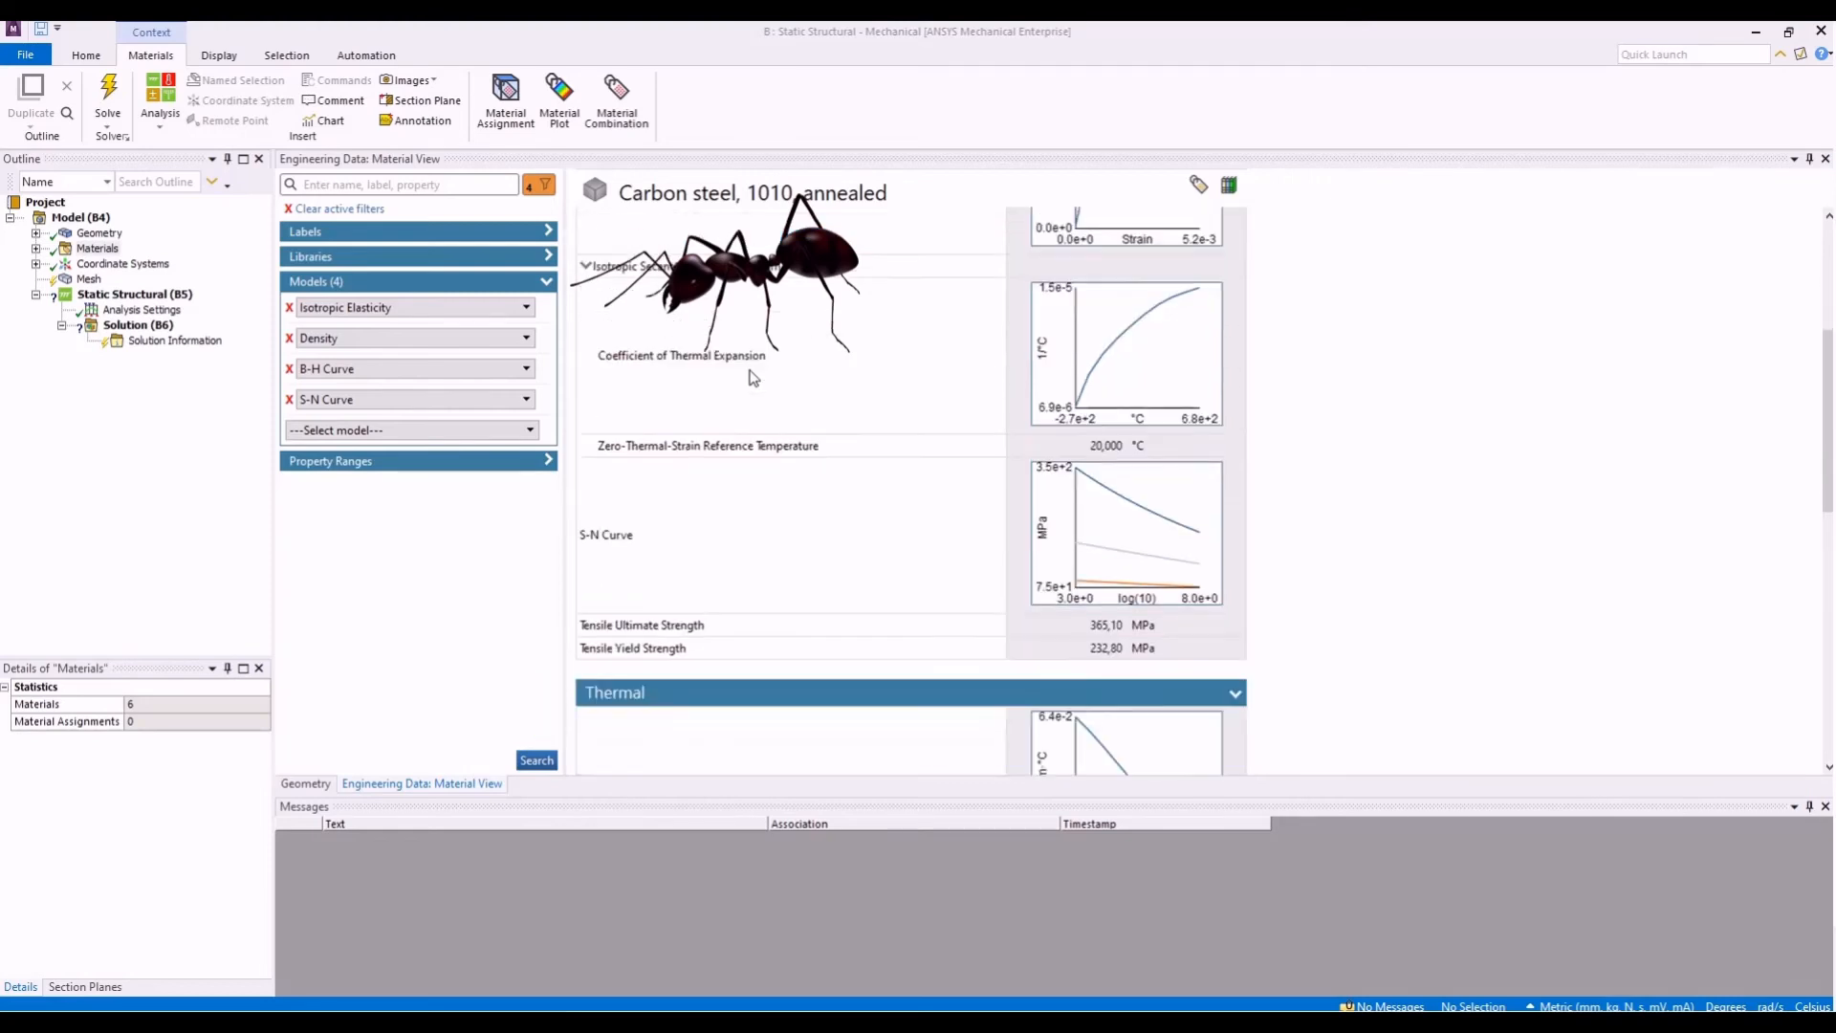
scroll(752, 378, down, 3)
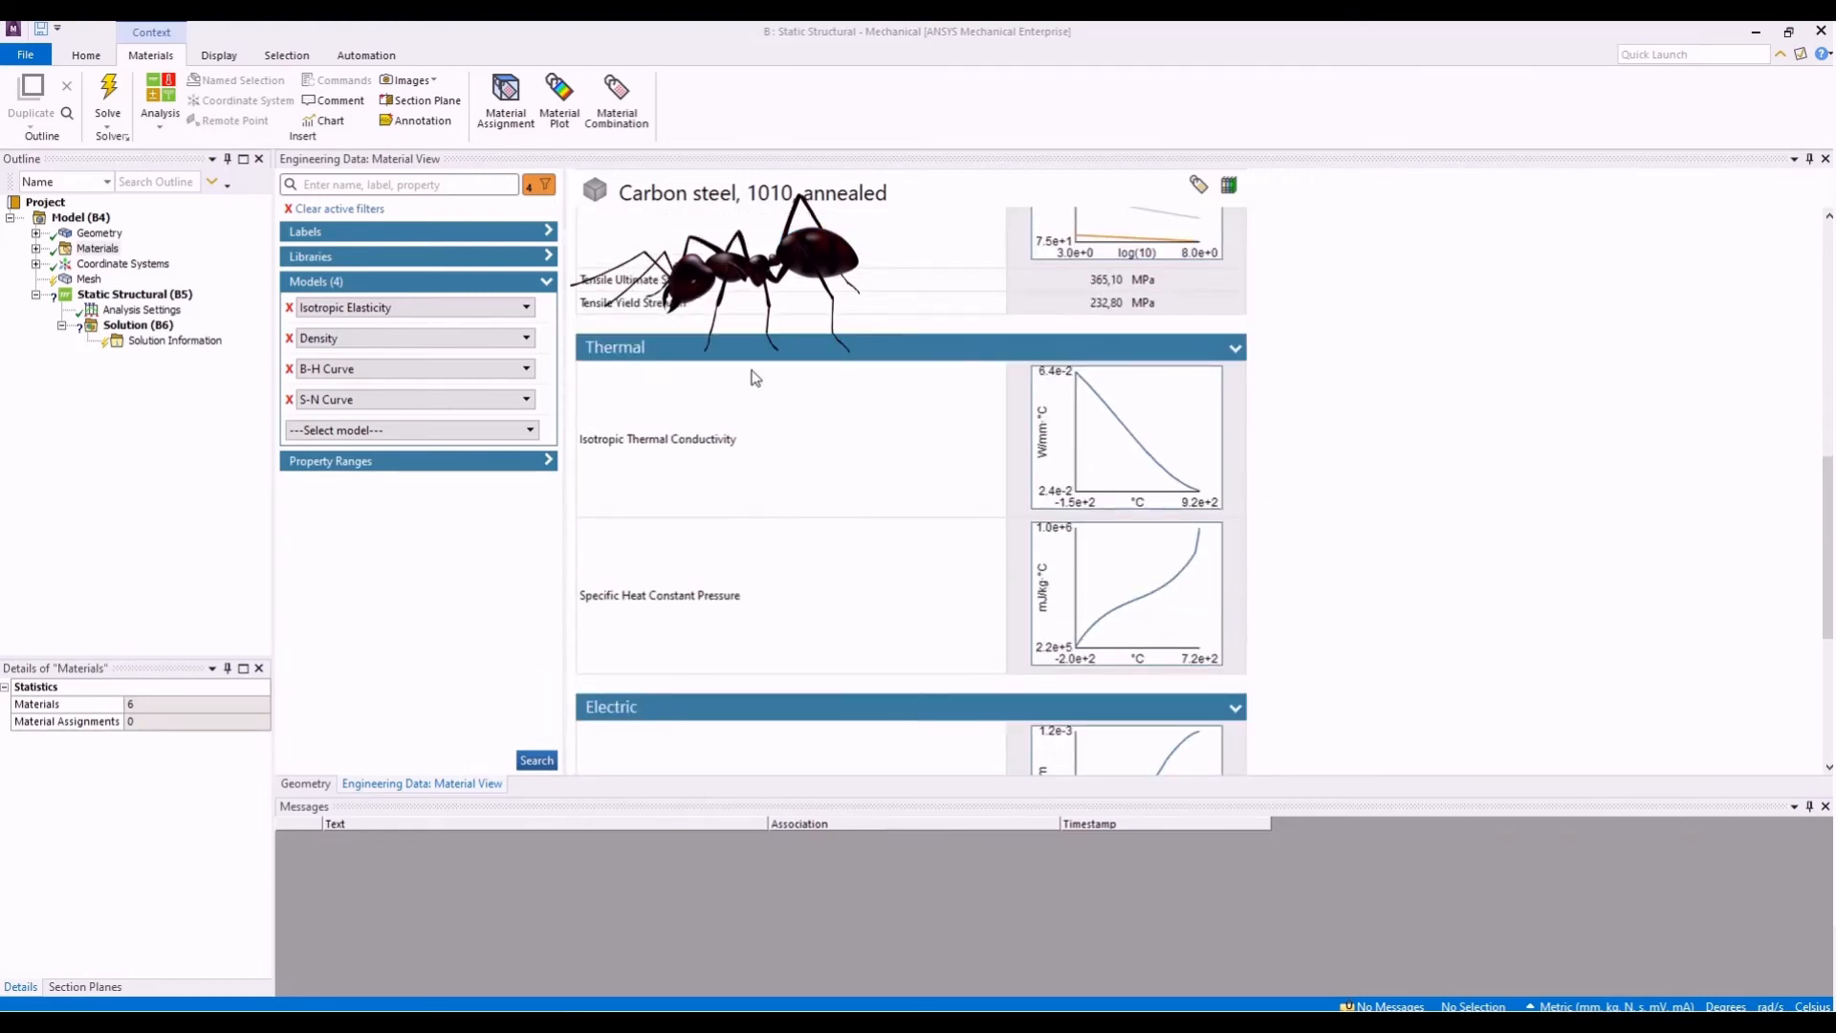
scroll(755, 378, down, 2)
scroll(756, 378, down, 1)
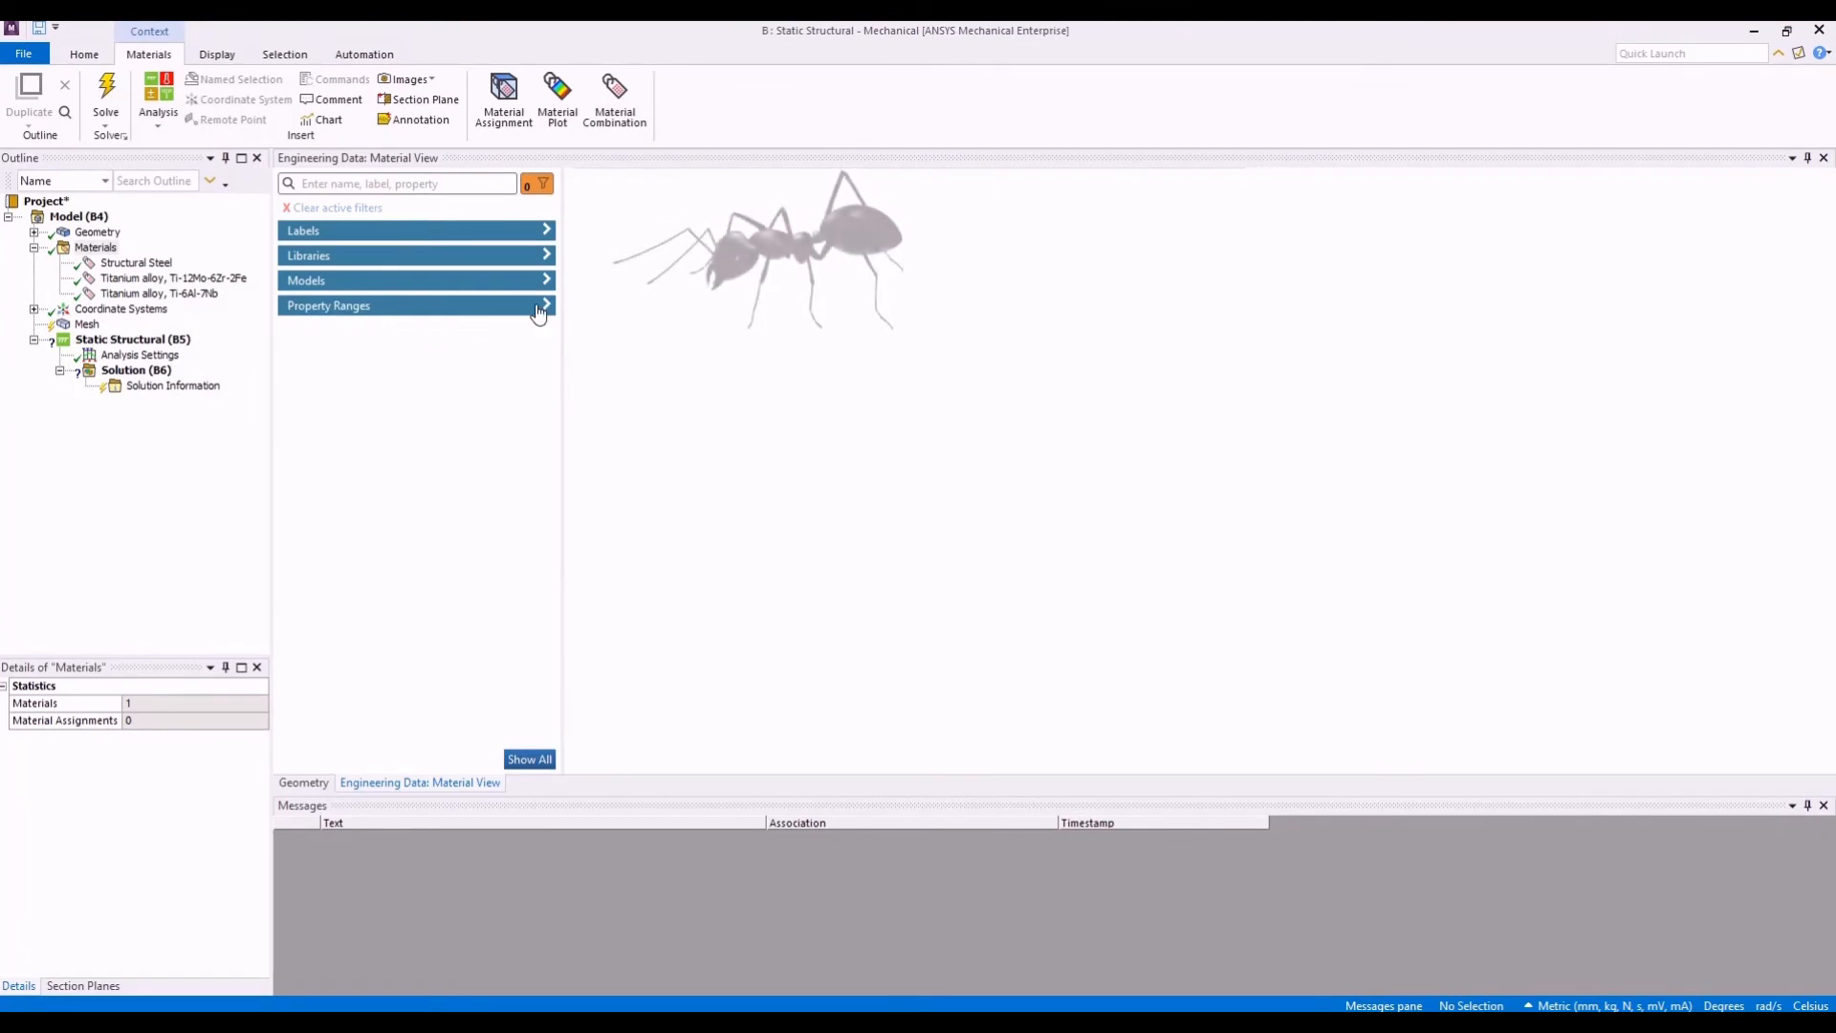
- Add Young's Modulus as a property range filter, leaving its full range, and list the matching materials
click(539, 306)
click(427, 329)
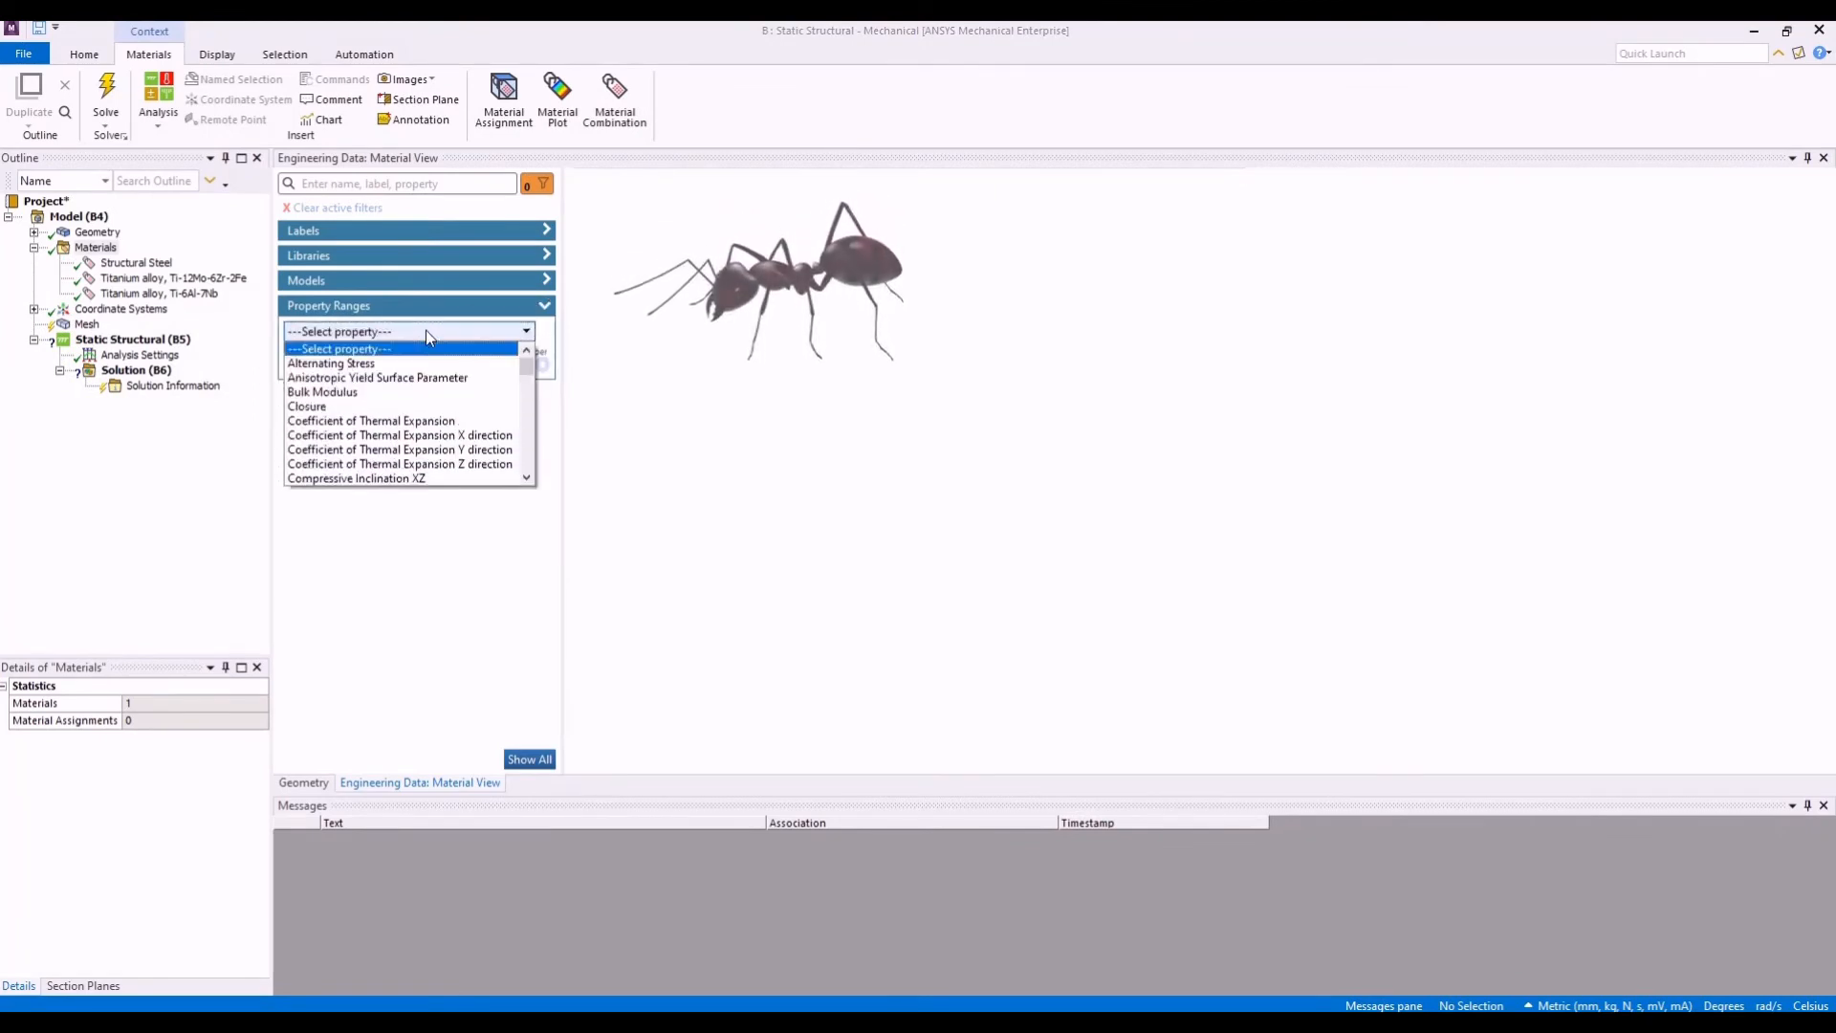
scroll(404, 411, down, 10)
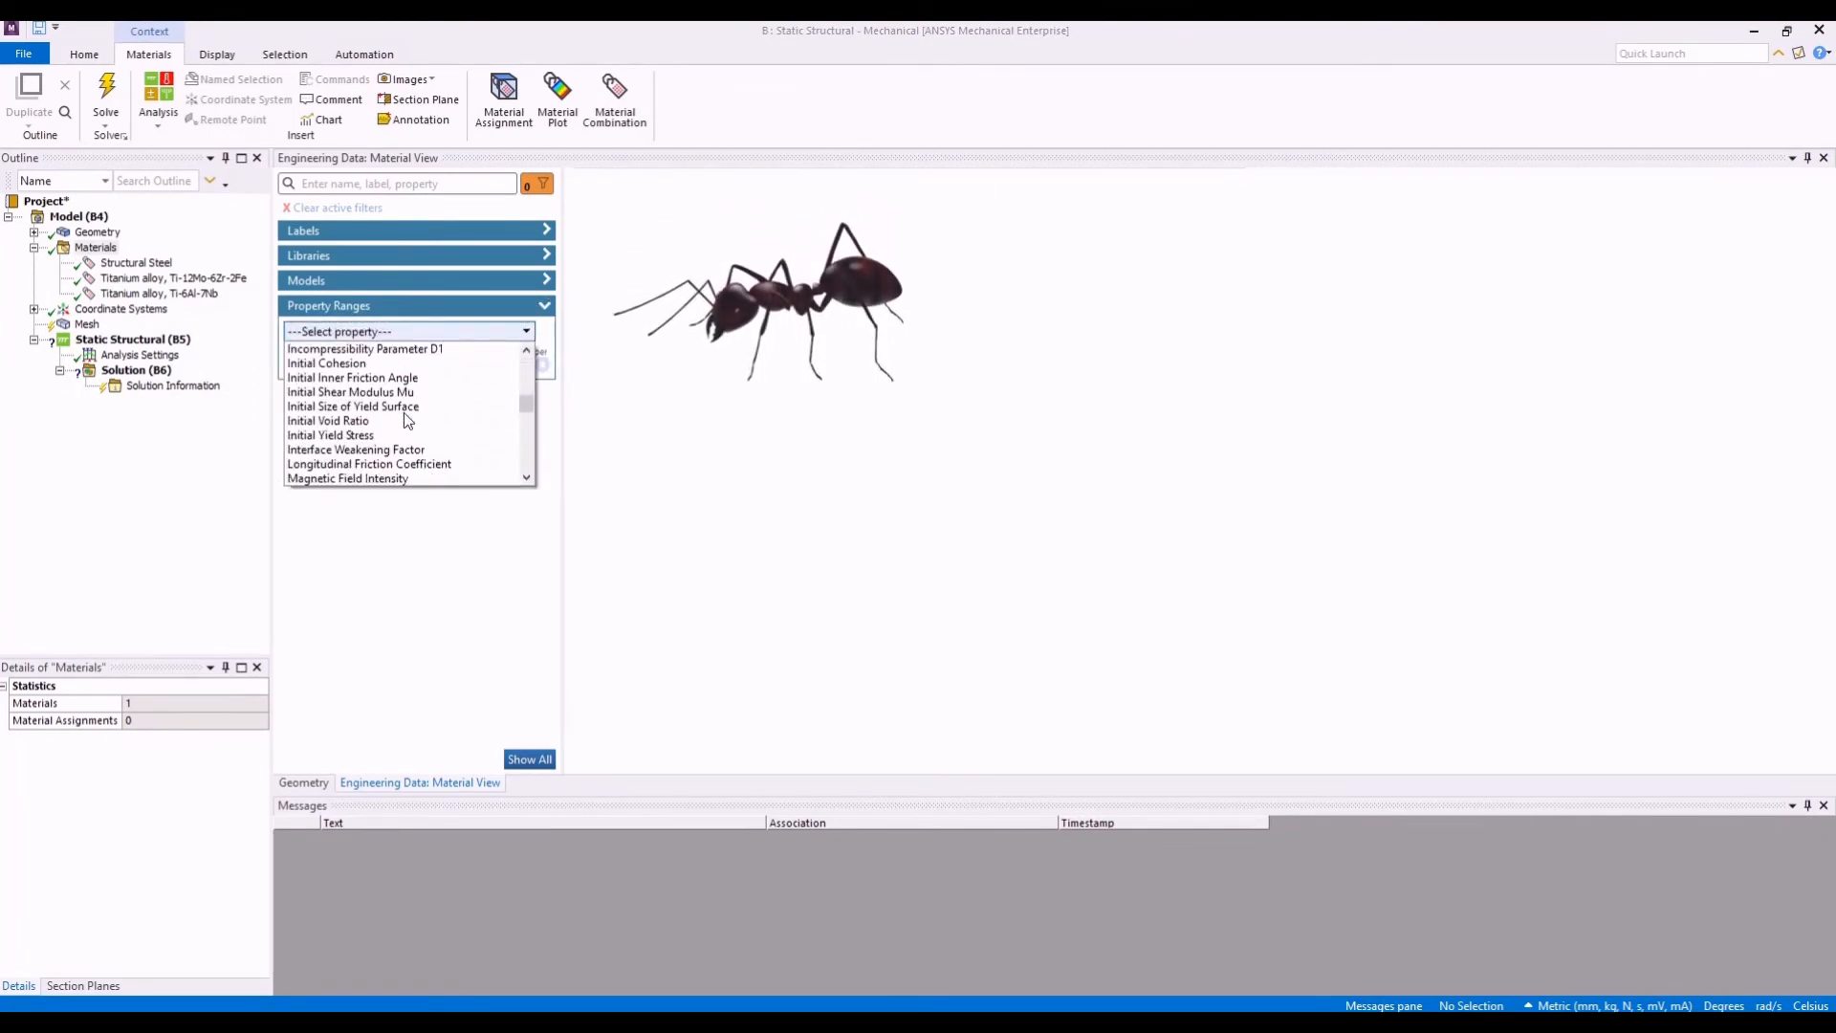
scroll(403, 411, down, 6)
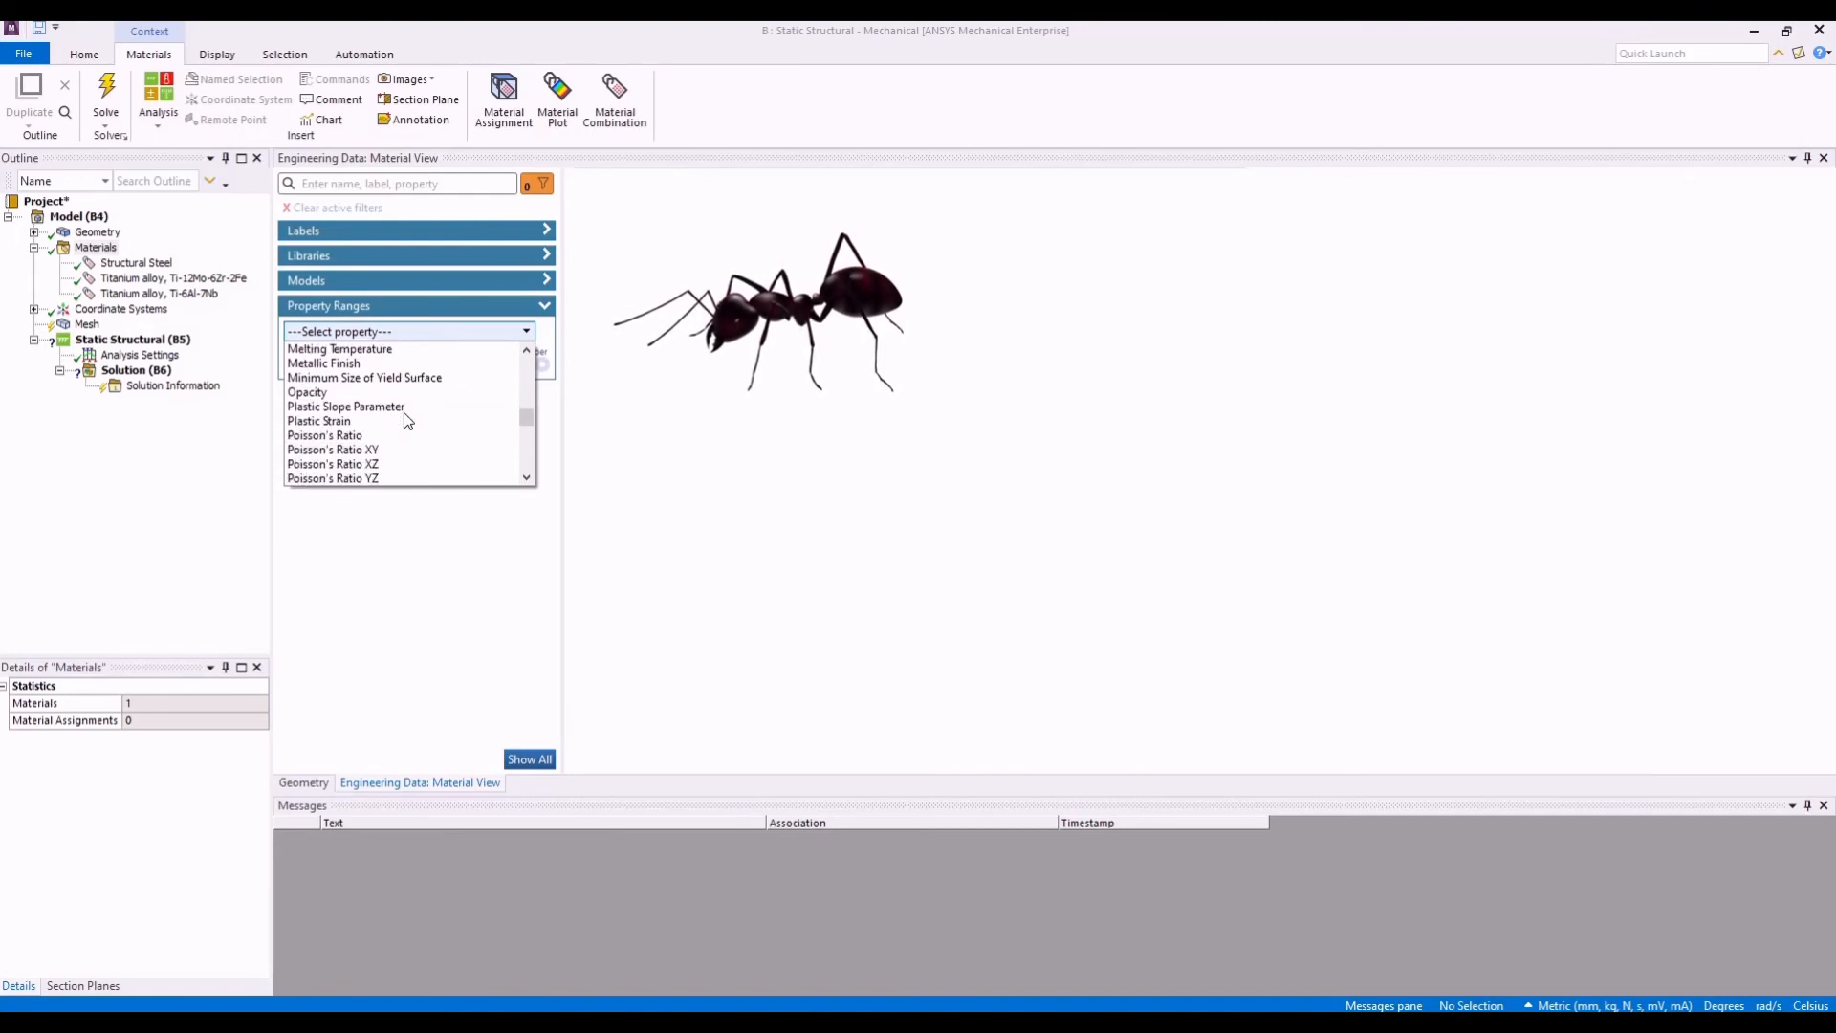
scroll(403, 411, down, 2)
scroll(404, 411, down, 6)
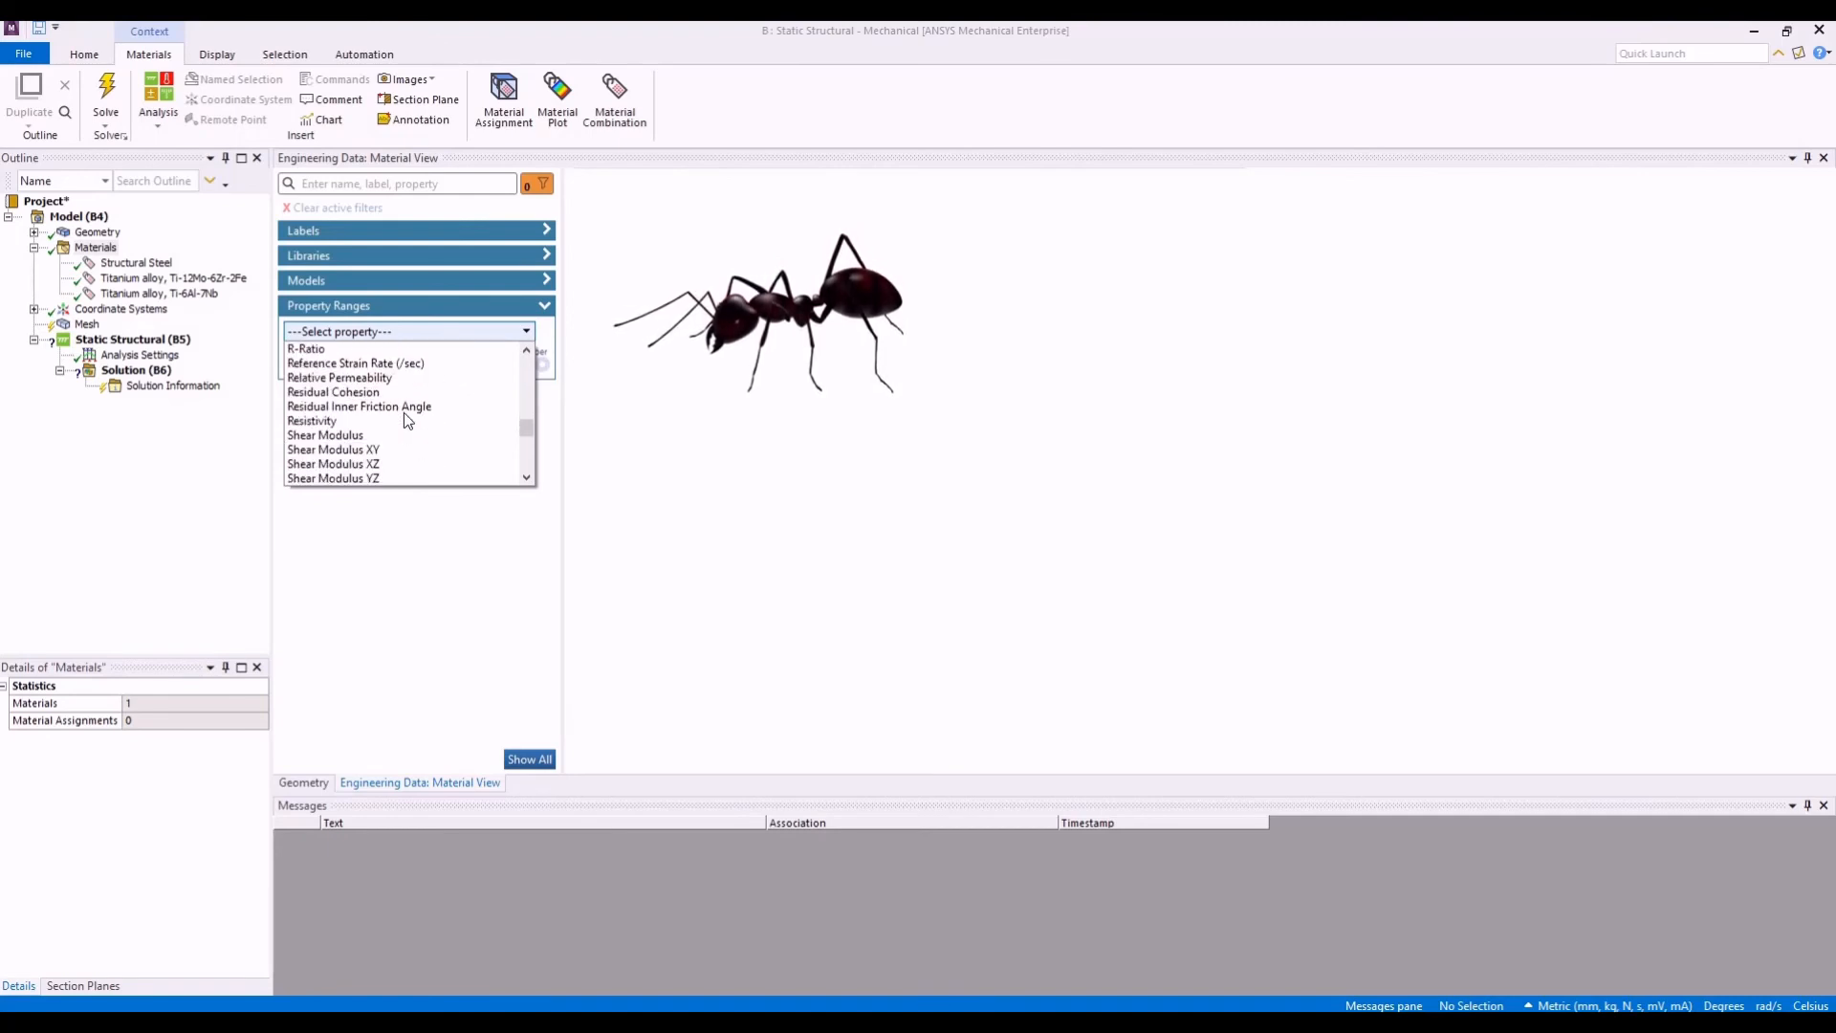
scroll(404, 419, down, 8)
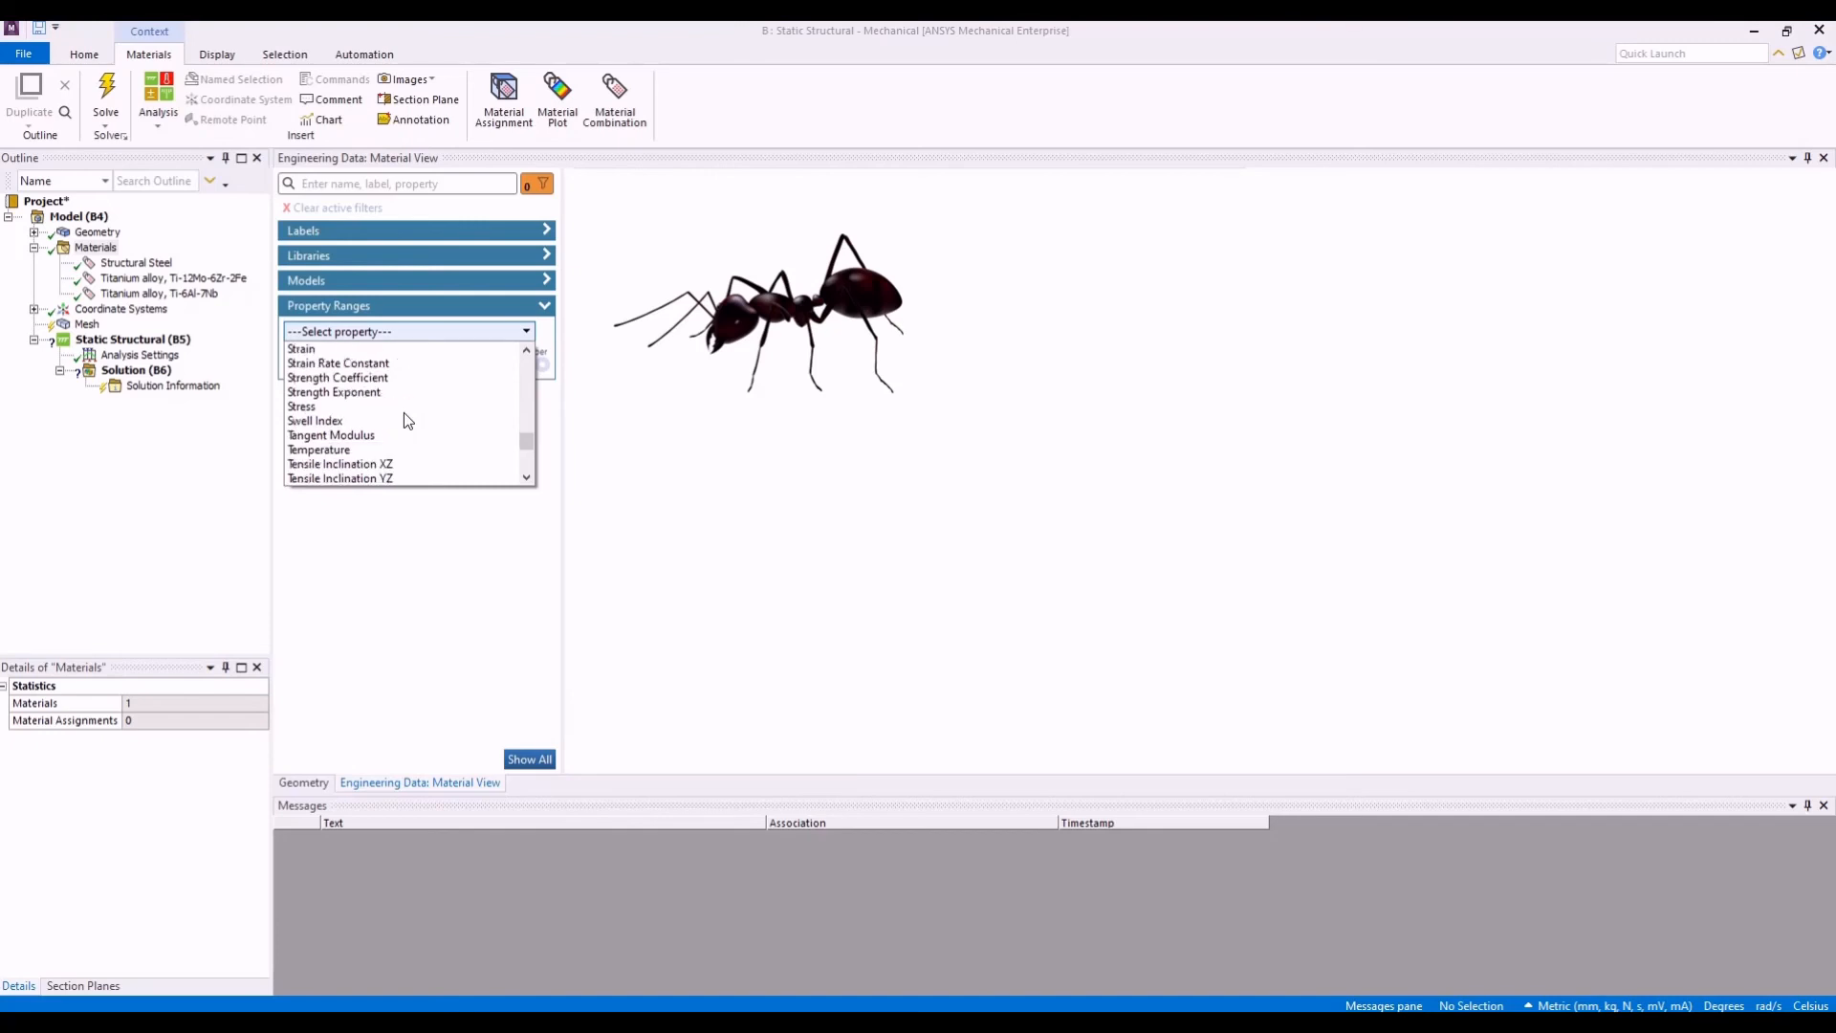
scroll(403, 411, down, 2)
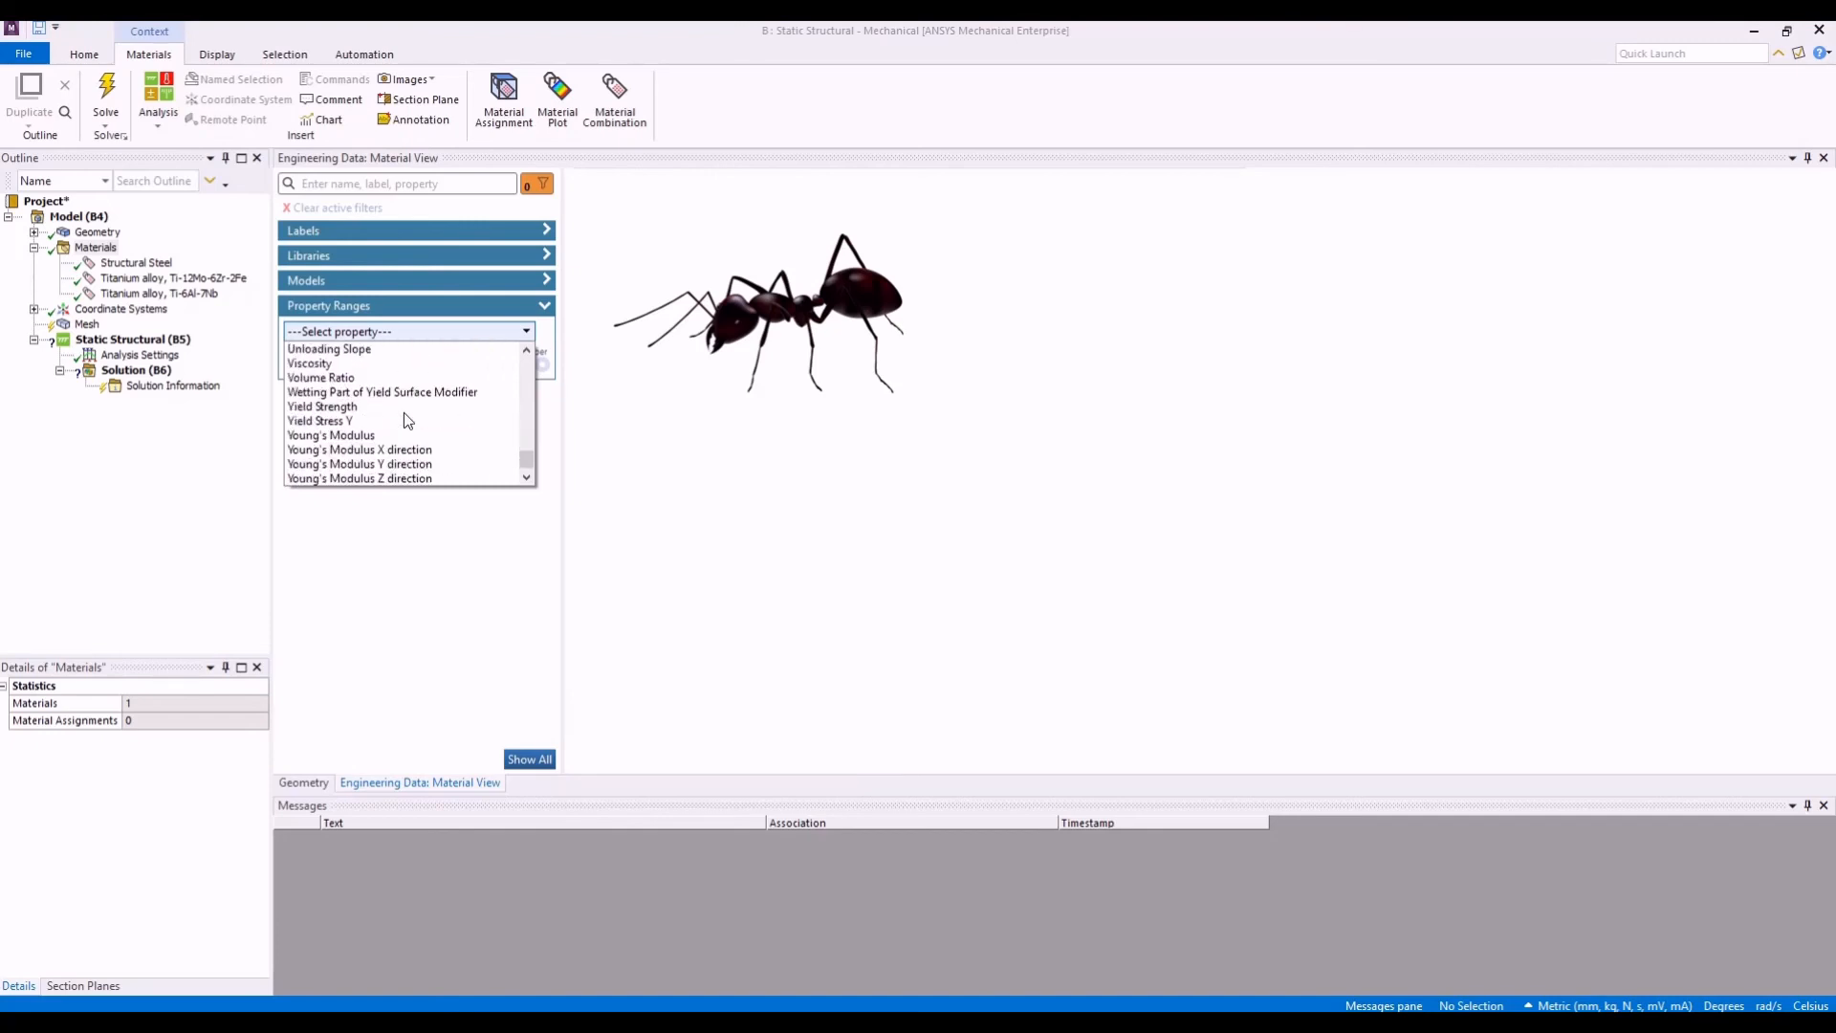
click(387, 436)
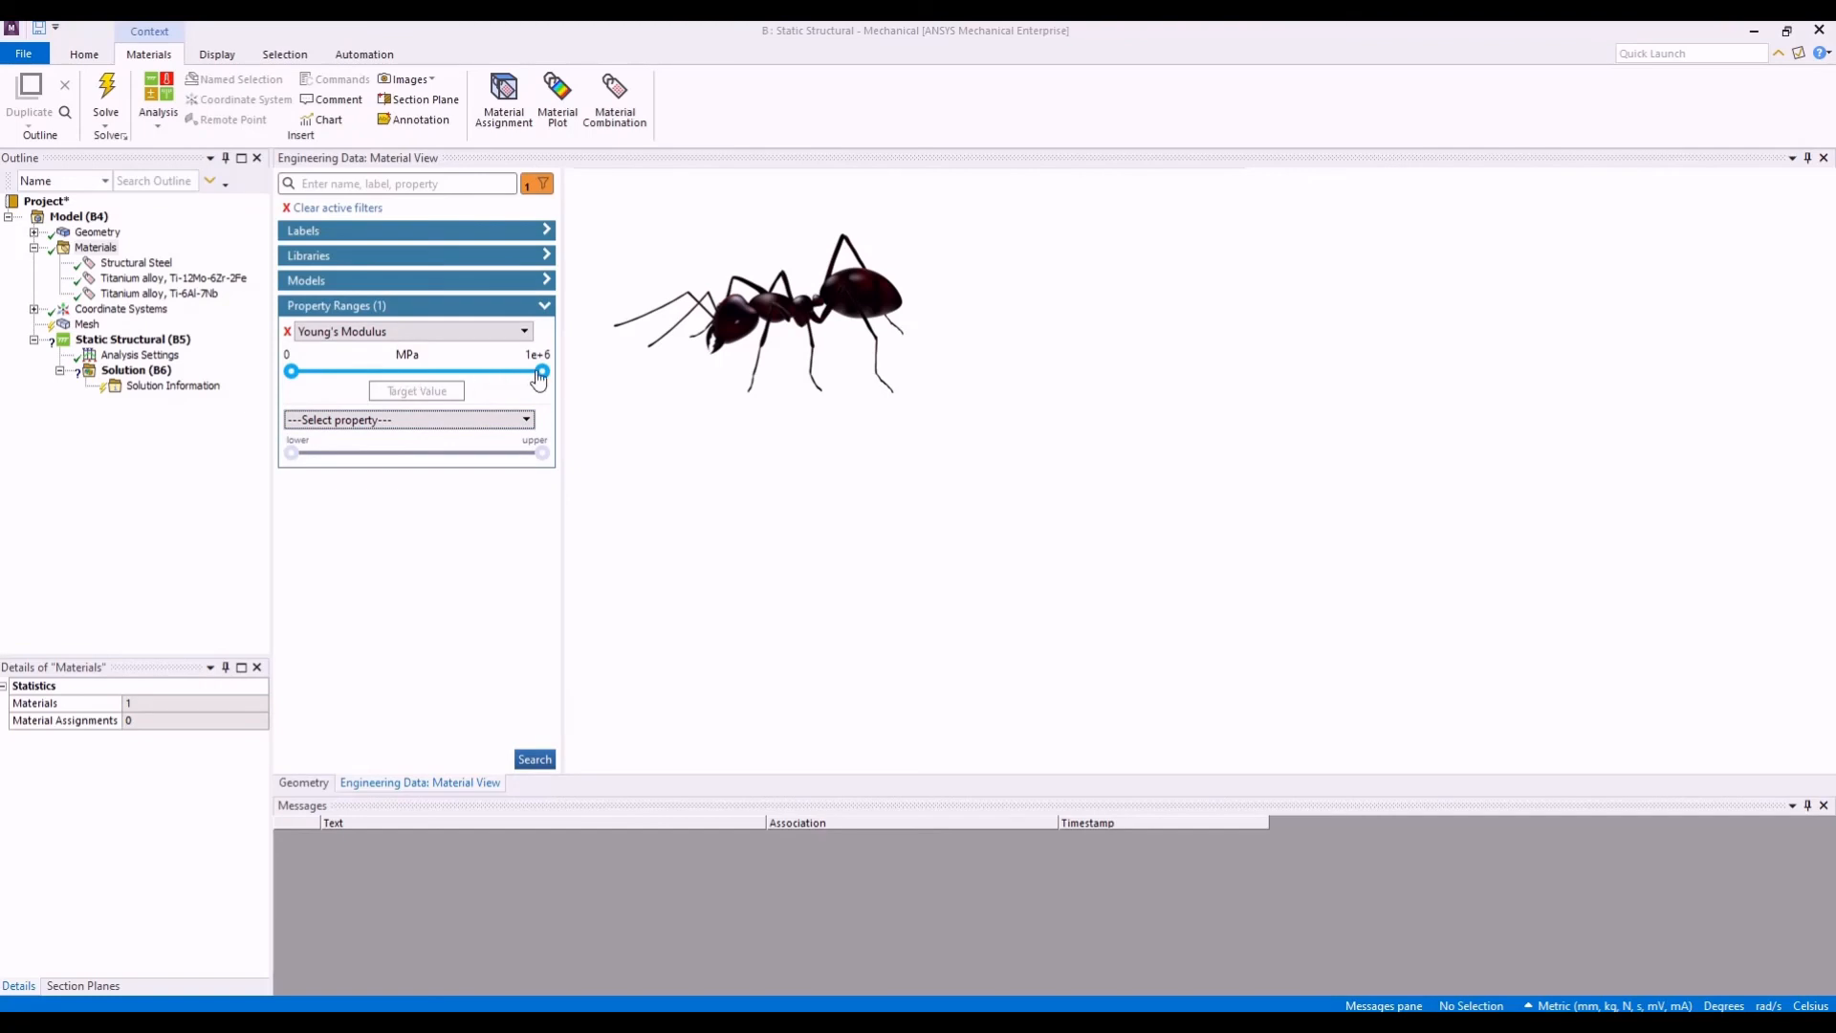
click(534, 759)
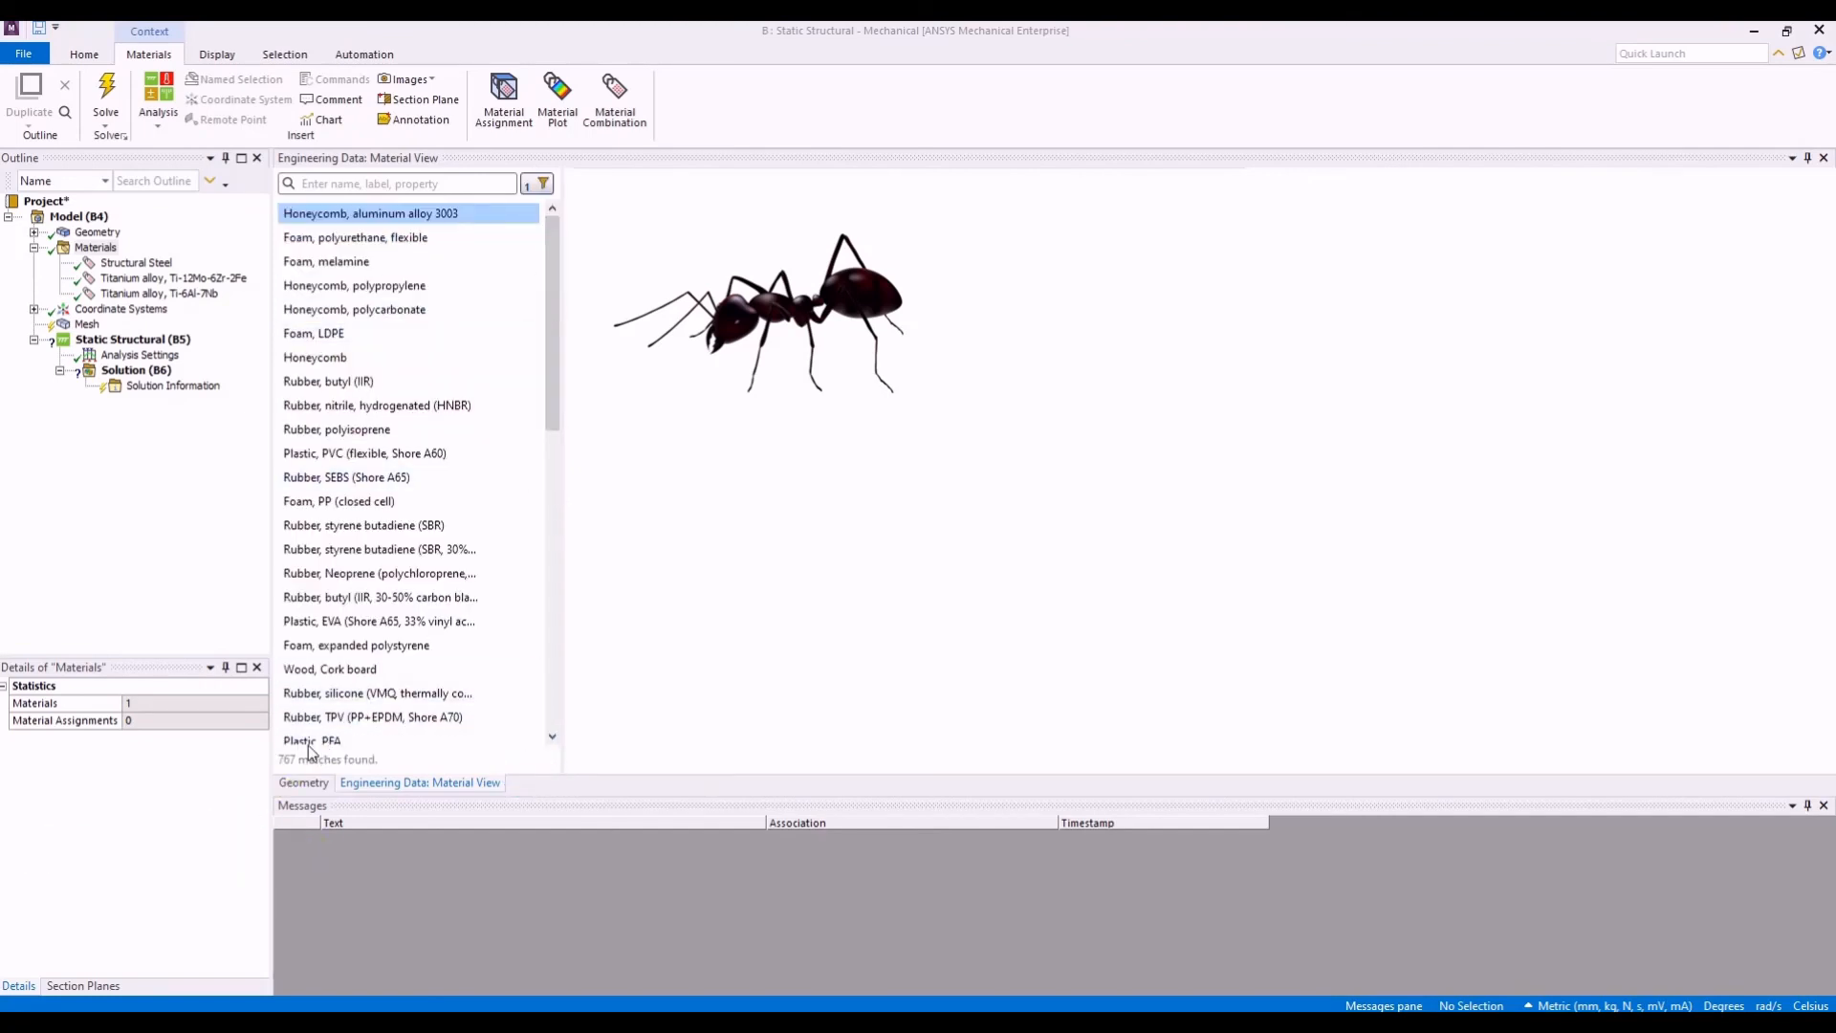
- Lower the upper limit of the Young's Modulus range filter to about 8e+4 MPa and list the matching materials
click(539, 188)
drag(528, 373, 311, 378)
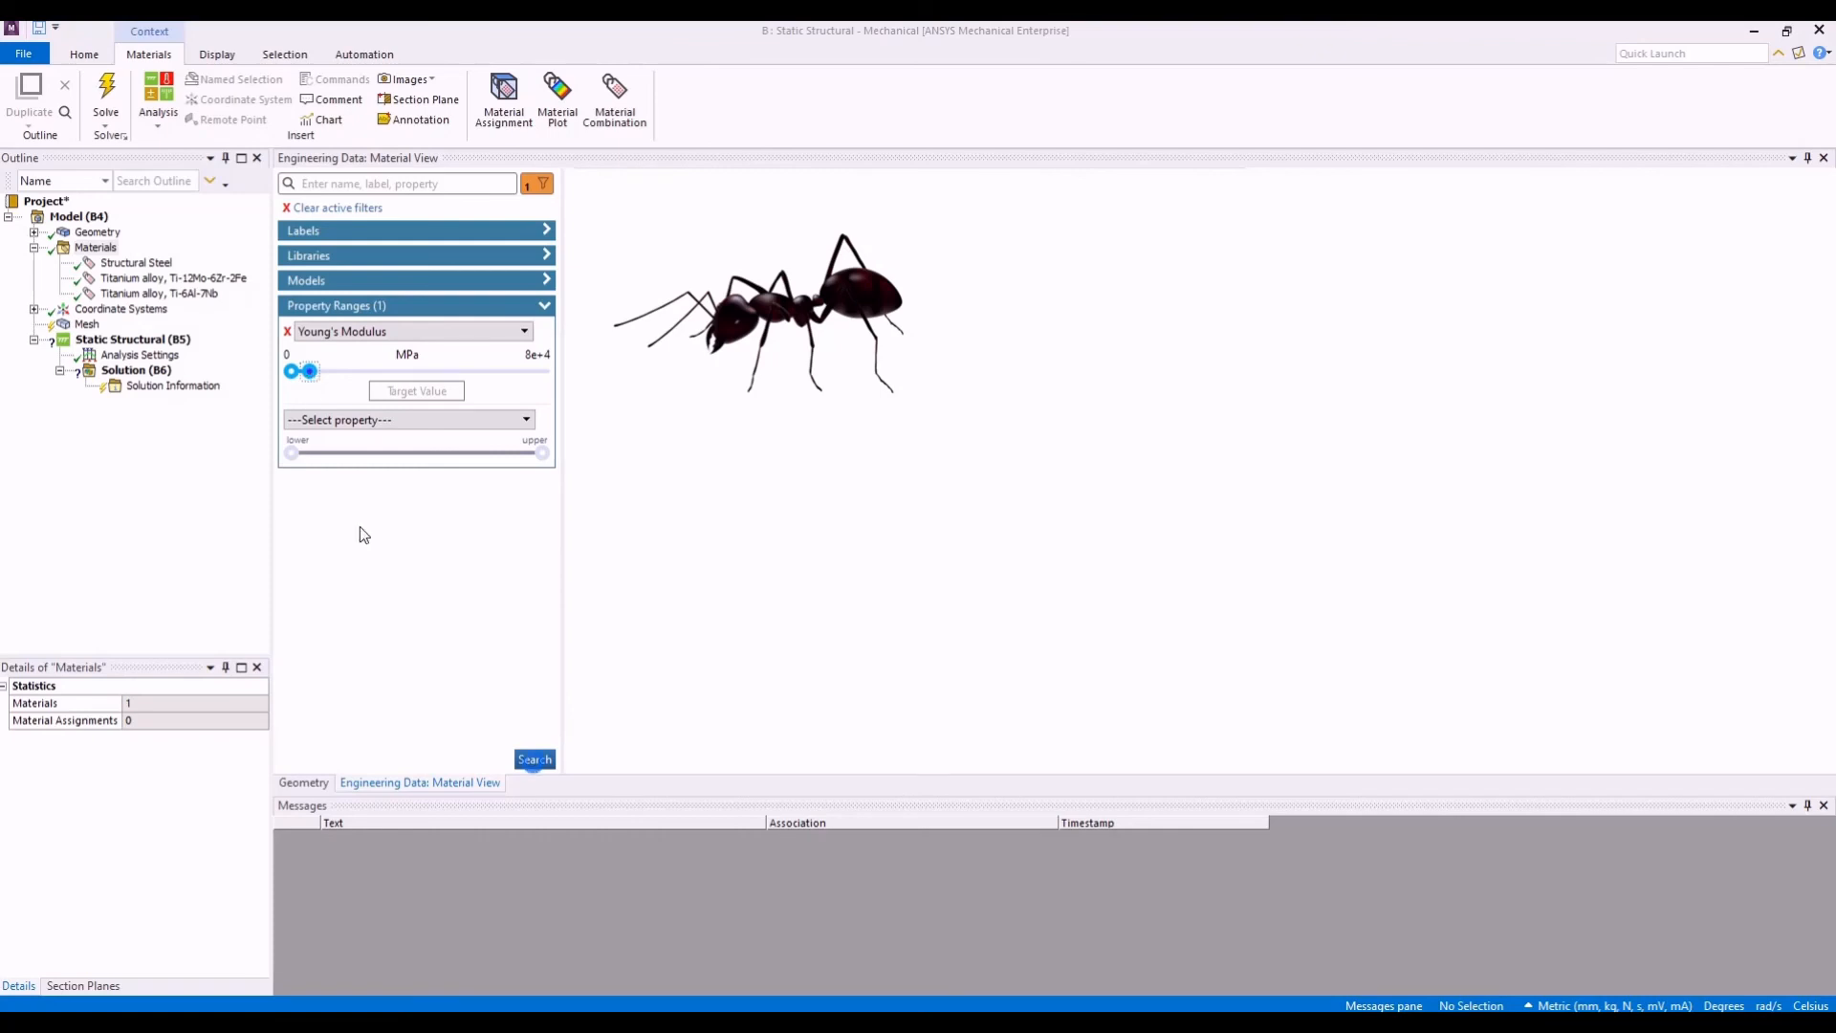
click(535, 760)
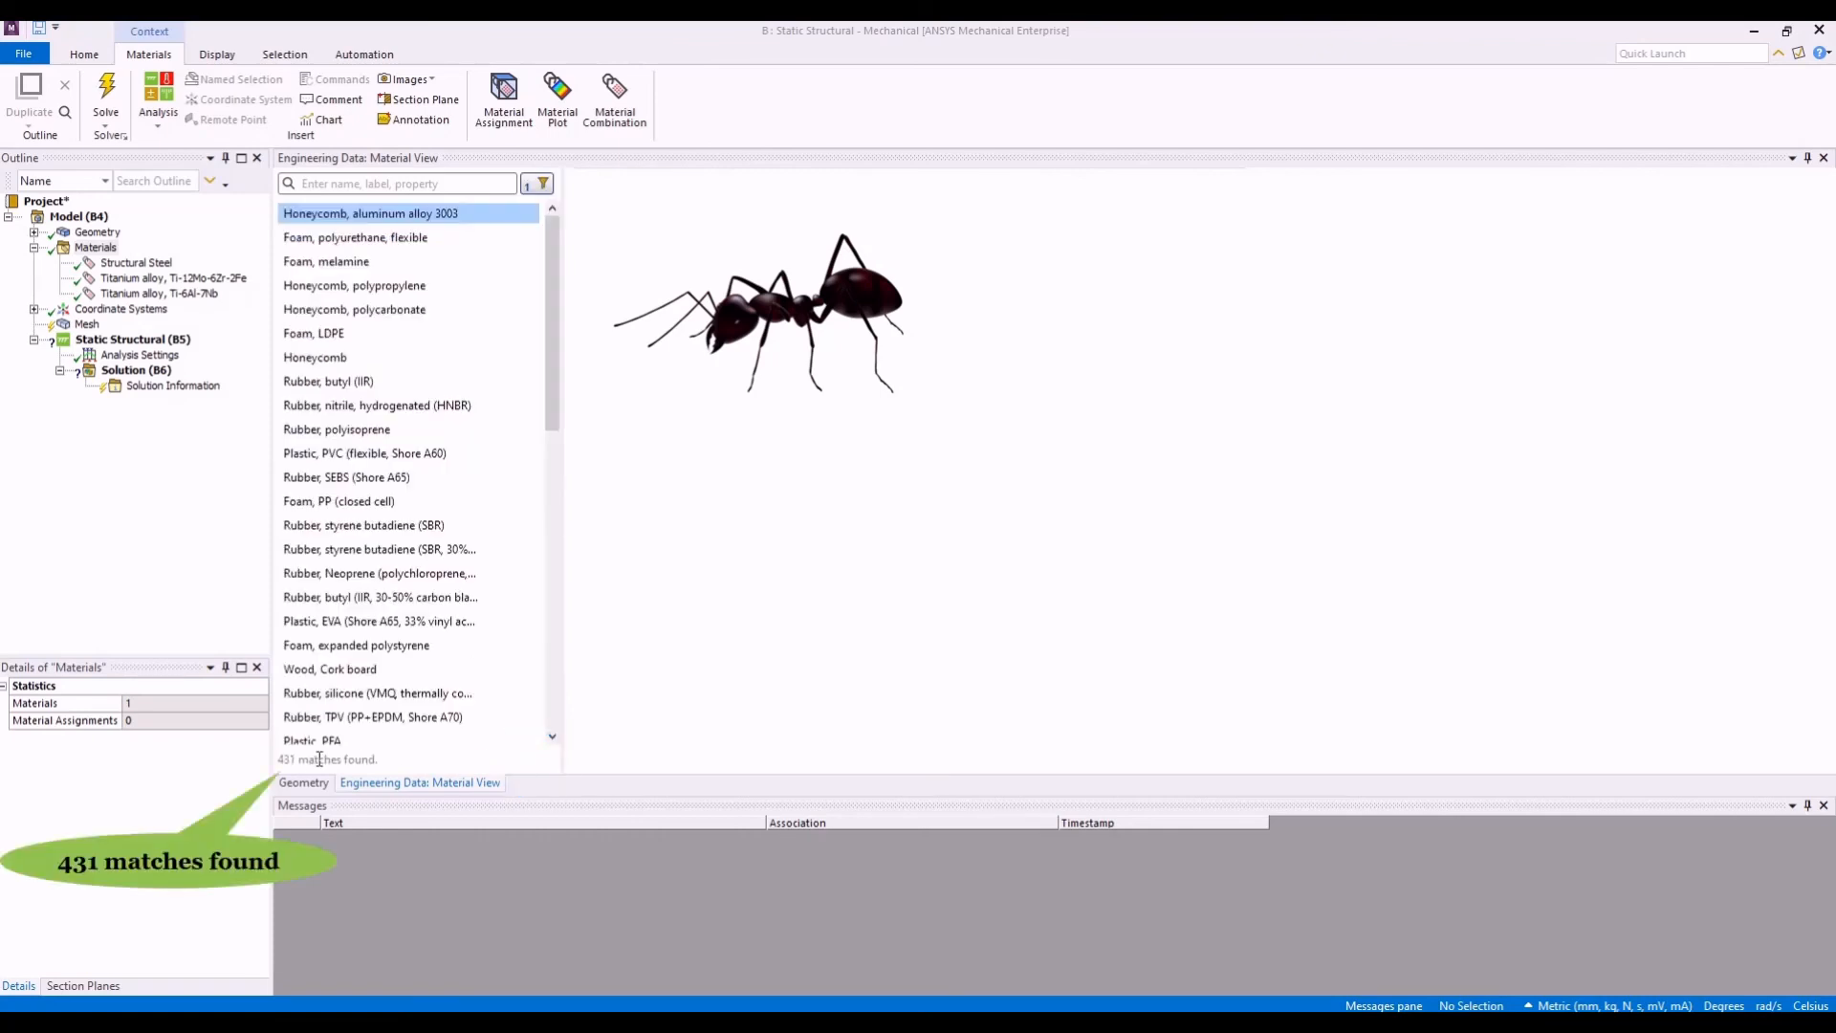
- Raise the upper limit of the Young's Modulus range filter to about 2e+5 MPa and list the matching materials
click(542, 185)
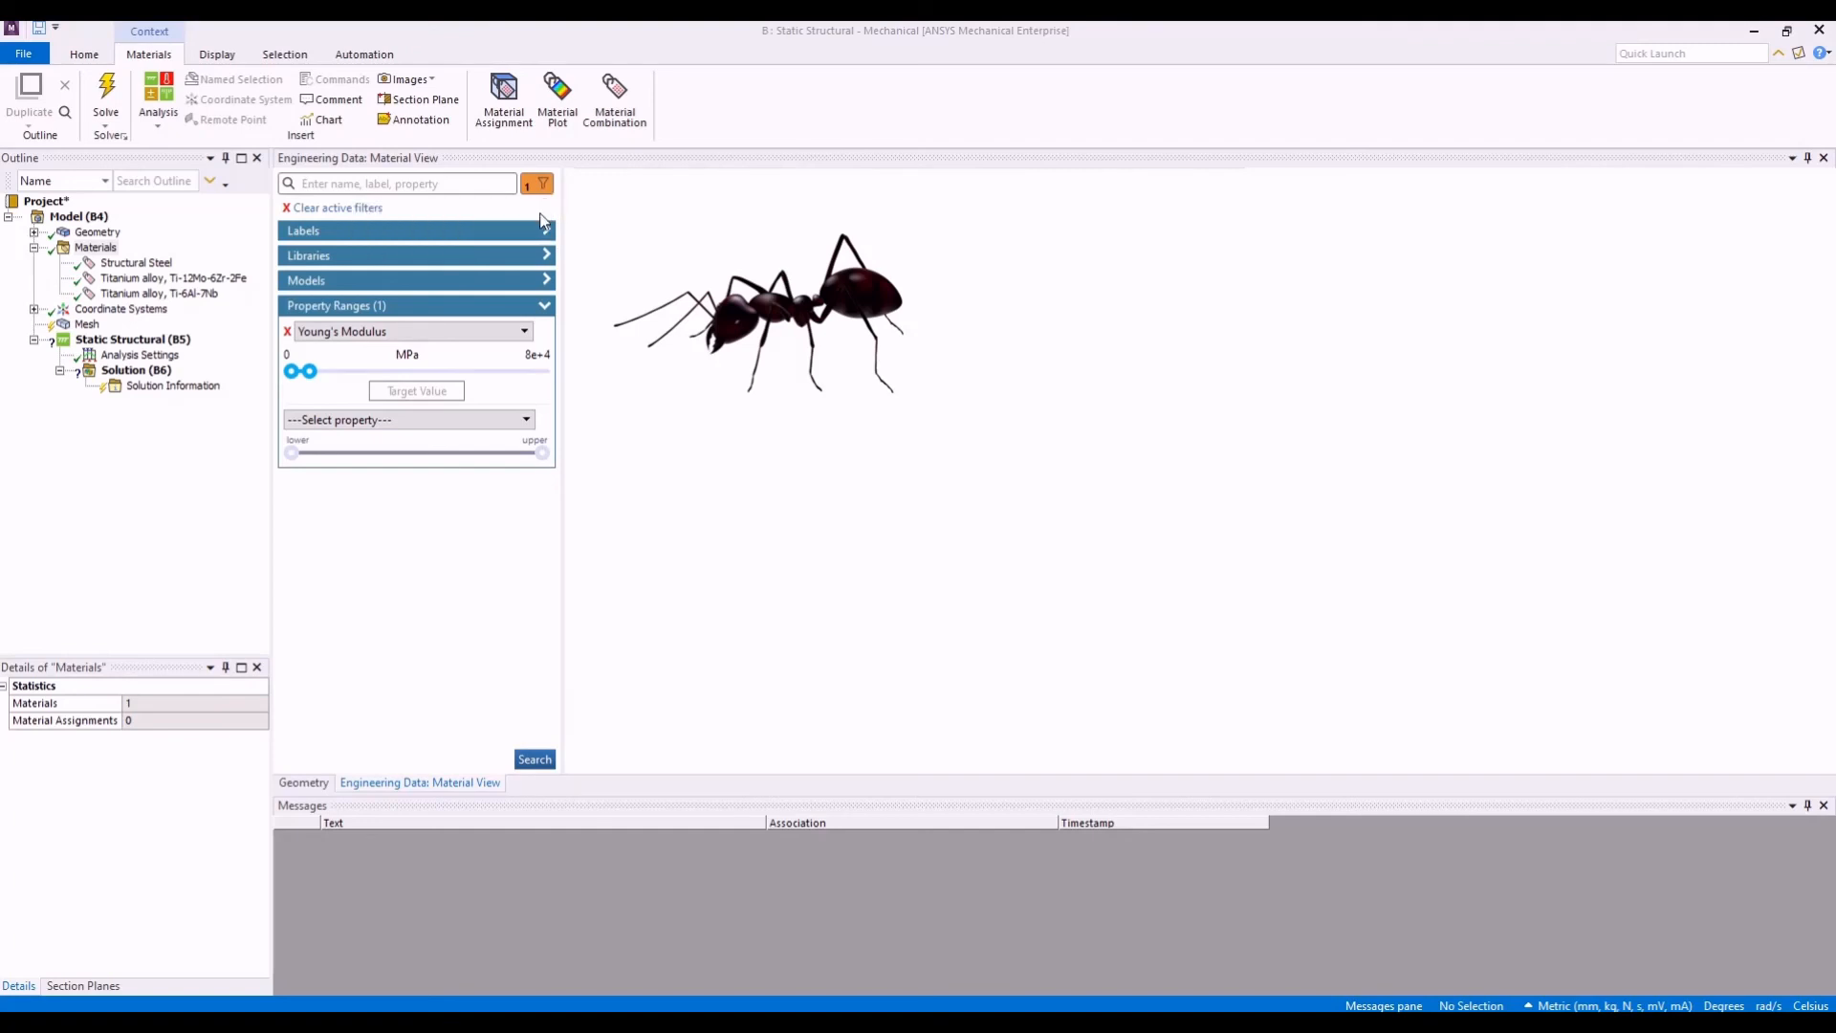
mouse_move(309, 371)
mouse_down()
mouse_move(414, 375)
mouse_move(343, 381)
mouse_up()
click(531, 759)
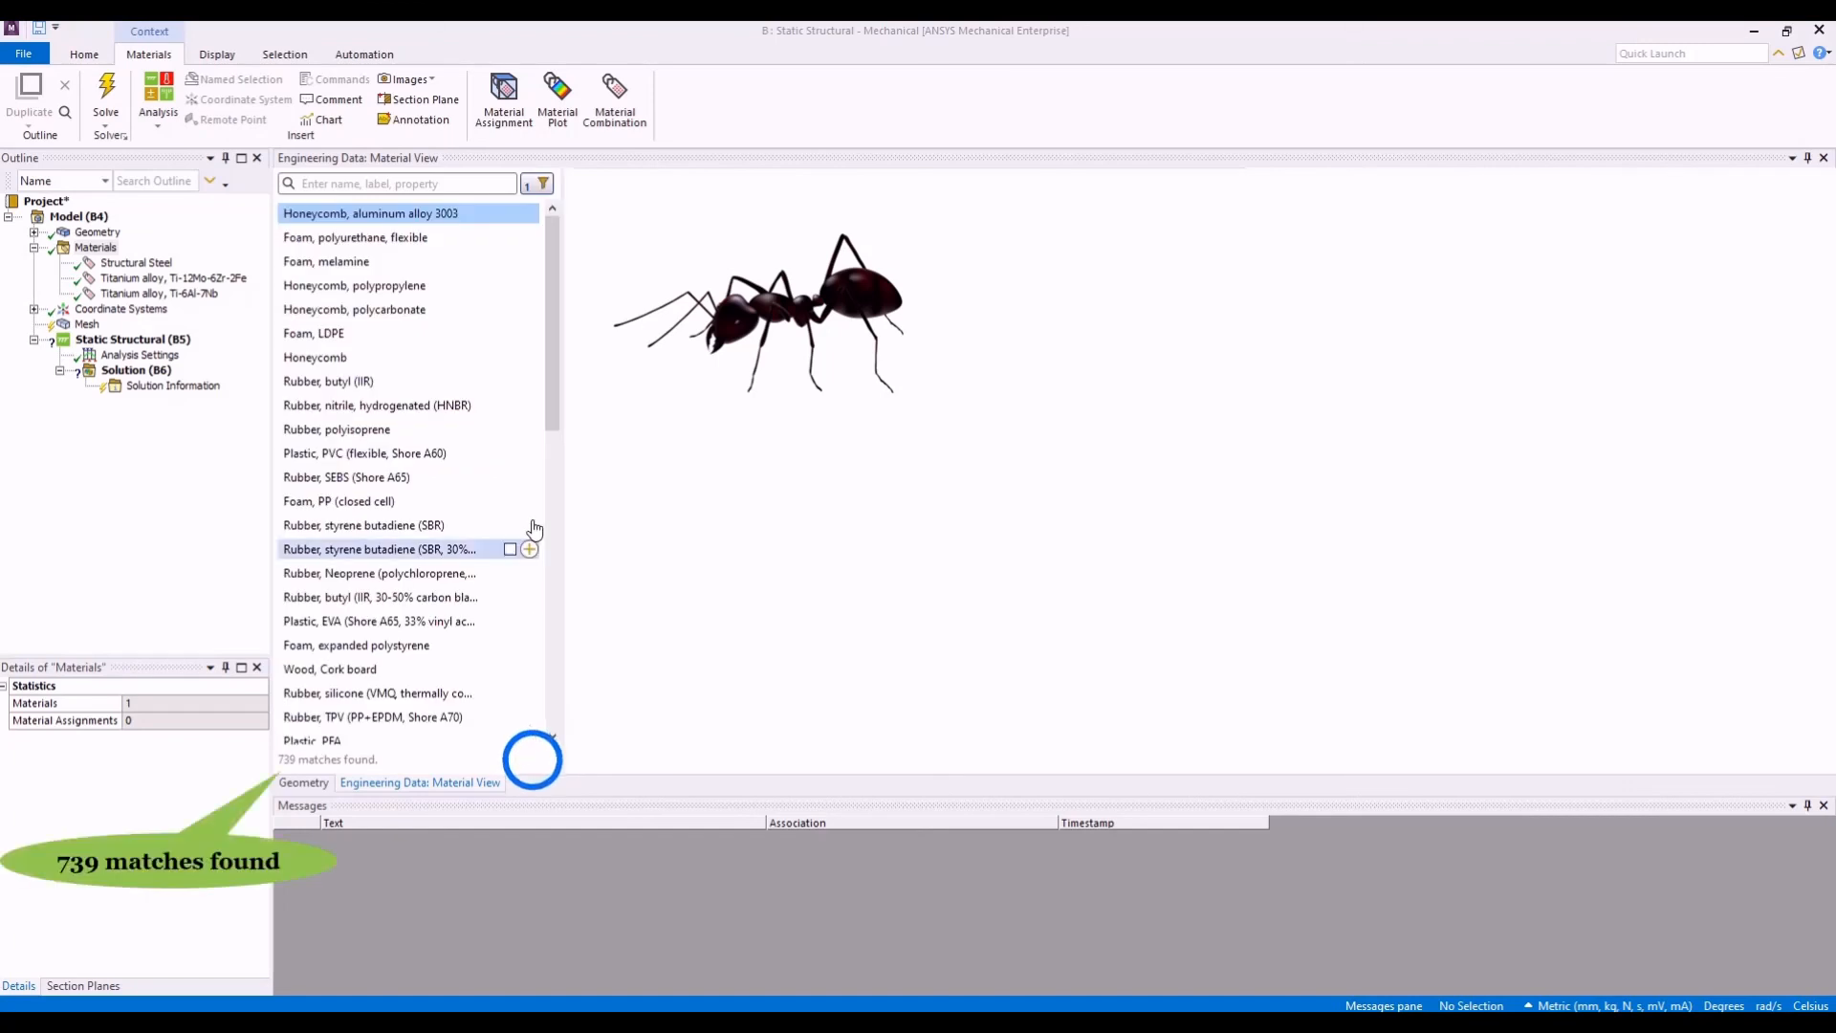
- Add Stress as a second property range filter, leaving its full range, and list the materials that match both filters
click(536, 188)
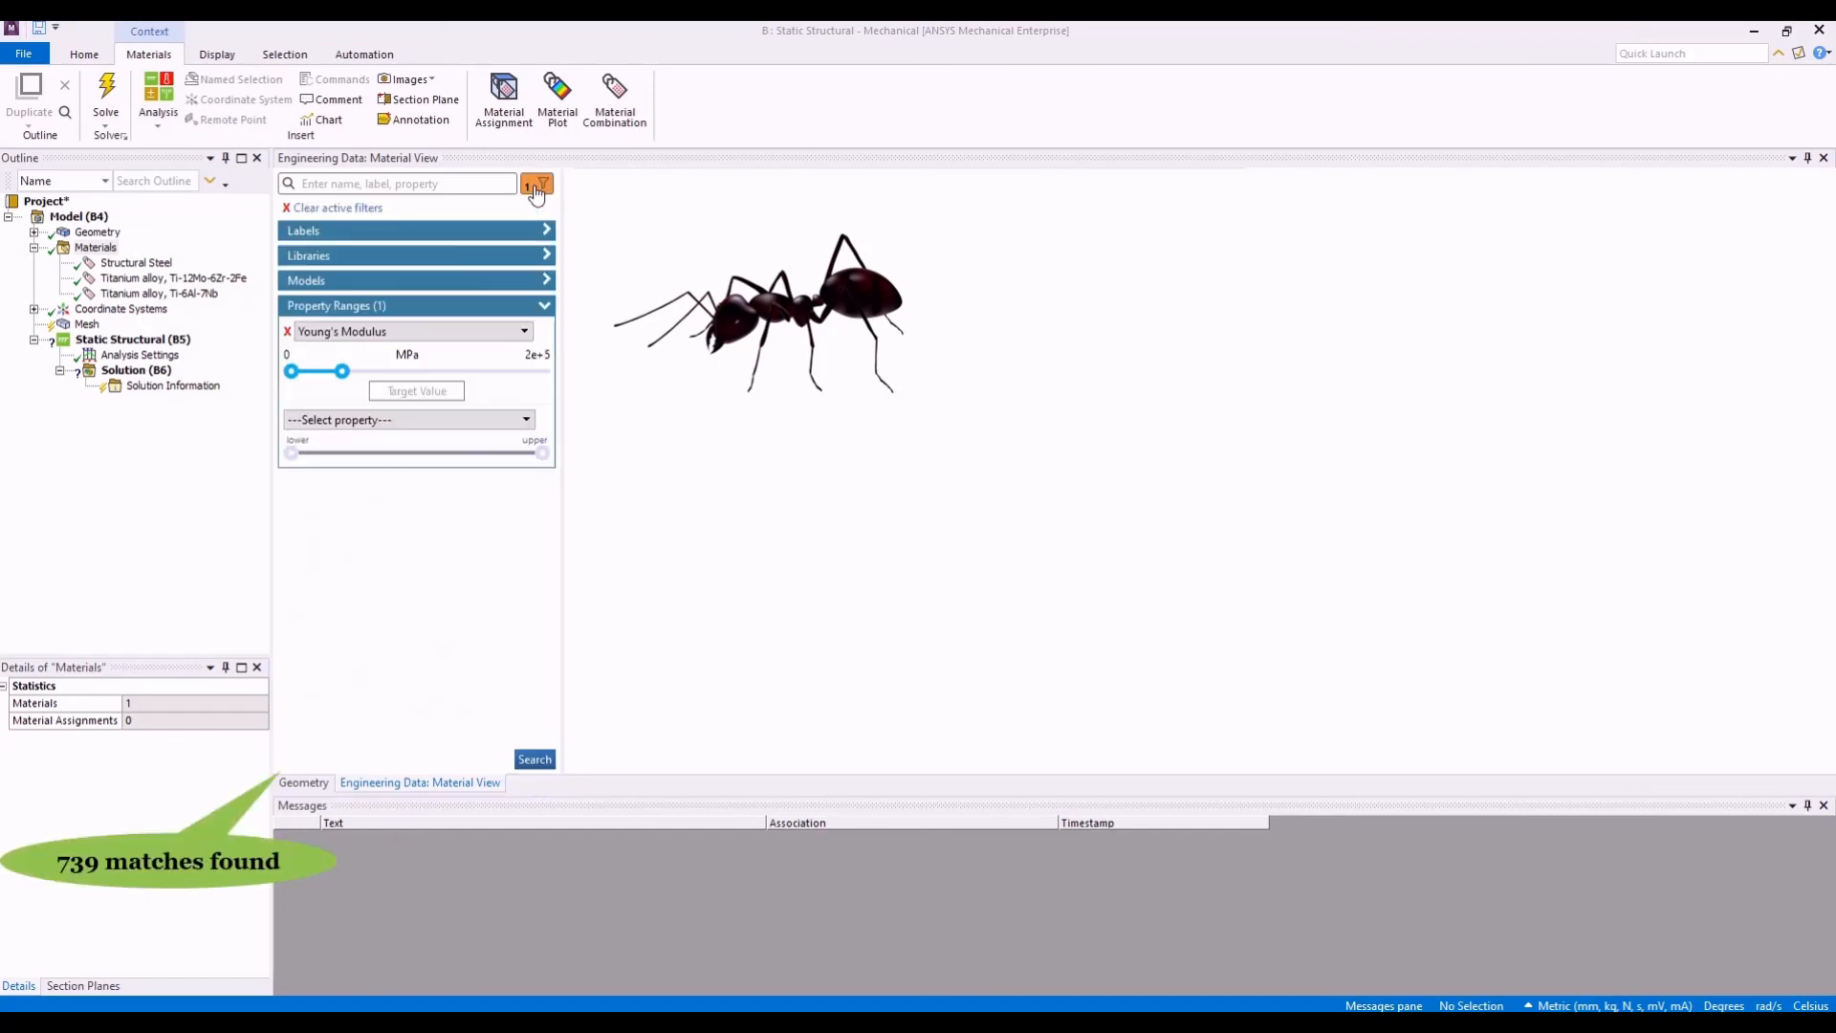
click(403, 419)
scroll(418, 514, down, 10)
scroll(418, 513, down, 15)
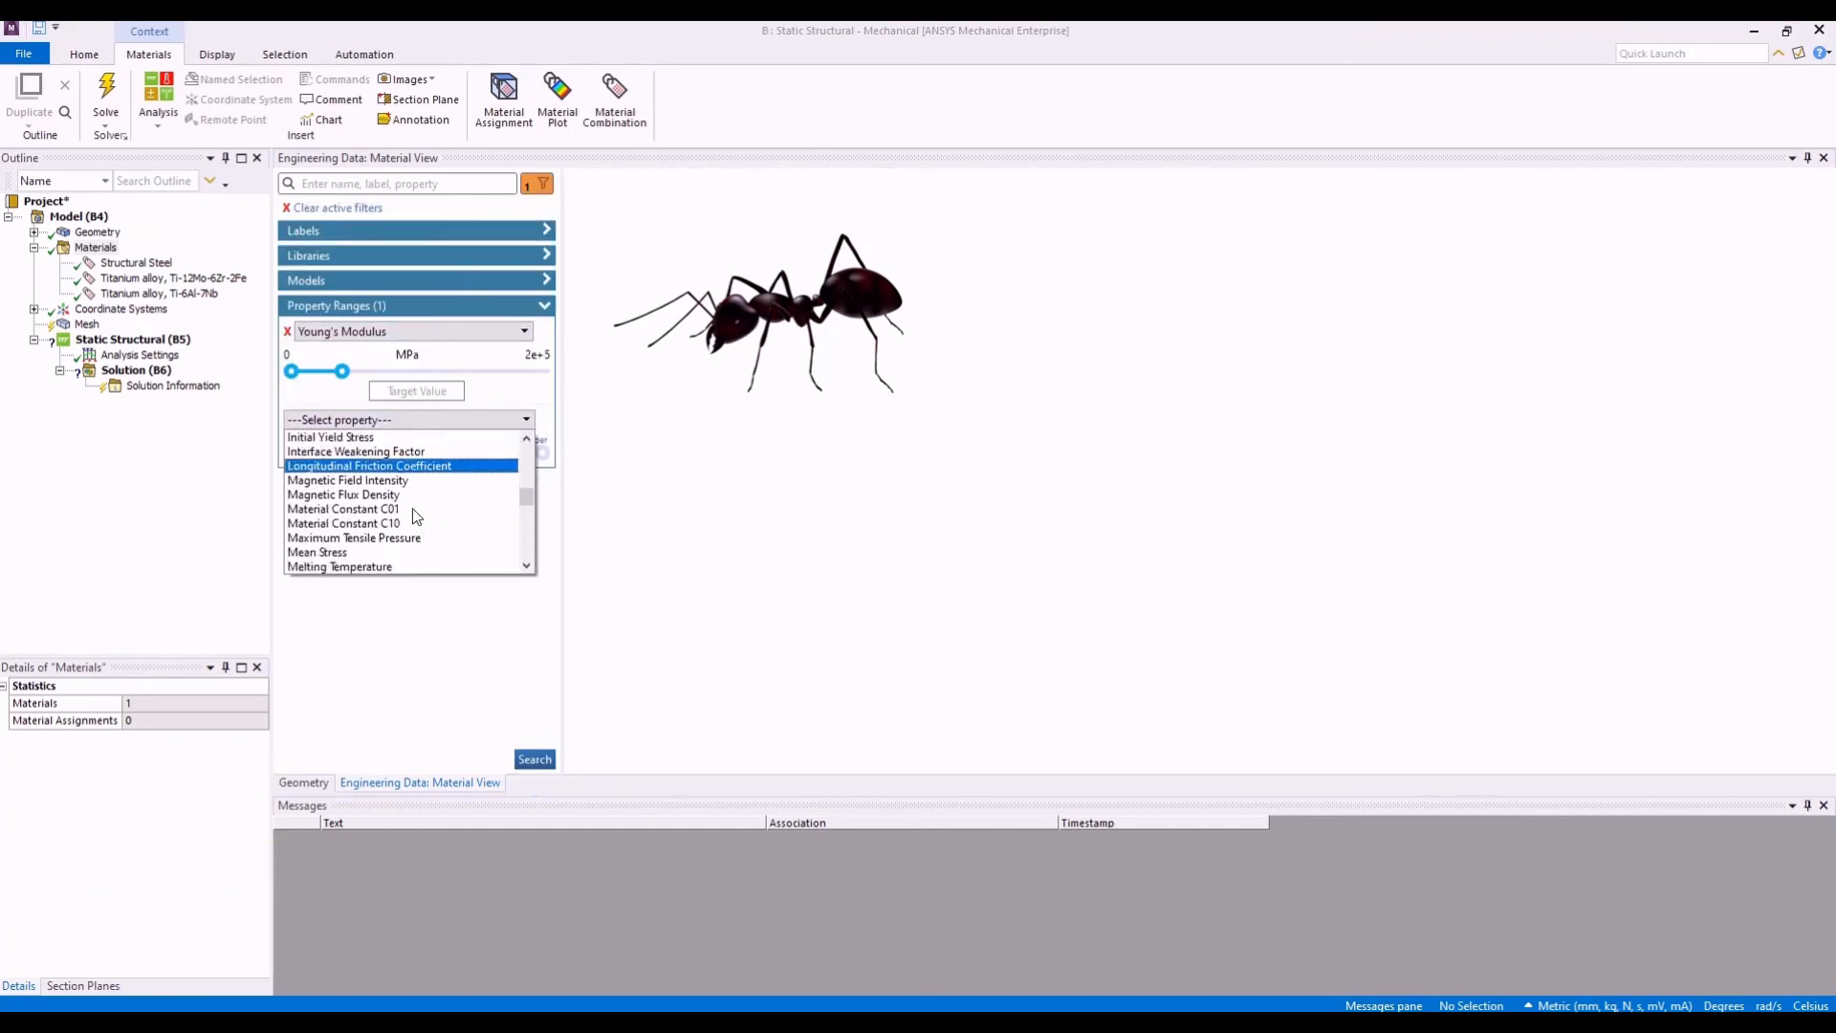
scroll(418, 516, down, 1)
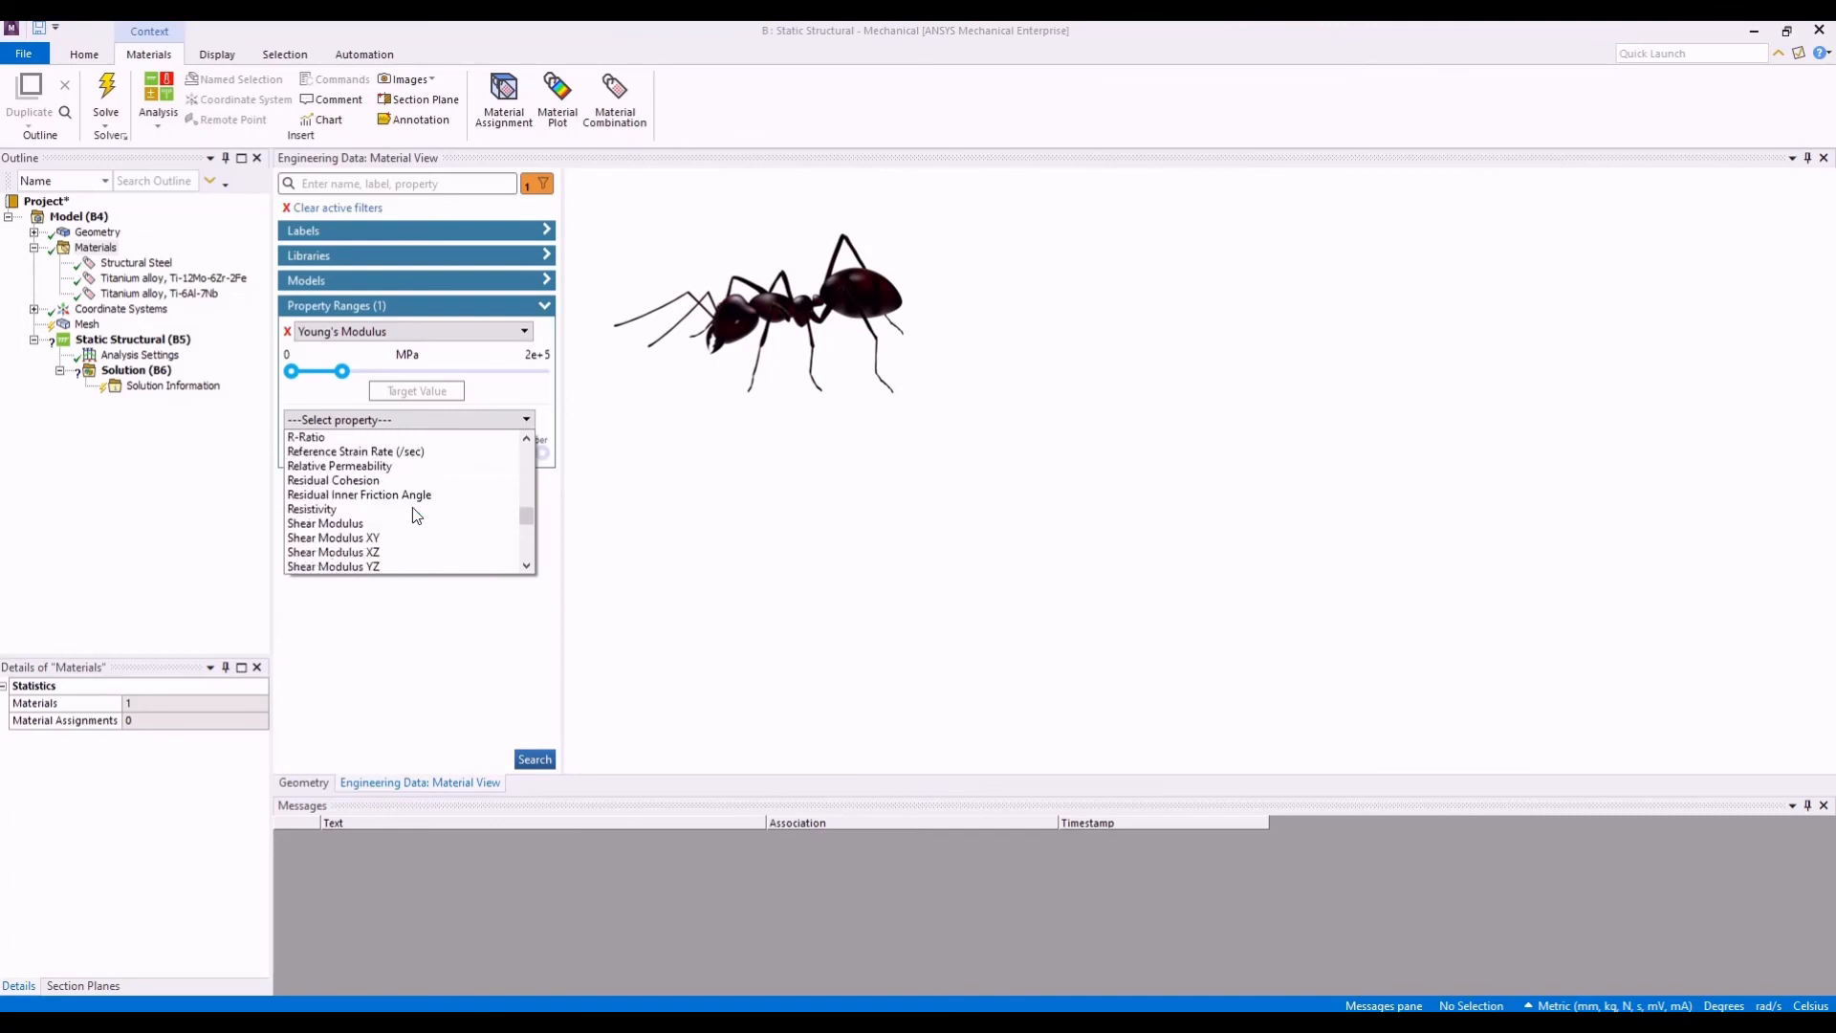
scroll(402, 521, down, 2)
scroll(383, 538, down, 2)
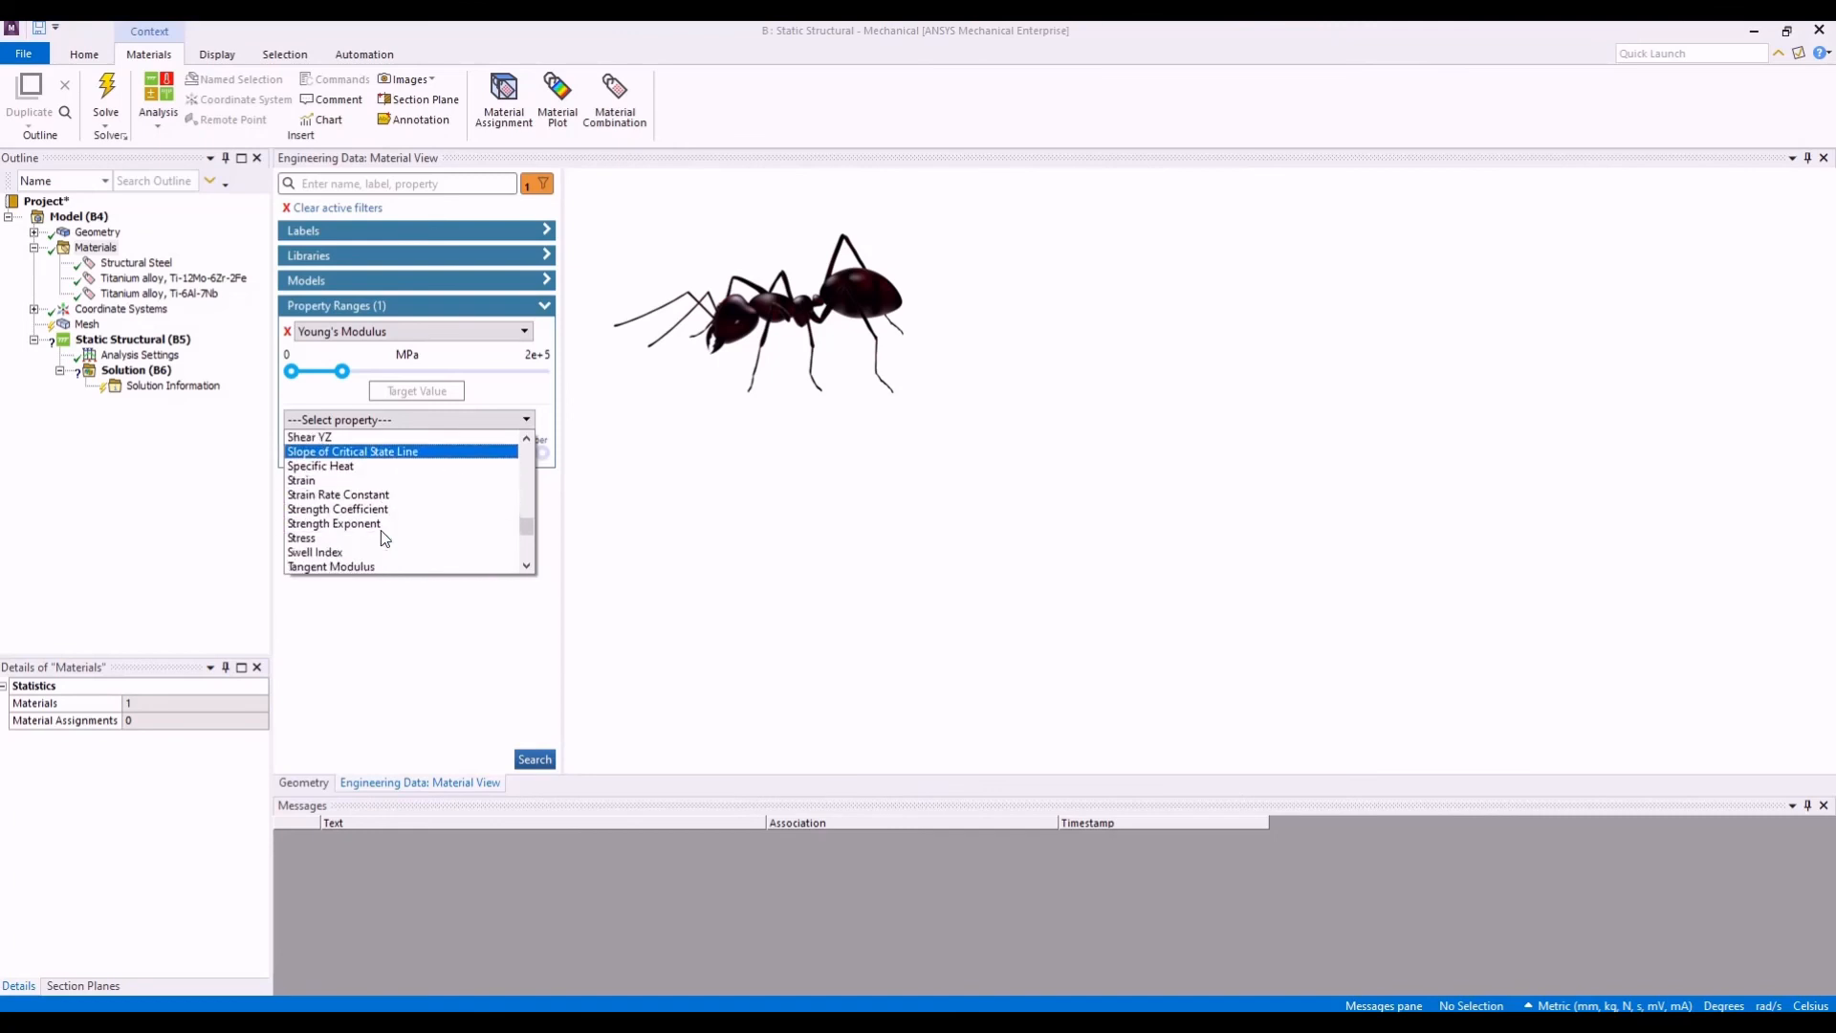
click(363, 538)
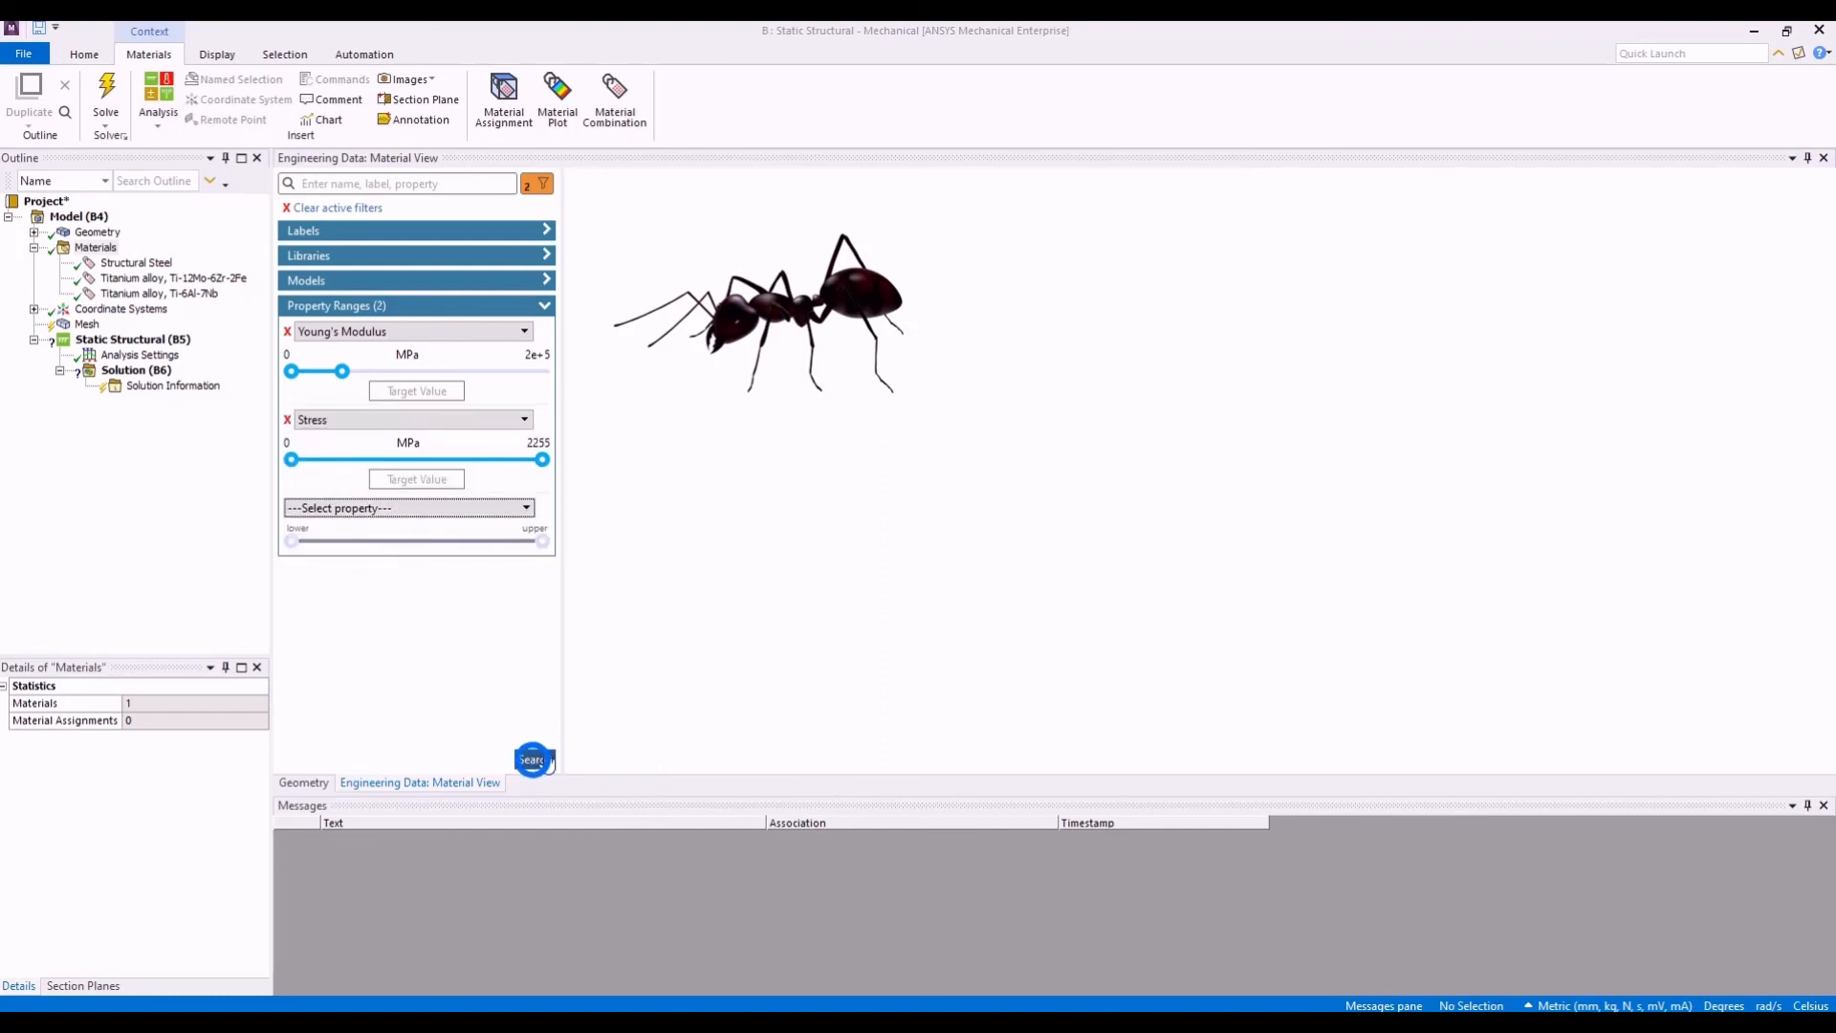
click(532, 760)
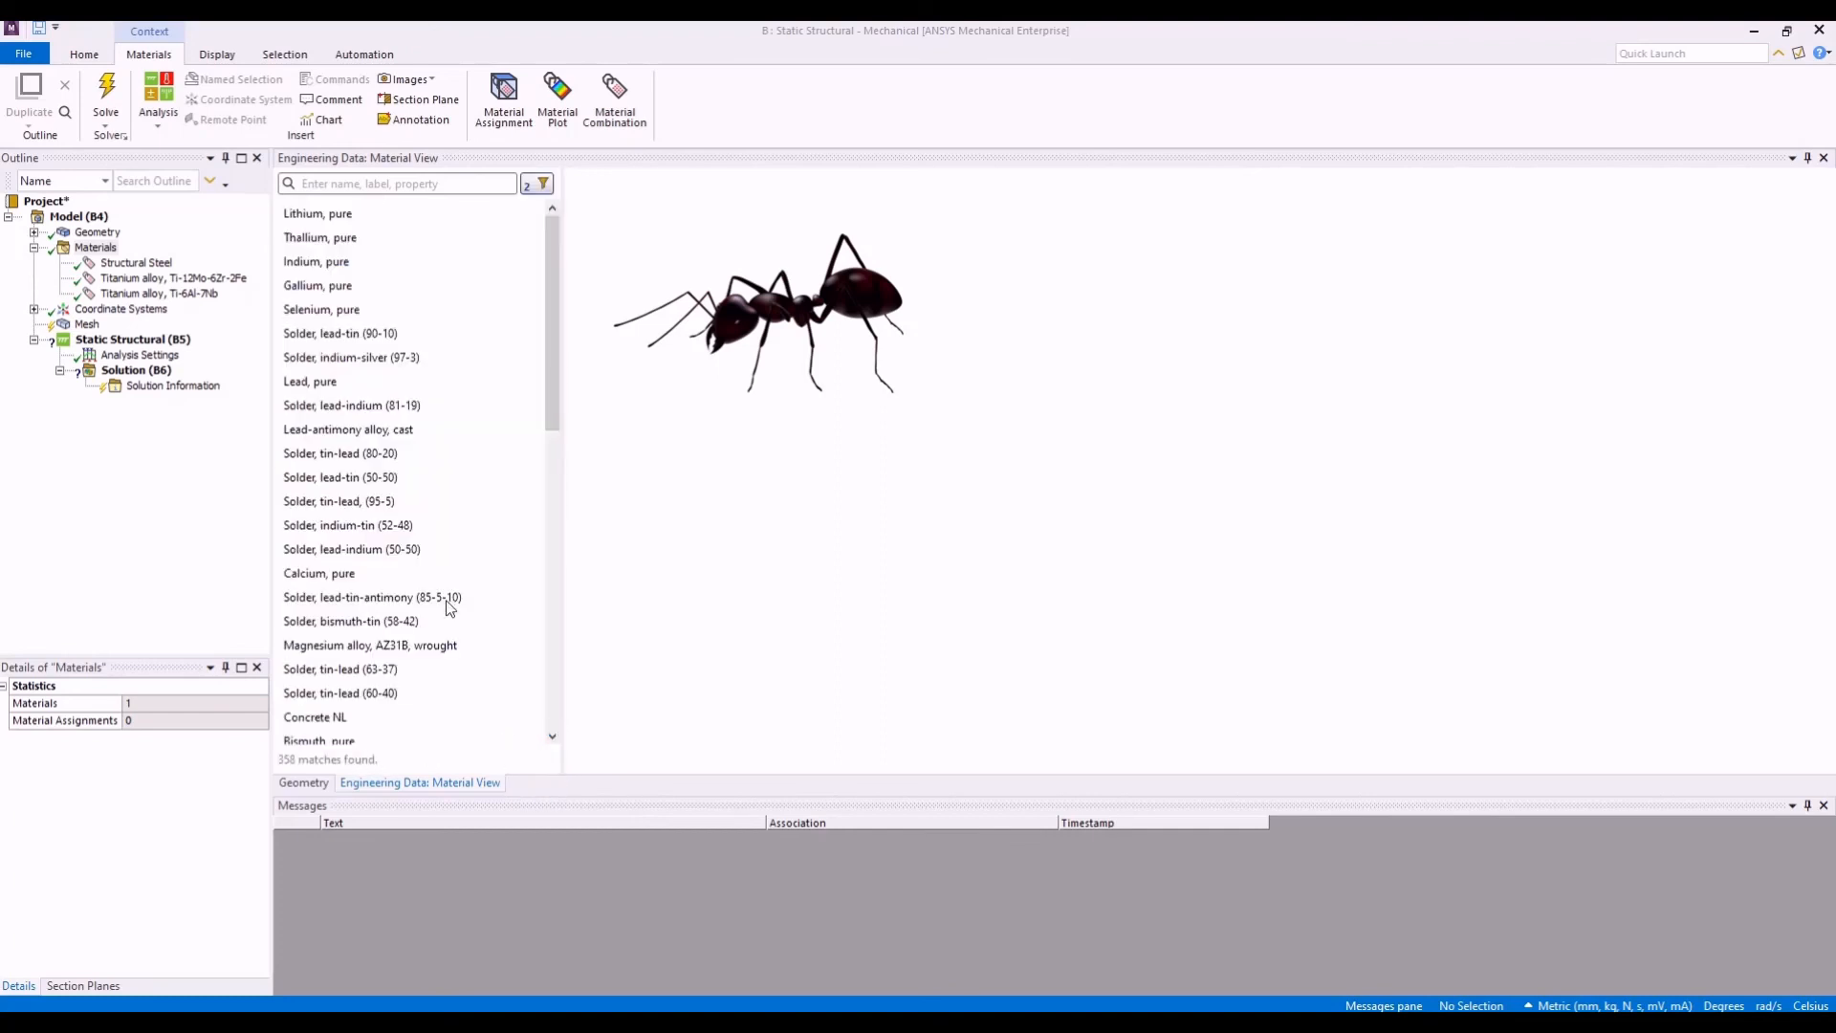
- Lower the upper limit of the Stress range filter to about 843 MPa and list the matching materials
click(529, 191)
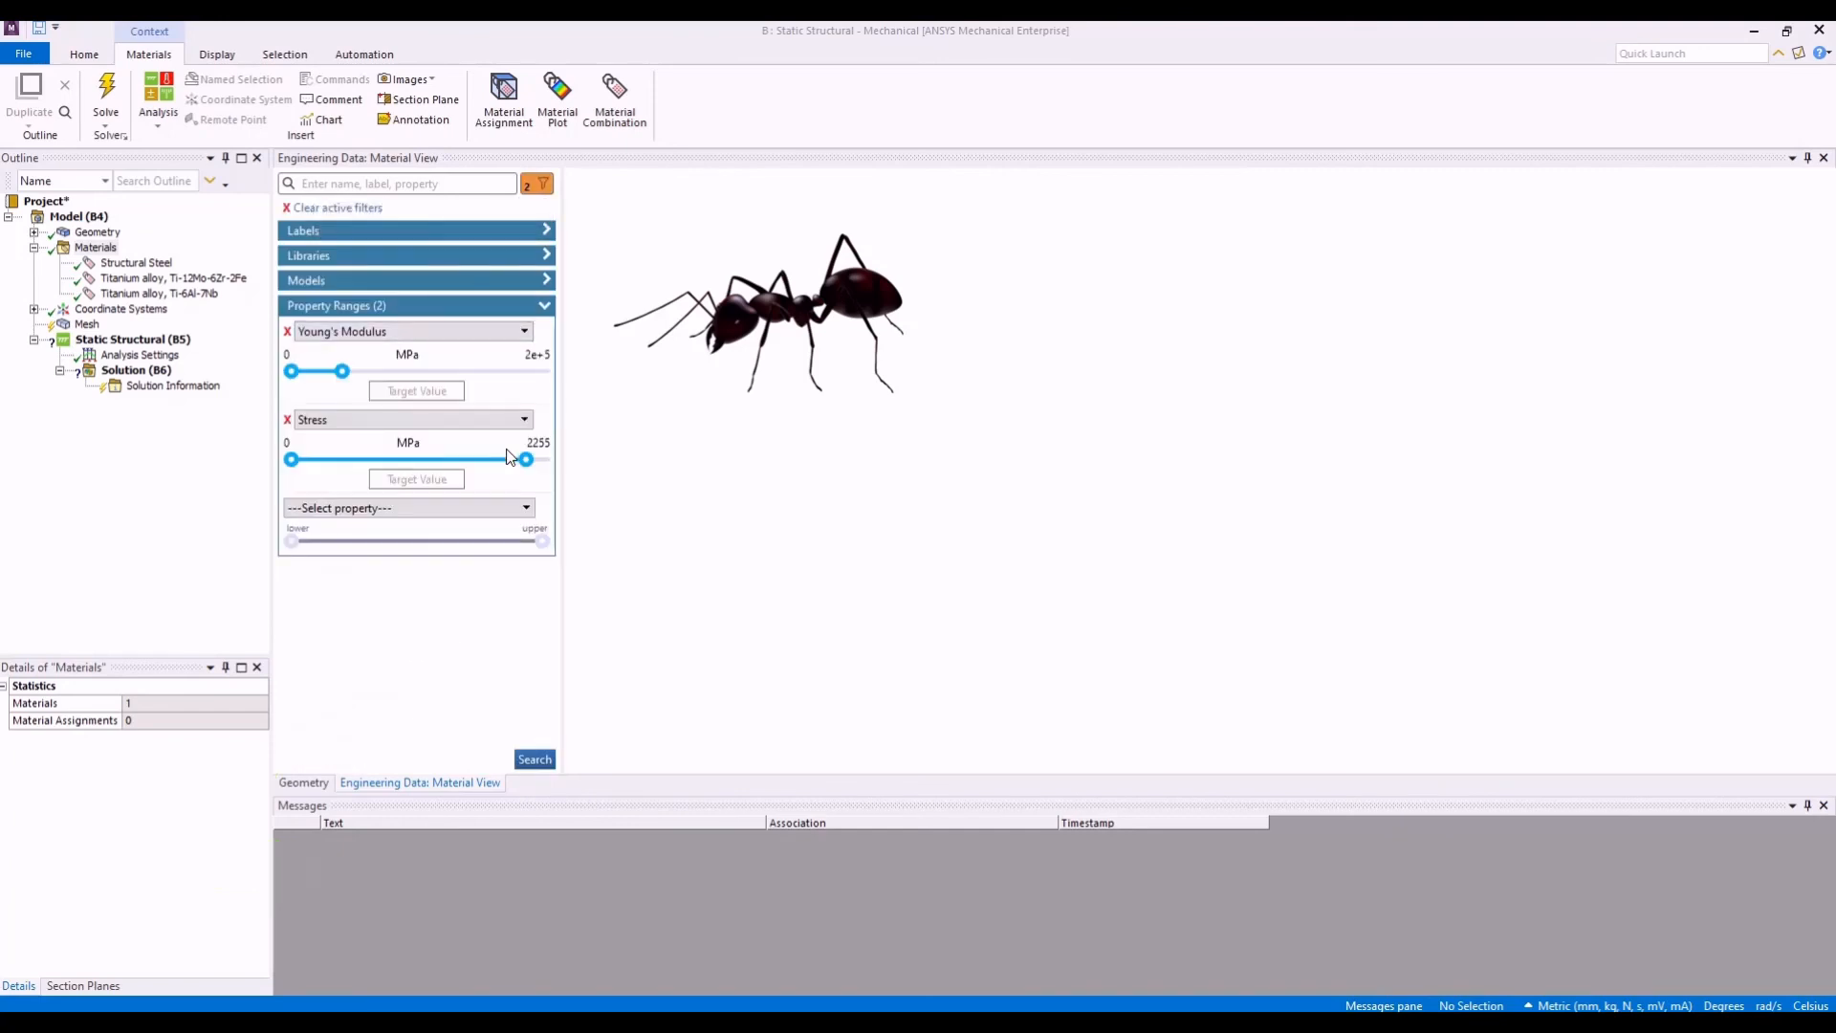
drag(525, 465, 387, 466)
click(534, 759)
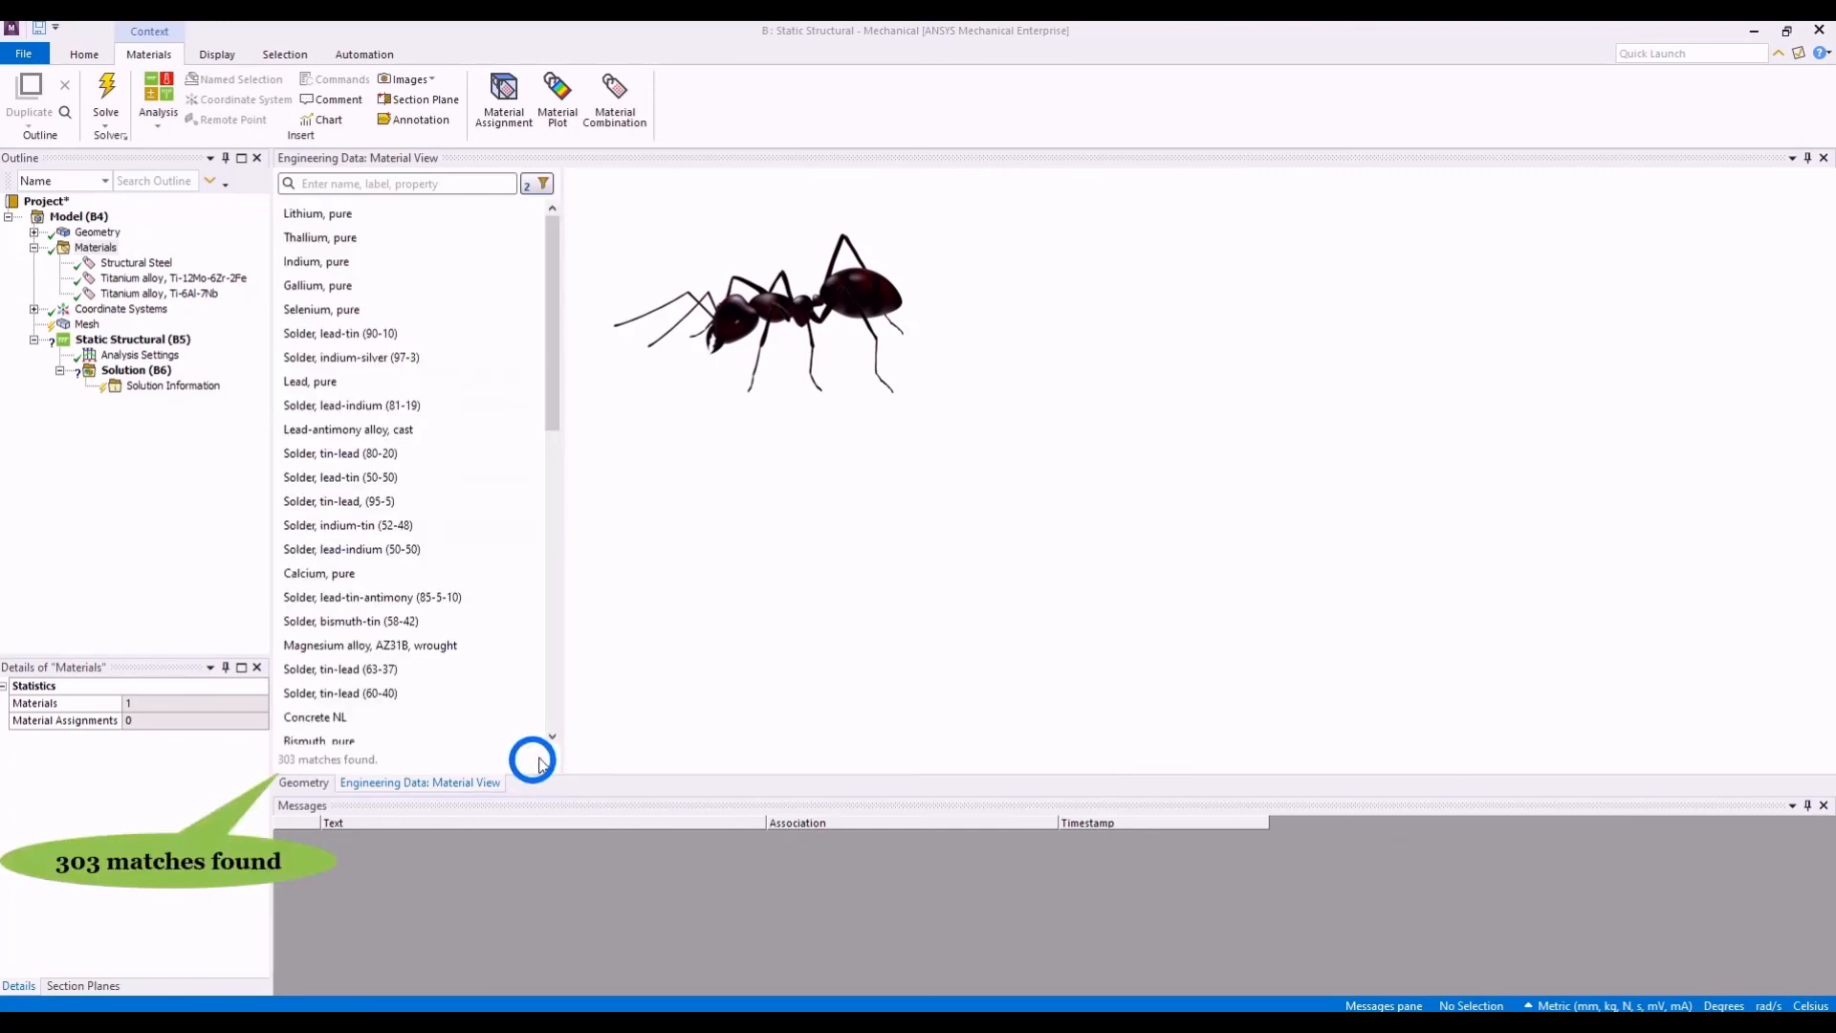
- Reduce the upper limit of the Stress range filter further to about 275 MPa and list the matching materials
click(535, 191)
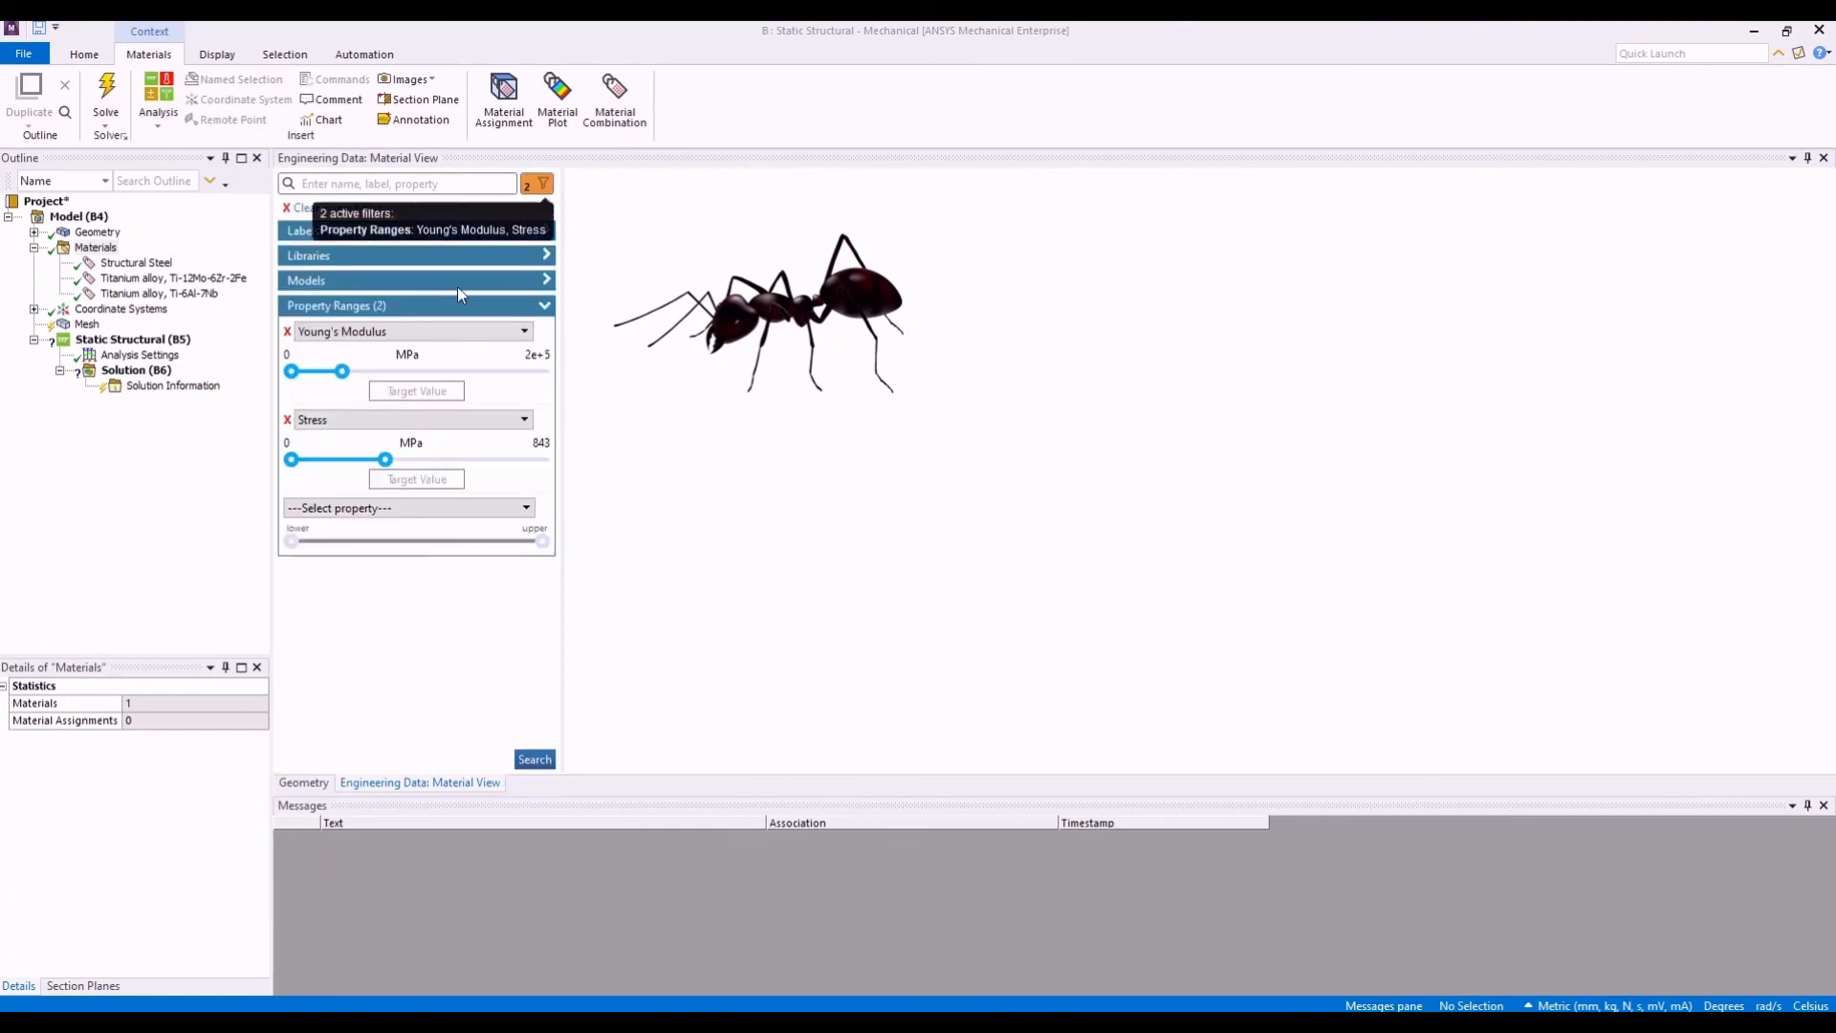
drag(385, 461, 331, 466)
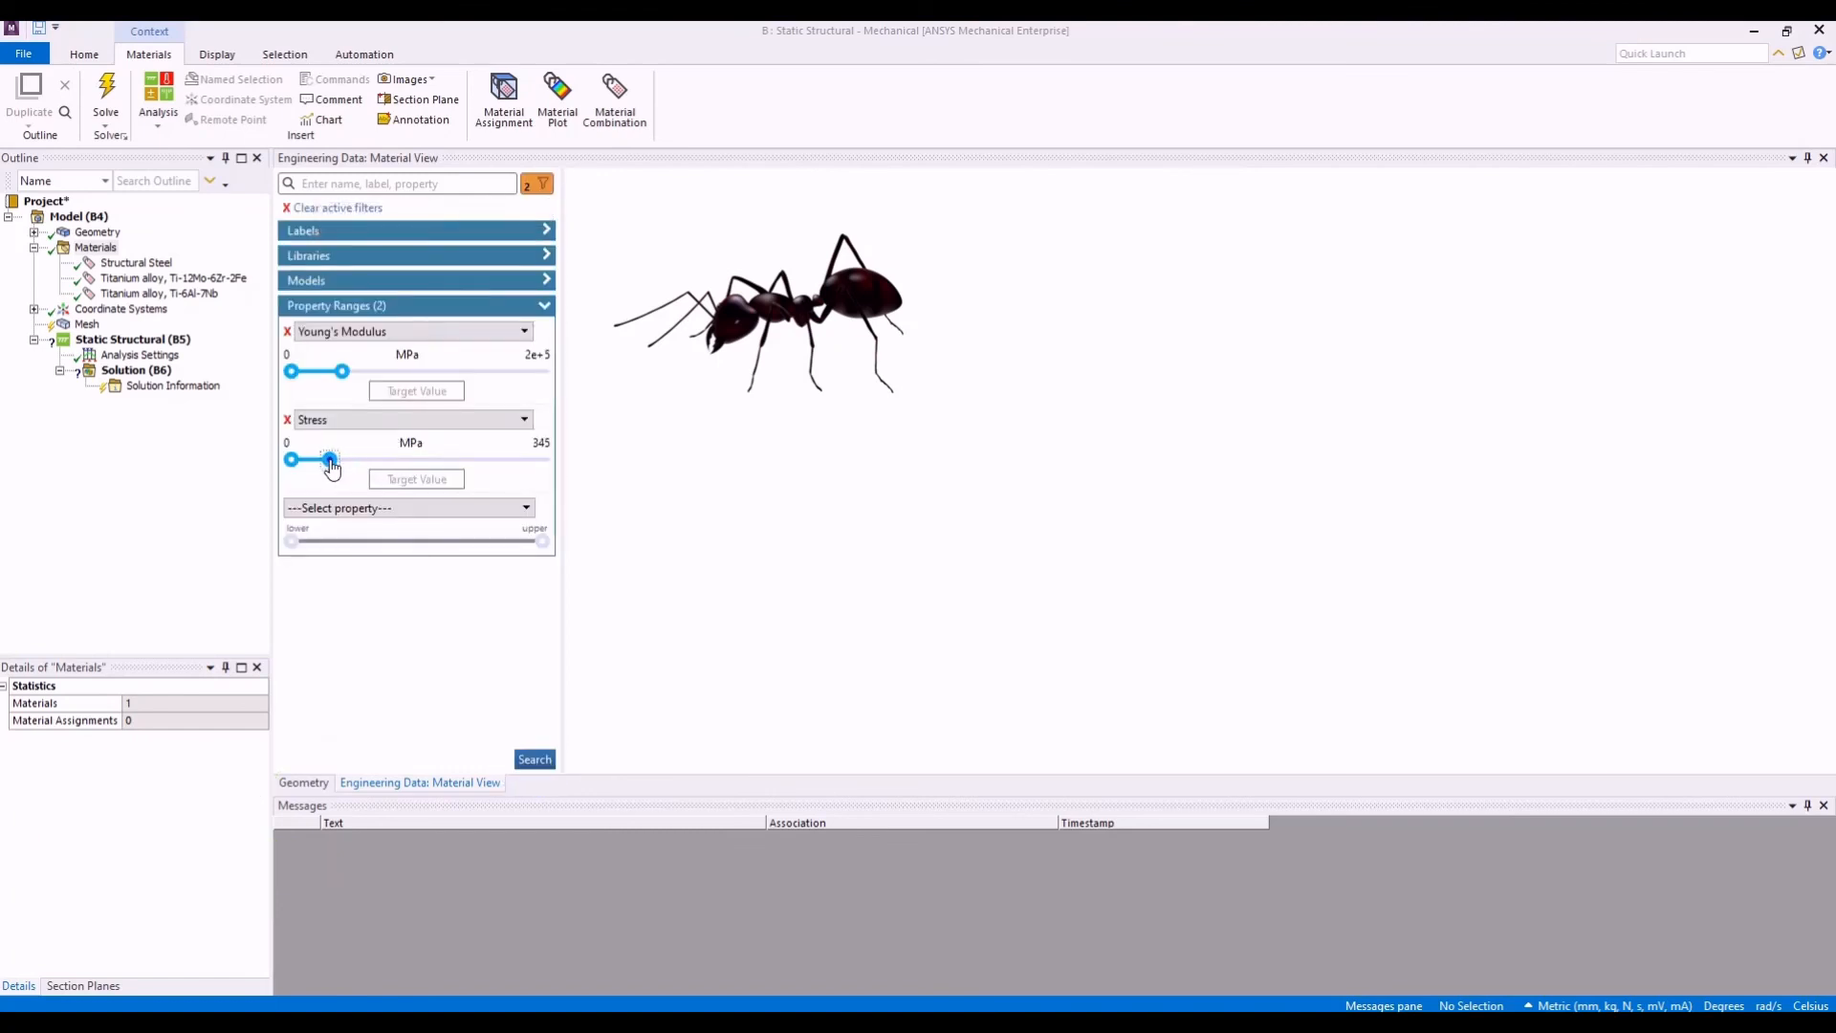
click(535, 760)
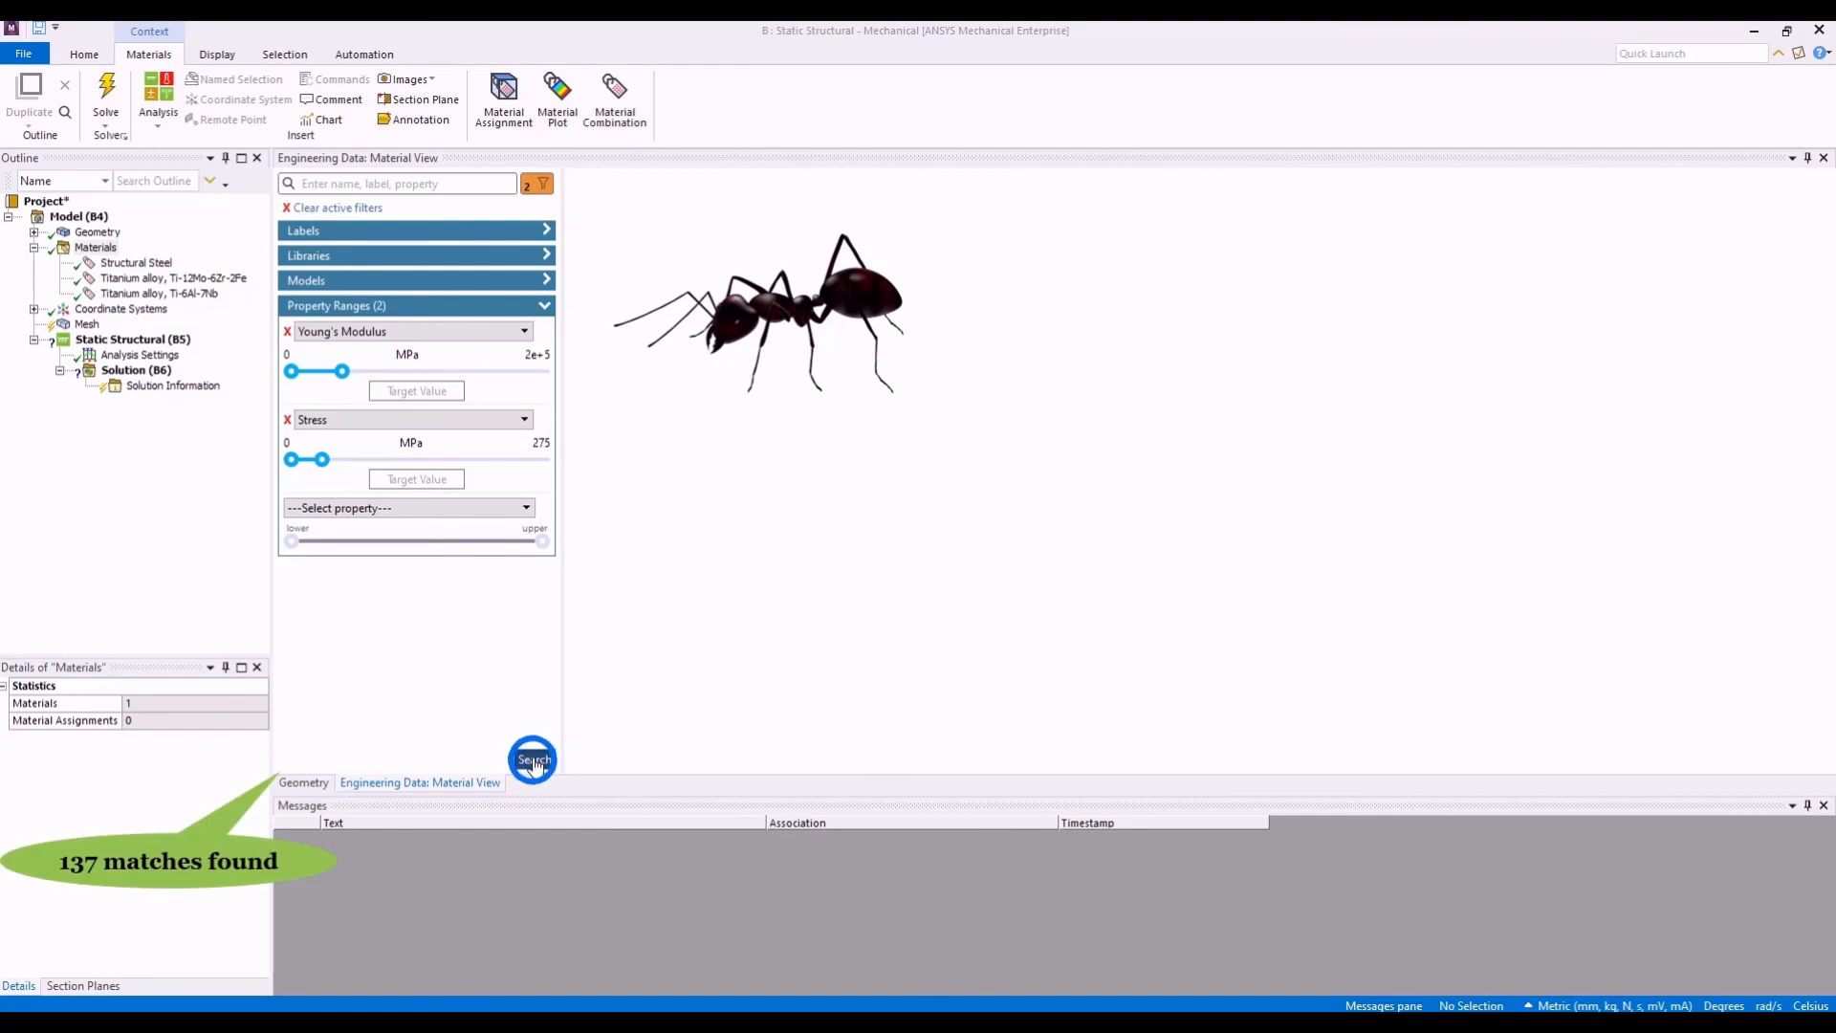
- Remove the Stress range filter and list the materials matching a Young's Modulus target value of 1000 MPa
click(534, 188)
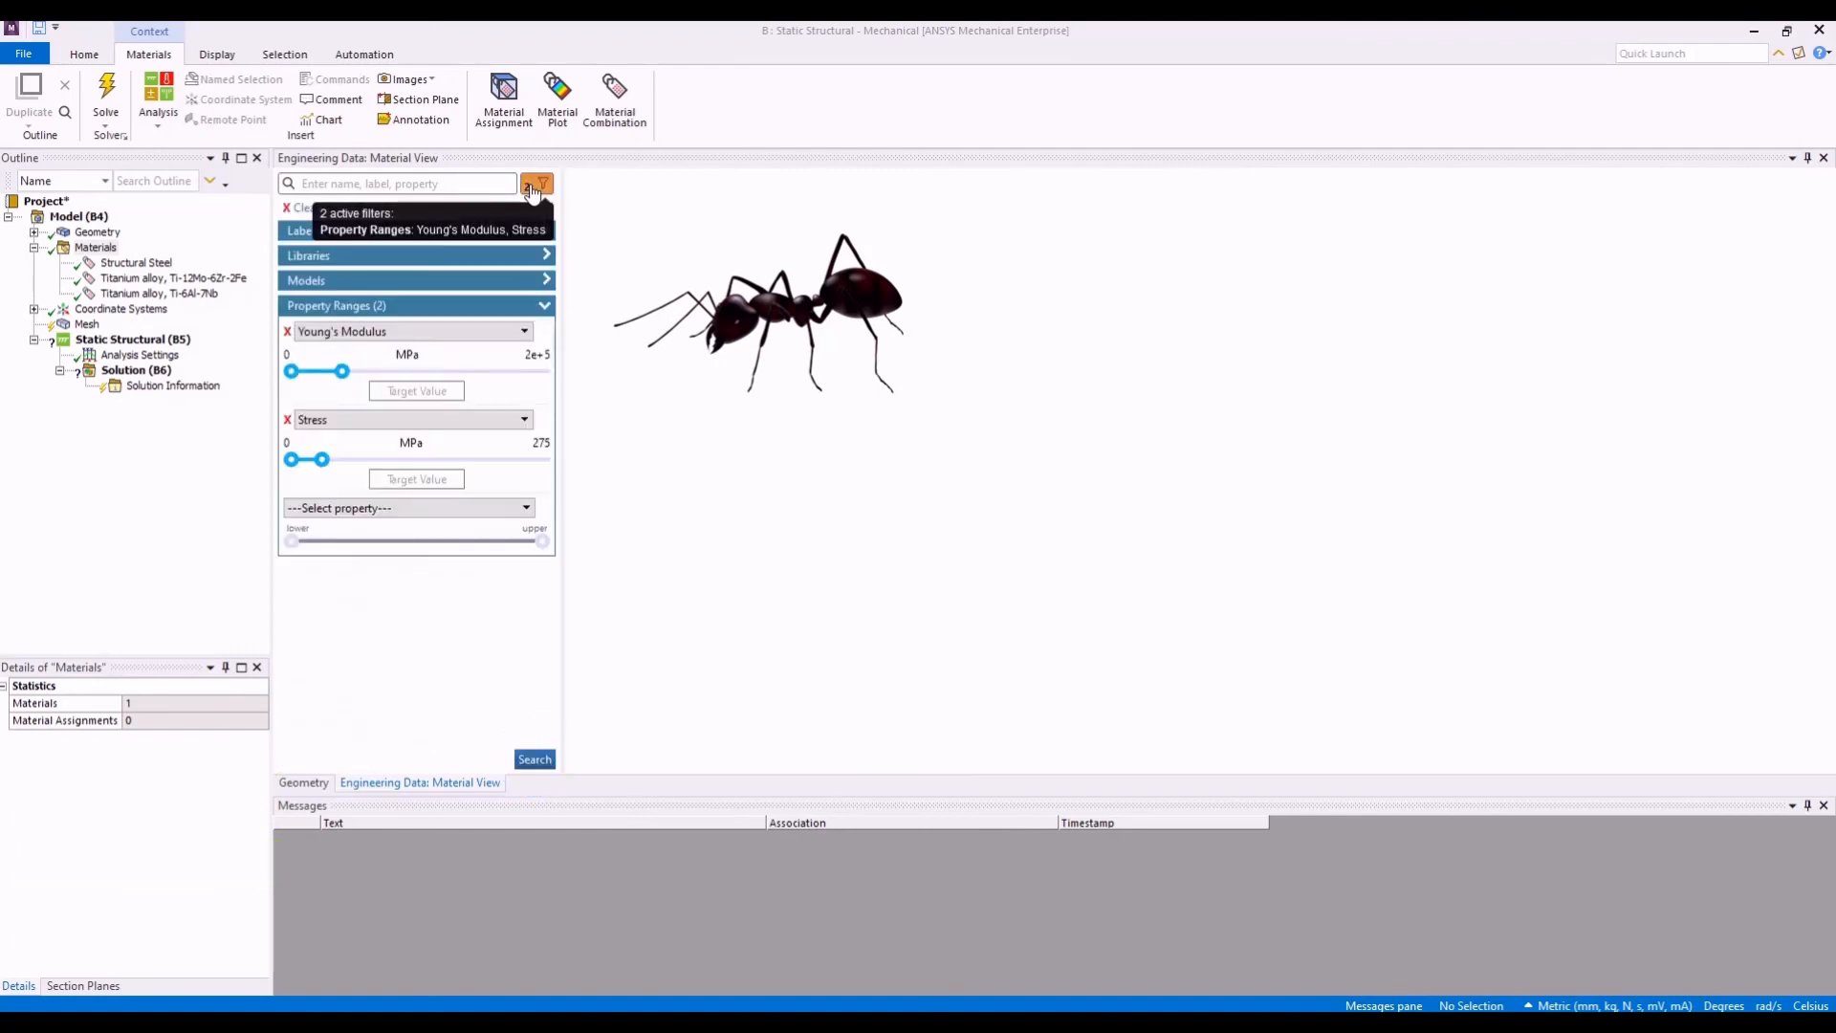
click(286, 420)
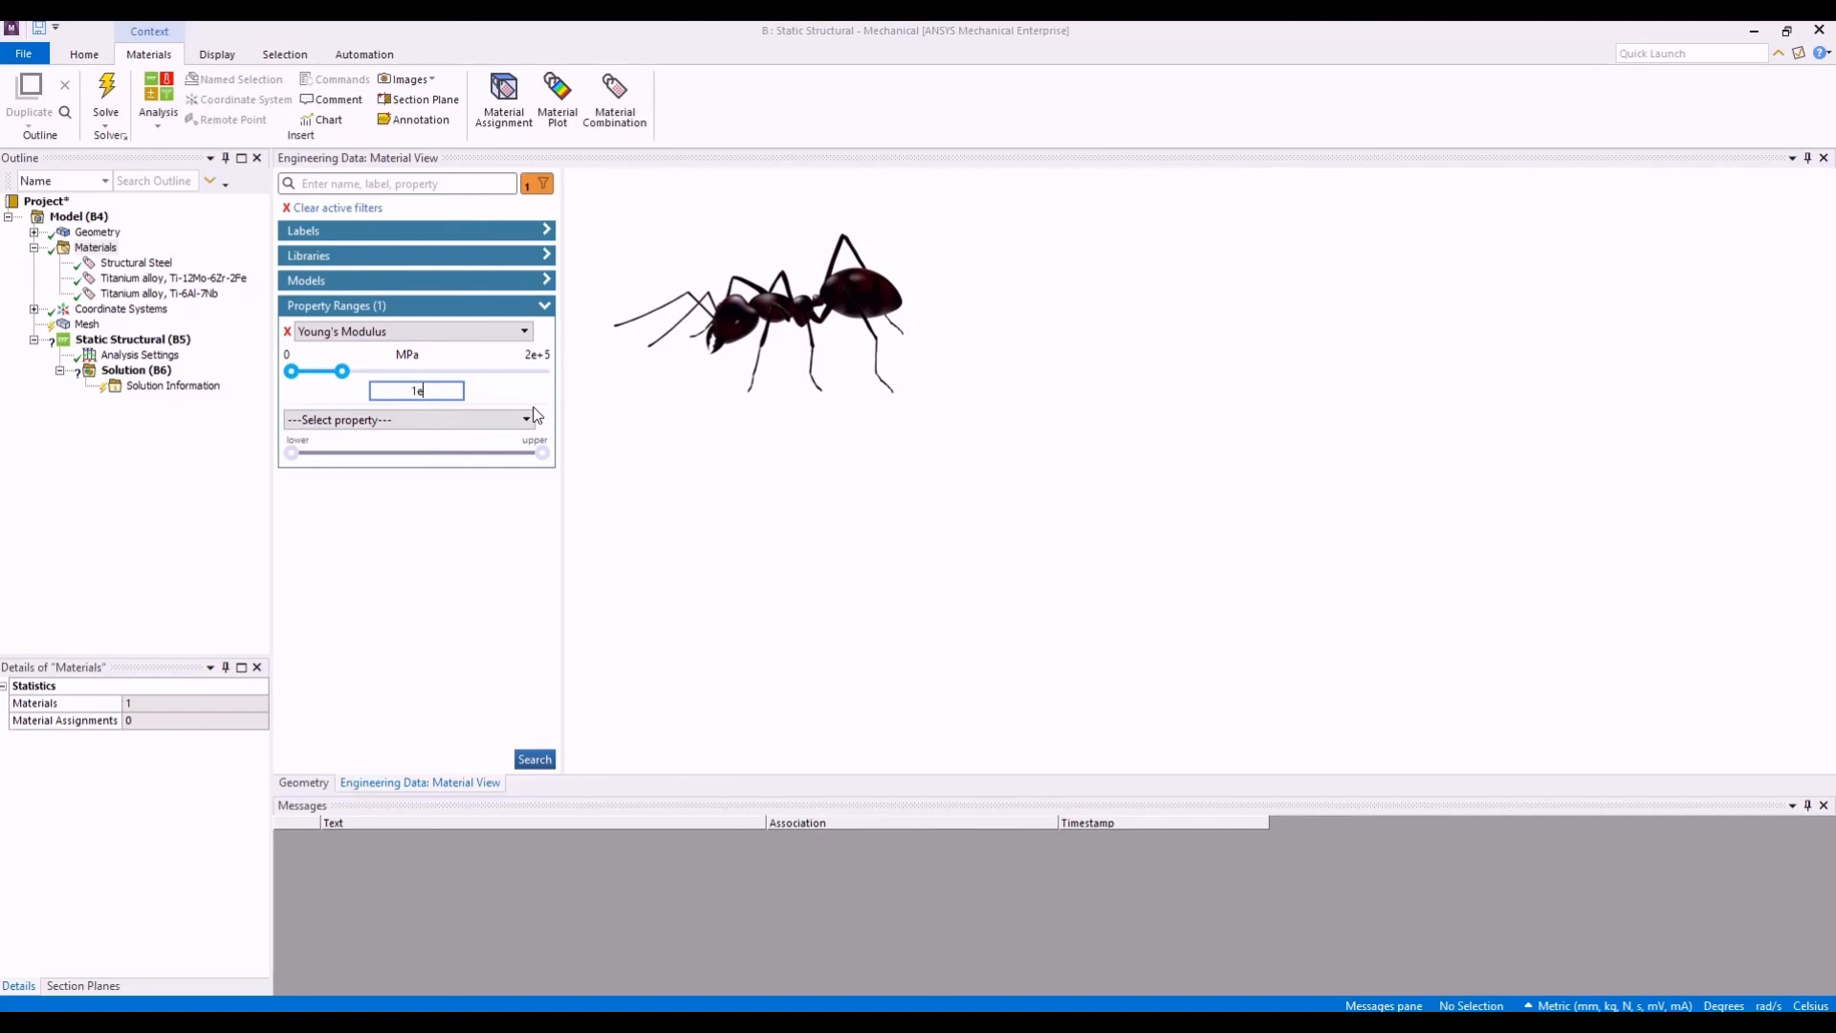
key(Return)
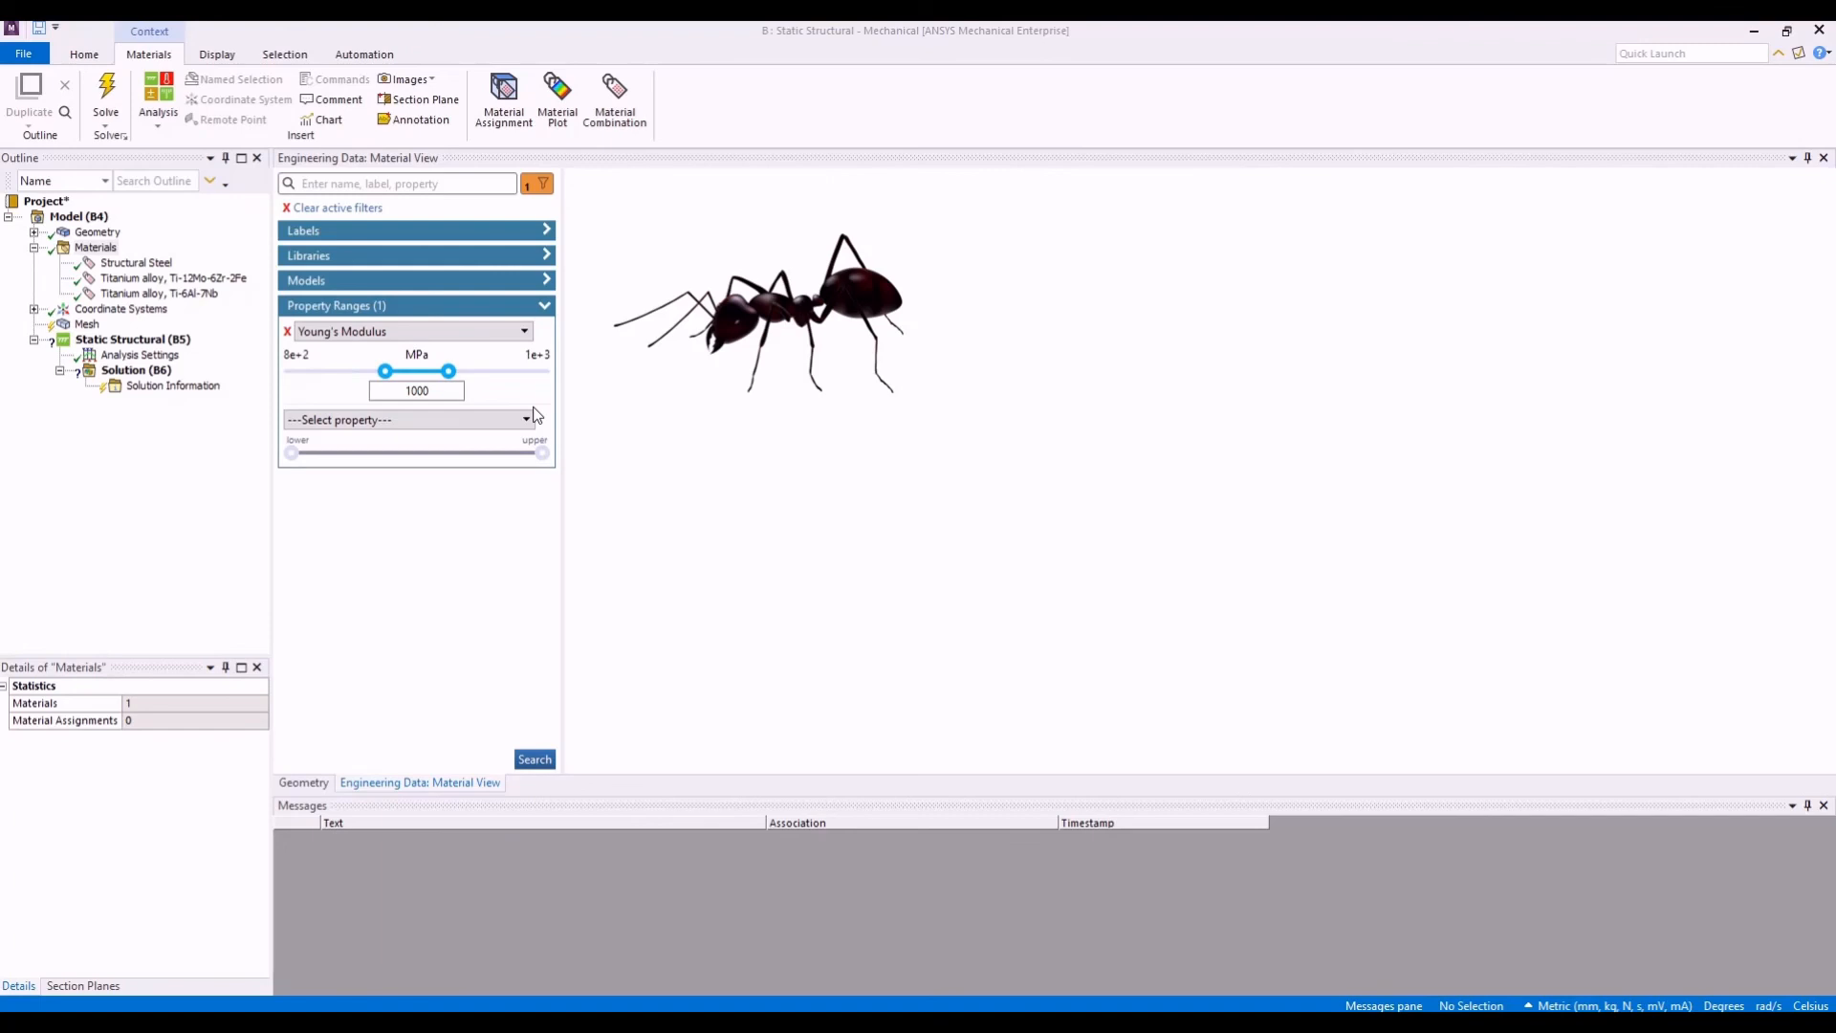
click(550, 763)
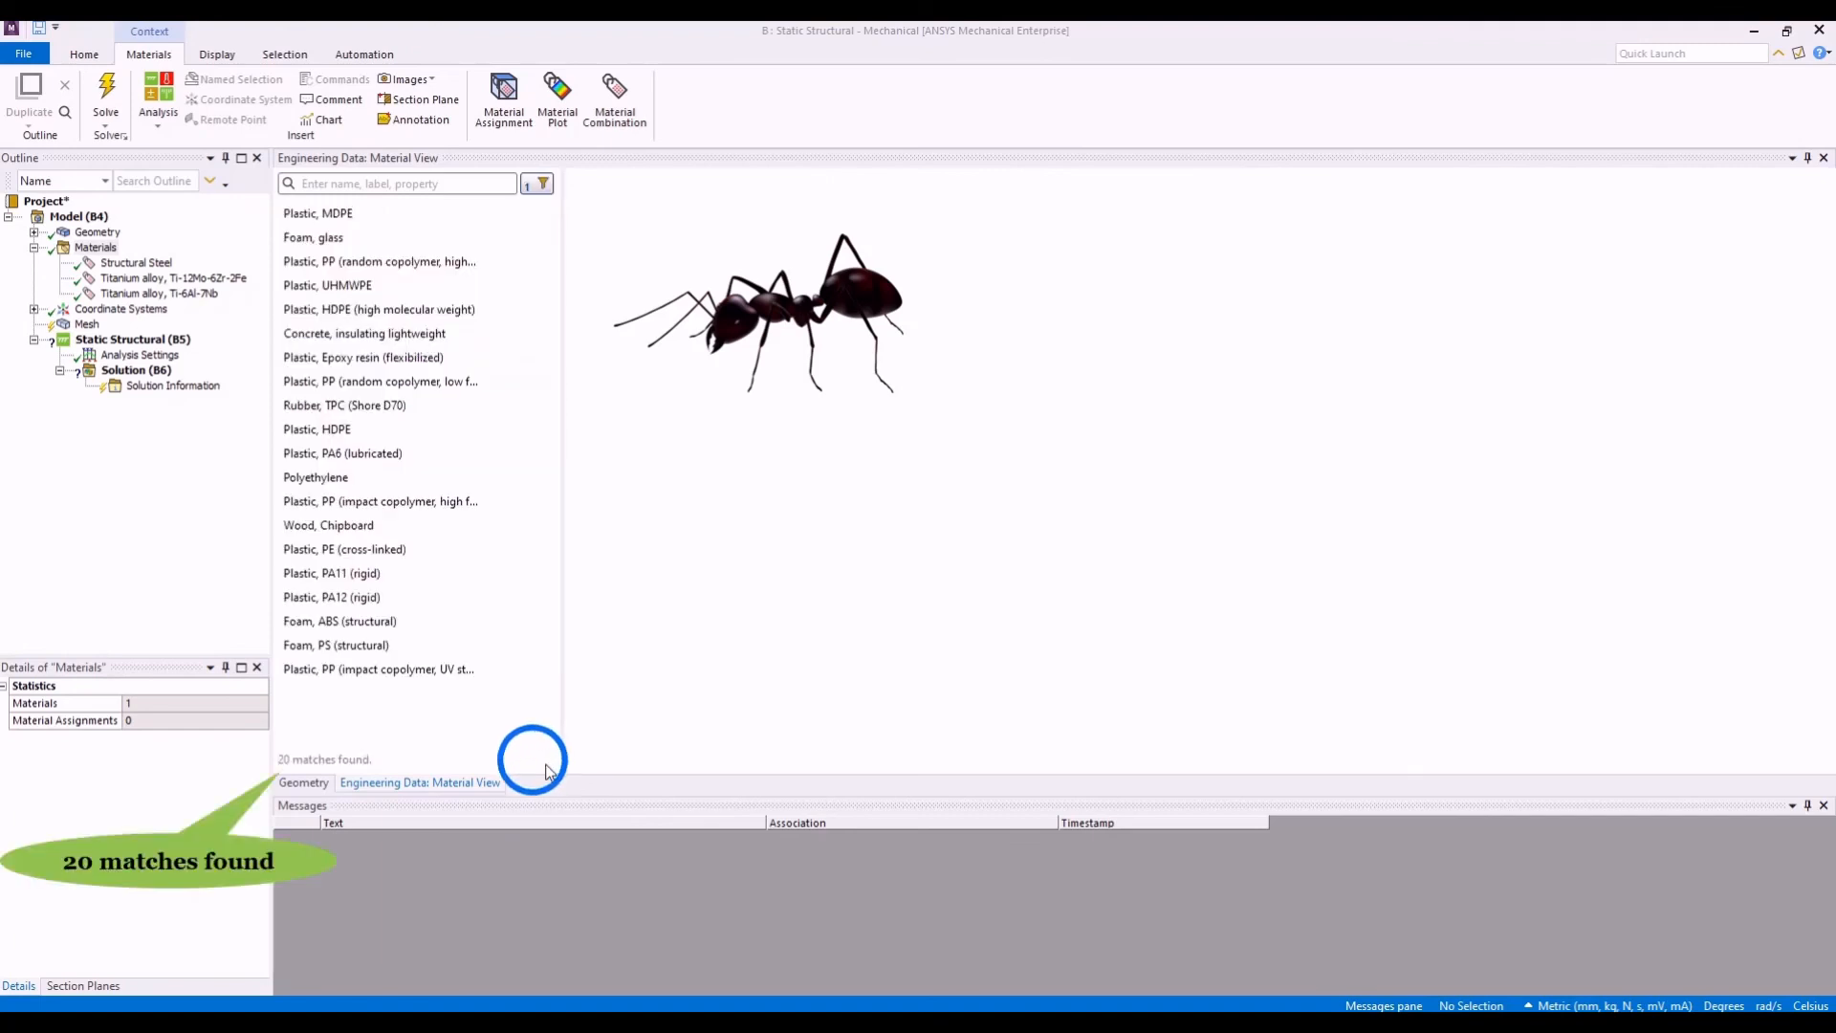